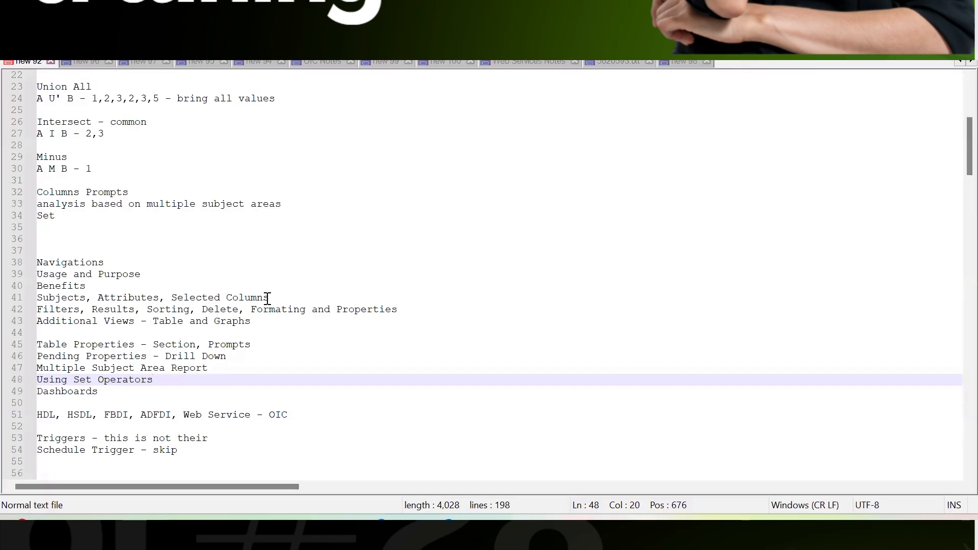
Highlight the notes from Usage and Purpose through Additional Views, and switch to the Oracle BI catalog.
left_click_drag(282, 320, 40, 275)
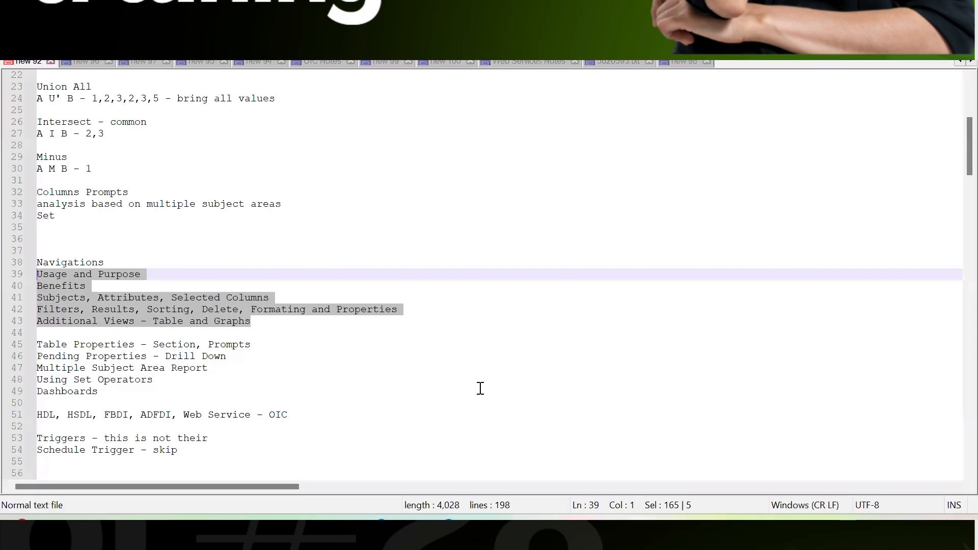
mouse_move(677, 532)
mouse_move(631, 530)
left_click(913, 480)
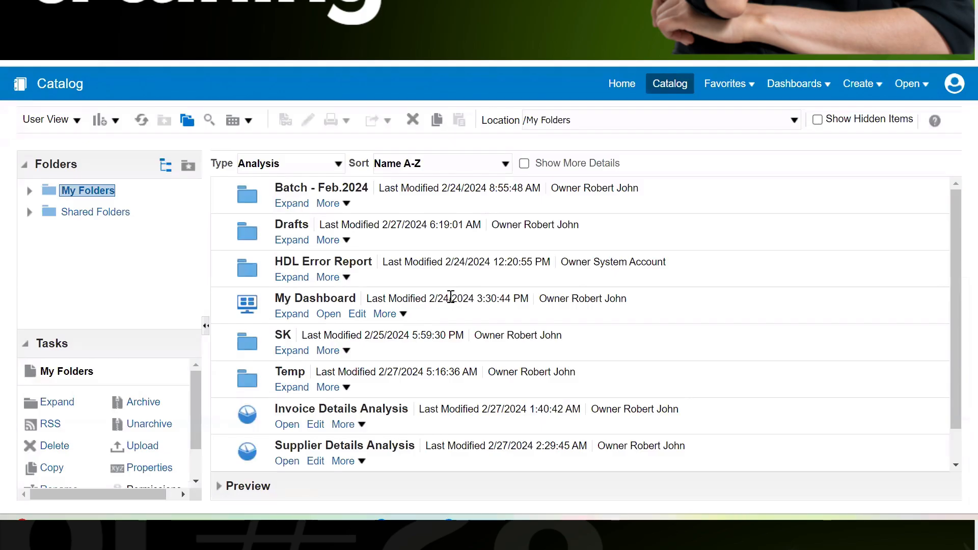
Open Supplier Details Analysis 02 from My Folders for editing and display its criteria.
scroll(450, 296, "down", 1)
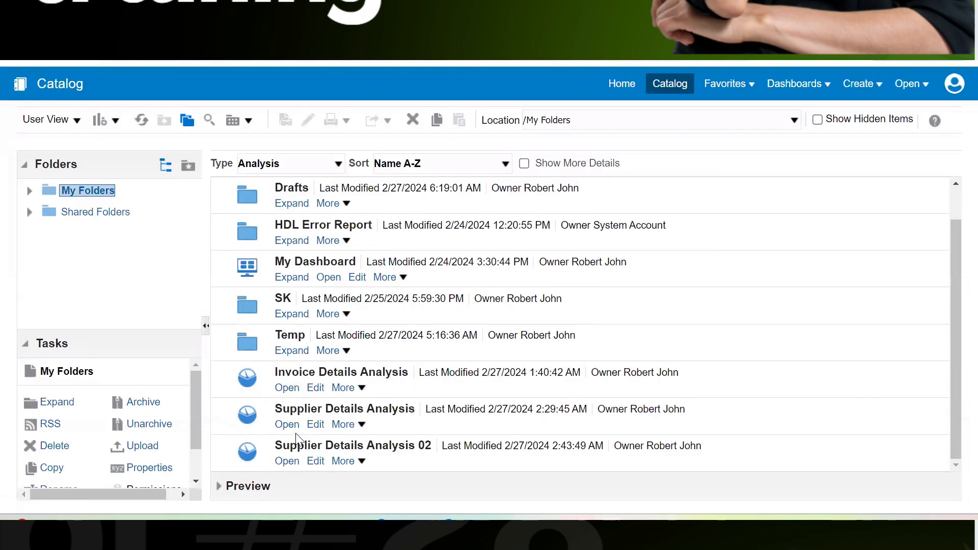
left_click(390, 461)
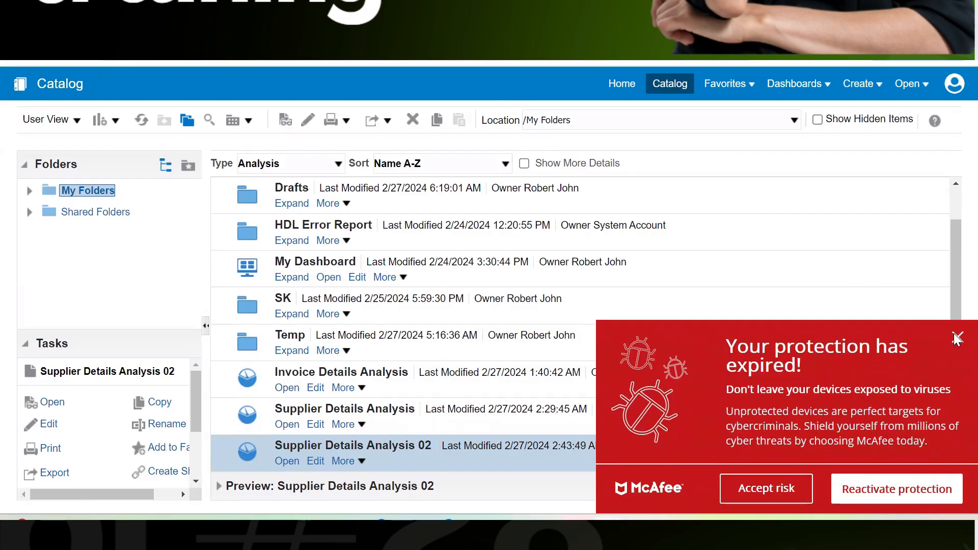
left_click(956, 337)
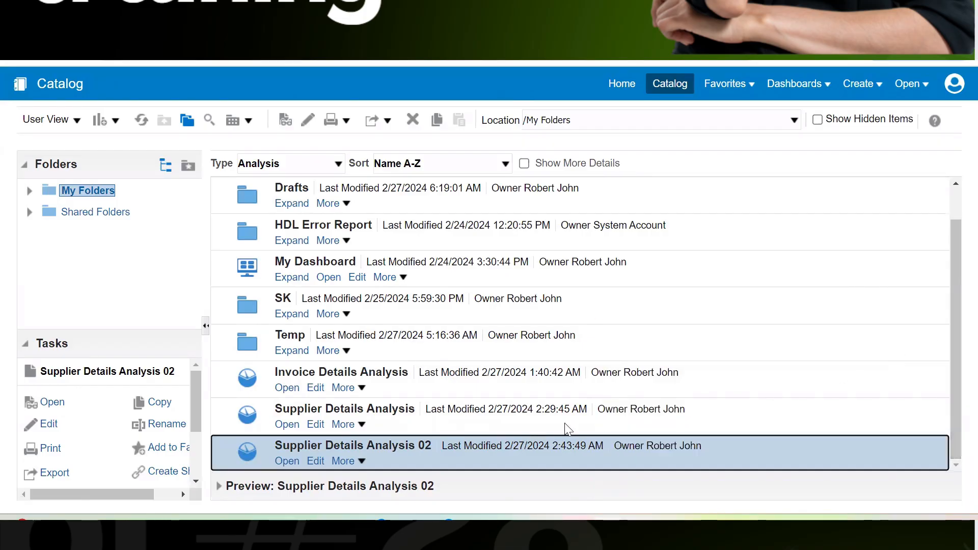
left_click(314, 462)
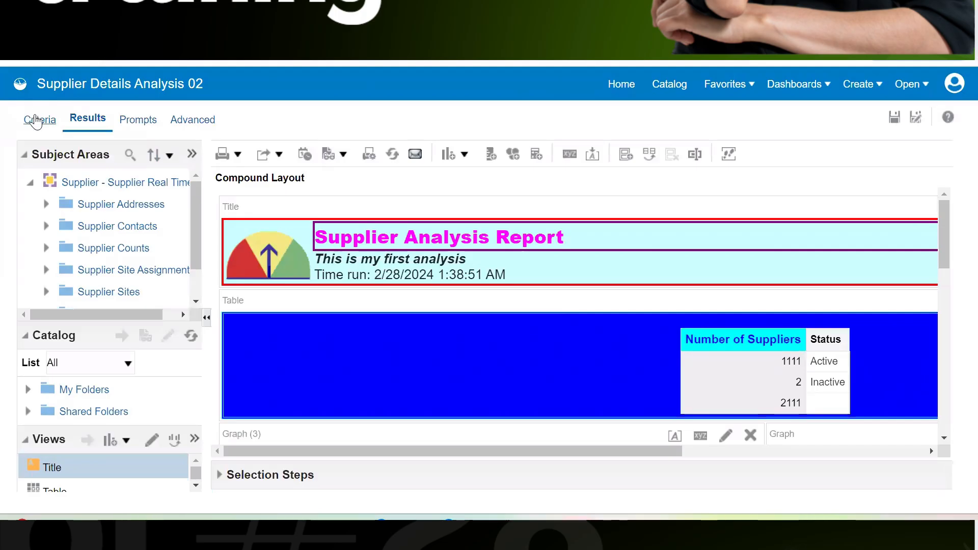
left_click(37, 122)
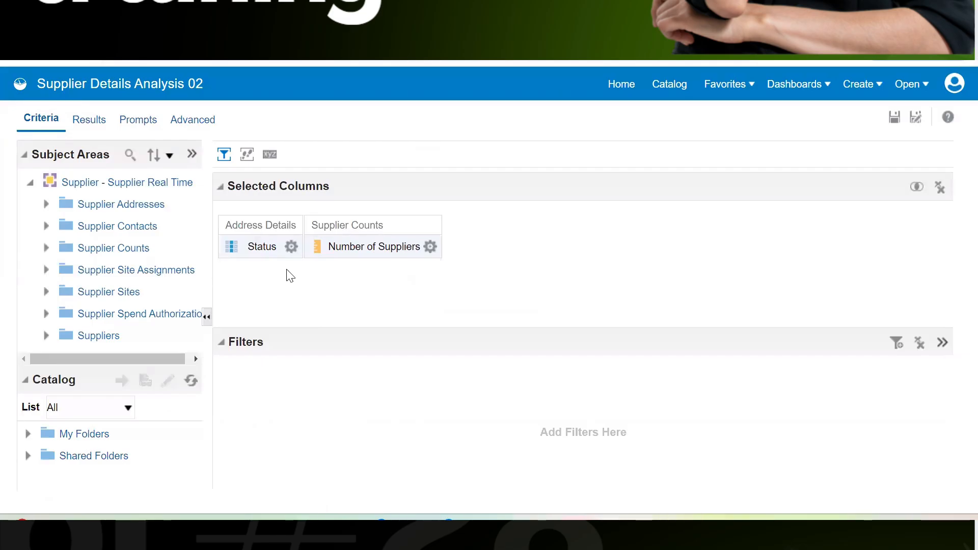
Review the column options available for Status and Number of Suppliers.
left_click(291, 246)
mouse_move(387, 270)
left_click(430, 246)
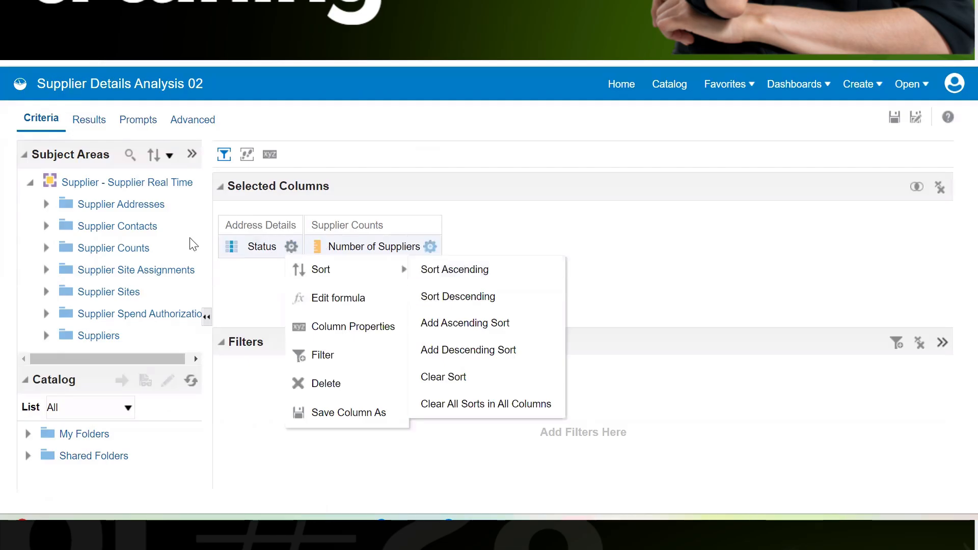
Add Number of Supplier Addresses from the Supplier Counts folder to the selected columns, between Status and Number of Suppliers.
left_click(47, 254)
left_click(45, 250)
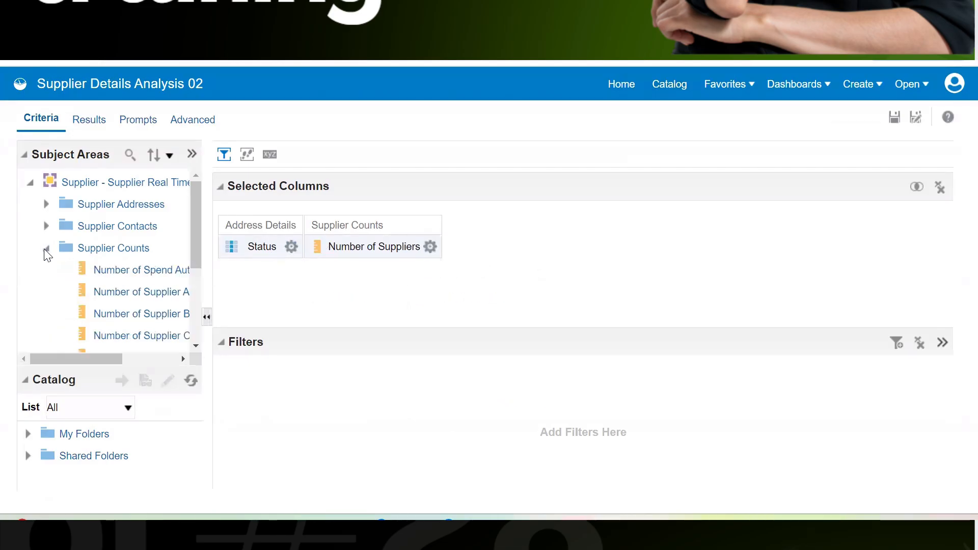
left_click_drag(211, 287, 303, 283)
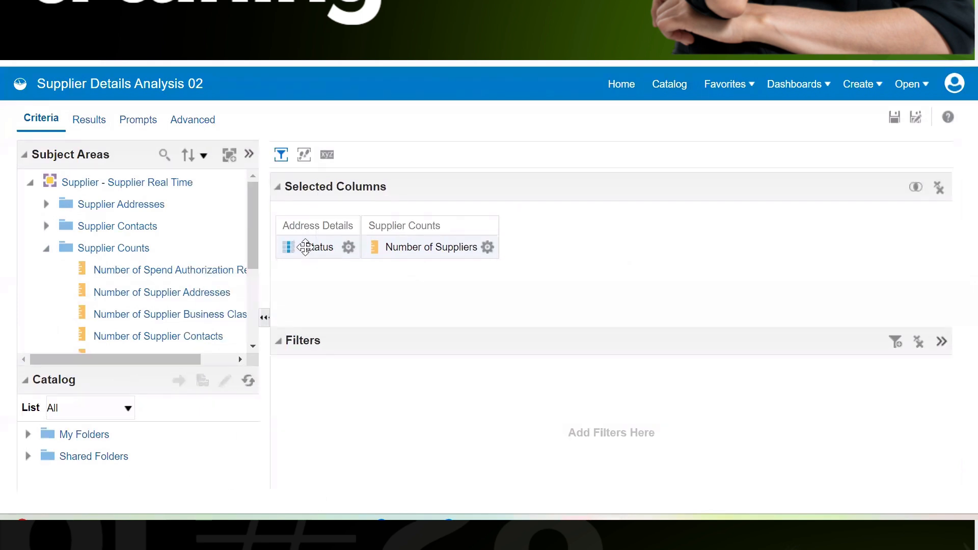
left_click(348, 248)
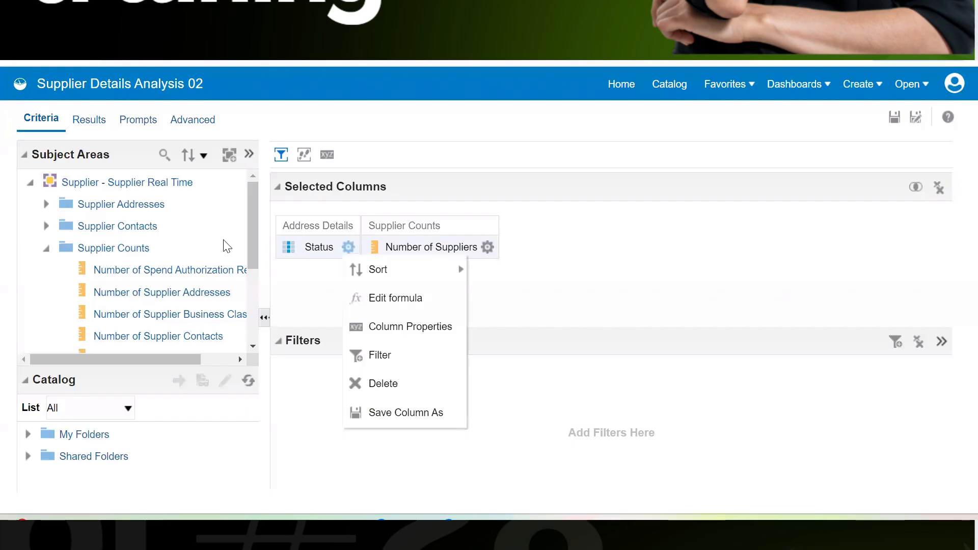
scroll(235, 255, "down", 3)
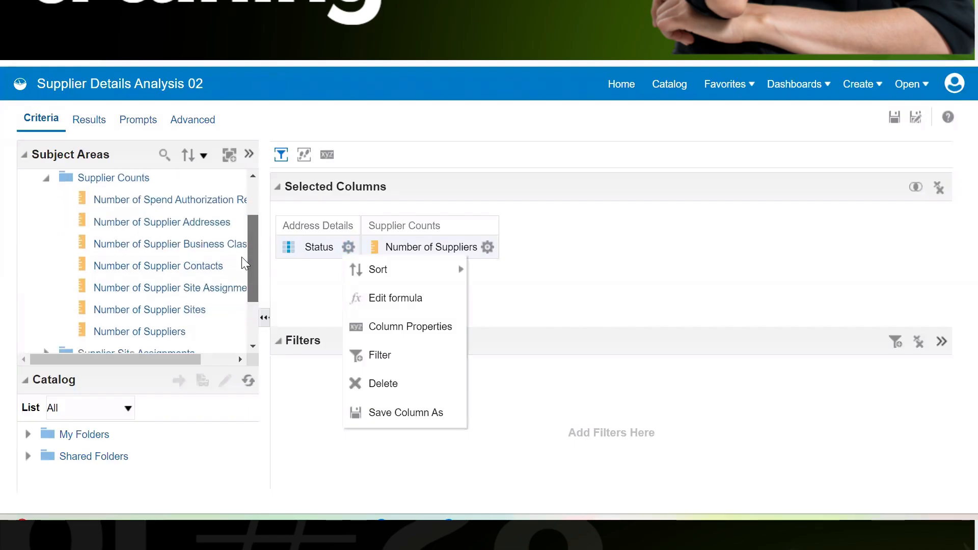
scroll(245, 251, "up", 1)
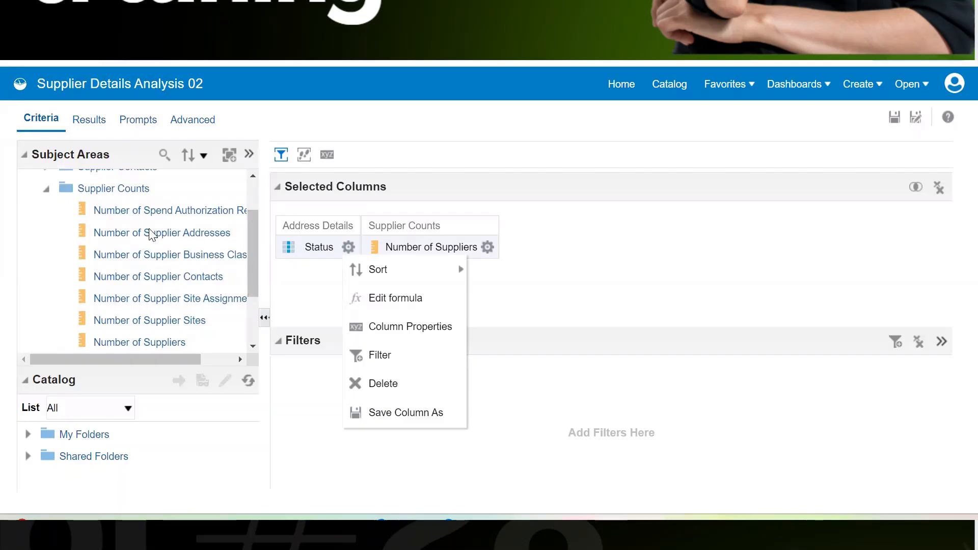
left_click_drag(138, 236, 513, 222)
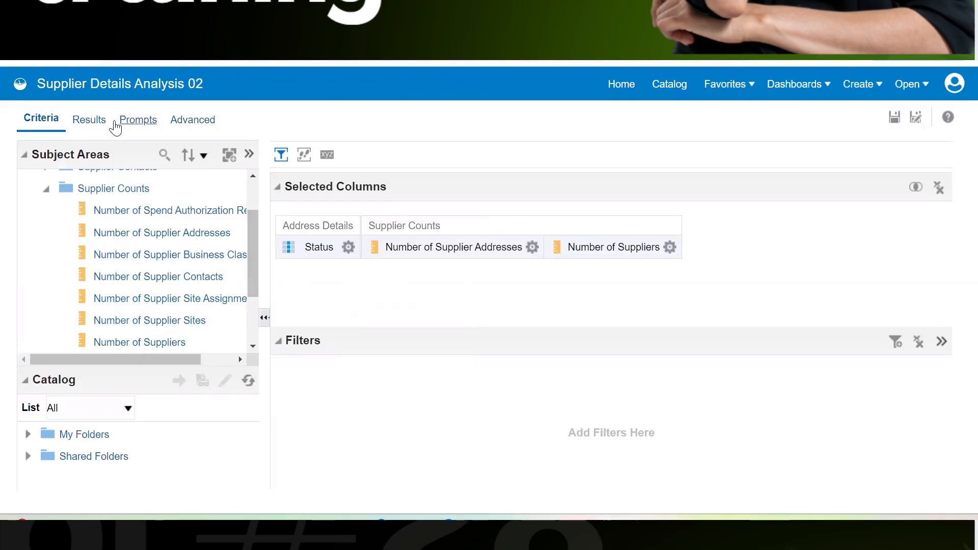
View the analysis results, examining the new address count column in the table and the graphs beneath it.
left_click(96, 125)
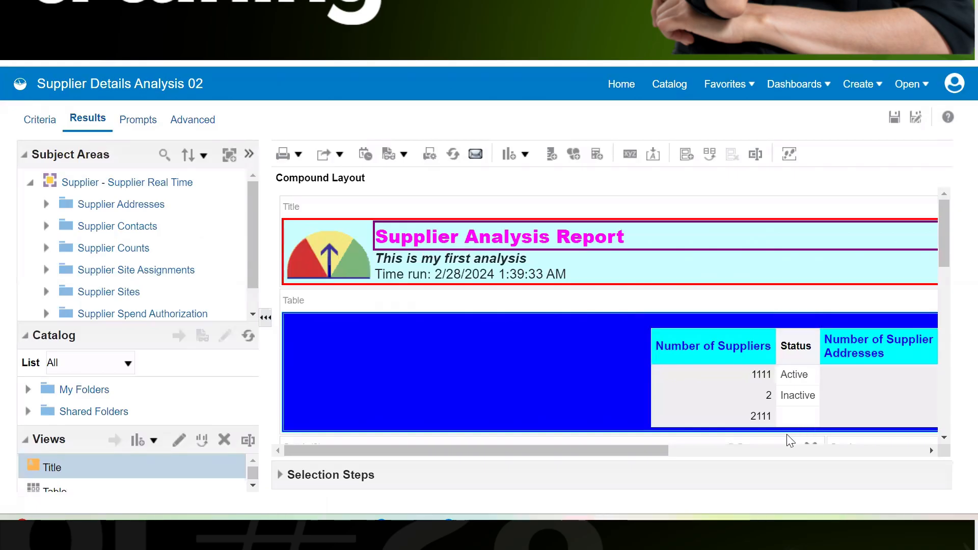
left_click_drag(654, 457, 740, 444)
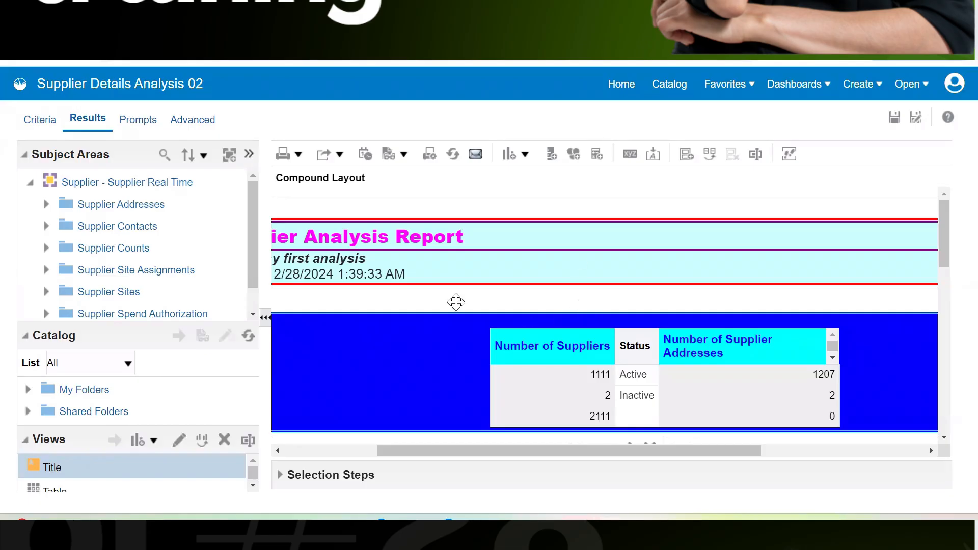
scroll(524, 306, "down", 3)
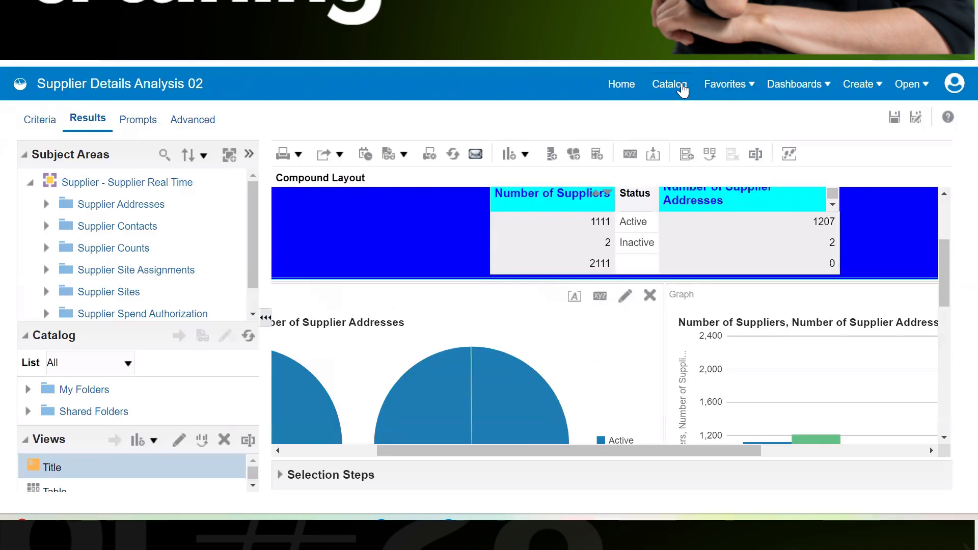
Return to the catalog and open Supplier Details Analysis for editing.
left_click(681, 87)
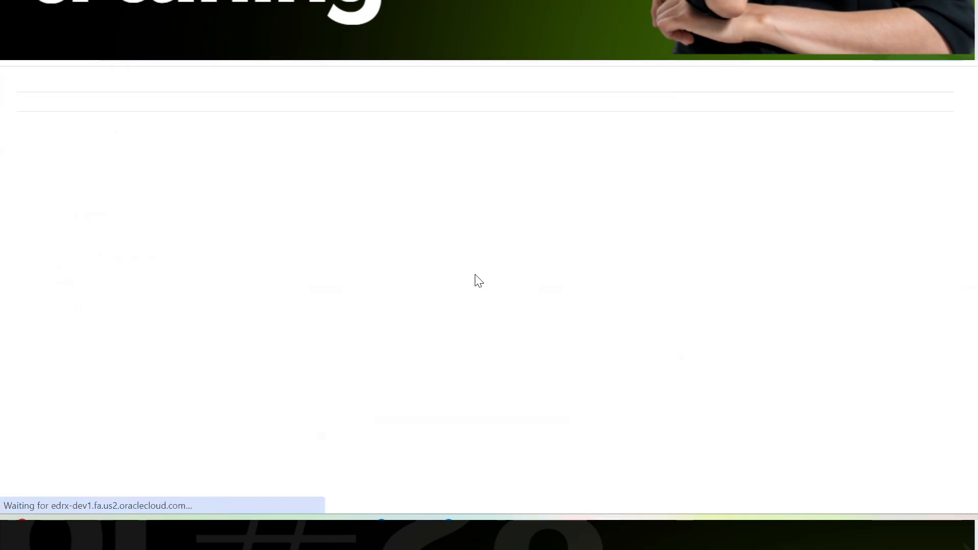
scroll(447, 316, "down", 1)
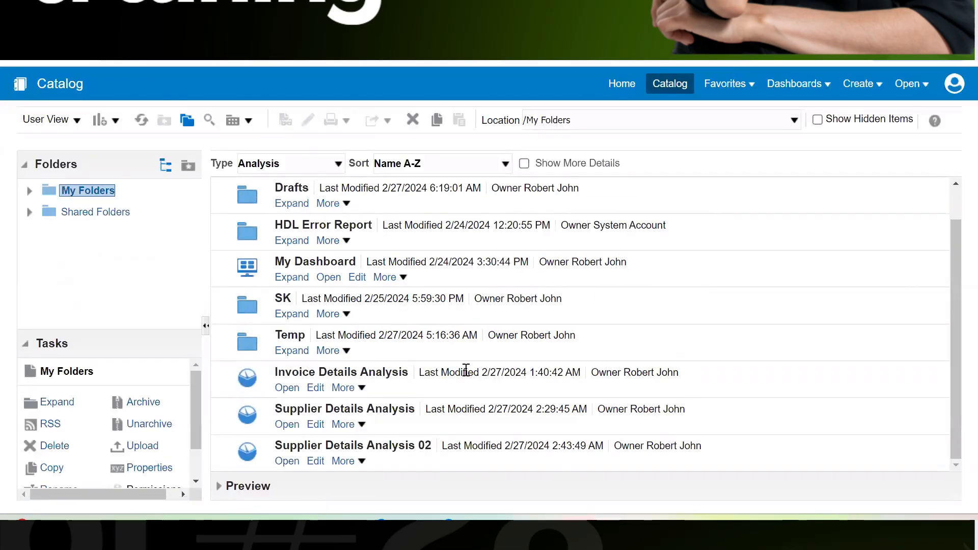
left_click(460, 424)
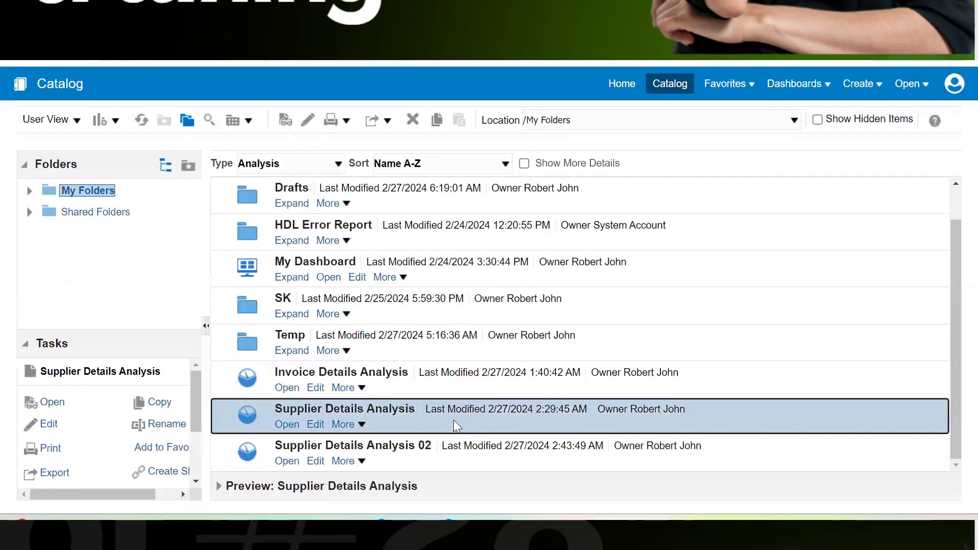
left_click(315, 425)
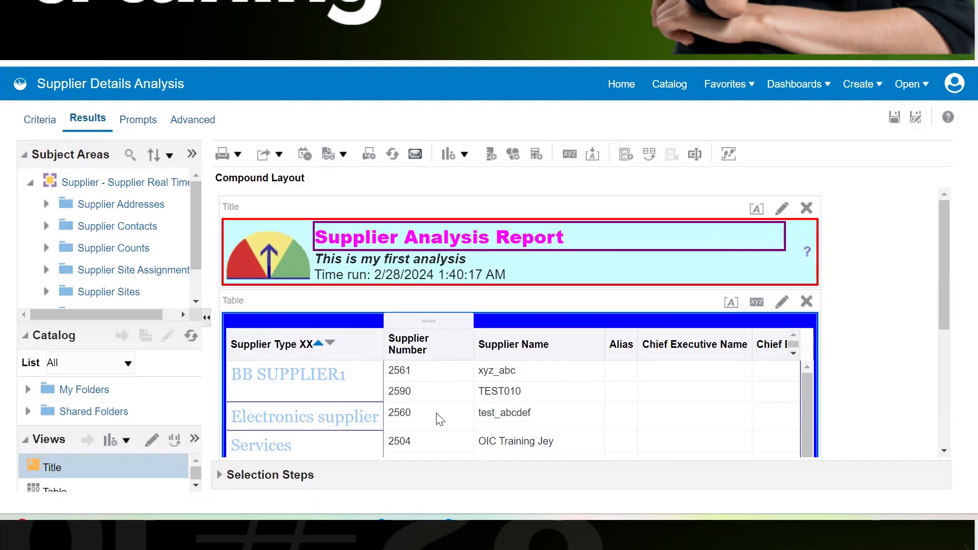
Enable alternate row styling in the table view's properties and check the styled supplier rows.
left_click(755, 305)
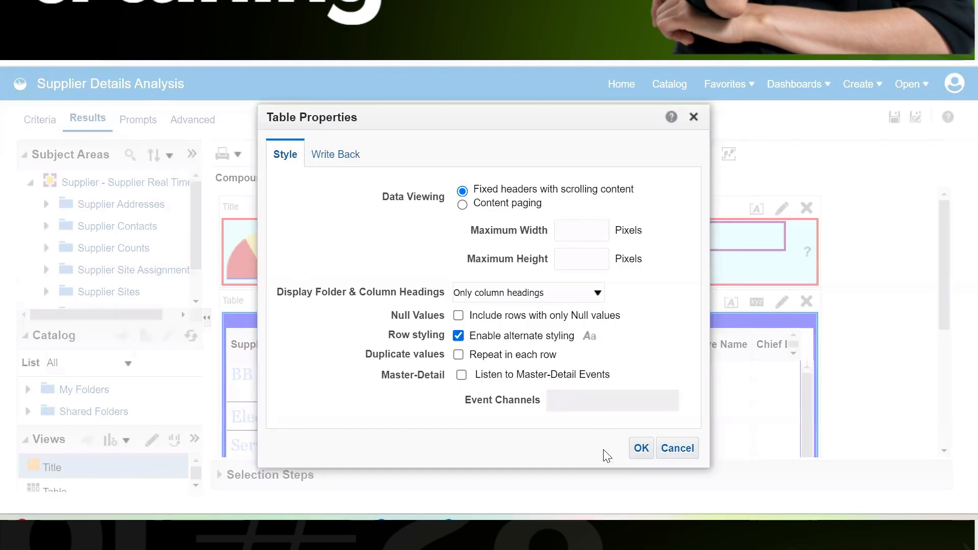
left_click(641, 448)
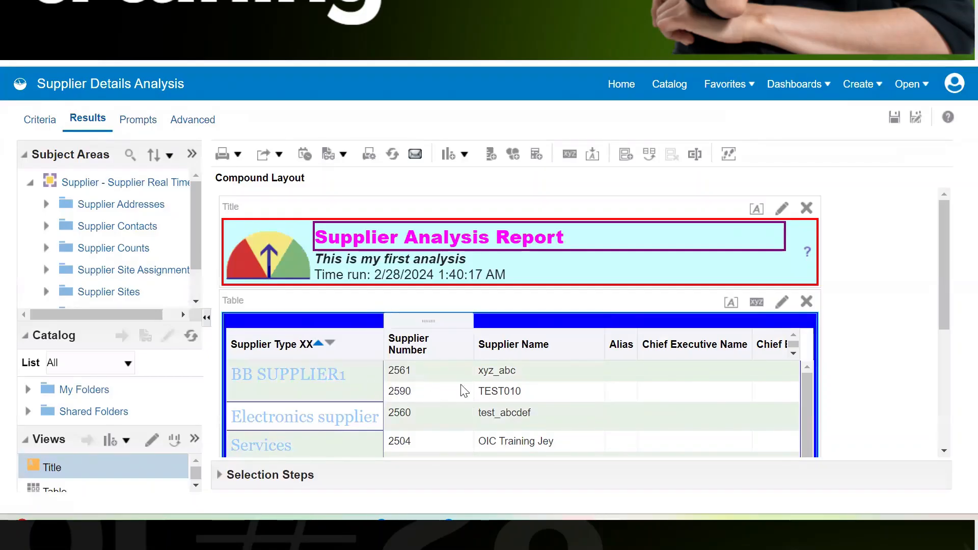
scroll(426, 407, "down", 3)
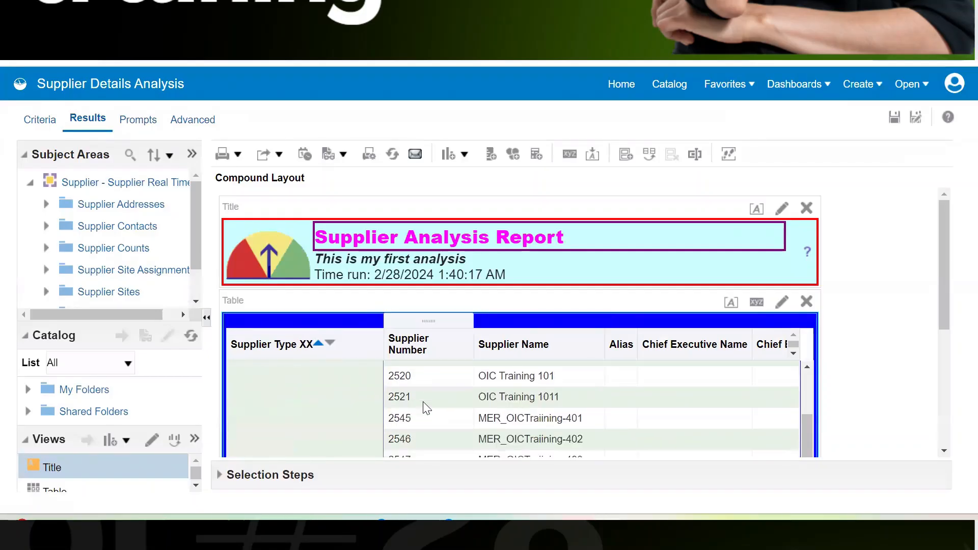
scroll(426, 402, "up", 2)
scroll(423, 395, "up", 3)
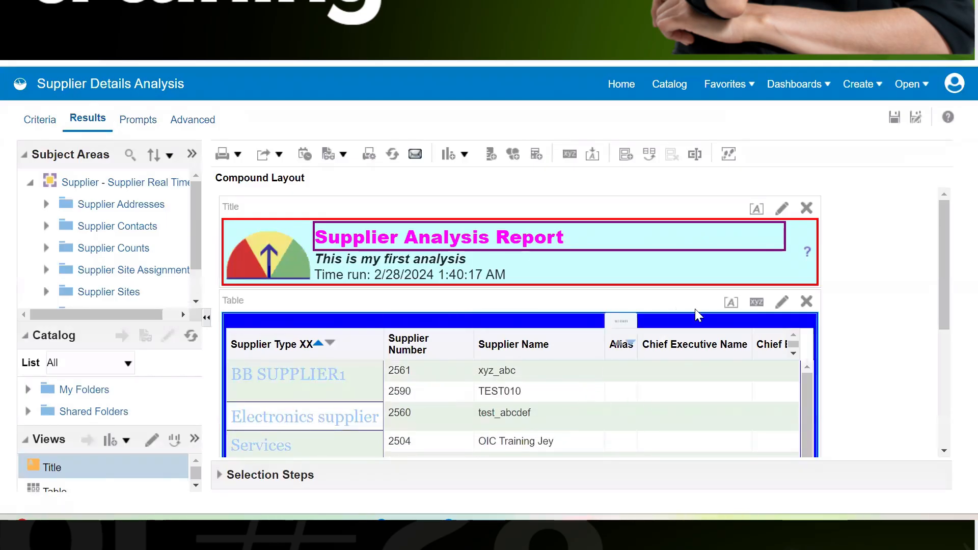
Examine the table view's layout areas for prompts, sections, and columns and measures, and return to the compound layout.
left_click(782, 306)
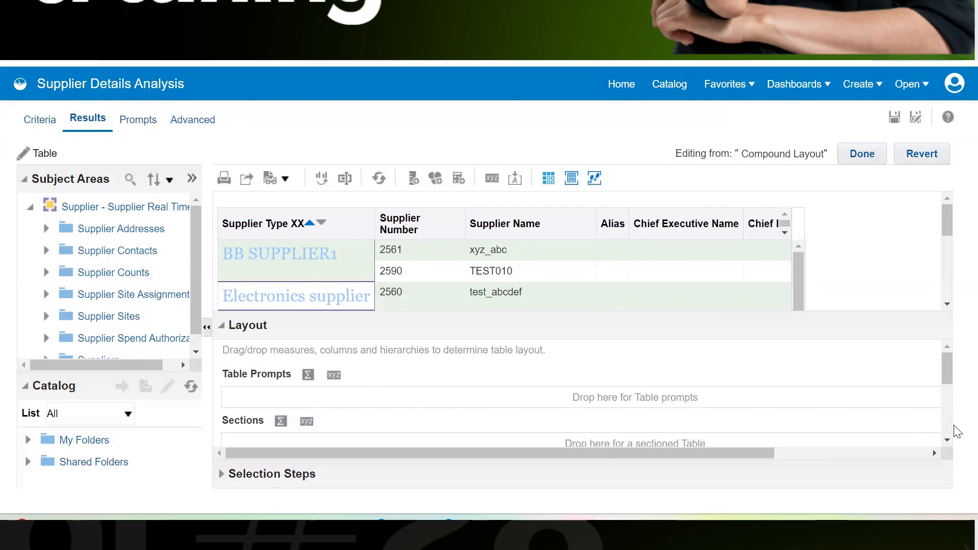
left_click_drag(948, 362, 945, 405)
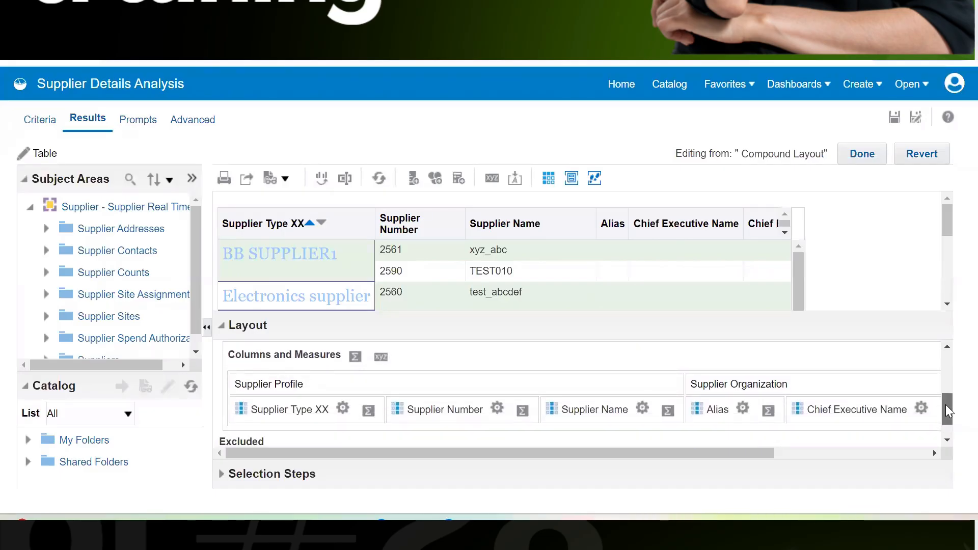
left_click_drag(947, 404, 951, 404)
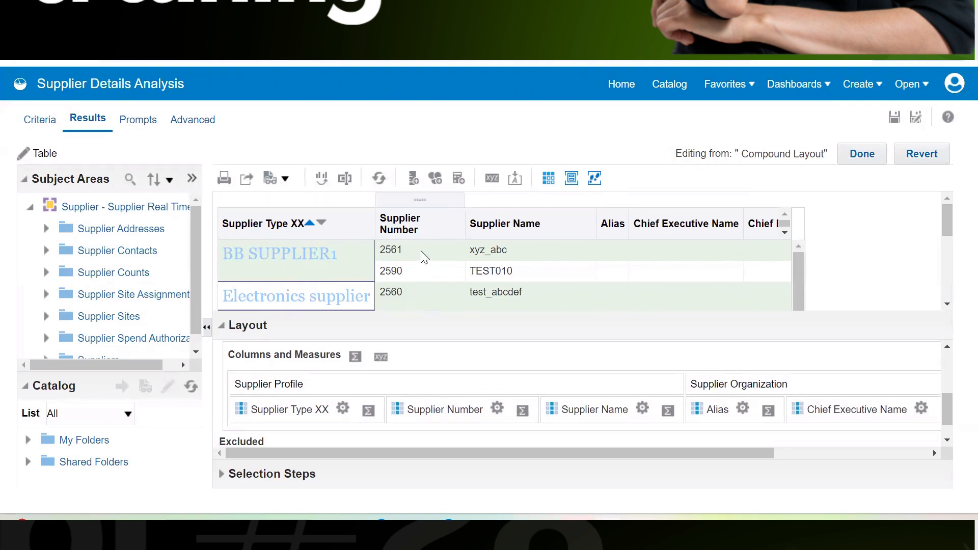
left_click(949, 410)
left_click(949, 416)
left_click_drag(948, 416, 956, 373)
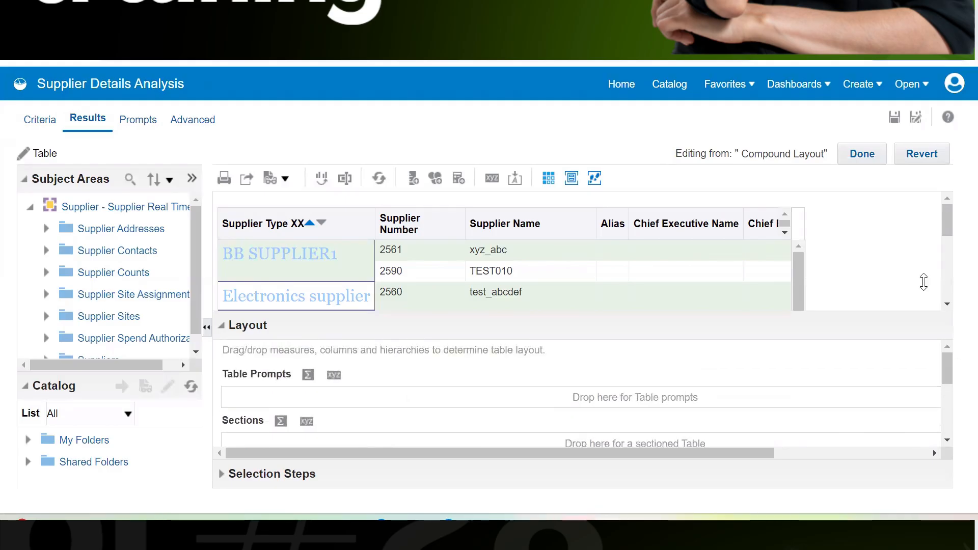
left_click(862, 155)
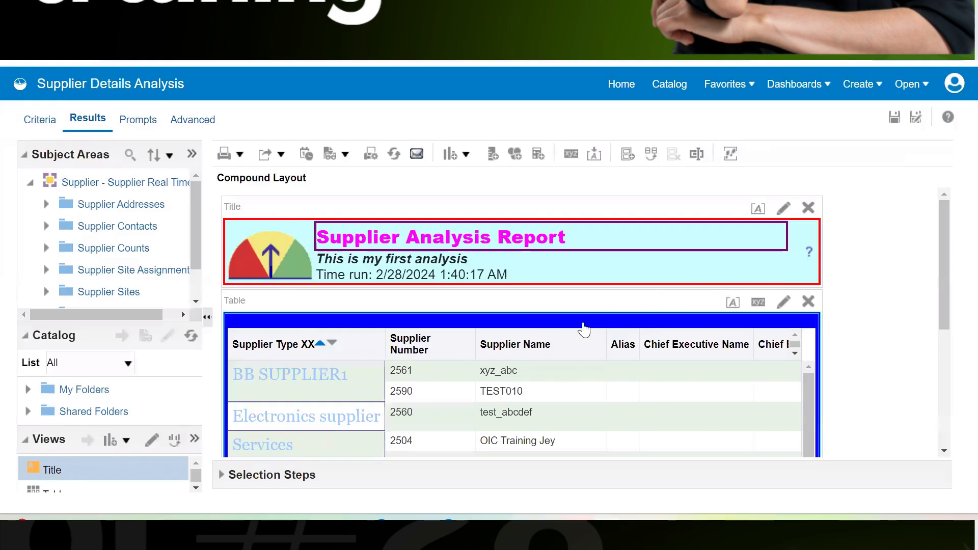
Edit the table view to make Supplier Type XX a table prompt, and return to the compound layout.
left_click(785, 304)
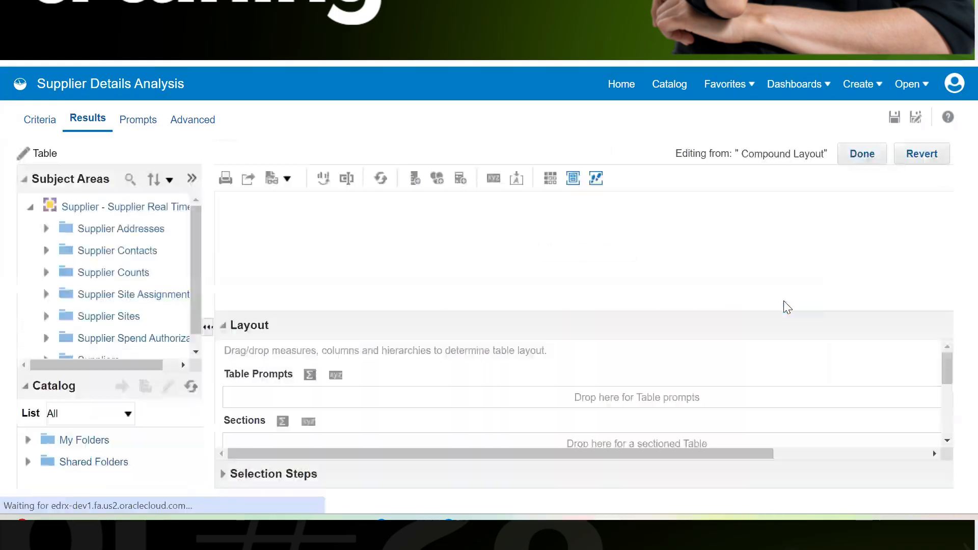
left_click_drag(948, 359, 947, 399)
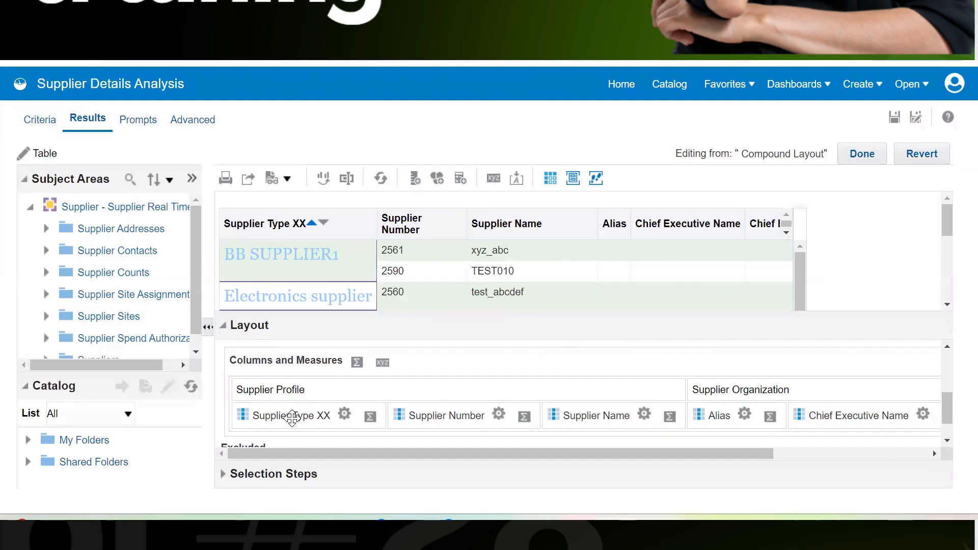
left_click_drag(292, 416, 489, 387)
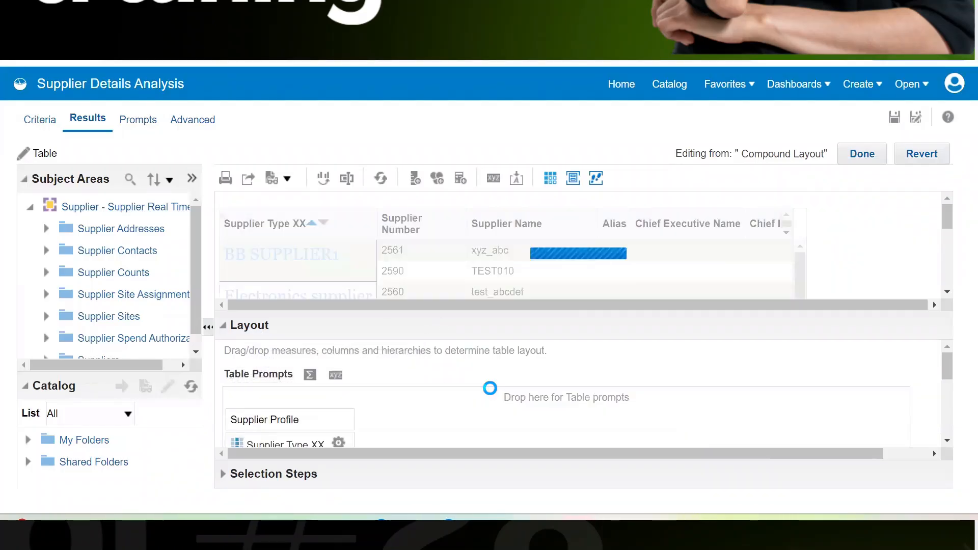
scroll(398, 413, "down", 4)
scroll(399, 413, "up", 4)
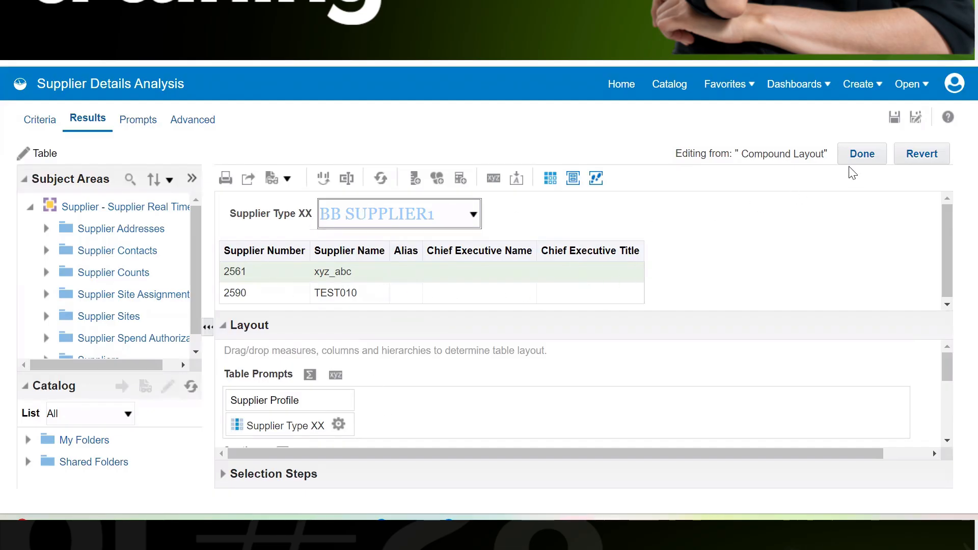
left_click(861, 161)
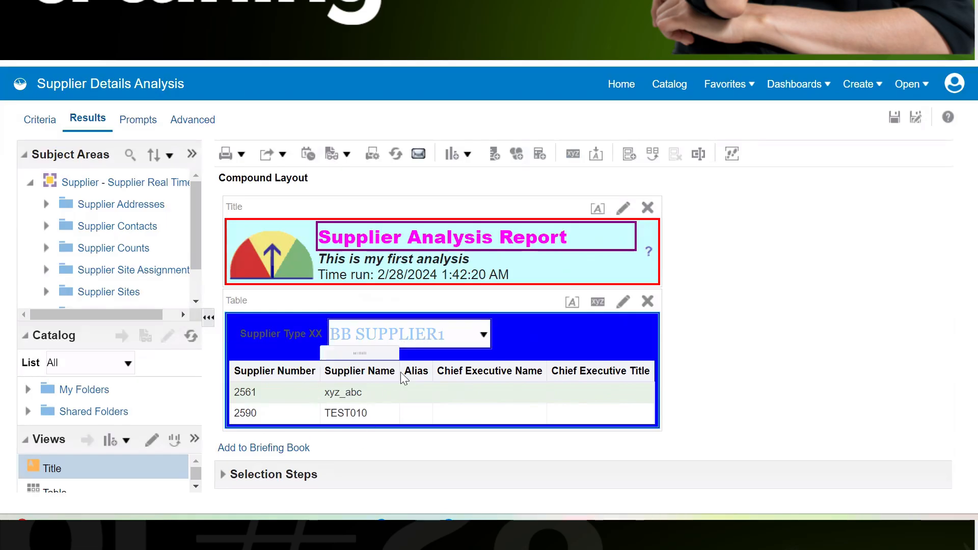
Filter the table by Supplier Type XX for Electronics supplier and then Services, and review the Services supplier rows.
left_click(430, 335)
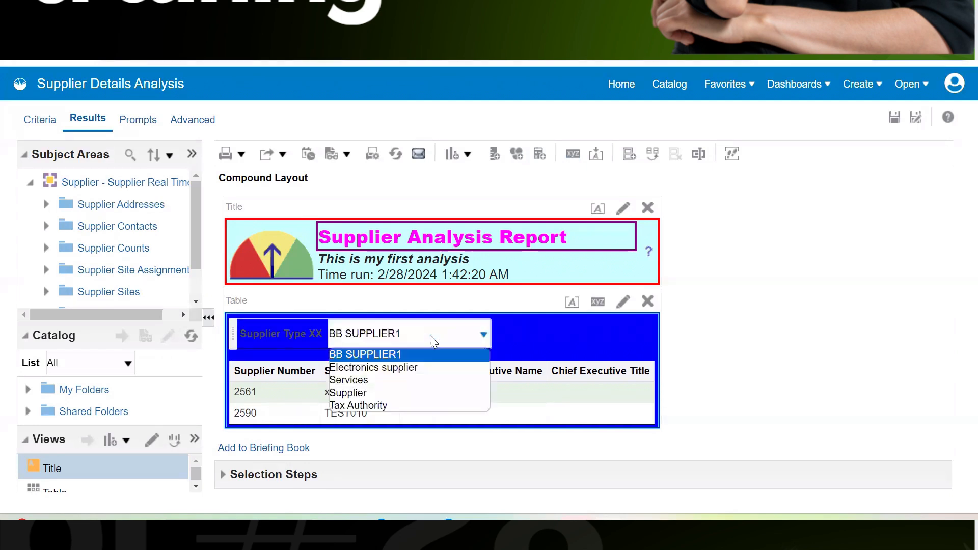
left_click(413, 368)
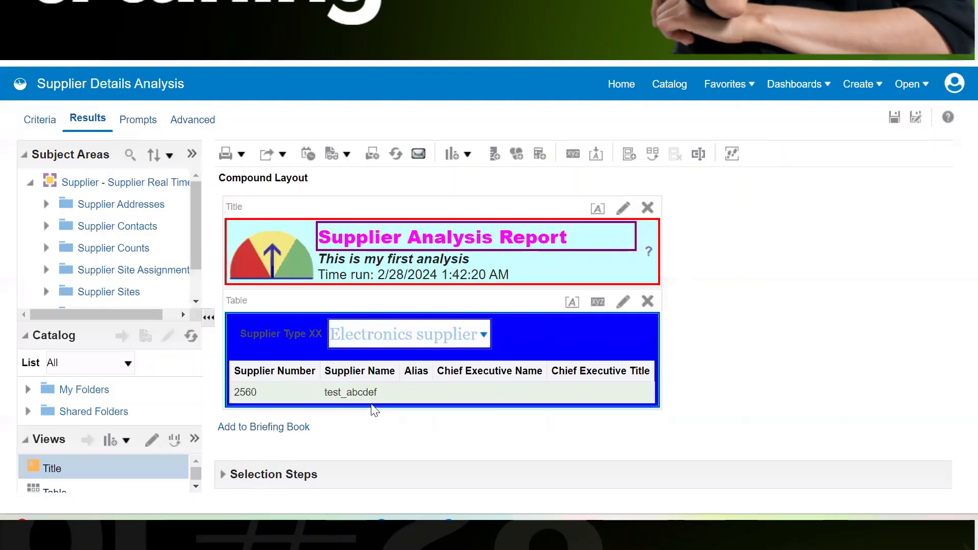
left_click(426, 340)
left_click(402, 375)
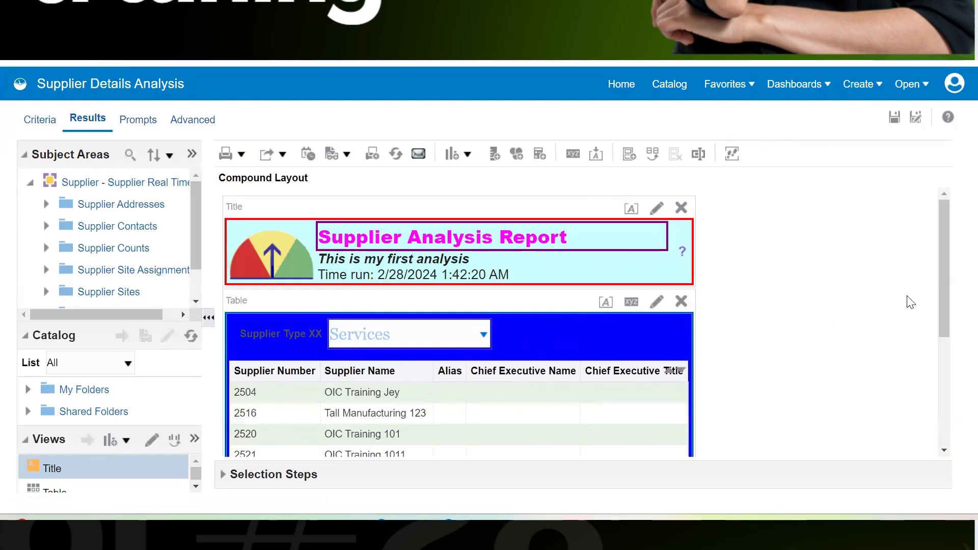
scroll(938, 290, "down", 3)
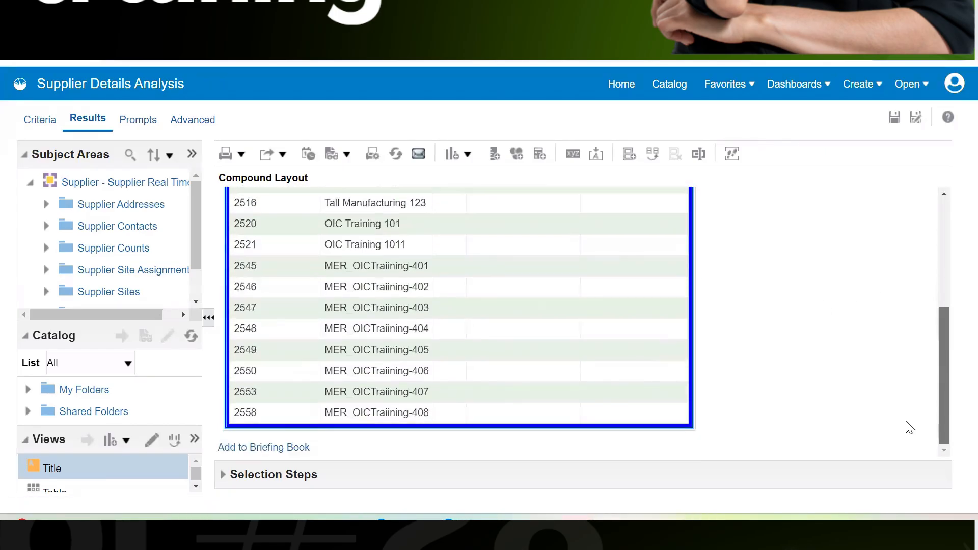
scroll(914, 331, "up", 3)
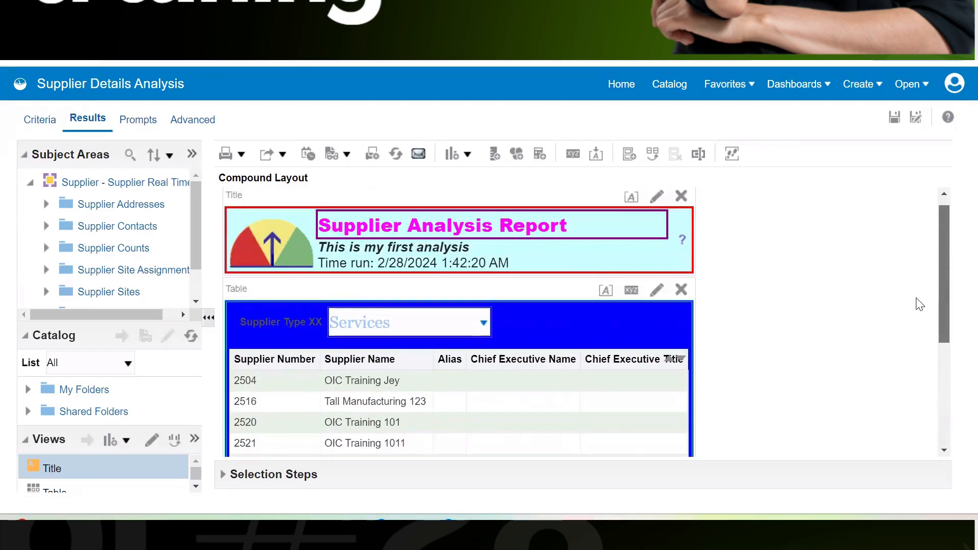
Set the Supplier Type XX table prompt to Supplier and review the filtered rows.
left_click(410, 324)
left_click(419, 327)
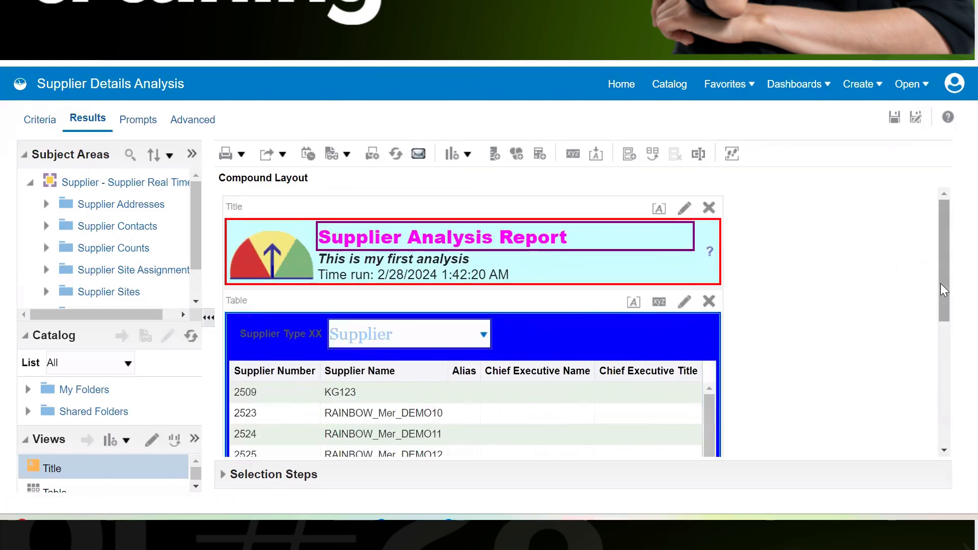
scroll(934, 337, "down", 3)
scroll(925, 385, "down", 2)
scroll(932, 312, "up", 5)
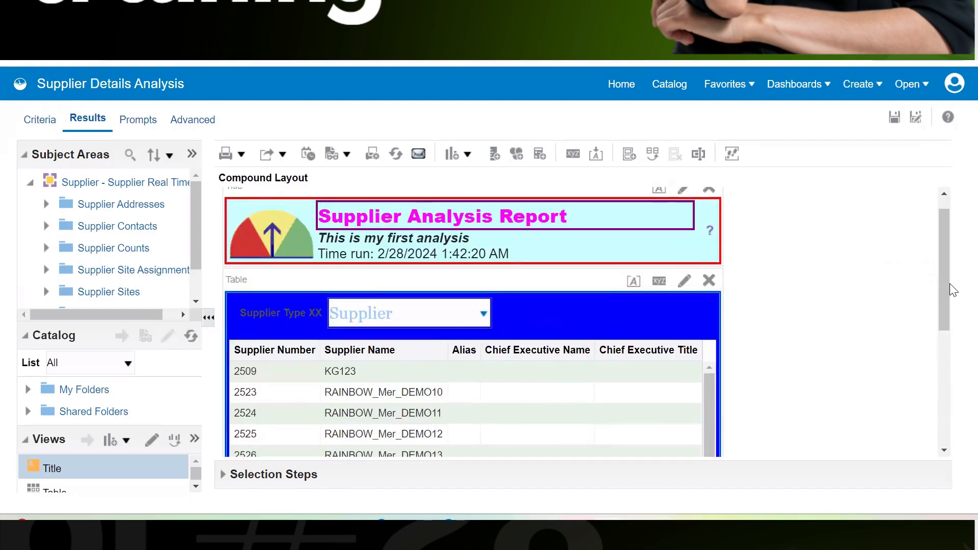
scroll(941, 317, "down", 1)
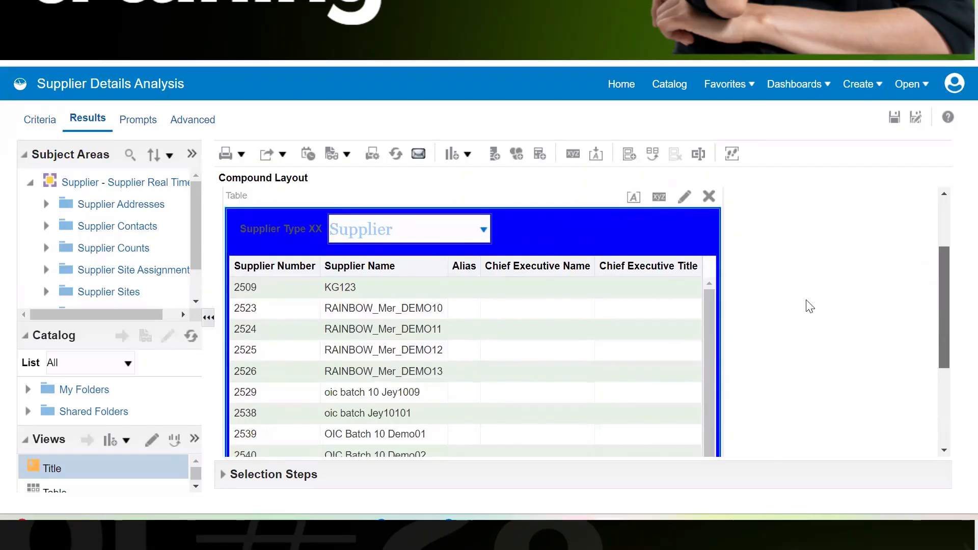
Check the Supplier Type XX column options in the analysis criteria, and return to the results to filter by Electronics supplier.
left_click(33, 121)
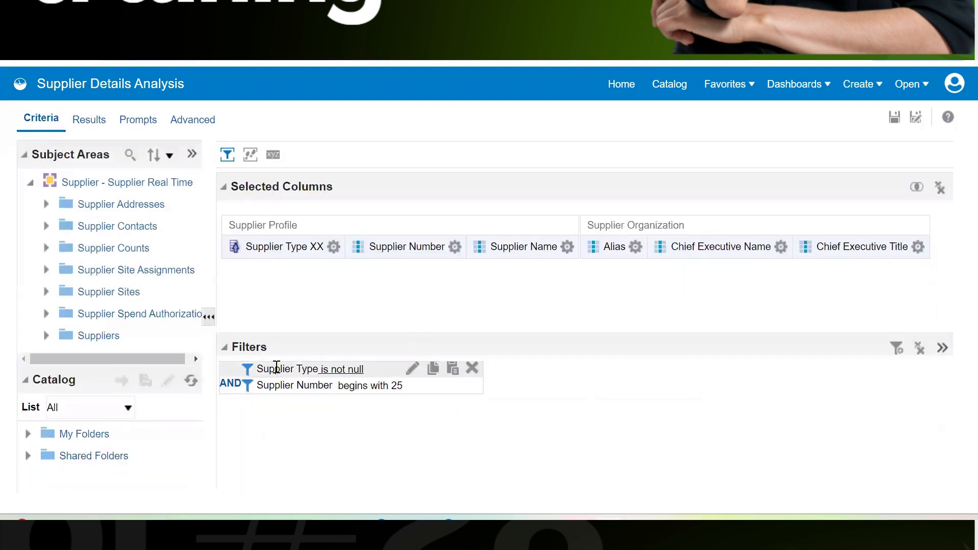
left_click(334, 246)
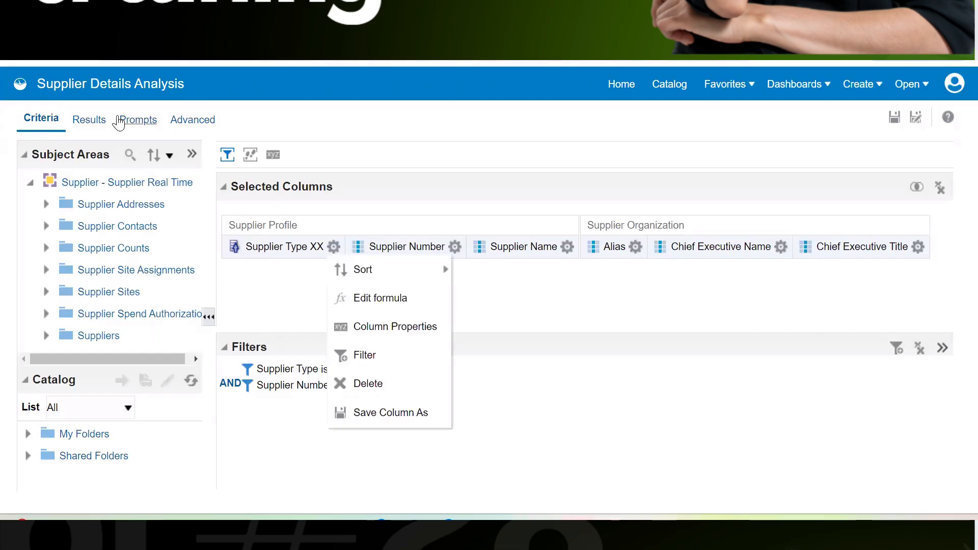
left_click(94, 125)
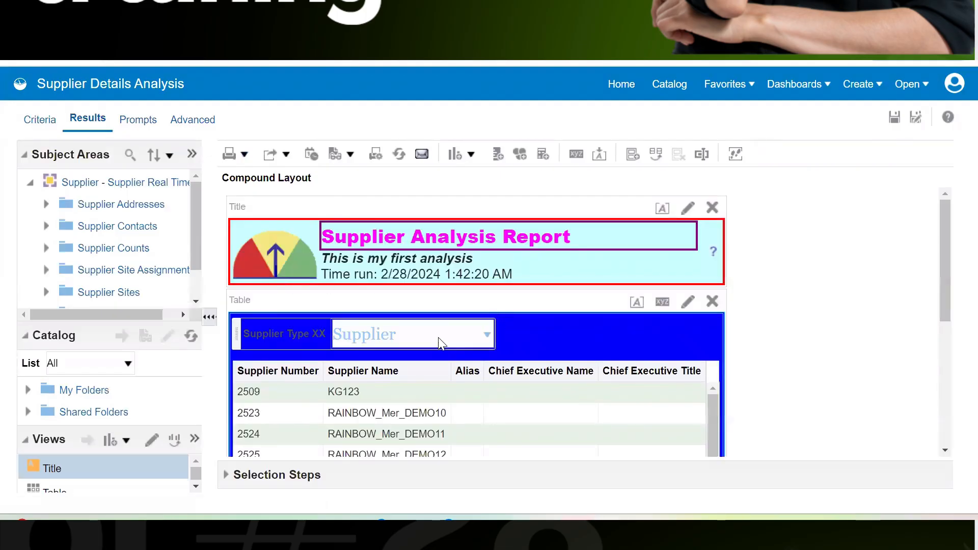
left_click(442, 345)
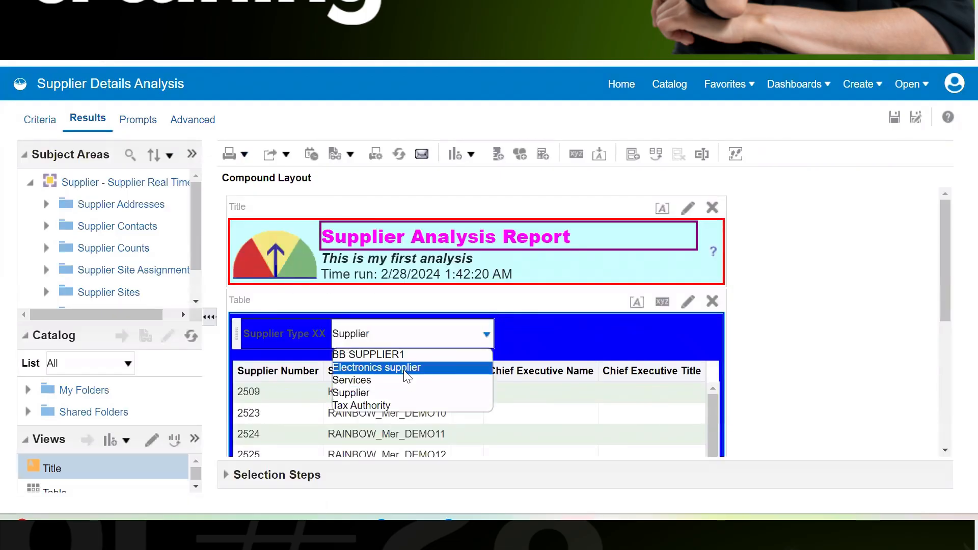
left_click(406, 368)
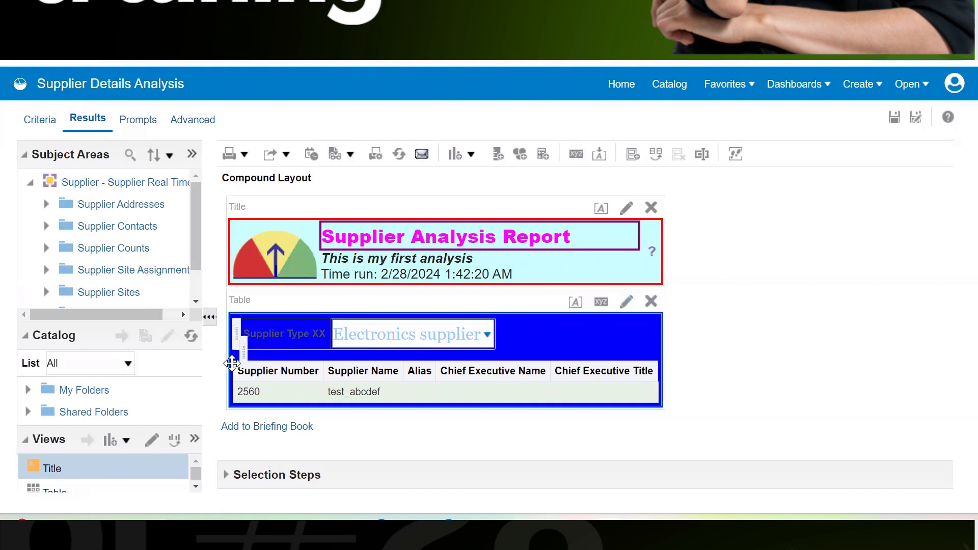
Move Supplier Type XX from the table prompts to the table's first column, and return it to the table prompts.
left_click_drag(262, 383, 236, 369)
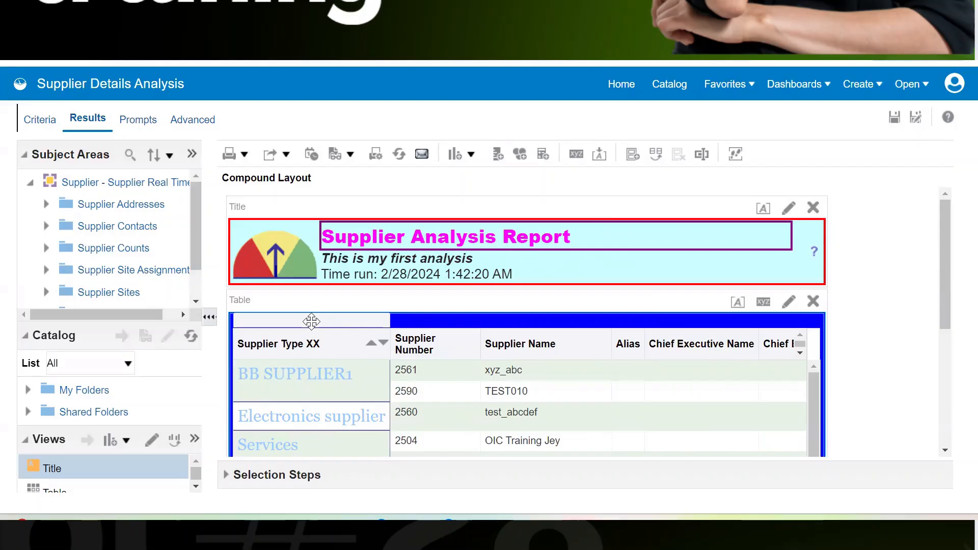
left_click_drag(310, 319, 326, 297)
left_click_drag(304, 322, 278, 368)
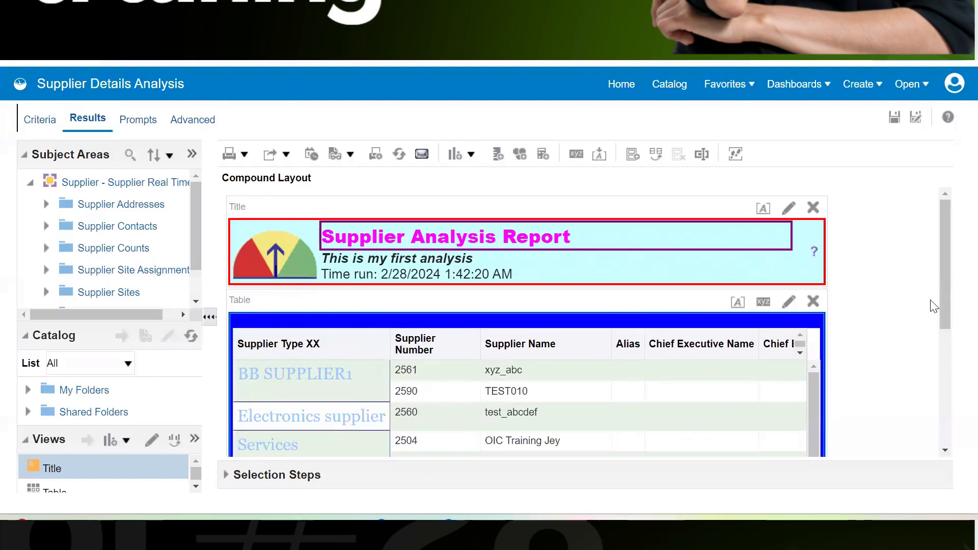
left_click_drag(943, 307, 942, 348)
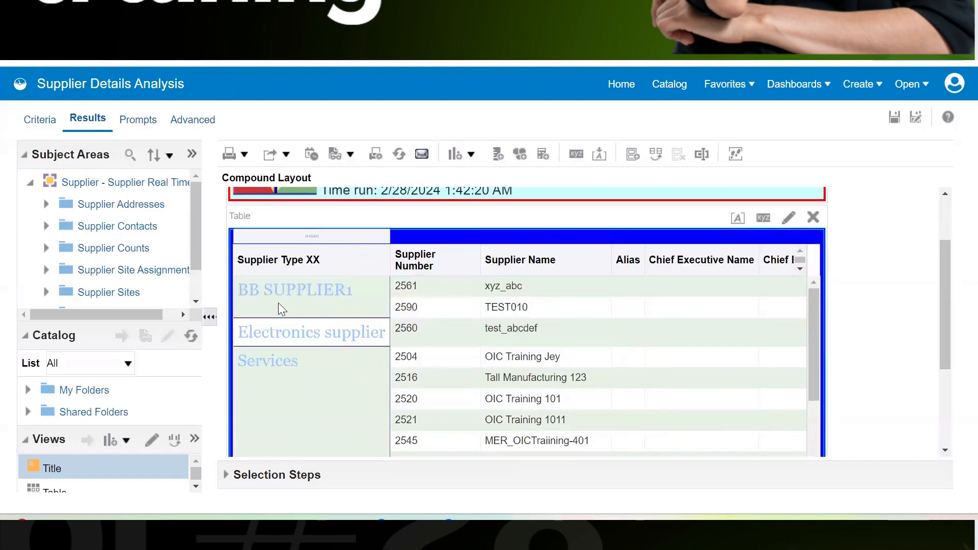
mouse_move(294, 234)
left_mouse_down()
mouse_move(316, 201)
mouse_move(310, 254)
mouse_move(308, 211)
mouse_move(300, 250)
left_mouse_up()
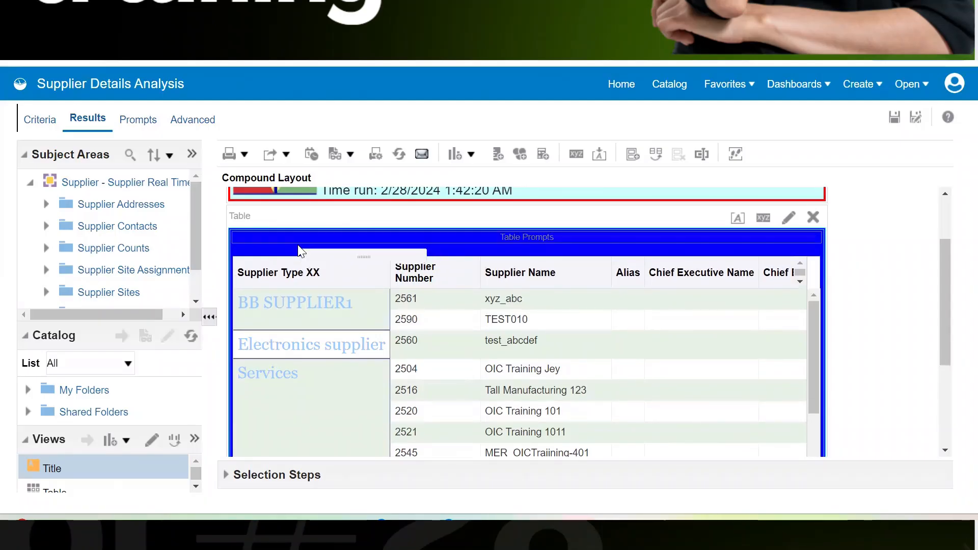
left_click_drag(300, 250, 317, 232)
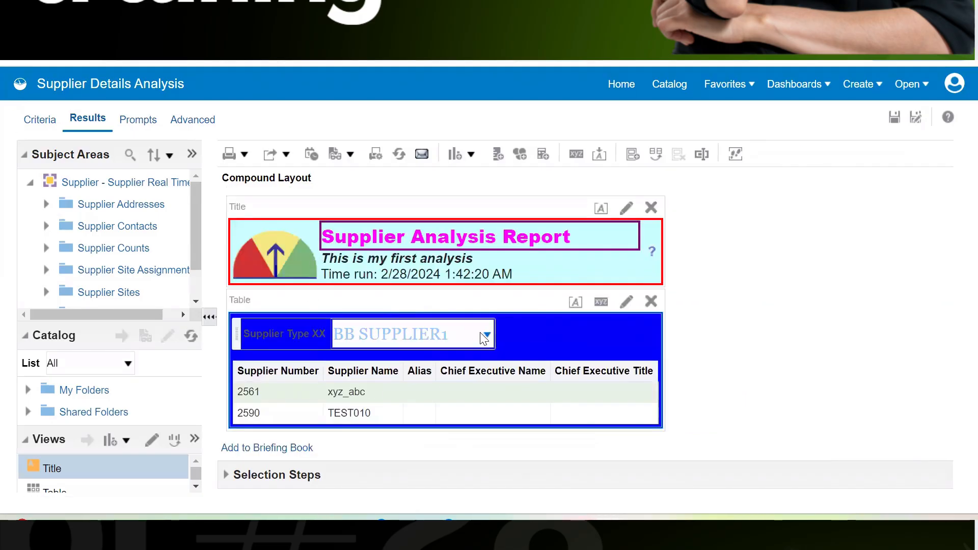
Set the table view container's background color to white (#FFFFFF).
left_click(576, 303)
left_click(933, 298)
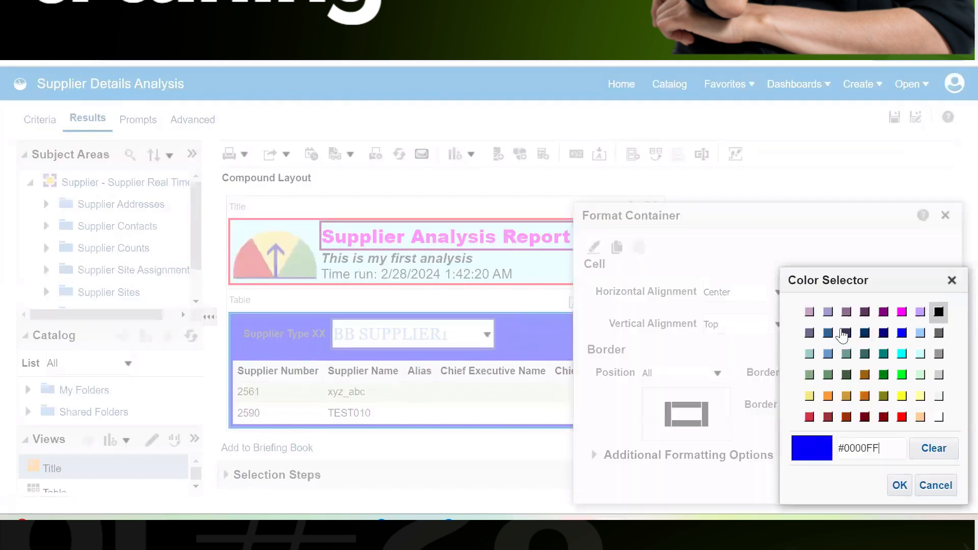
left_click(939, 417)
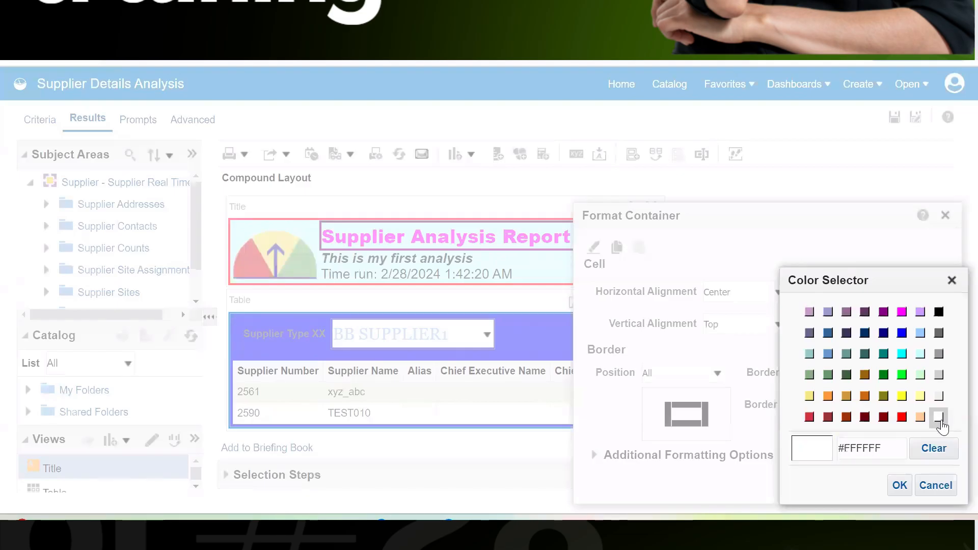
left_click(900, 486)
left_click(893, 485)
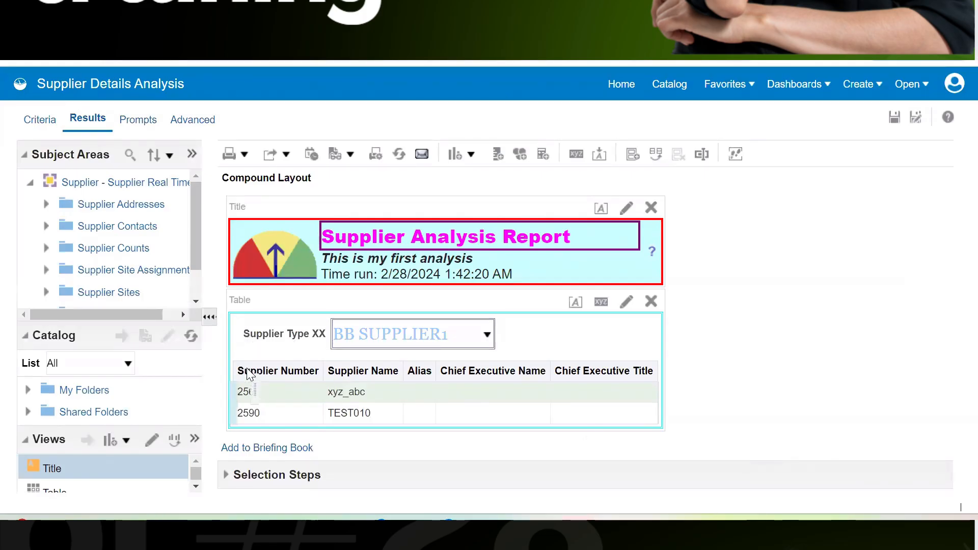
Place Supplier Type XX before Supplier Number as a table column, and put it back in the table prompts.
left_click_drag(250, 374, 248, 373)
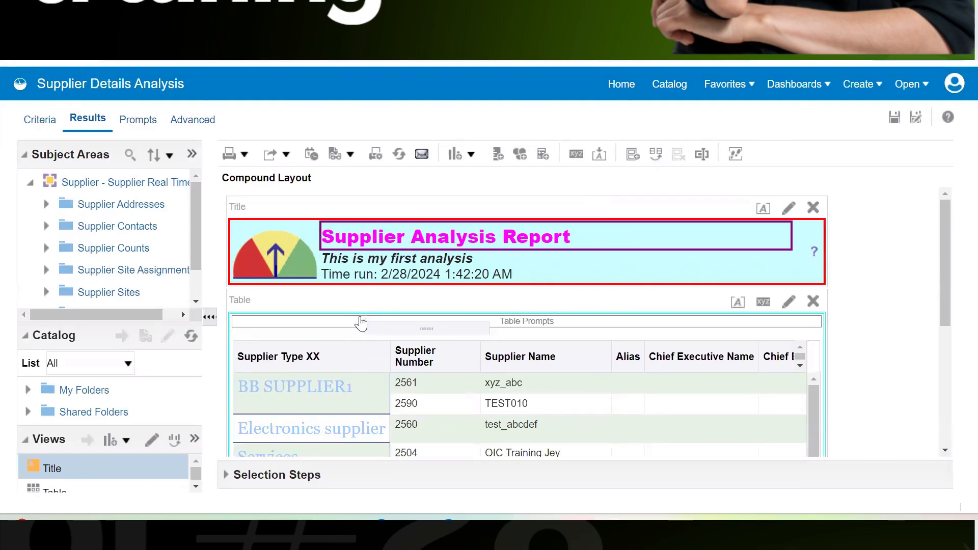
left_click_drag(361, 321, 360, 322)
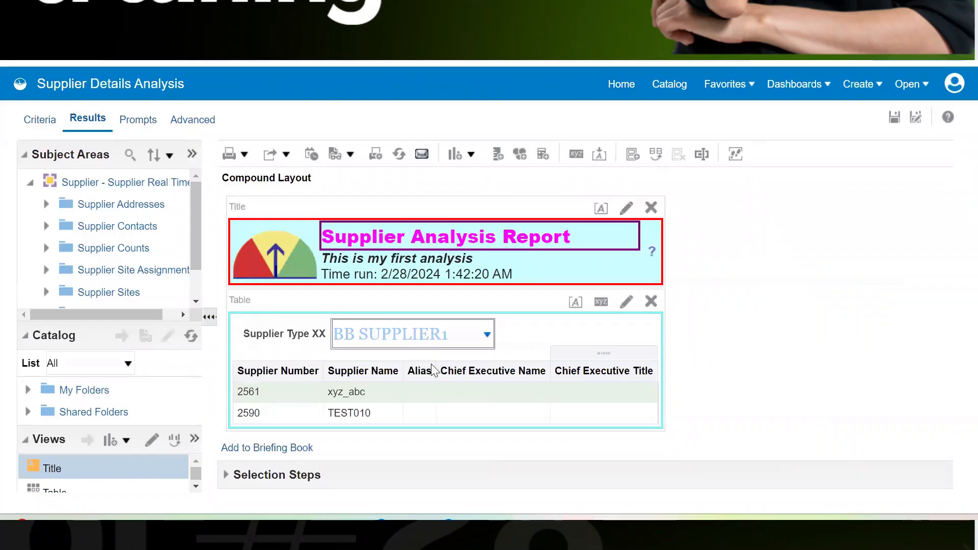
Choose Services in the Supplier Type XX table prompt and review the listed suppliers.
left_click(396, 333)
left_click(388, 382)
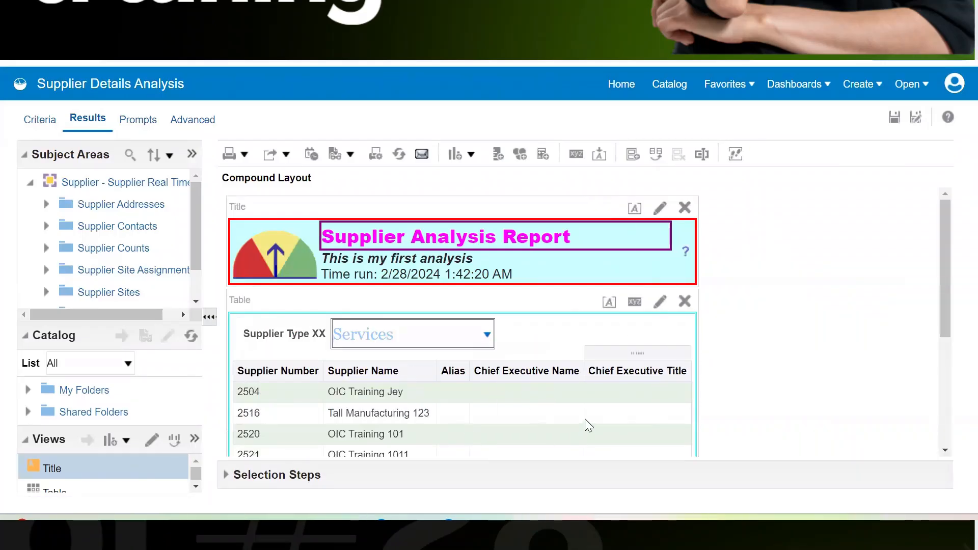
mouse_move(948, 265)
left_mouse_down()
mouse_move(922, 392)
mouse_move(934, 272)
left_mouse_up()
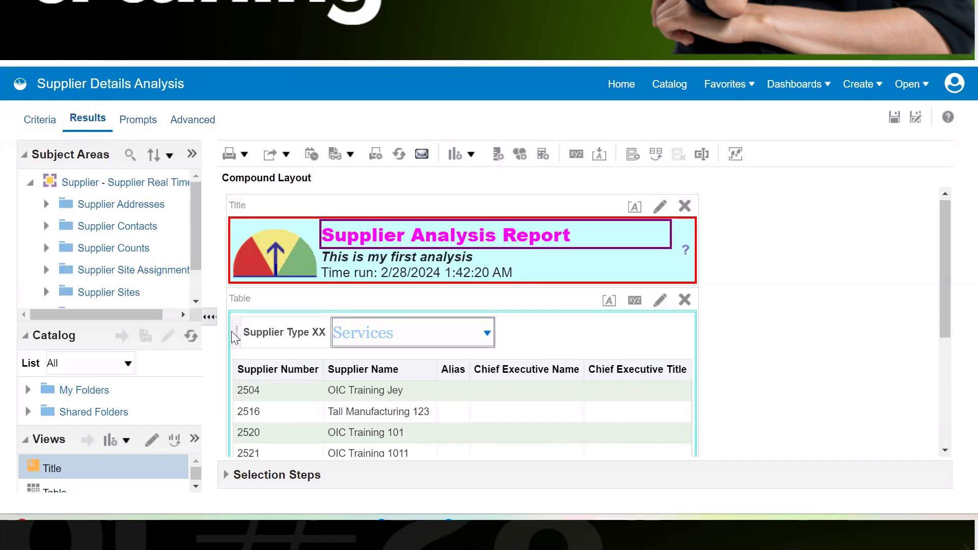
Move Supplier Type XX from the table prompts to the Sections area, and review the sectioned tables for each supplier type.
left_click_drag(258, 331, 283, 355)
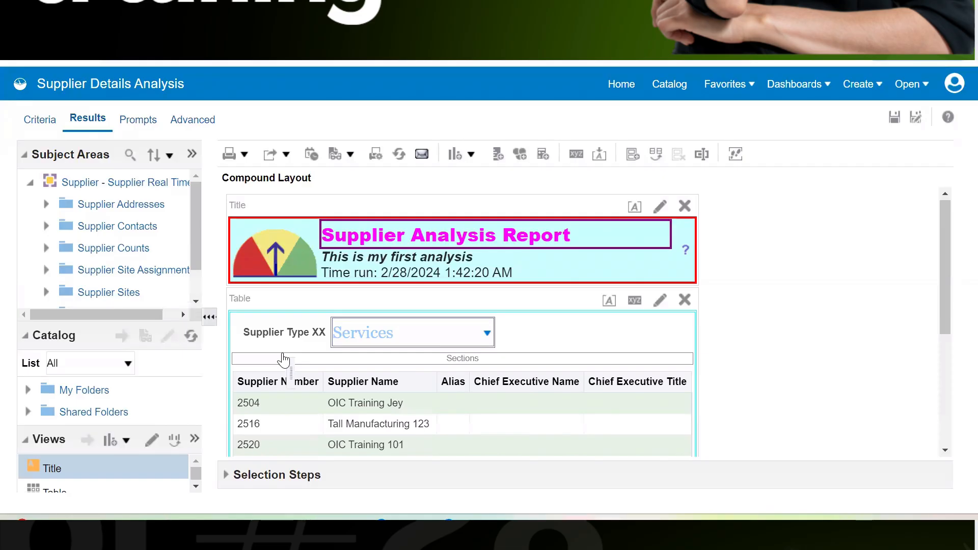
left_click_drag(283, 361, 284, 361)
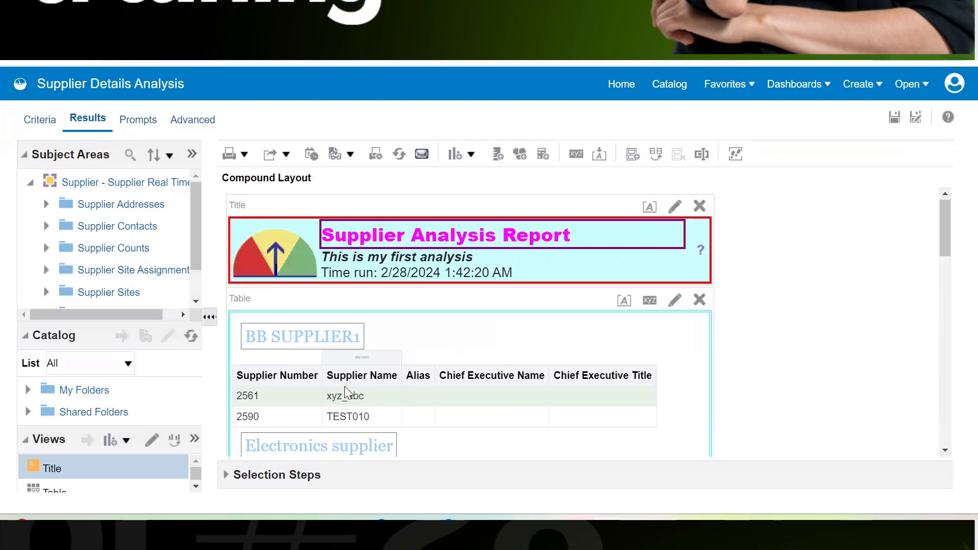
scroll(344, 396, "down", 2)
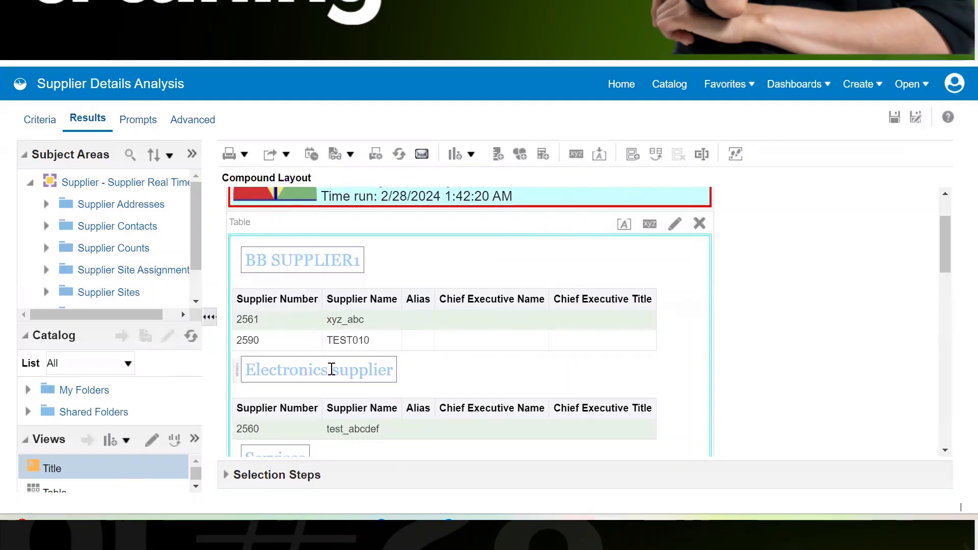
scroll(328, 434, "down", 4)
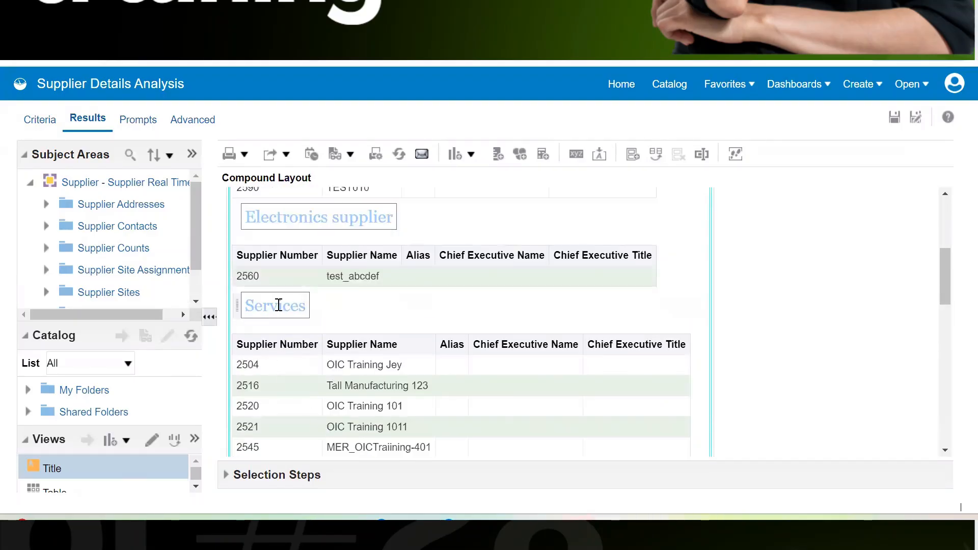
scroll(403, 406, "down", 8)
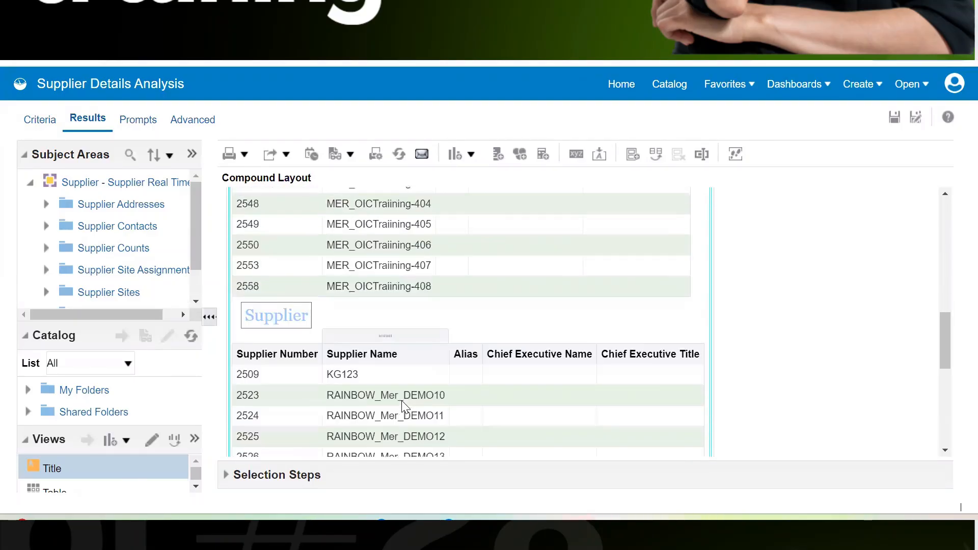
scroll(437, 382, "down", 7)
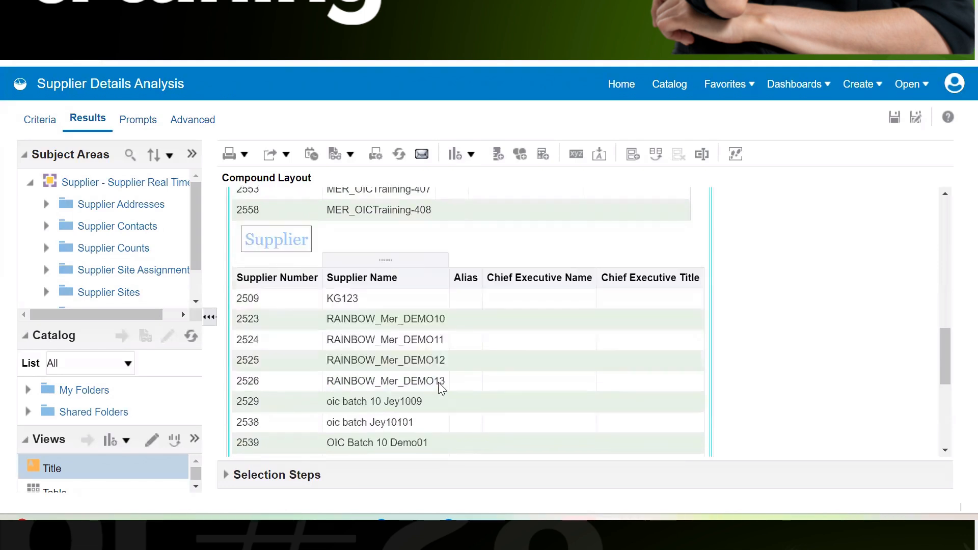
scroll(441, 386, "down", 1)
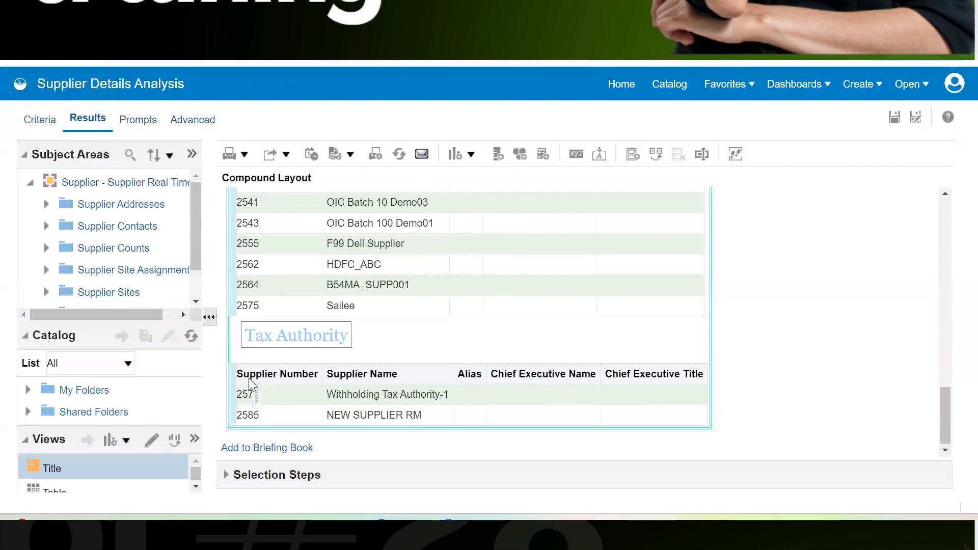
Move Supplier Type XX out of the sections to the first table column, and place it in the table prompts.
left_click_drag(249, 377, 249, 378)
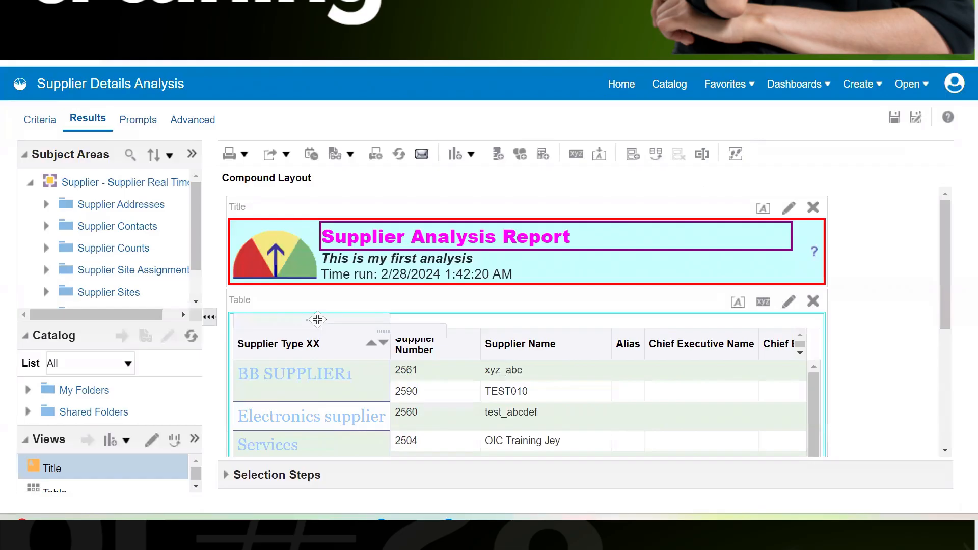
left_click_drag(327, 318, 374, 326)
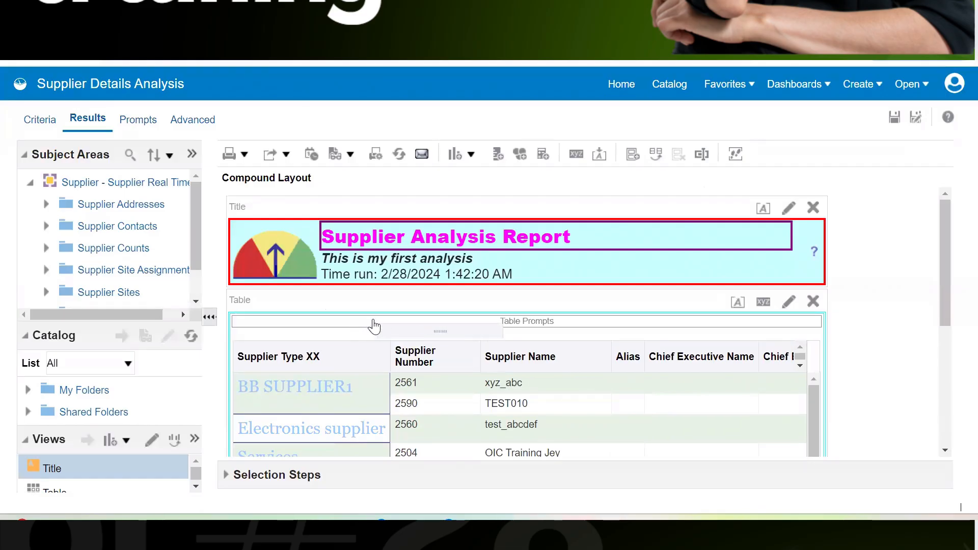
left_click_drag(374, 325, 374, 326)
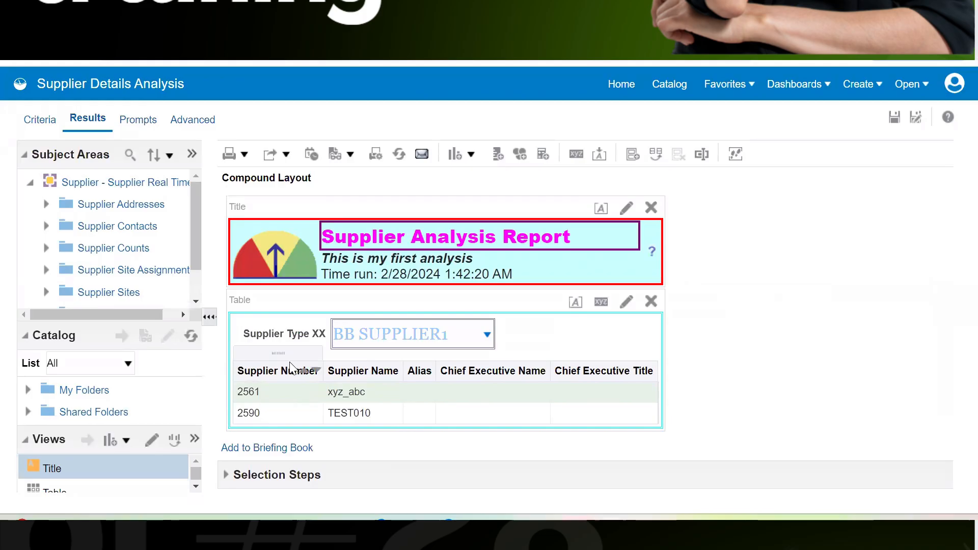
Move Supplier Type XX from the table prompts to the Sections area, and finish editing the table view.
left_click(625, 305)
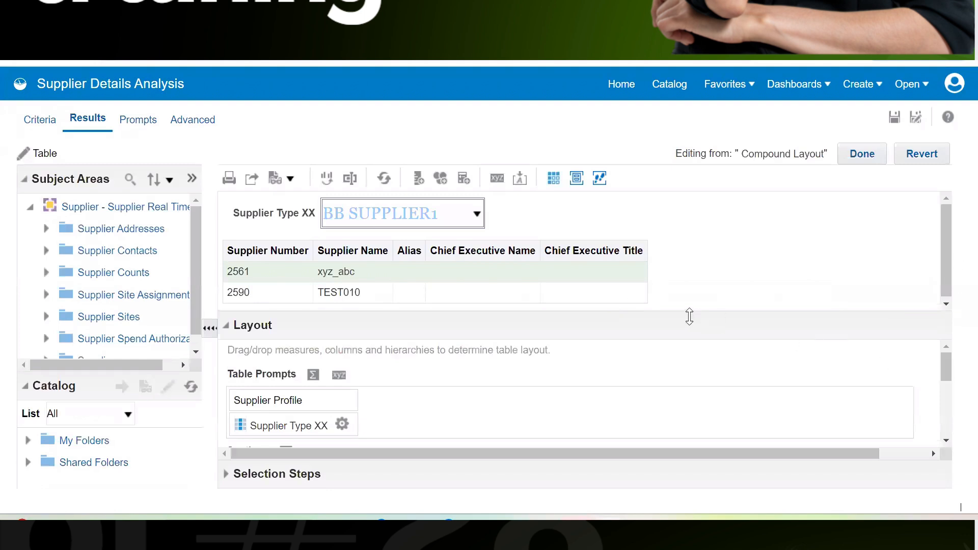
left_click_drag(689, 316, 690, 259)
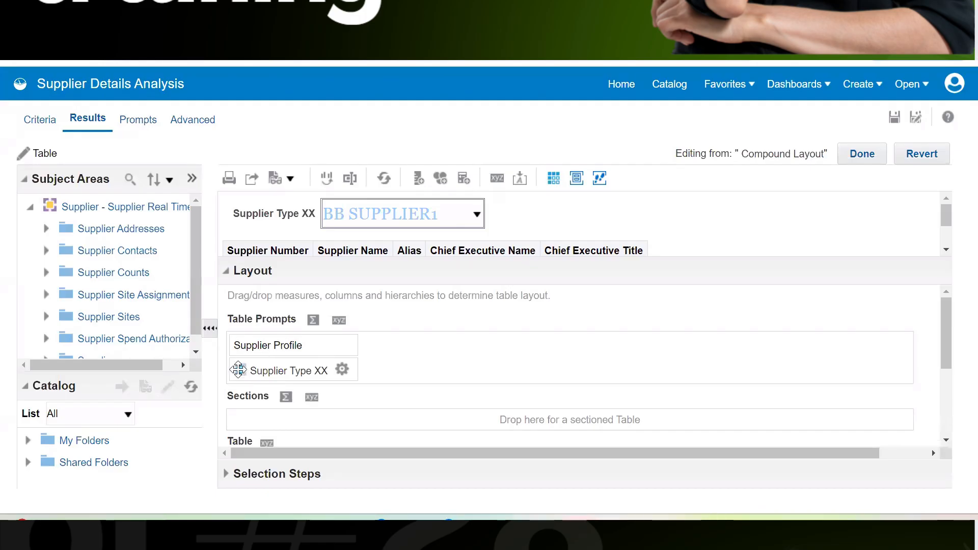
left_click_drag(238, 366, 348, 418)
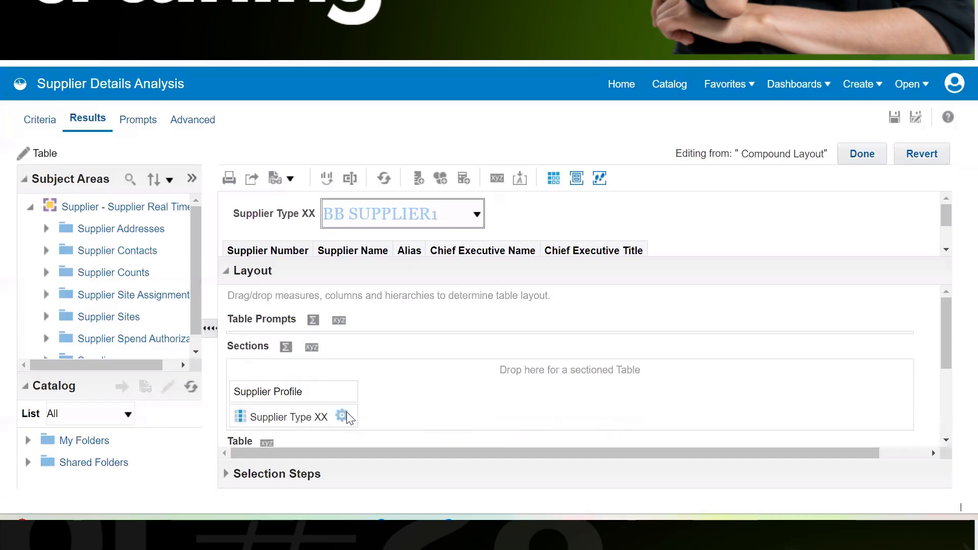
scroll(422, 391, "down", 1)
scroll(423, 391, "up", 1)
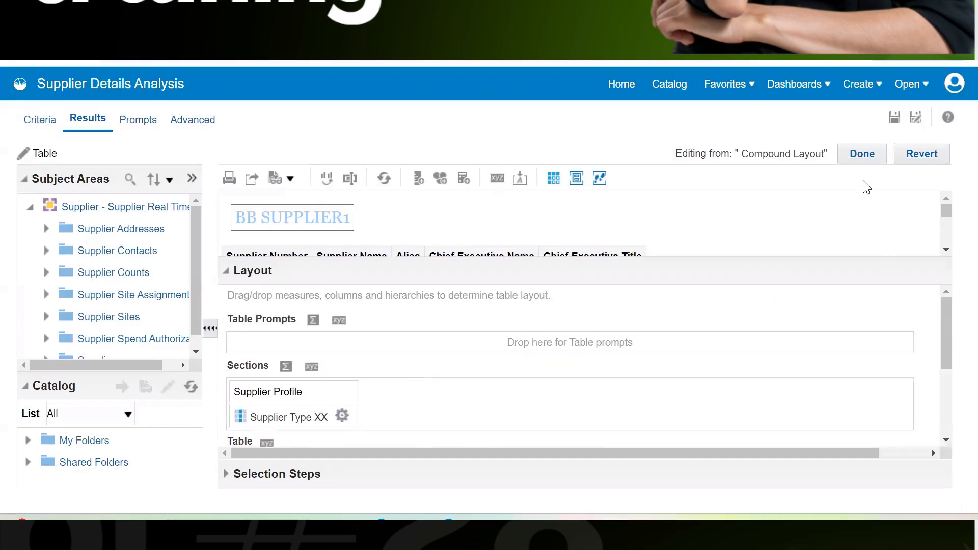
left_click(862, 161)
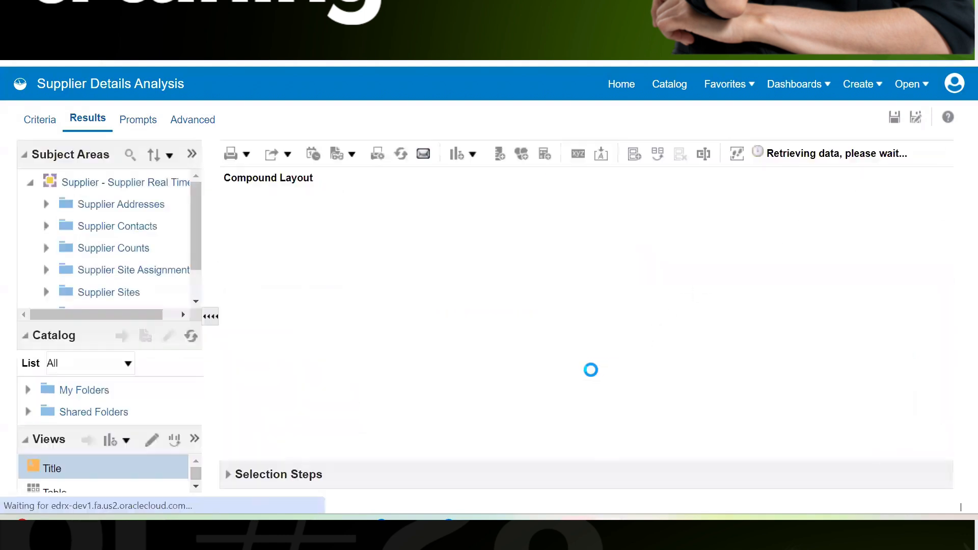
Review the sectioned supplier tables, check the topic outline in the text editor notes, and return to the analysis.
left_click_drag(949, 218, 901, 222)
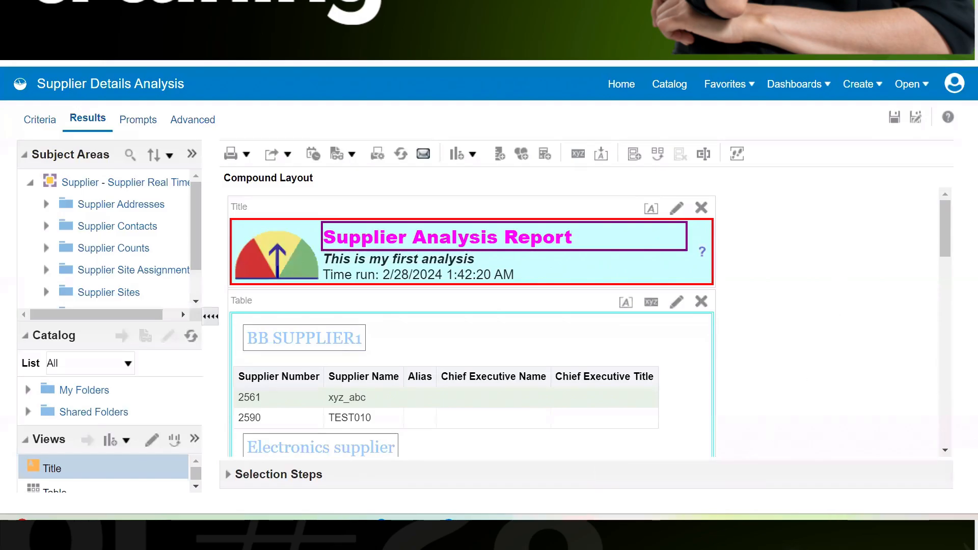
left_click(648, 532)
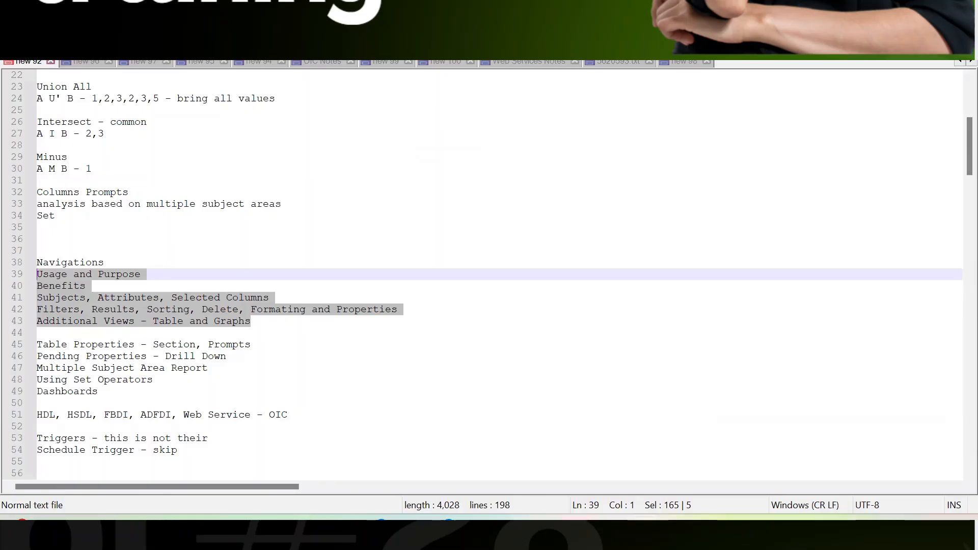
left_click(277, 531)
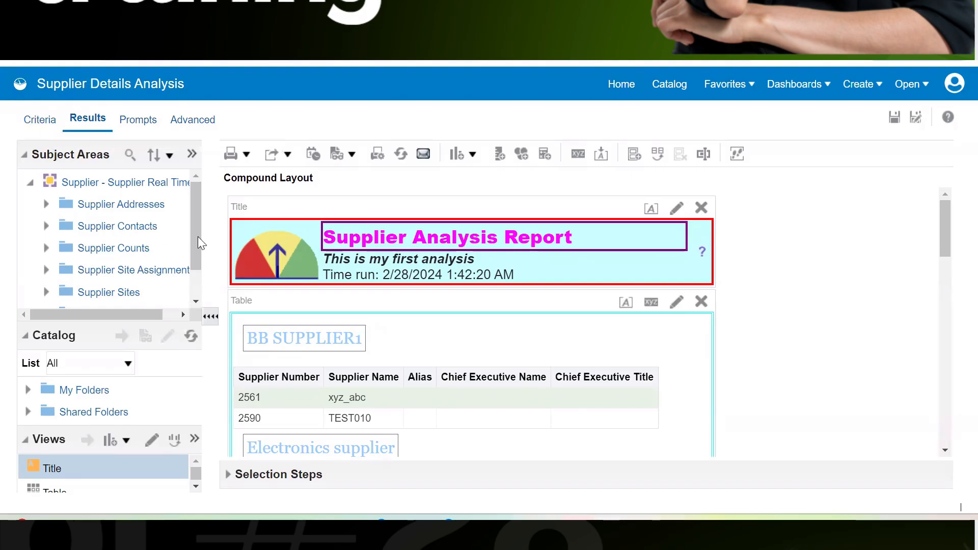
Review the style and data format properties of the Supplier Type XX criteria column, and close them without changes.
left_click(31, 125)
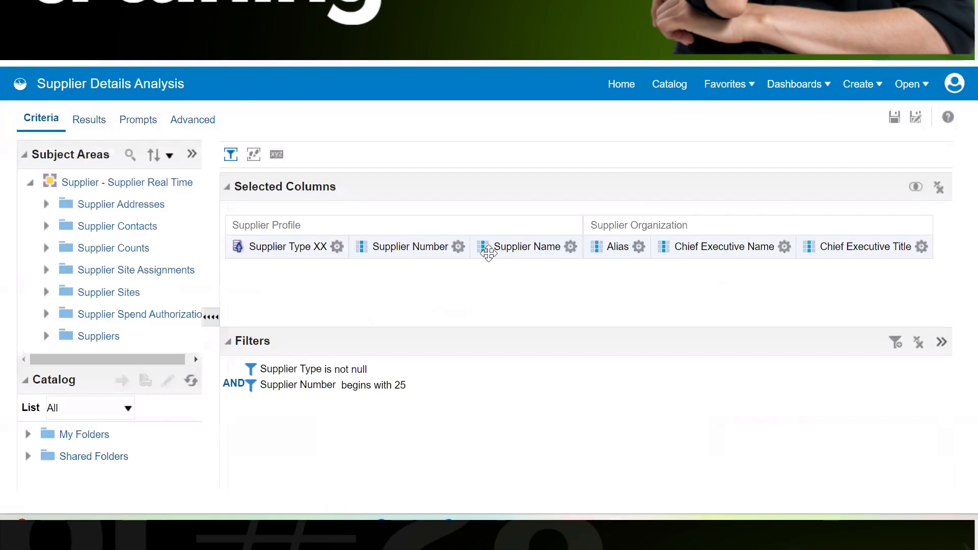
left_click(337, 247)
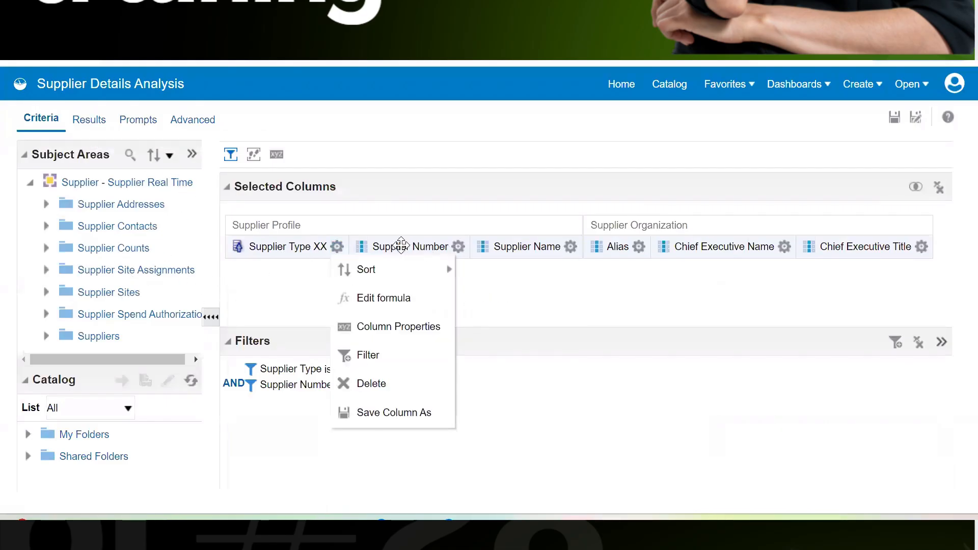
left_click(424, 333)
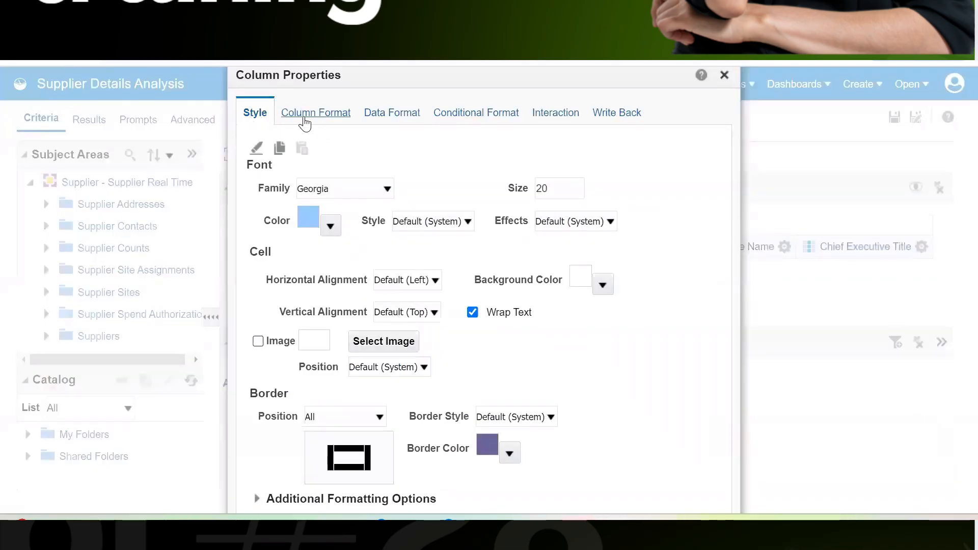
left_click(390, 117)
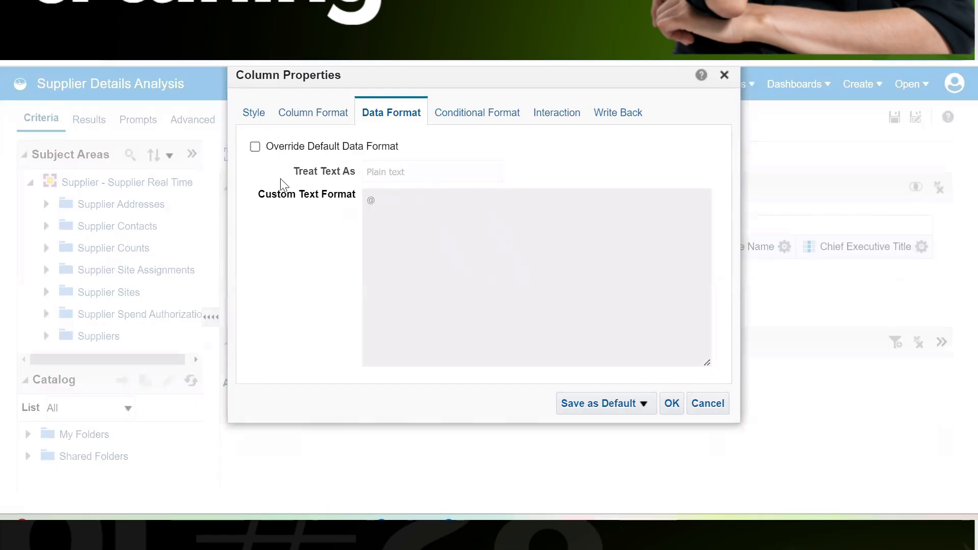
left_click(725, 77)
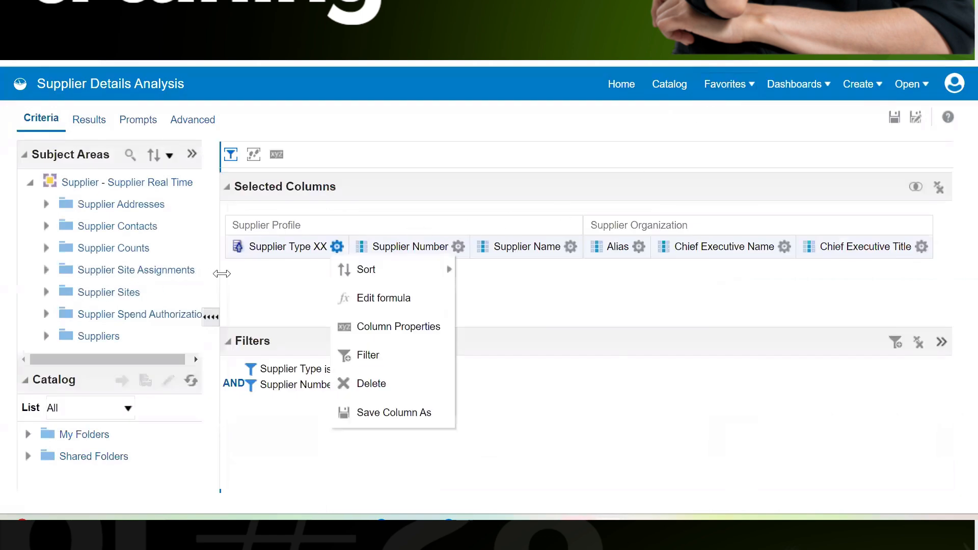
Add Number of Suppliers from Supplier Counts to the selected columns, and display the analysis results.
left_click(45, 248)
left_click_drag(196, 240, 191, 287)
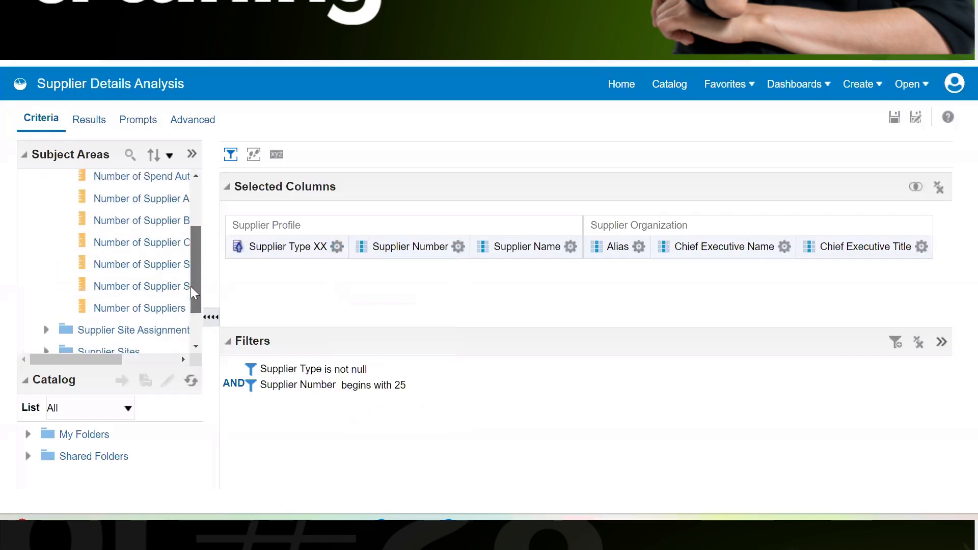
left_click(125, 309)
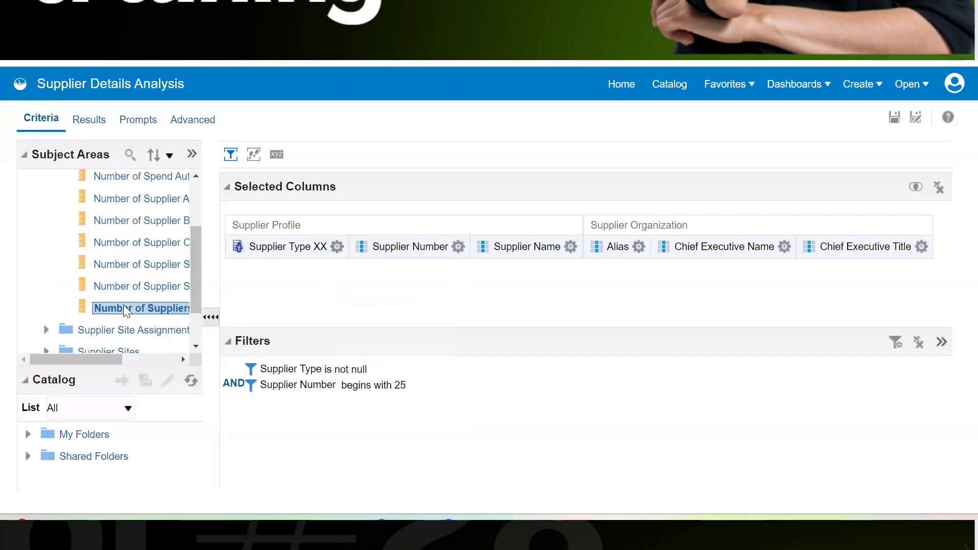
double_click(126, 308)
left_click_drag(452, 322, 421, 306)
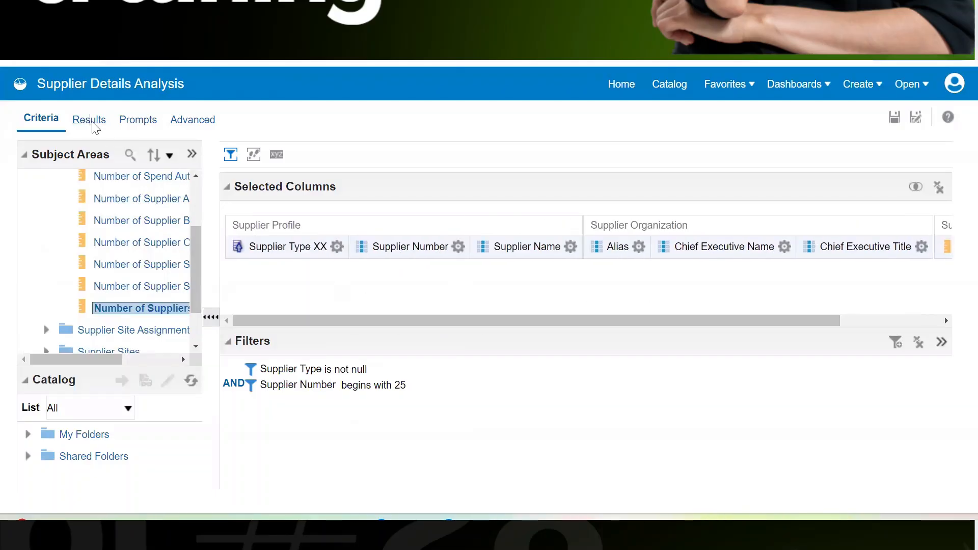
left_click(93, 123)
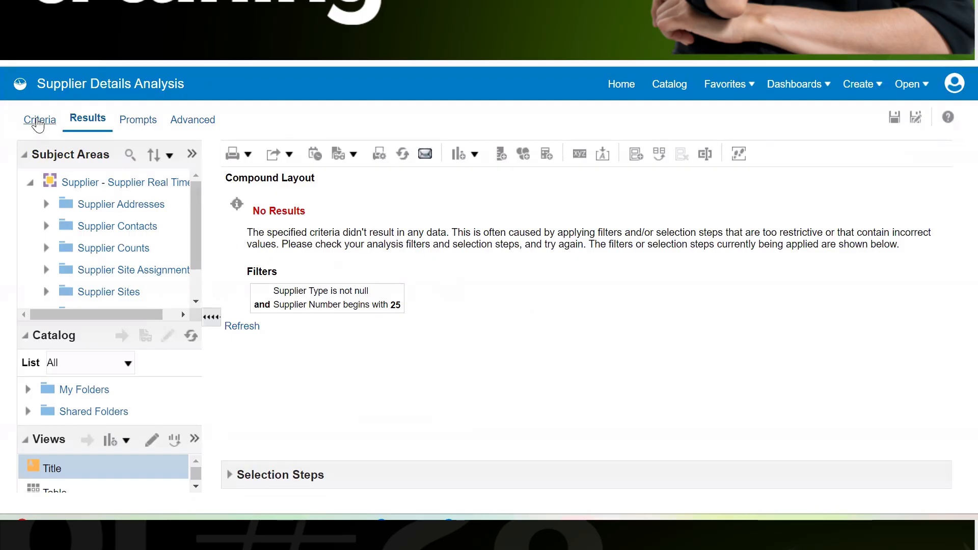
Check the selected columns and filters in the criteria, and read the message shown in the results.
left_click(37, 122)
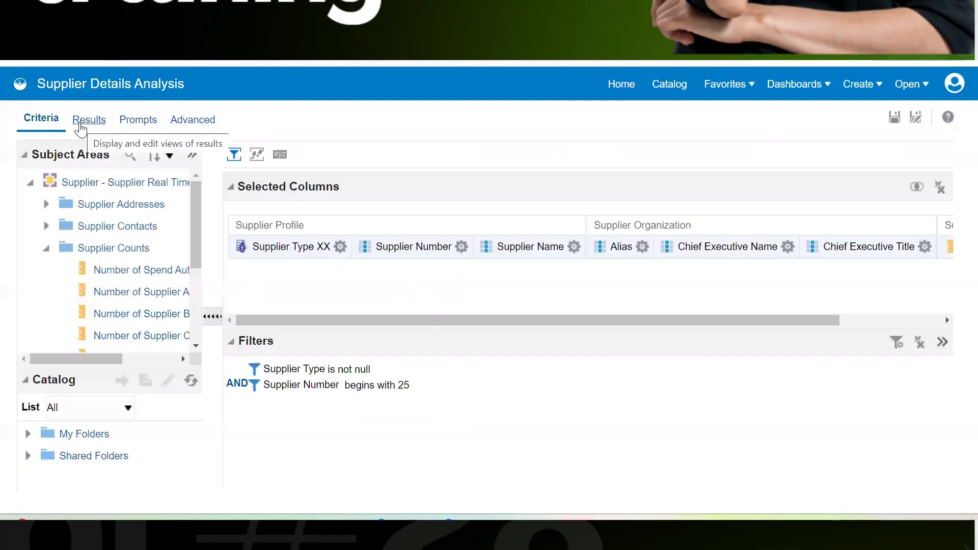
left_click(81, 122)
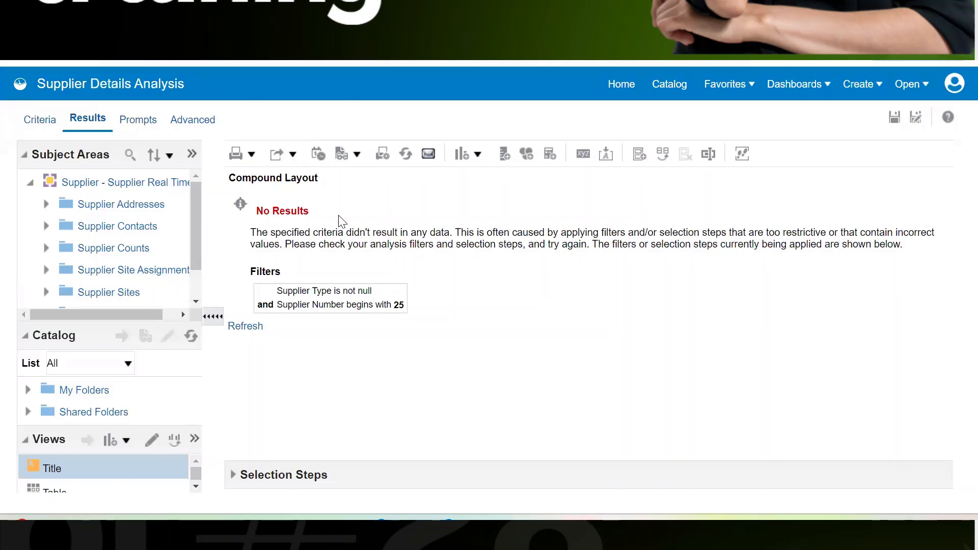
left_click_drag(348, 232, 868, 267)
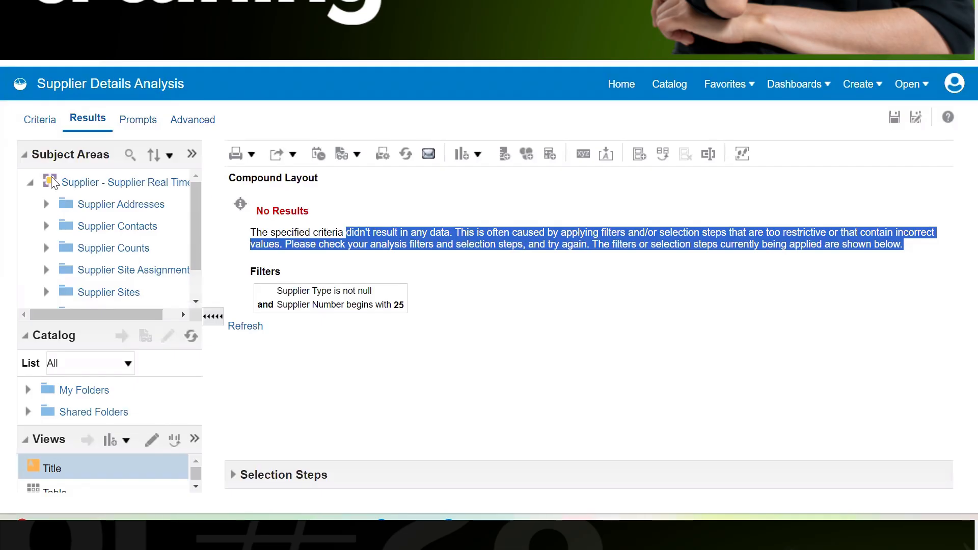
Delete the Number of Suppliers column from the criteria, and collapse the Supplier Counts folder.
left_click(29, 123)
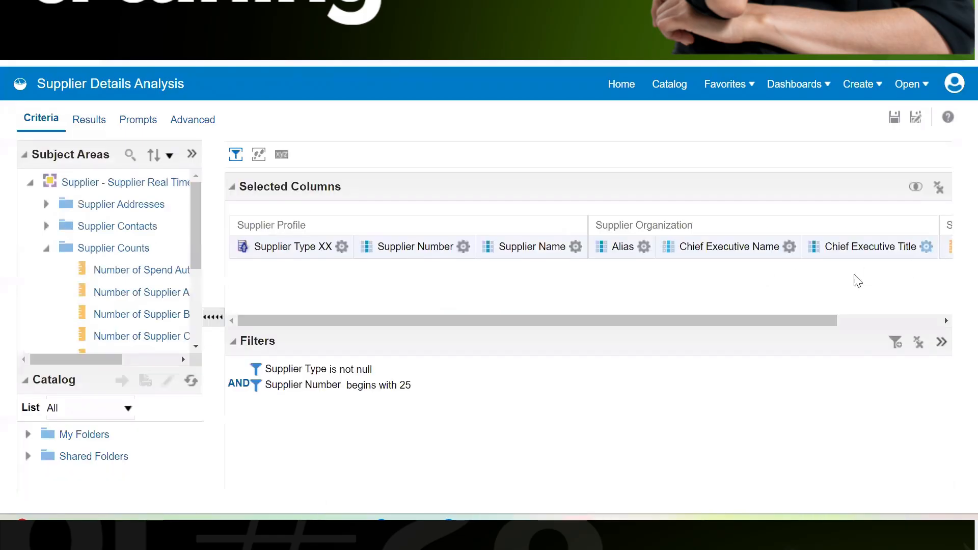
left_click(928, 246)
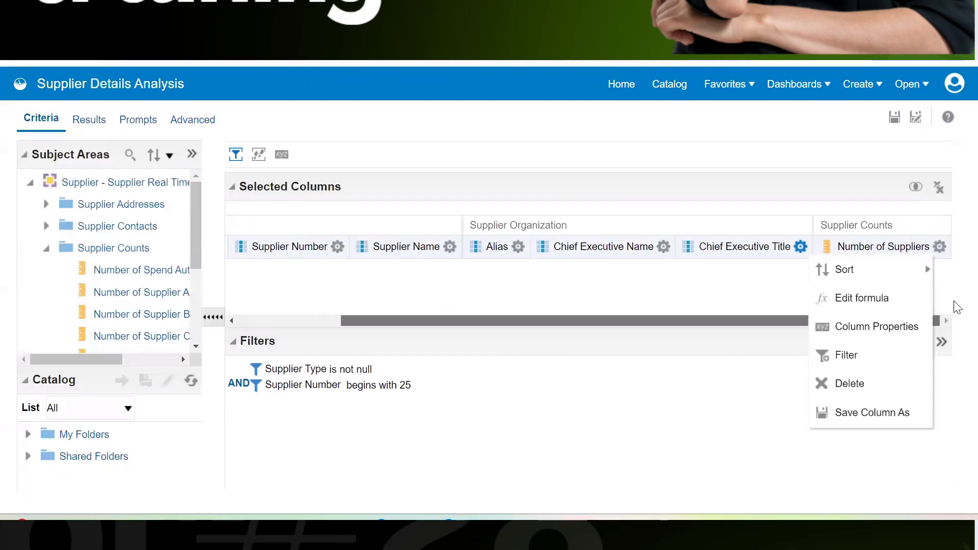
left_click(940, 247)
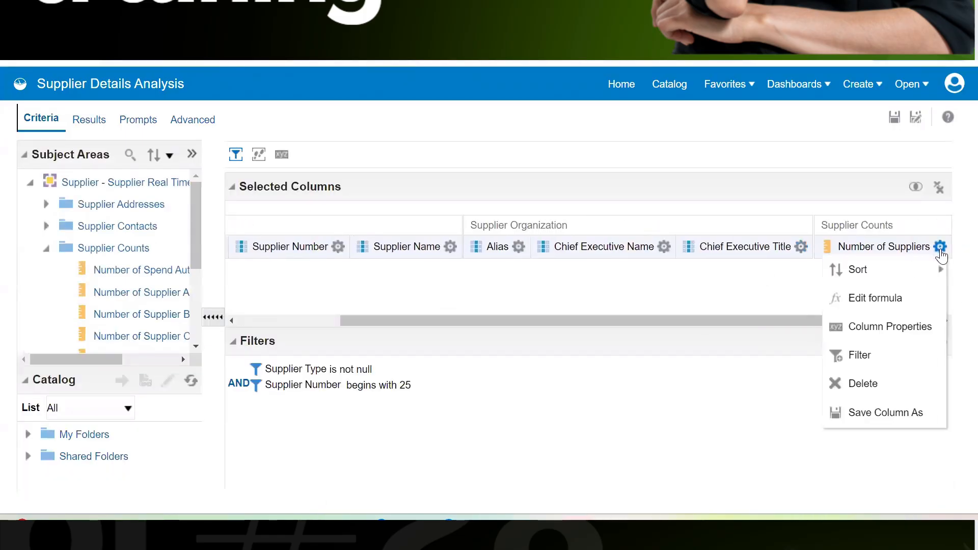
left_click(875, 390)
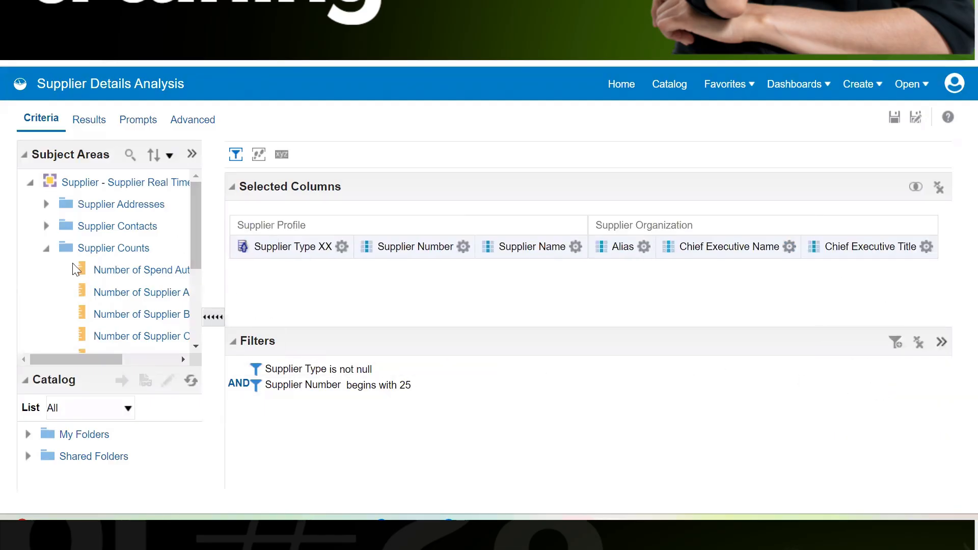
left_click(47, 250)
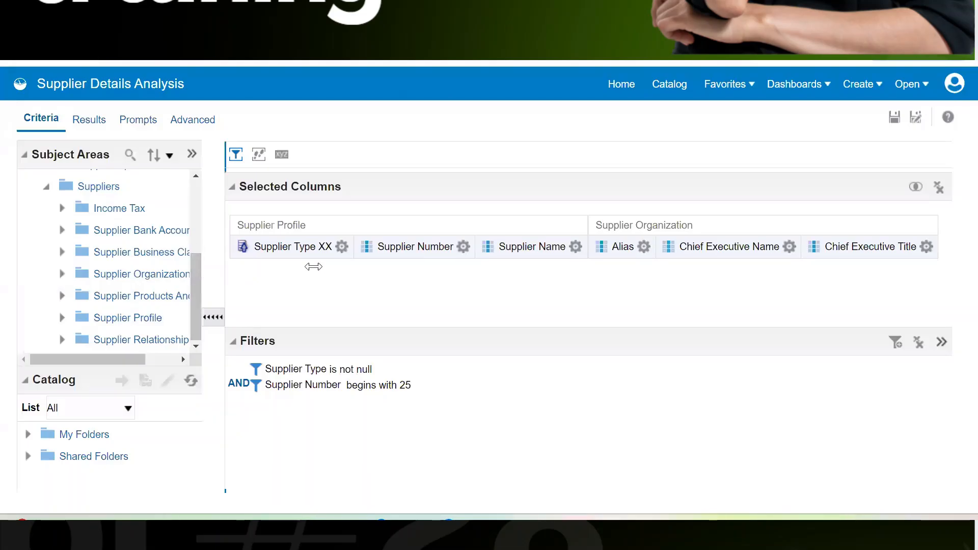
Widen the subject area tree, and examine the attributes in the Income Tax and Supplier Bank Accounts folders under Suppliers.
left_click_drag(313, 266, 309, 268)
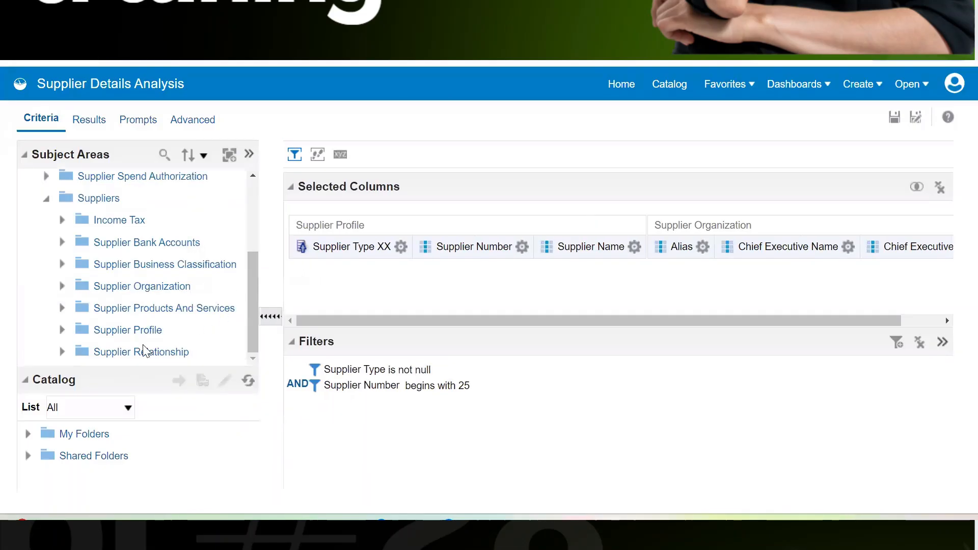
left_click(61, 221)
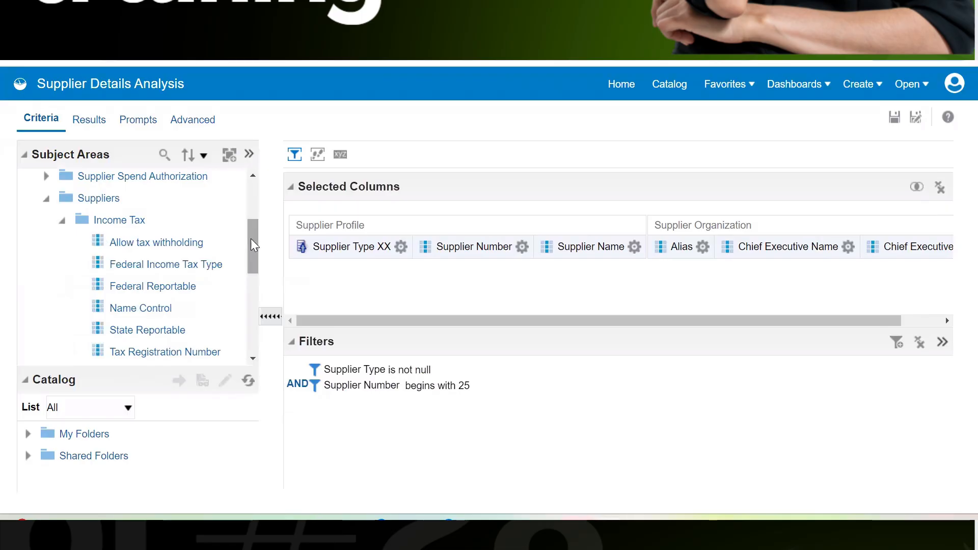
left_click_drag(253, 240, 253, 317)
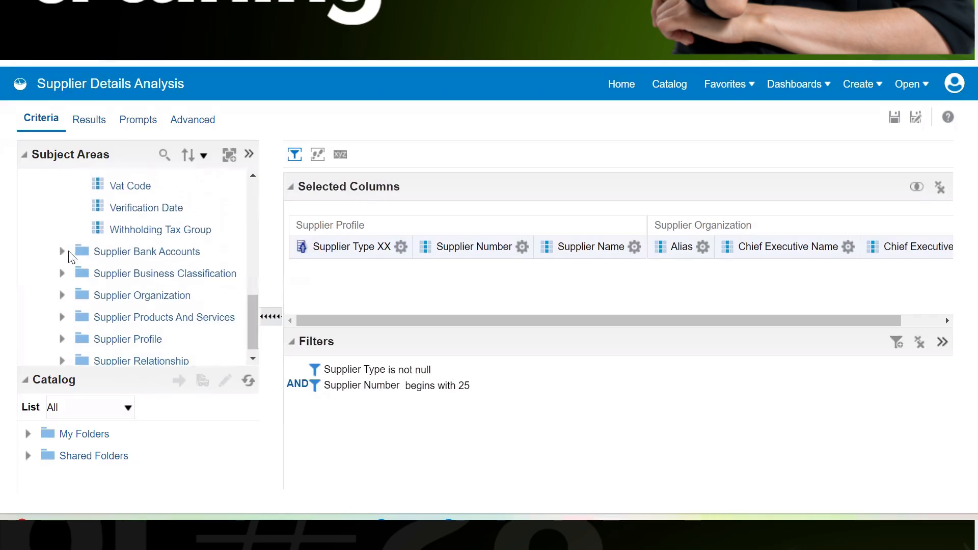
left_click(61, 252)
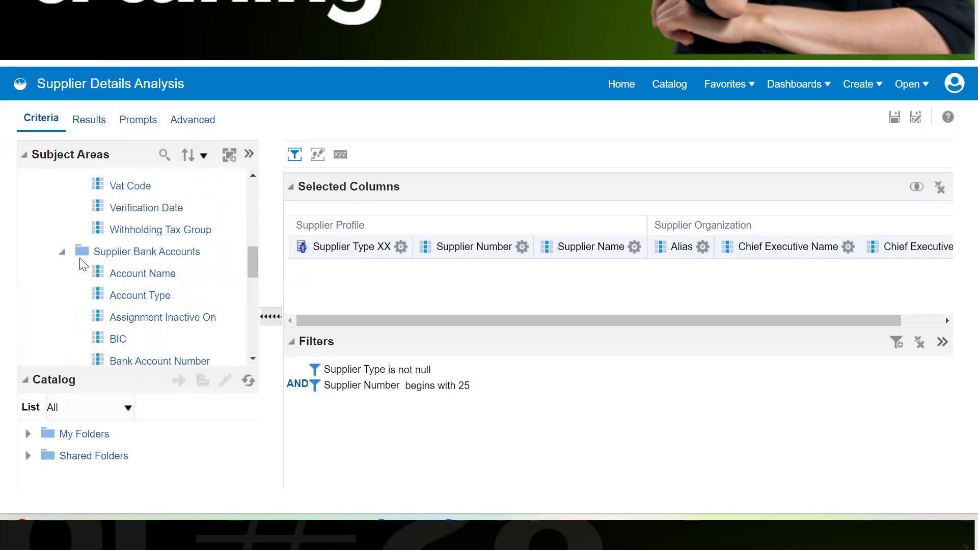
left_click_drag(253, 260, 243, 327)
scroll(244, 277, "up", 8)
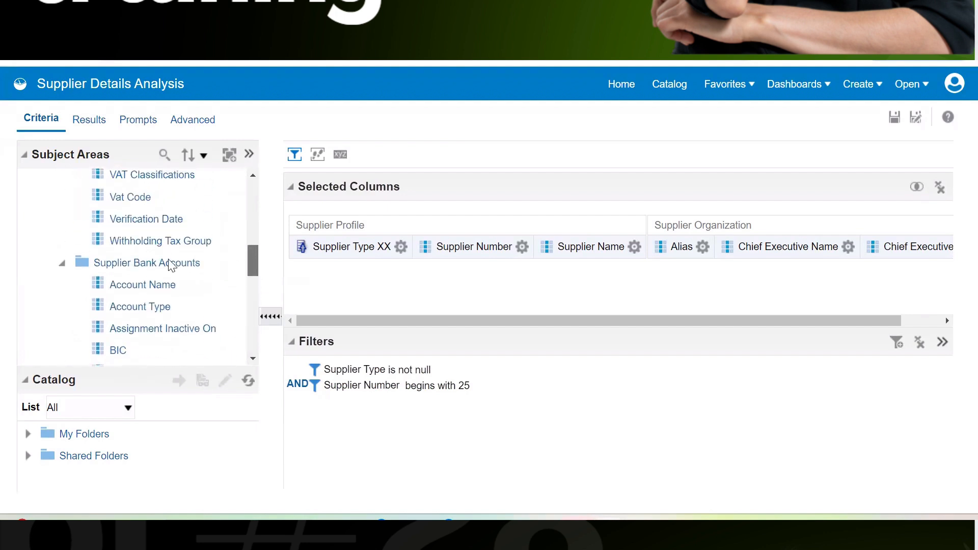
left_click(63, 264)
scroll(66, 305, "up", 6)
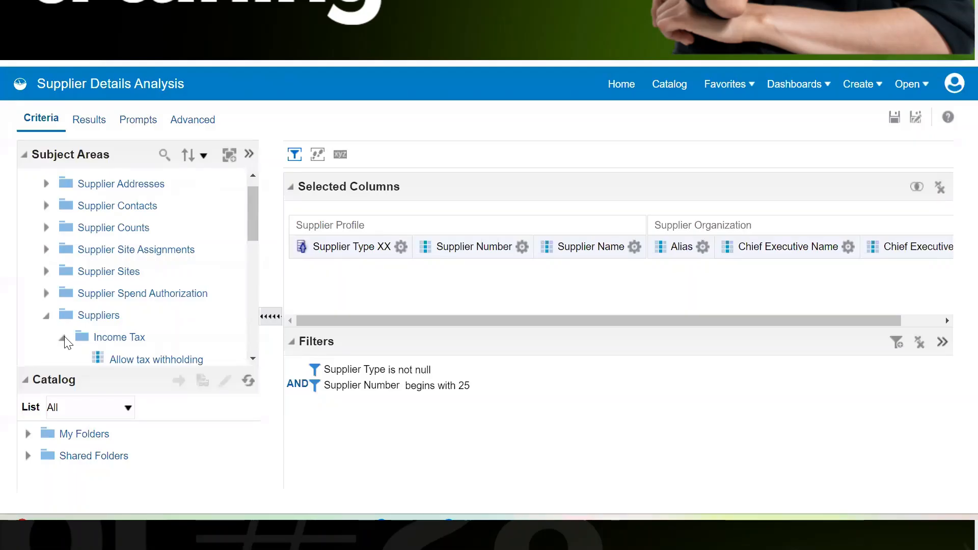
left_click(64, 336)
Browse the attributes available in the Supplier Profile folder under Suppliers.
scroll(171, 269, "down", 3)
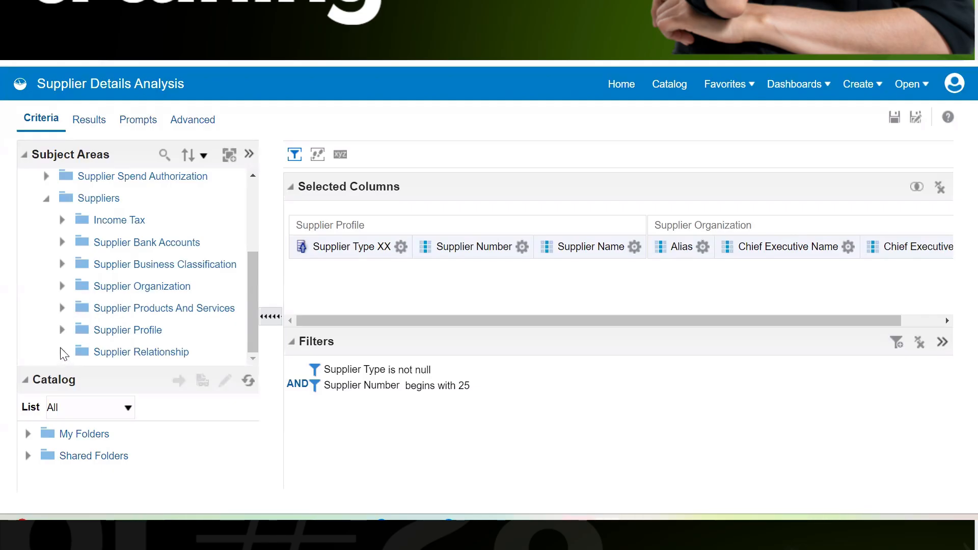
left_click(64, 330)
left_click_drag(255, 206, 243, 343)
left_click_drag(236, 267, 236, 190)
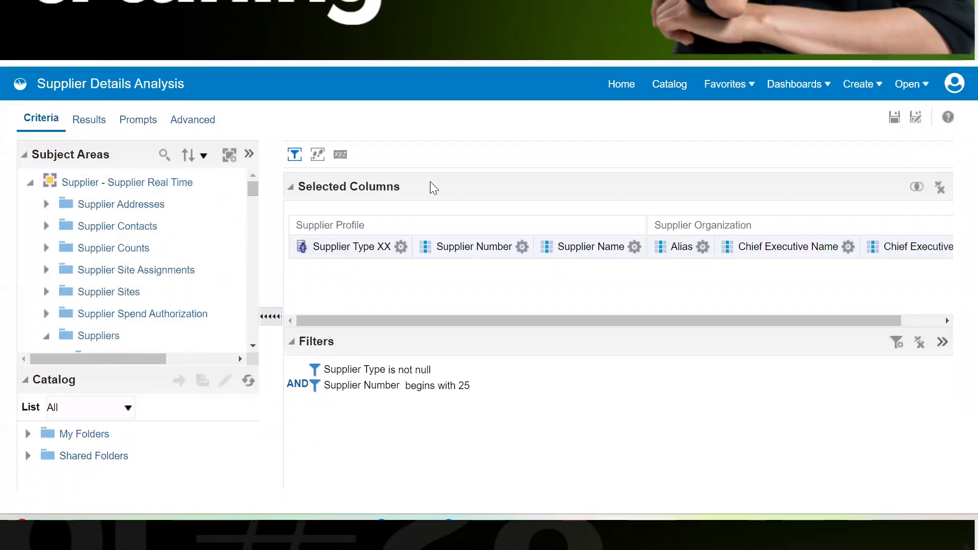
Save the Supplier Details Analysis, and open the catalog's My Folders list.
left_click(892, 121)
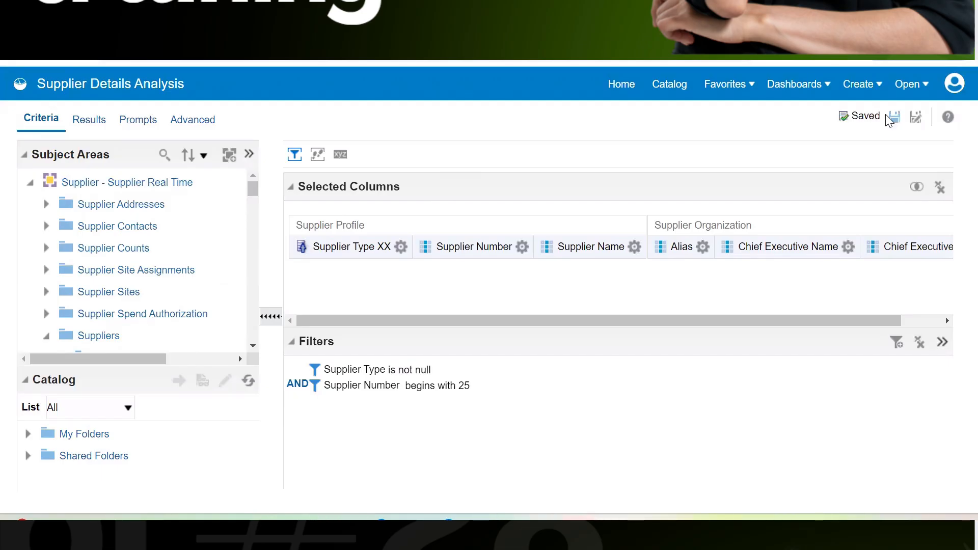
left_click(666, 86)
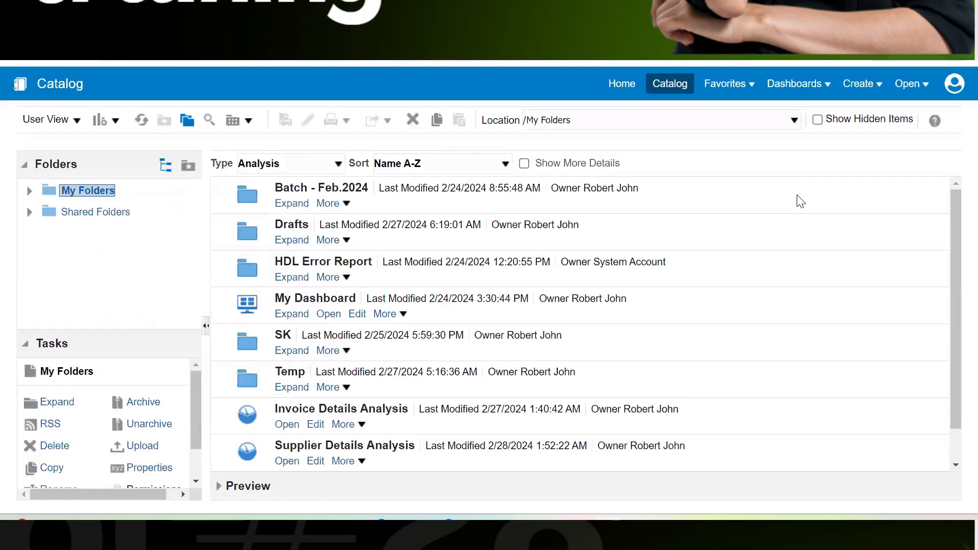
Create a new analysis, searching the subject areas for "workforc" and choosing Compensation - Workforce Assignment Salary Real Time.
left_click(860, 84)
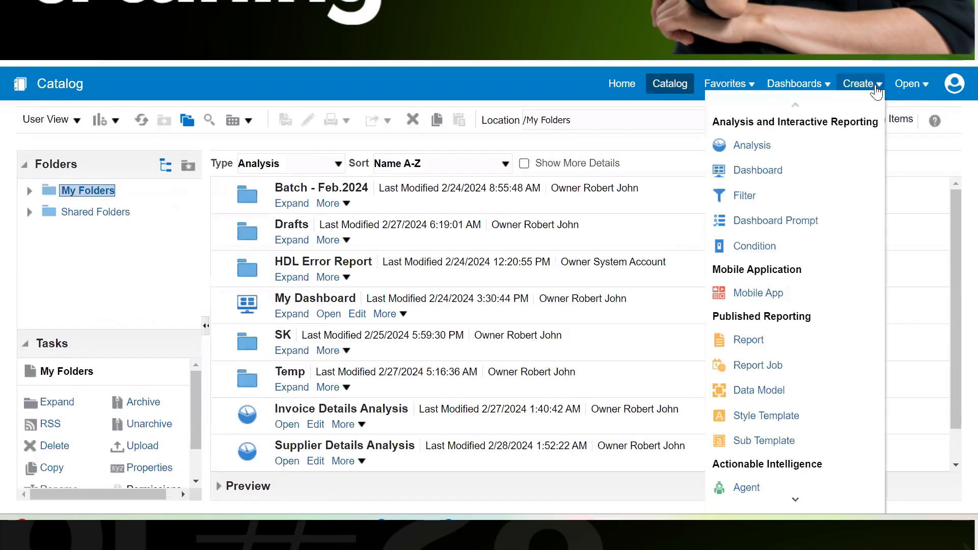
left_click(748, 148)
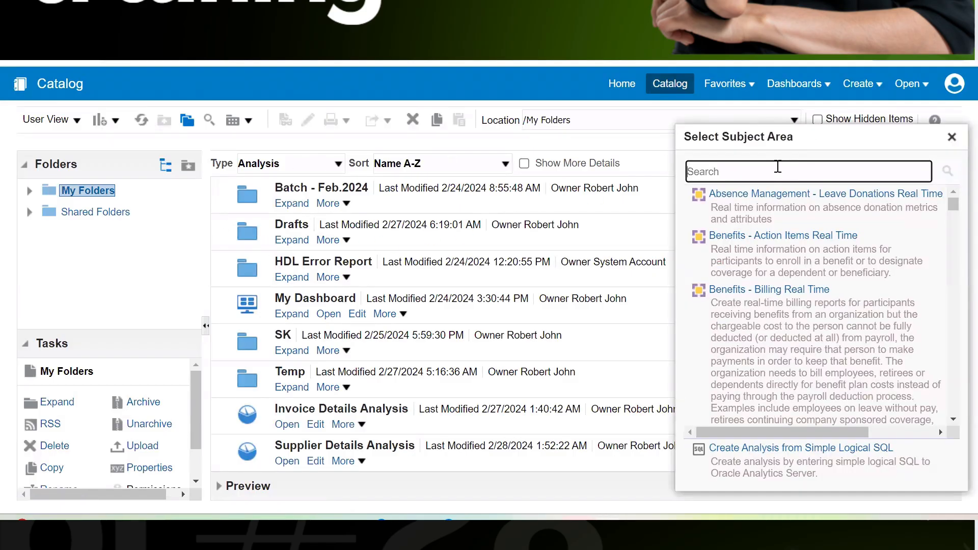
type("workforc")
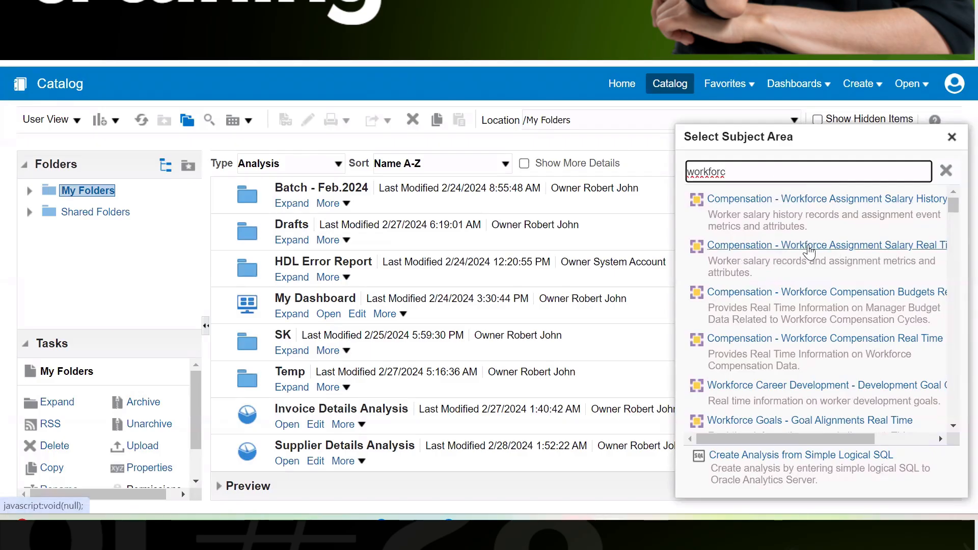
left_click(846, 246)
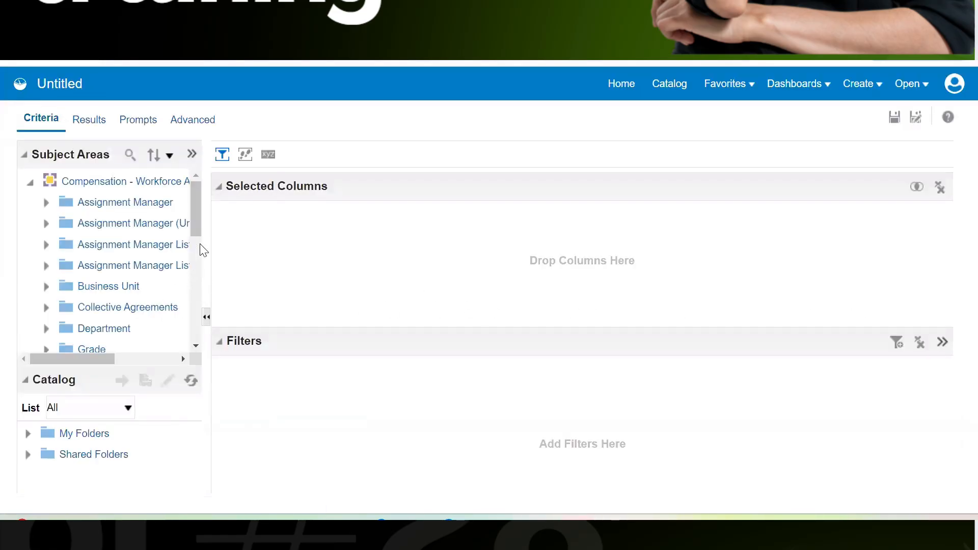
Widen the subject area tree, and add the Person Number and Person Gender columns from the Worker folder to the criteria.
left_click_drag(205, 215, 243, 326)
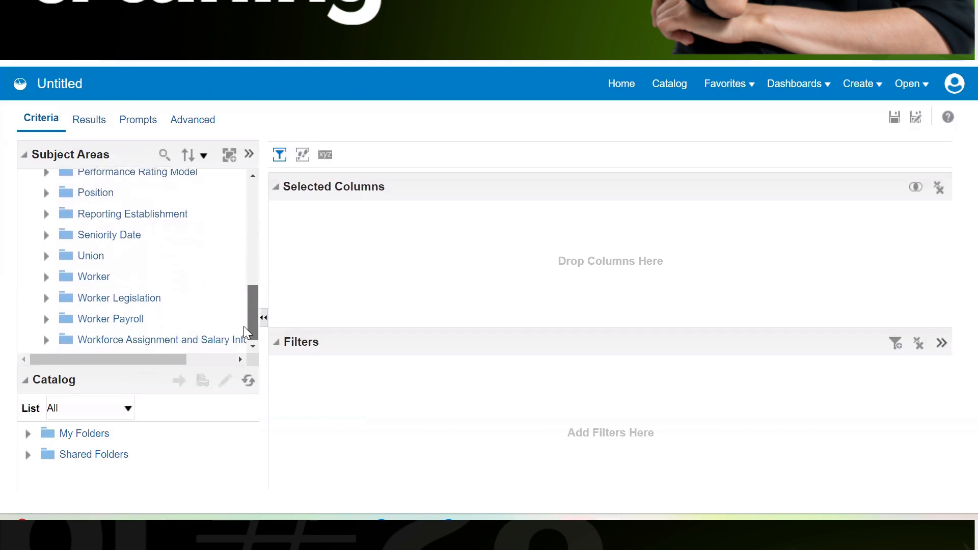
left_click(46, 276)
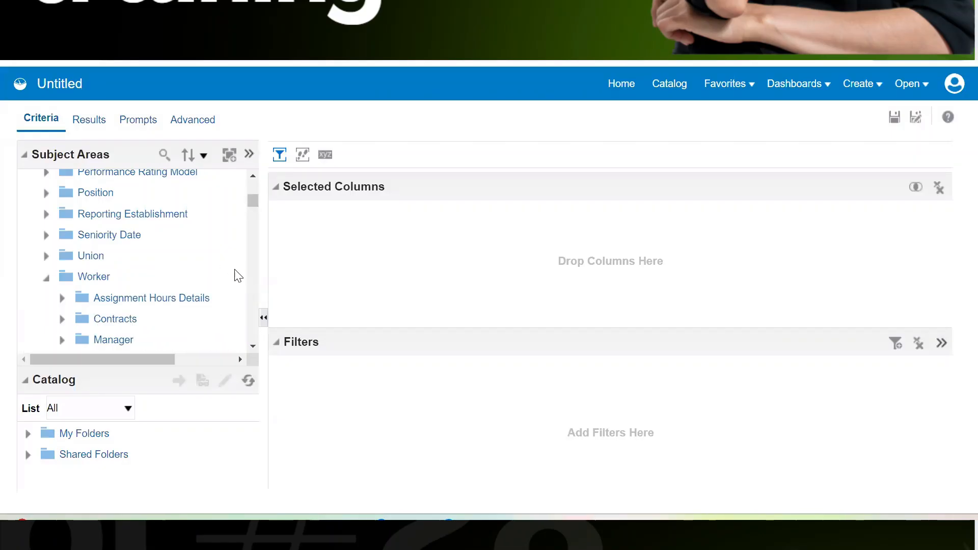
left_click(252, 348)
left_click(252, 347)
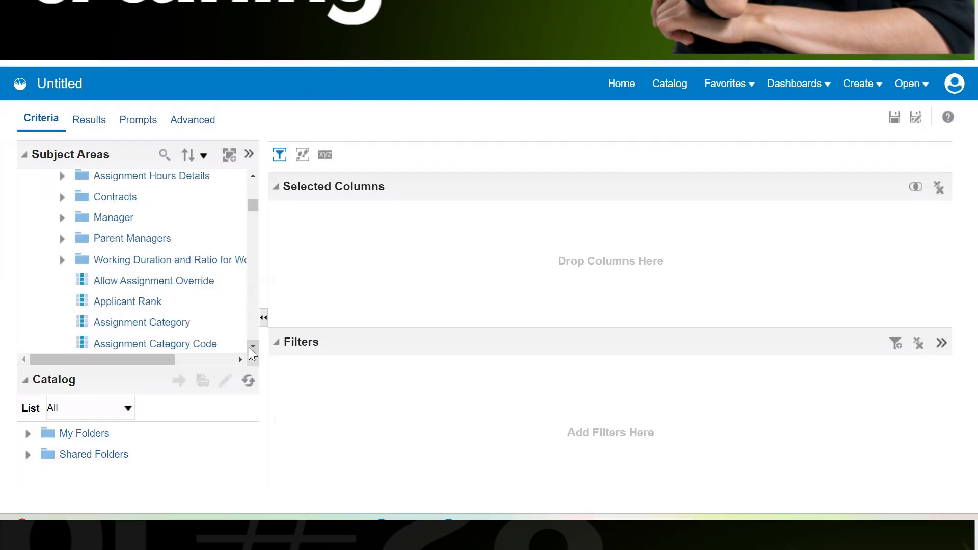
left_click(253, 347)
left_click(253, 347)
left_click(252, 348)
left_click(253, 348)
left_click(252, 347)
left_click(252, 347)
left_click(250, 348)
left_click(251, 348)
left_click(251, 348)
left_click(251, 348)
left_click(250, 348)
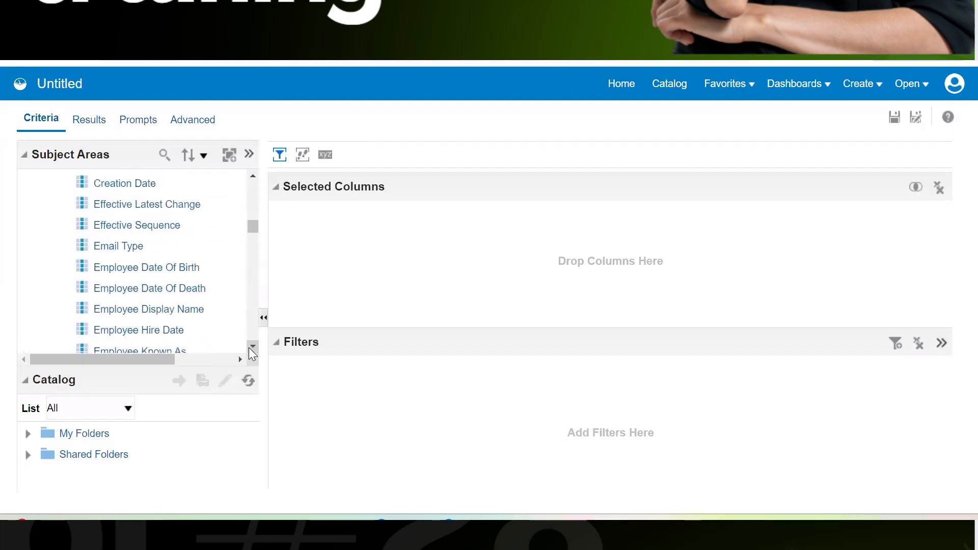
left_click(251, 347)
left_click(252, 347)
left_click(252, 347)
left_click(252, 347)
left_click(252, 347)
left_click(252, 348)
left_click(252, 347)
left_click(251, 348)
left_click(251, 347)
left_click(251, 347)
left_click(251, 347)
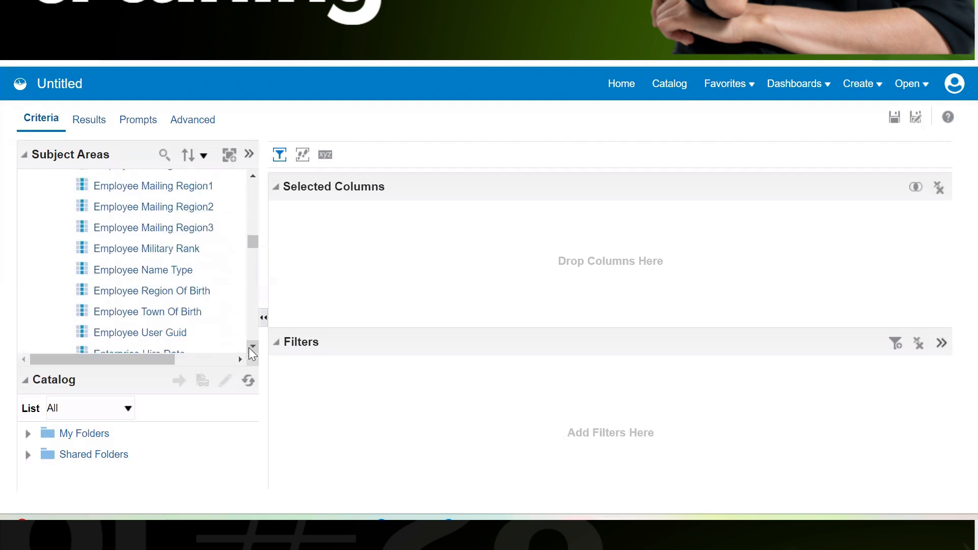
left_click(251, 347)
left_click(252, 348)
left_click(252, 347)
left_click(251, 347)
left_click(251, 347)
left_click(251, 347)
left_click(251, 347)
left_click(251, 347)
left_click(251, 347)
left_click(252, 347)
left_click(252, 347)
left_click(251, 347)
left_click(251, 347)
left_click(252, 347)
left_click(252, 347)
left_click(252, 348)
left_click(251, 347)
left_click(251, 347)
left_click(251, 348)
left_click(252, 348)
left_click(252, 347)
left_click(251, 347)
left_click(252, 347)
left_click(252, 347)
left_click(250, 348)
left_click(249, 348)
left_click(250, 348)
left_click(250, 348)
left_click(249, 348)
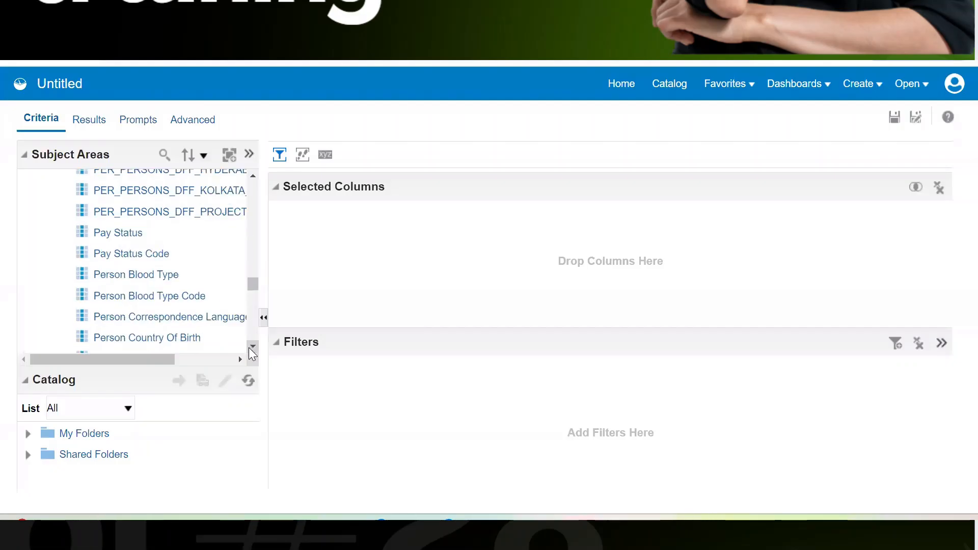
left_click(252, 347)
left_click(252, 347)
left_click(252, 347)
left_click(252, 347)
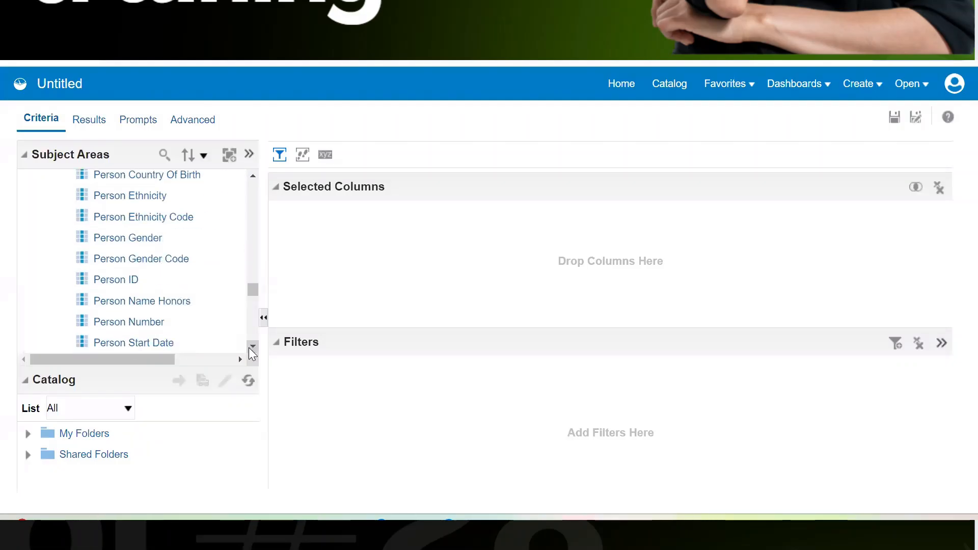
left_click(135, 323)
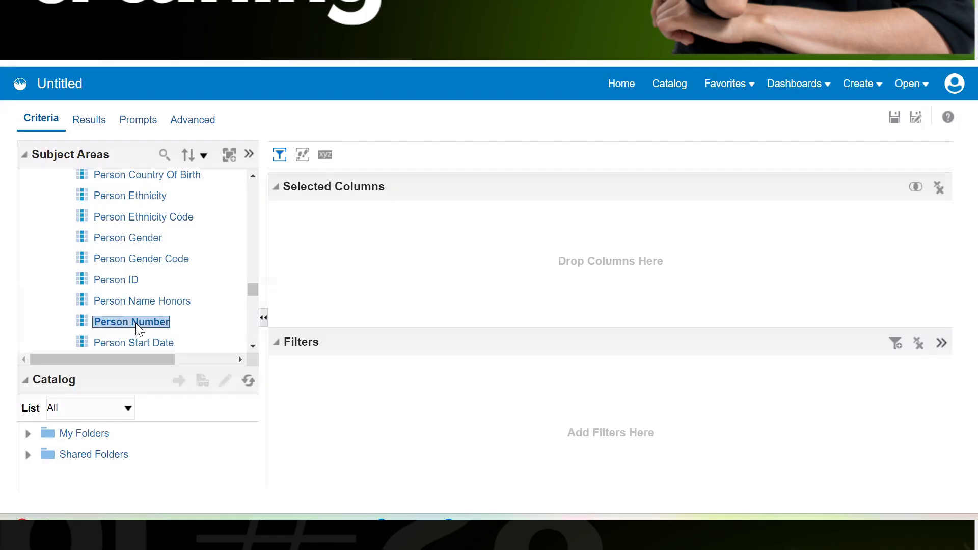
double_click(135, 323)
left_click(157, 240)
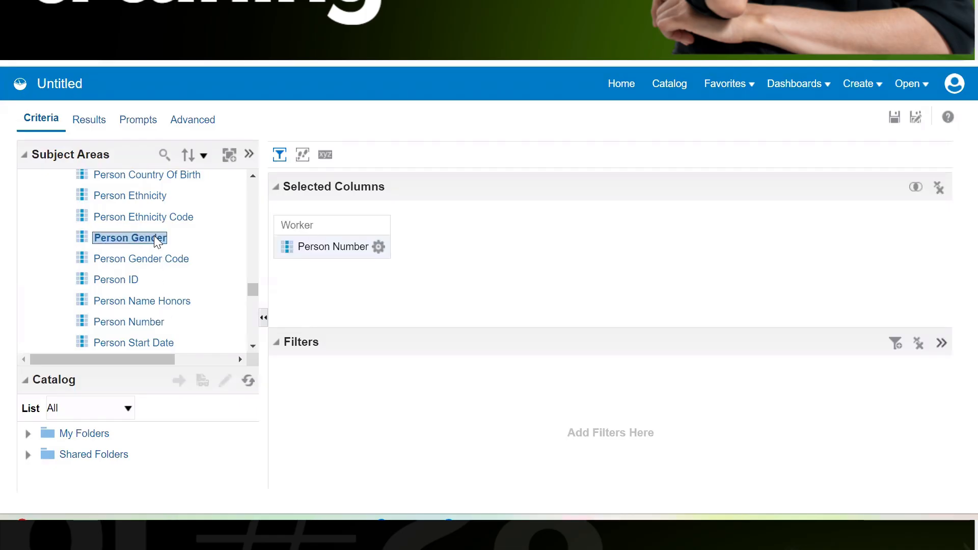
double_click(157, 241)
Add the Last Name and Marital Status columns from the Worker folder to the criteria.
left_click(253, 175)
left_click(252, 175)
left_click(253, 175)
left_click(253, 175)
left_click(253, 176)
left_click(252, 175)
left_click(253, 175)
left_click(253, 175)
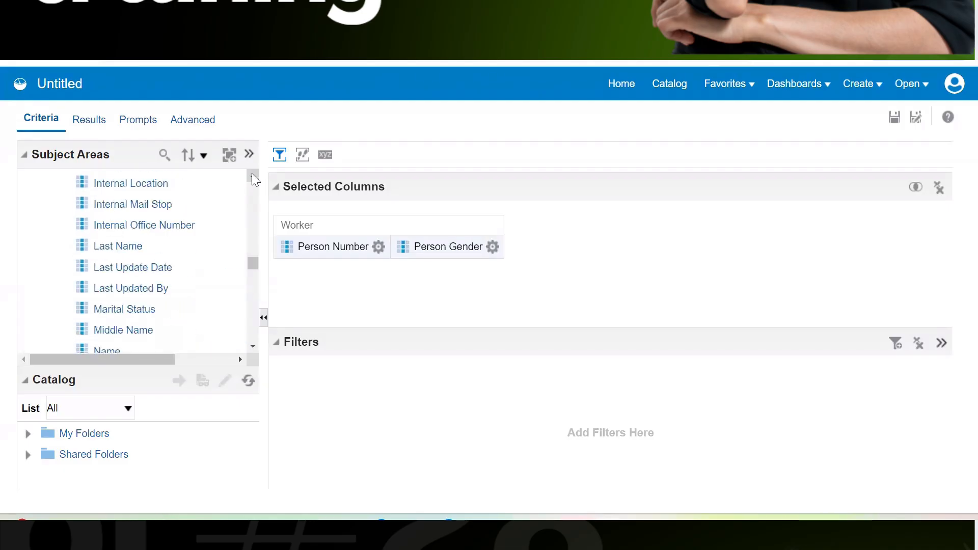
double_click(120, 246)
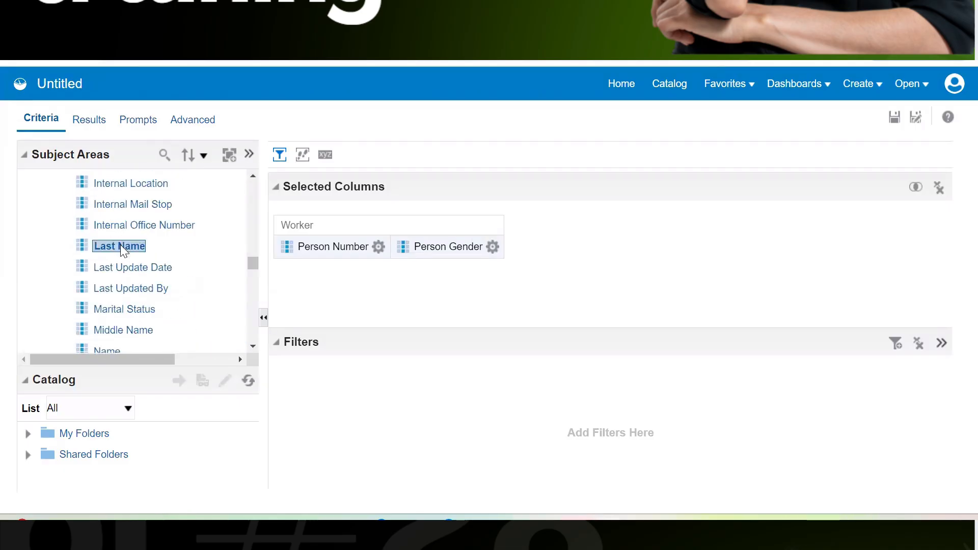
double_click(122, 310)
Expand the Job folder, and add its Job Name column to the criteria.
left_click_drag(253, 262, 280, 200)
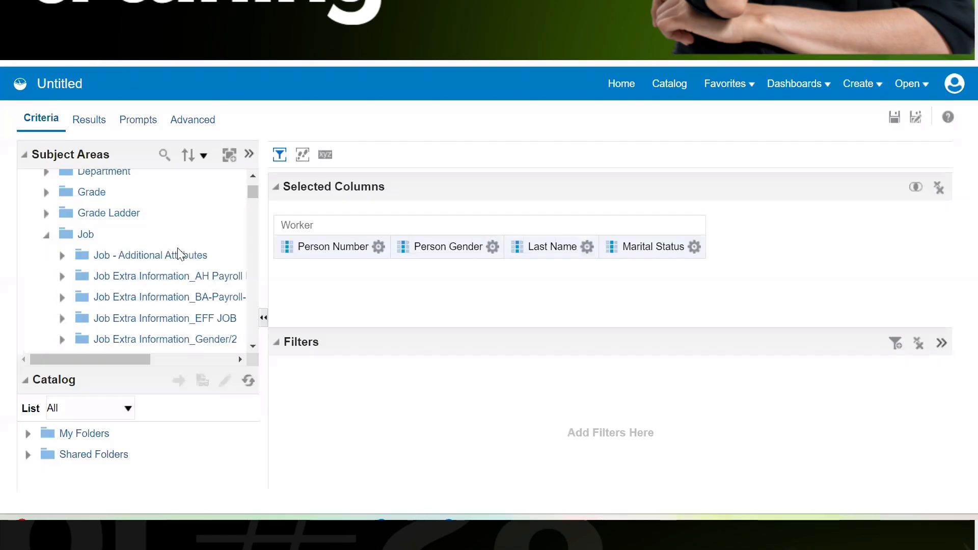
scroll(193, 301, "down", 10)
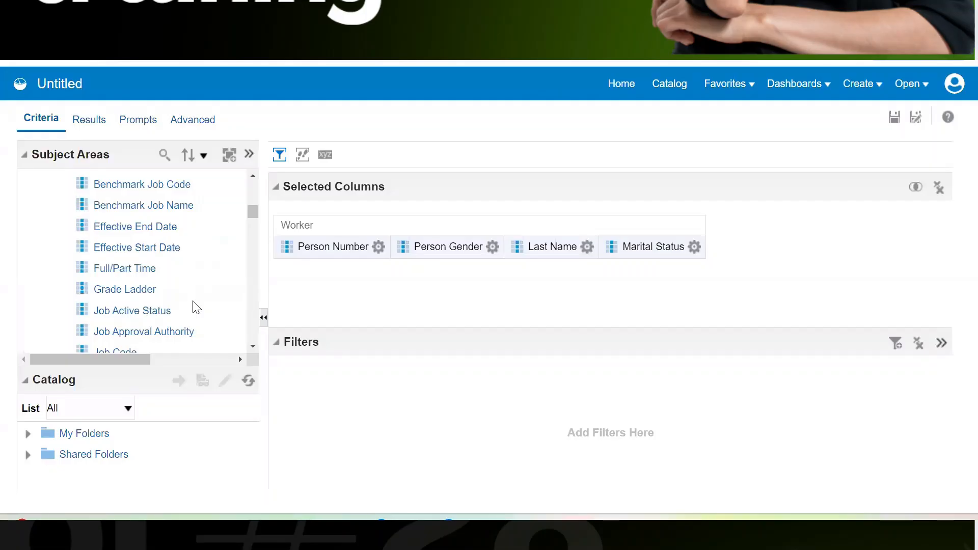
scroll(196, 306, "down", 3)
scroll(153, 287, "down", 9)
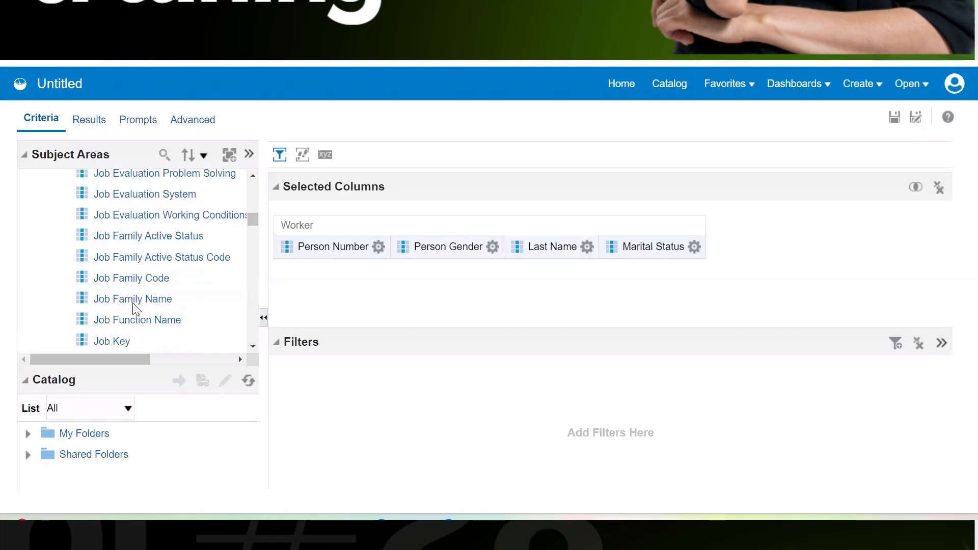
scroll(150, 308, "down", 3)
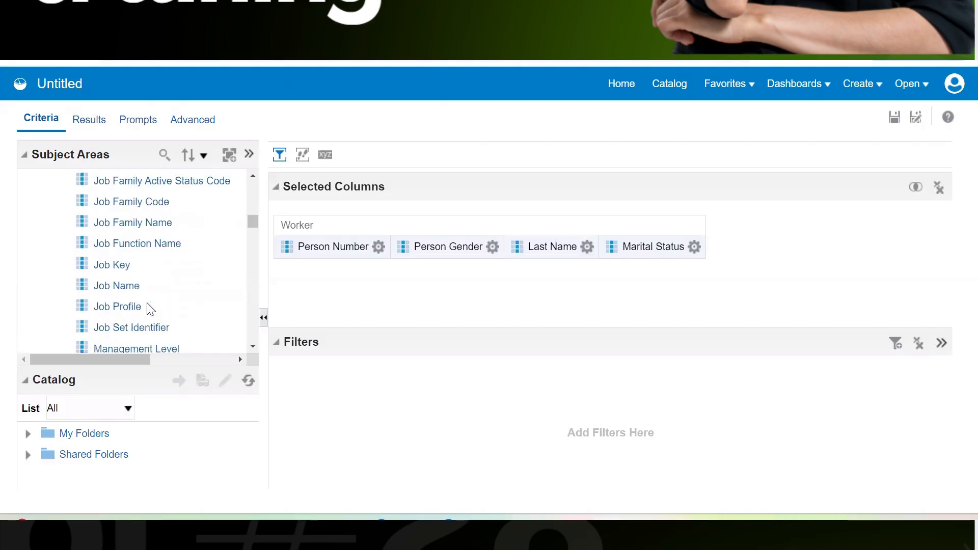
double_click(125, 289)
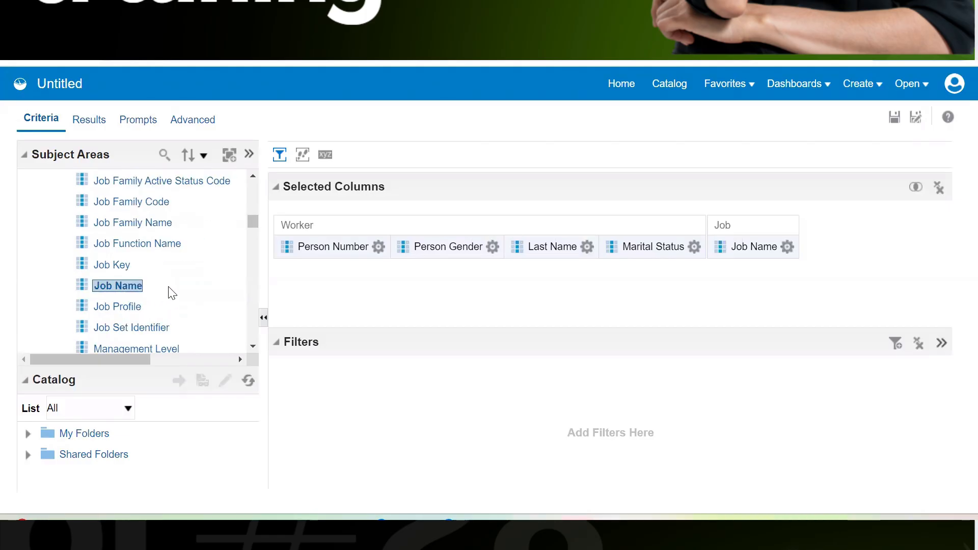
Collapse the Job folder, and add the Location Name column from the Location folder to the criteria.
scroll(176, 289, "up", 12)
scroll(177, 291, "up", 5)
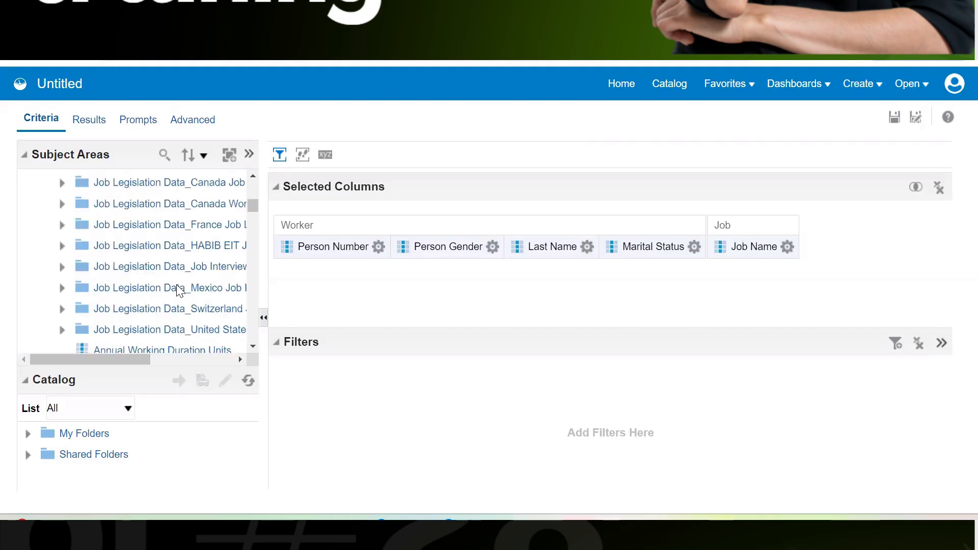
scroll(176, 290, "up", 10)
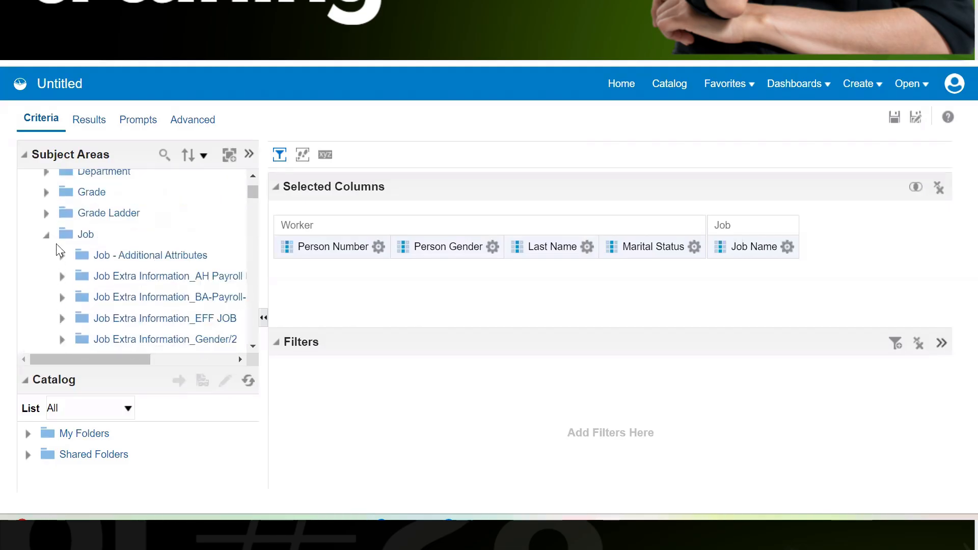
left_click(46, 236)
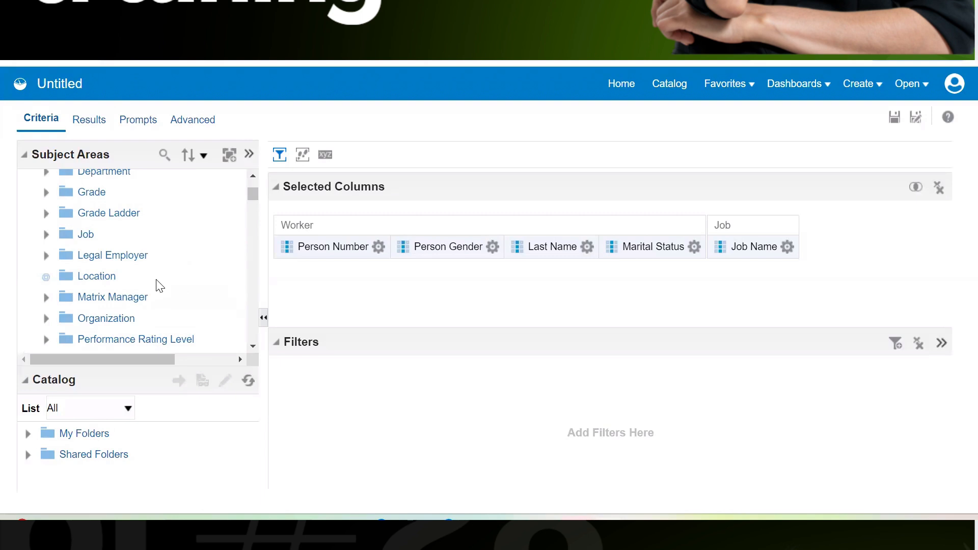
scroll(150, 302, "down", 5)
scroll(149, 303, "down", 10)
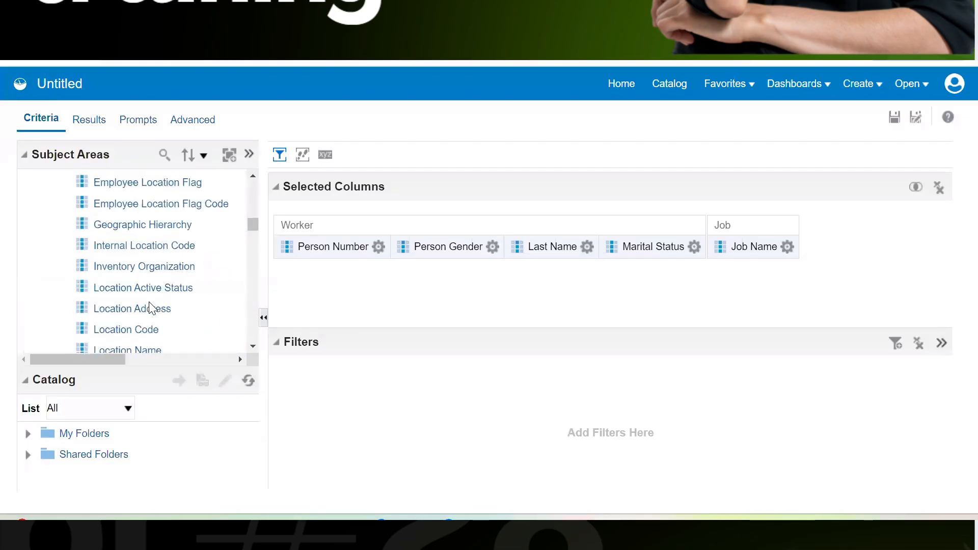
double_click(130, 350)
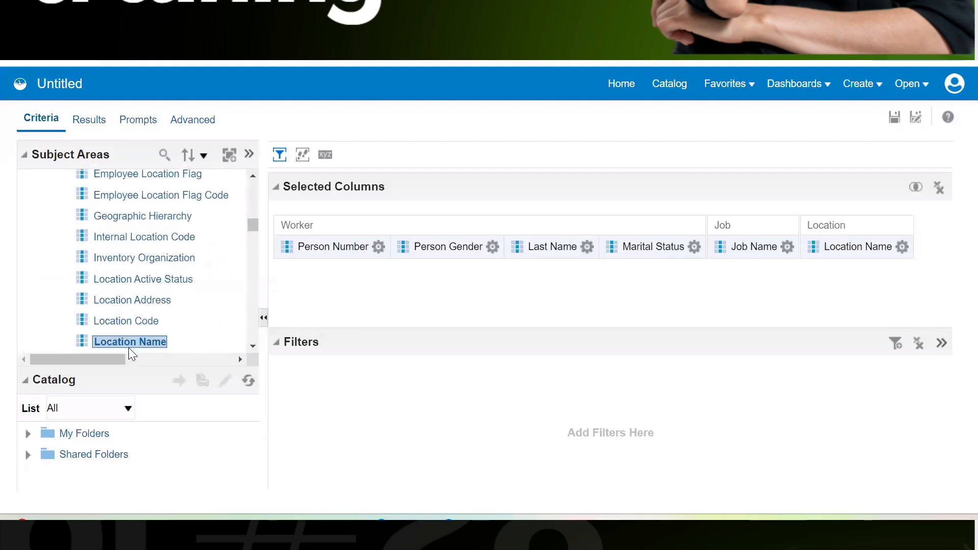
Collapse the Location folder, and add the Department Name column from the Department folder to the criteria.
scroll(175, 280, "up", 10)
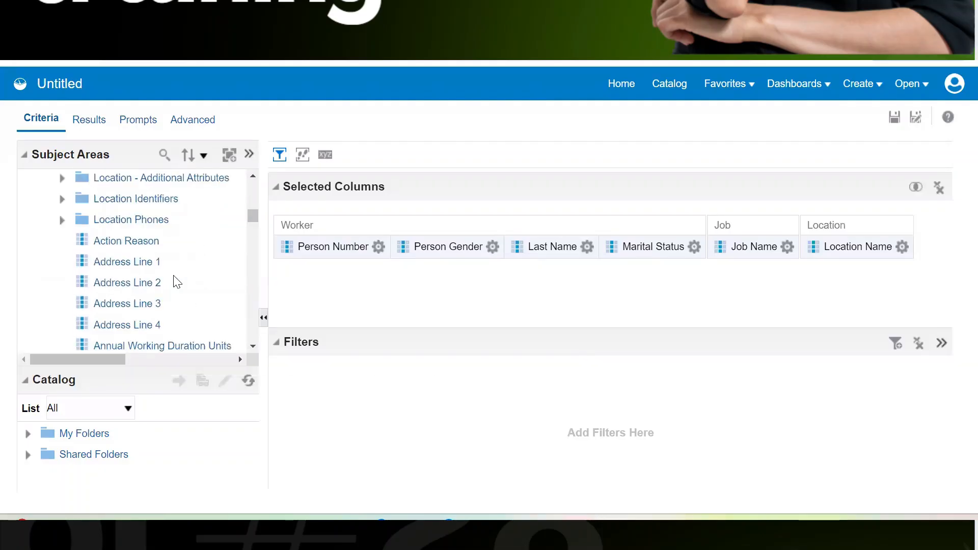
scroll(174, 280, "up", 10)
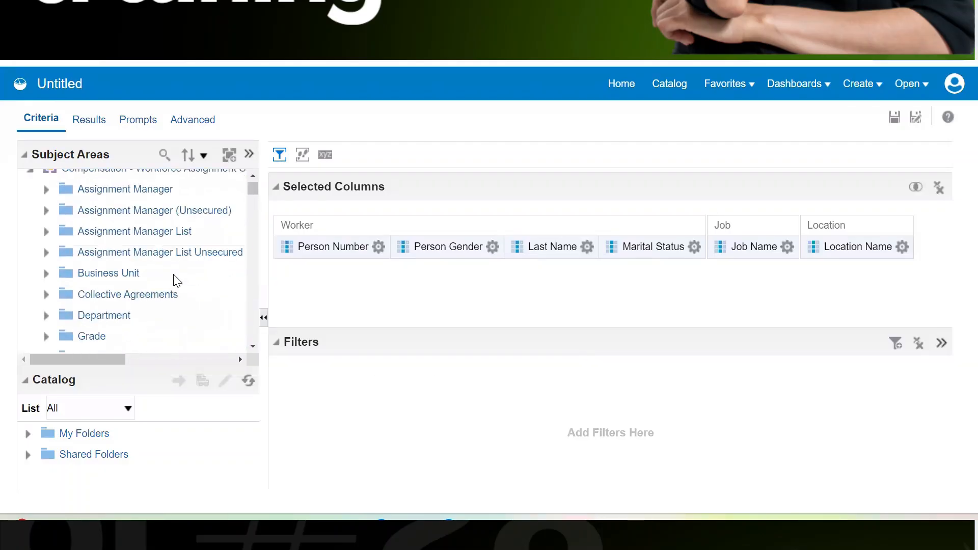
scroll(174, 279, "down", 5)
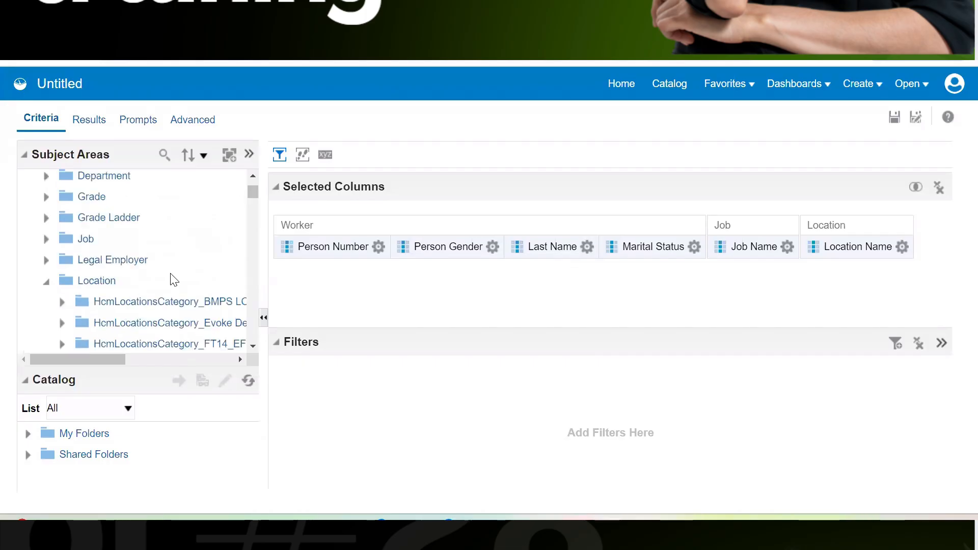
left_click(47, 281)
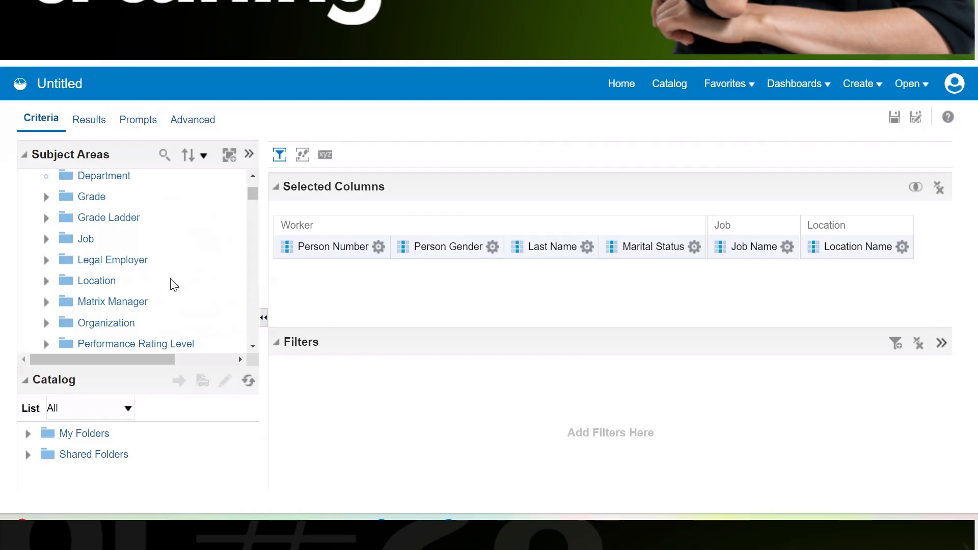
scroll(220, 283, "down", 10)
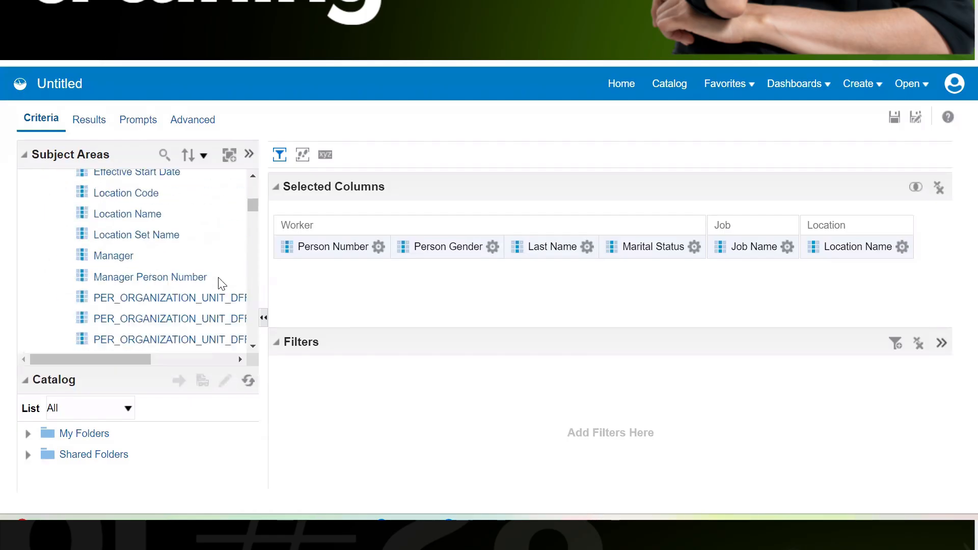
scroll(221, 283, "up", 5)
scroll(222, 284, "up", 4)
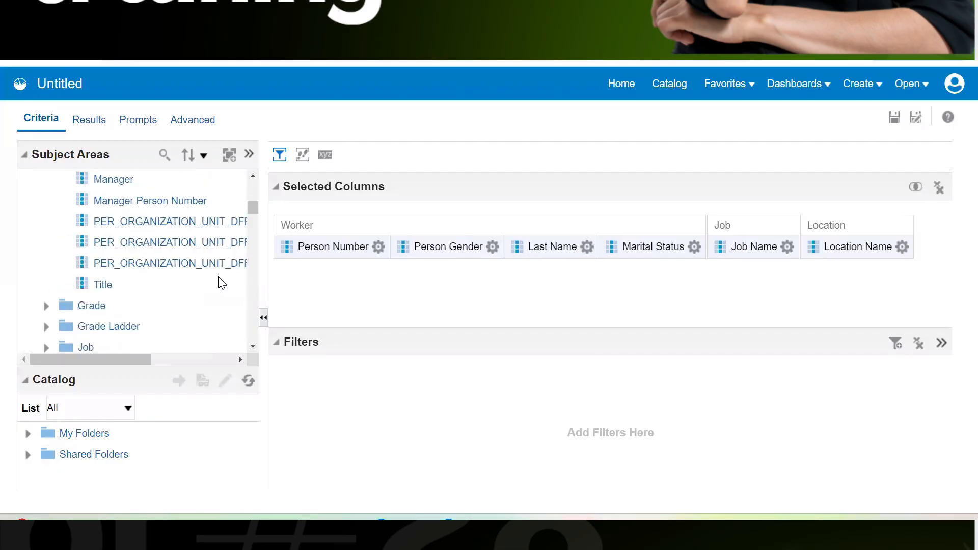
scroll(221, 283, "up", 2)
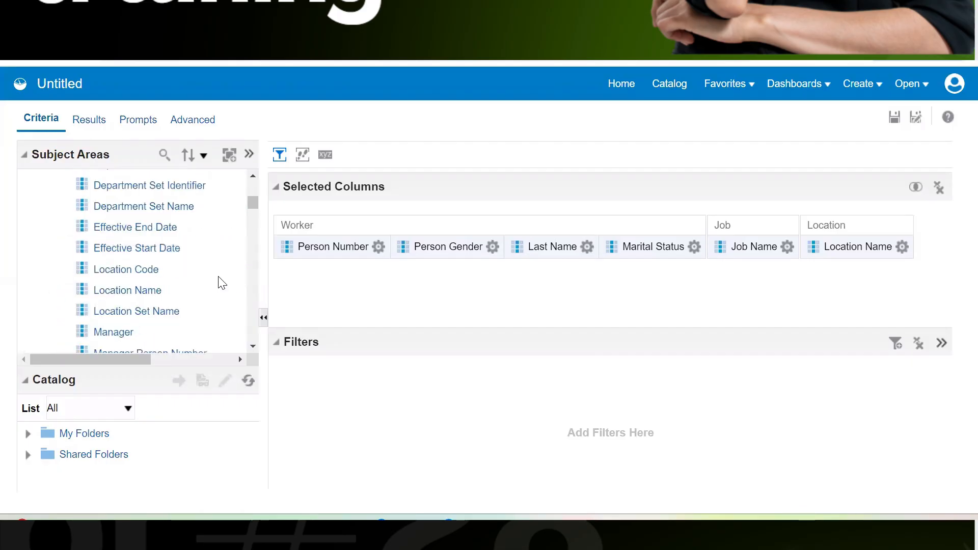
scroll(222, 283, "up", 2)
scroll(222, 283, "up", 2)
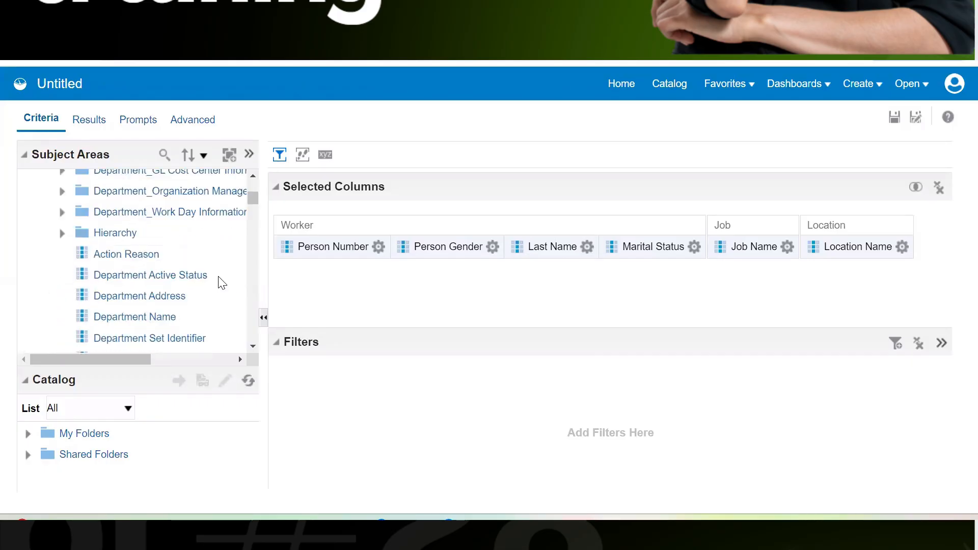
left_click(140, 319)
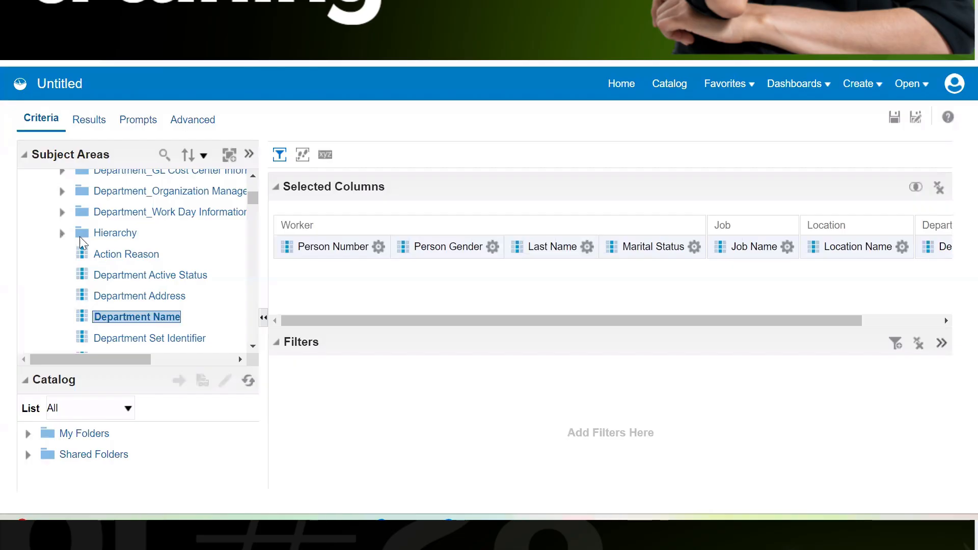
scroll(79, 237, "up", 5)
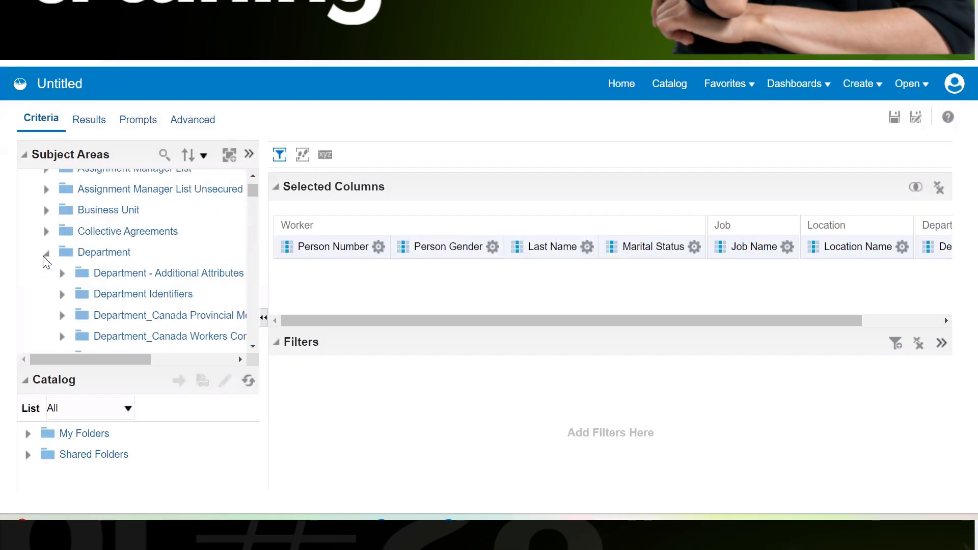
Collapse the Department and Worker folders in the subject area tree.
left_click(45, 253)
scroll(151, 283, "down", 10)
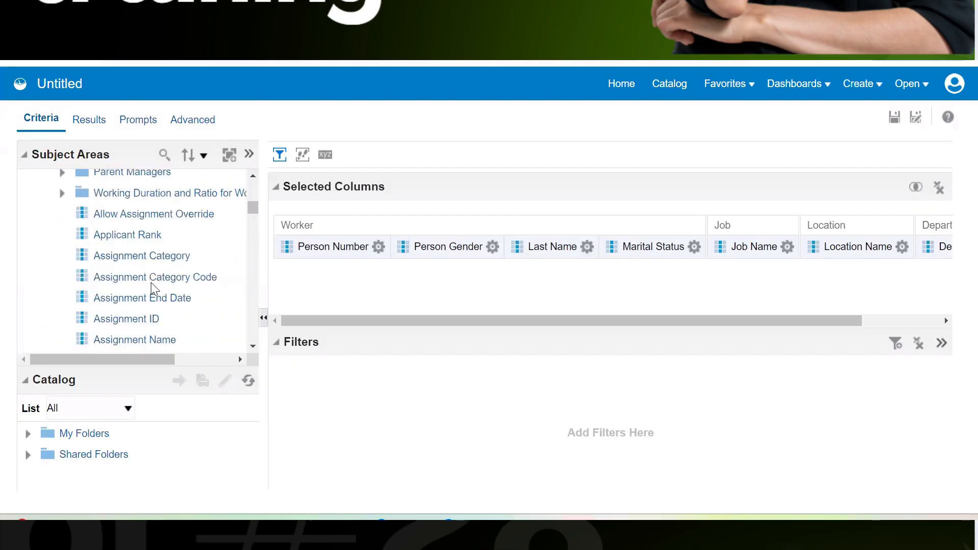
scroll(107, 227, "up", 4)
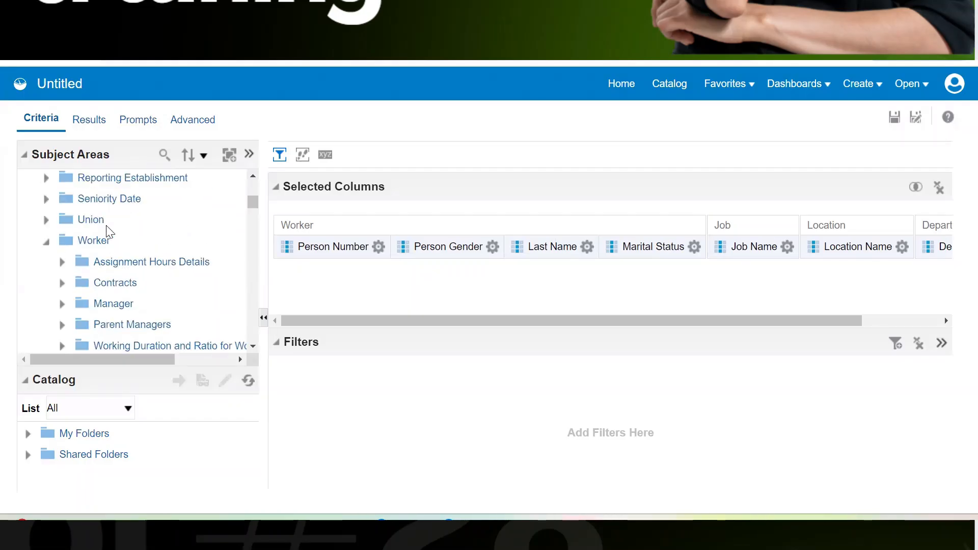
left_click(47, 242)
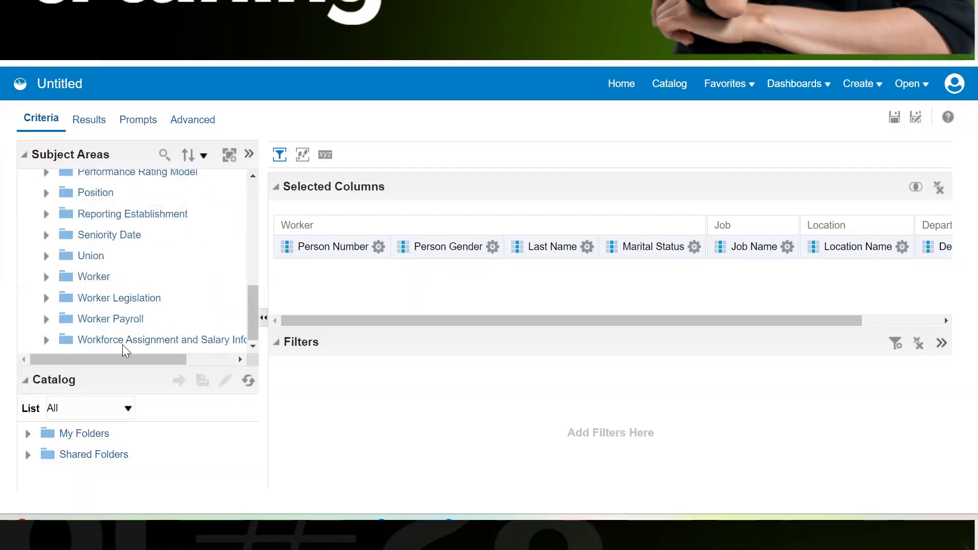
scroll(181, 314, "up", 8)
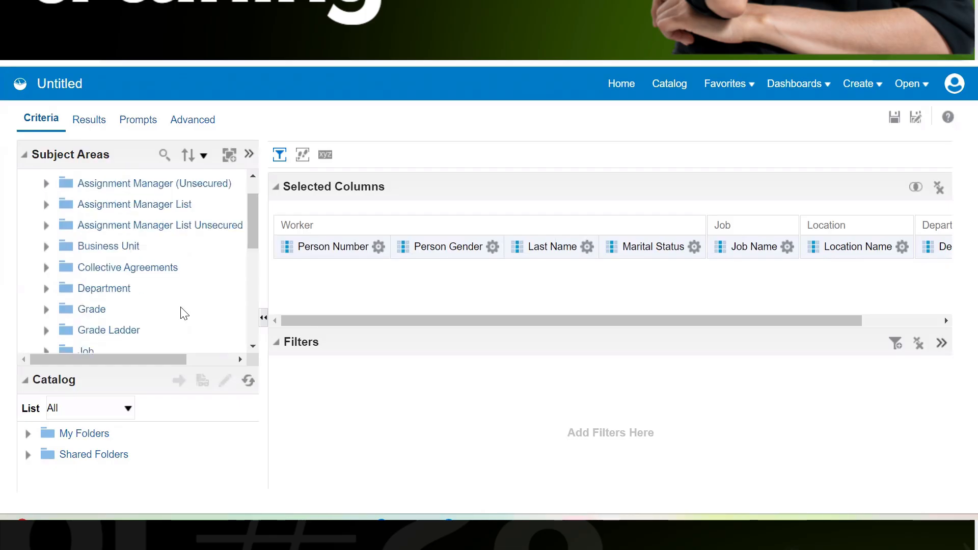
Widen the Subject Areas pane so that the long folder names can be read.
scroll(184, 313, "up", 2)
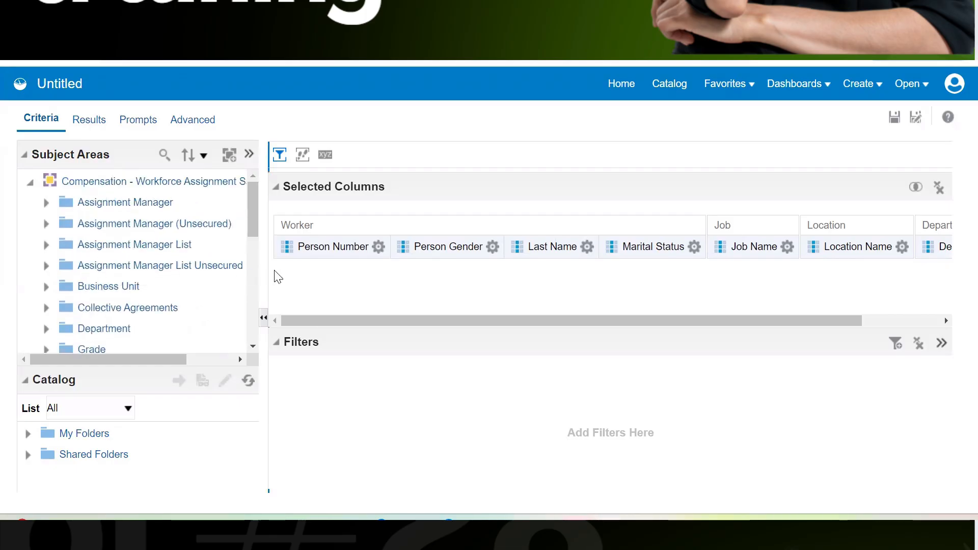
left_click_drag(263, 279, 349, 279)
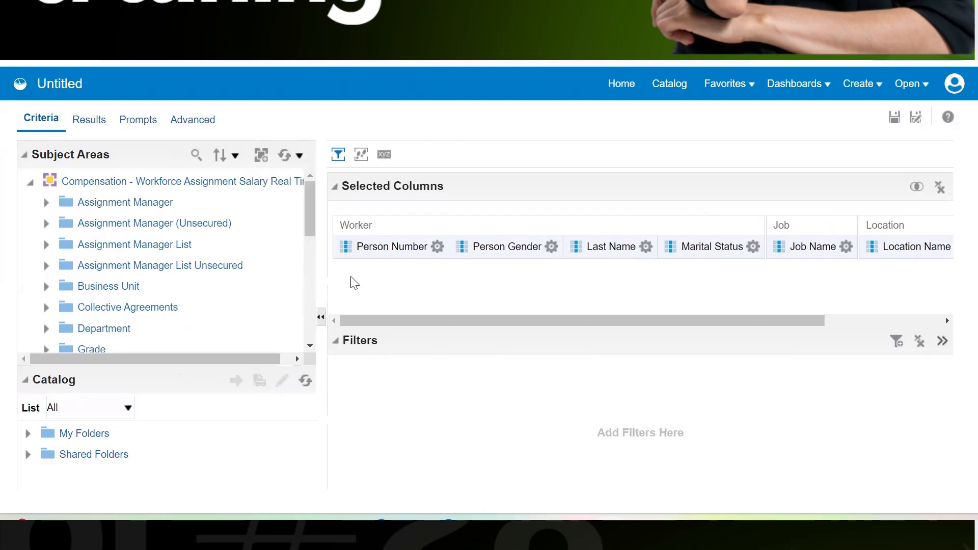
left_click_drag(164, 358, 95, 348)
Expand the Worker Payroll folder and look through its columns.
scroll(199, 304, "down", 2)
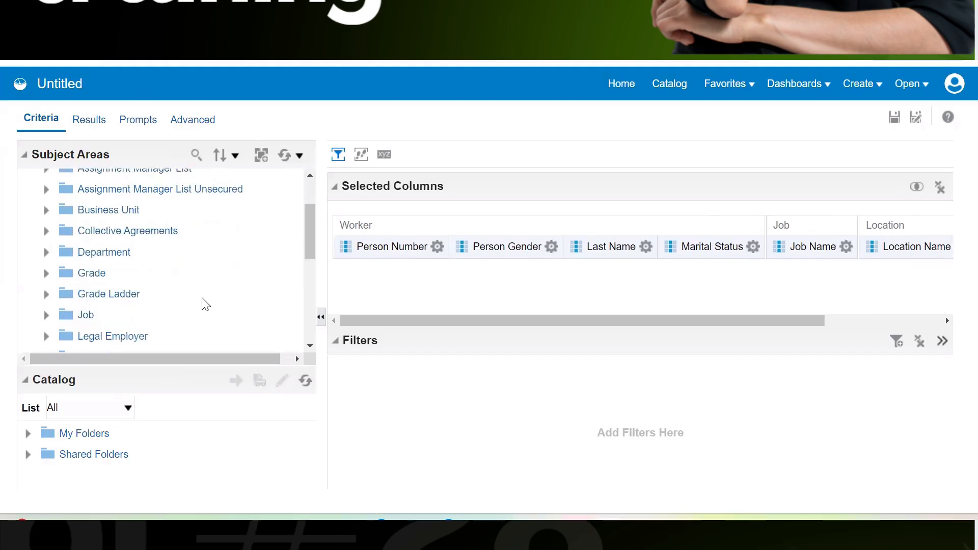
scroll(205, 304, "down", 3)
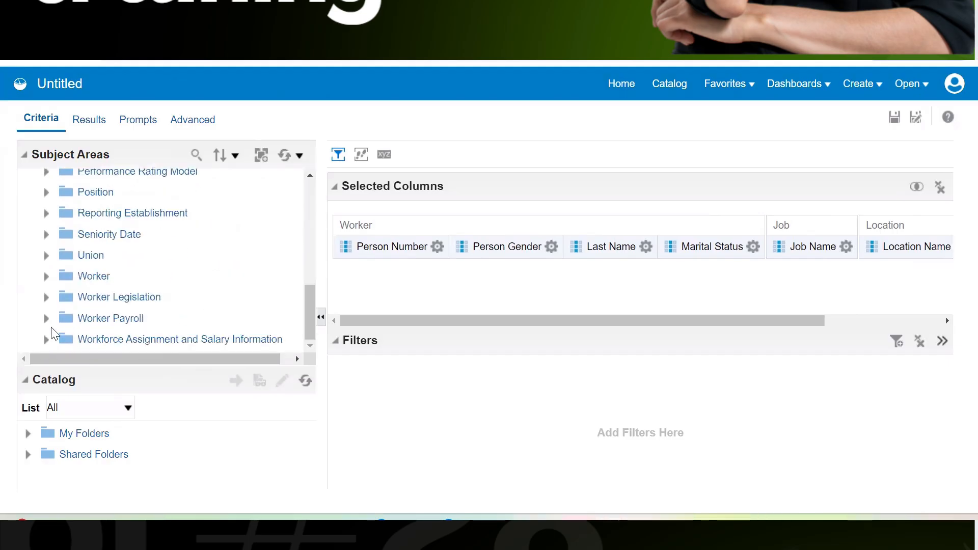
left_click(48, 322)
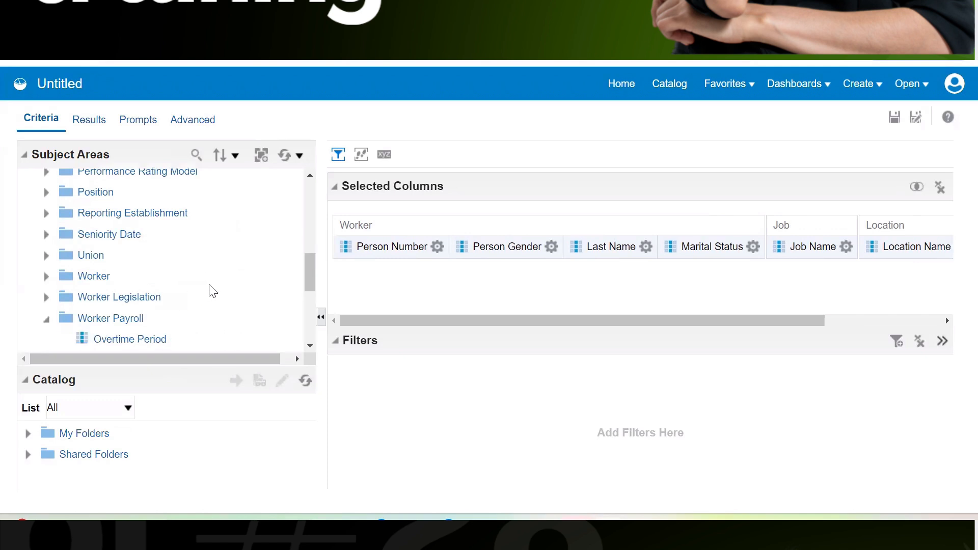
scroll(209, 289, "down", 2)
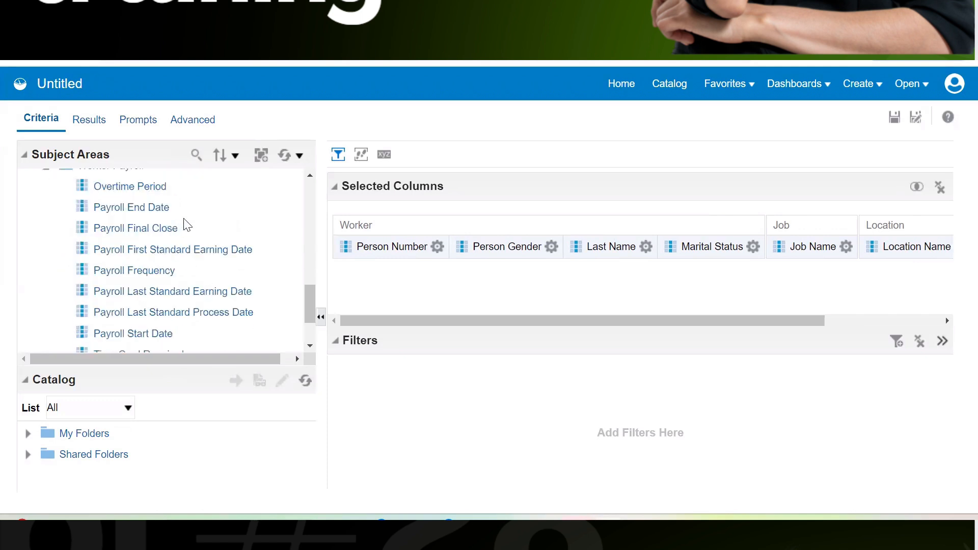
scroll(208, 289, "down", 1)
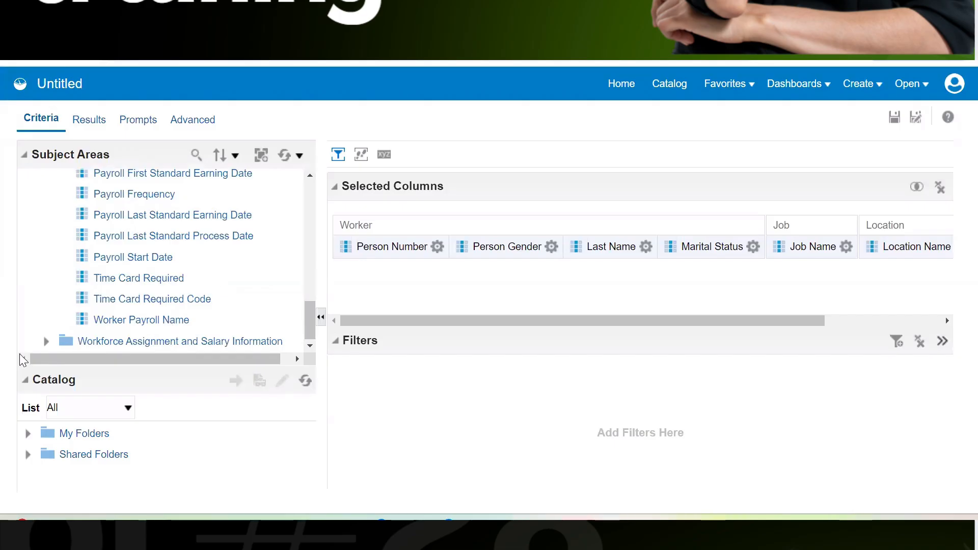
Expand the Workforce Assignment and Salary Information folder and its Salary Information subfolder to list the salary folders.
left_click(46, 341)
scroll(304, 336, "down", 1)
scroll(305, 336, "down", 1)
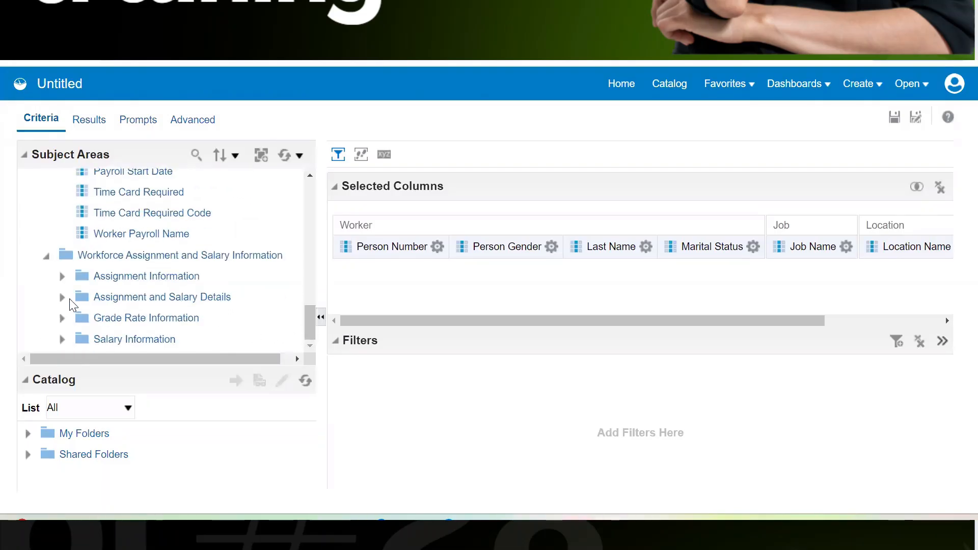
left_click(61, 340)
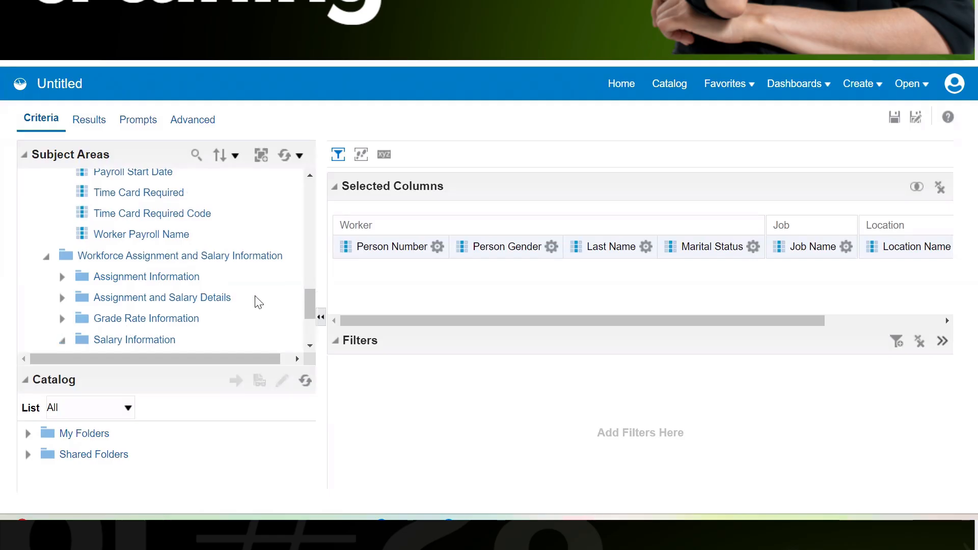
scroll(255, 301, "down", 3)
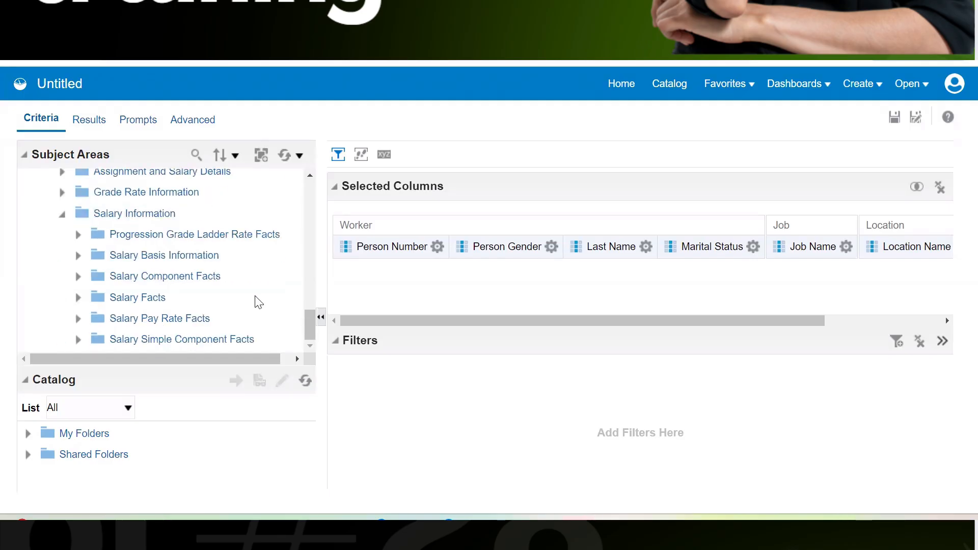
Expand the Salary Basis Information folder and look through its subfolders and columns for a salary column.
left_click(77, 257)
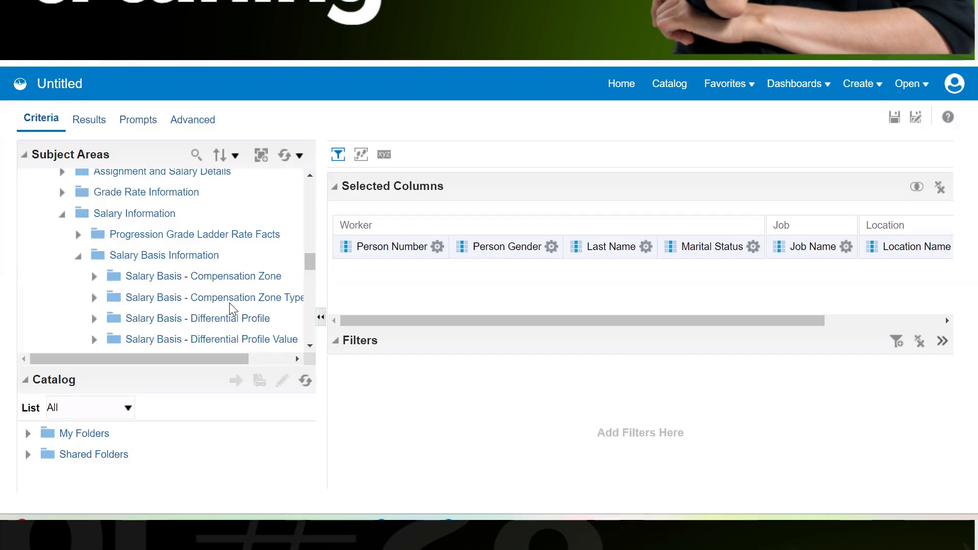
scroll(229, 302, "down", 2)
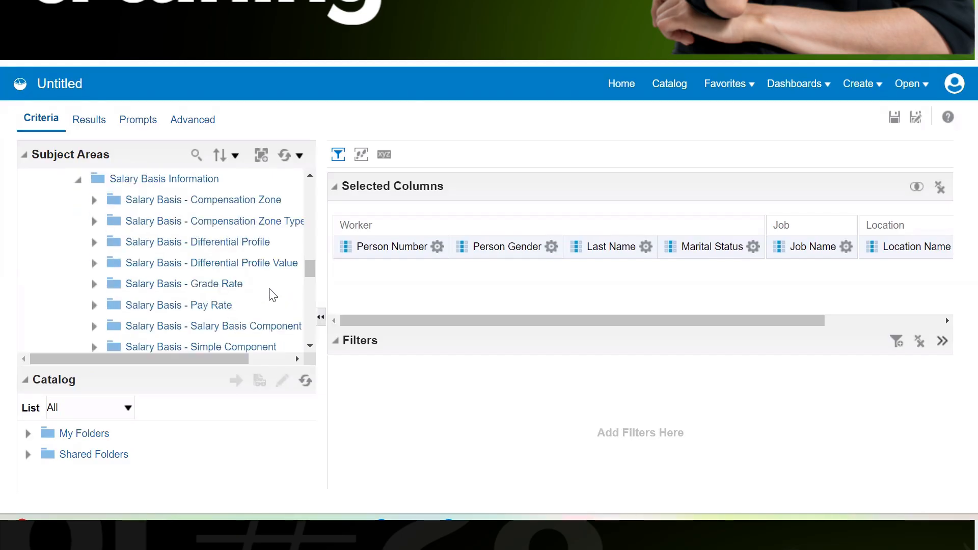
scroll(273, 295, "down", 2)
scroll(273, 295, "down", 4)
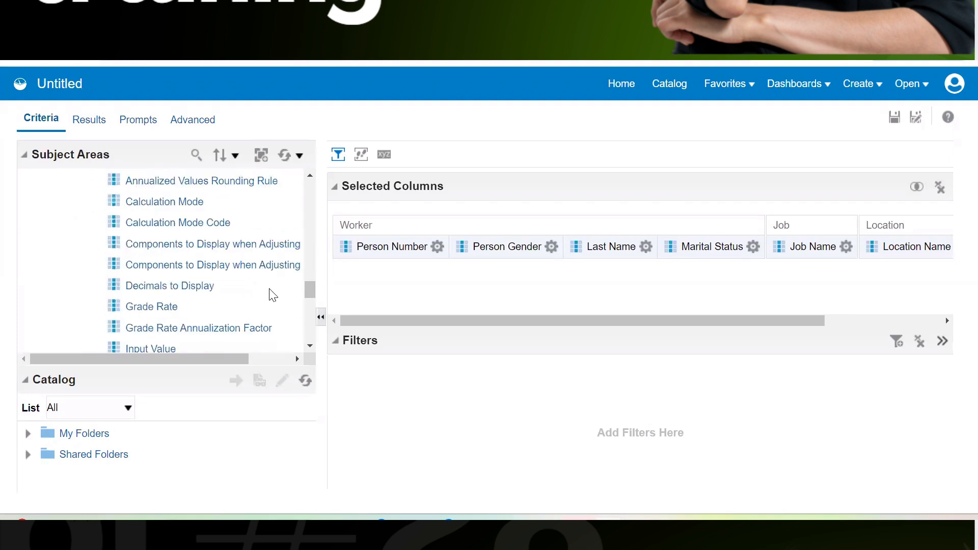
scroll(274, 294, "down", 4)
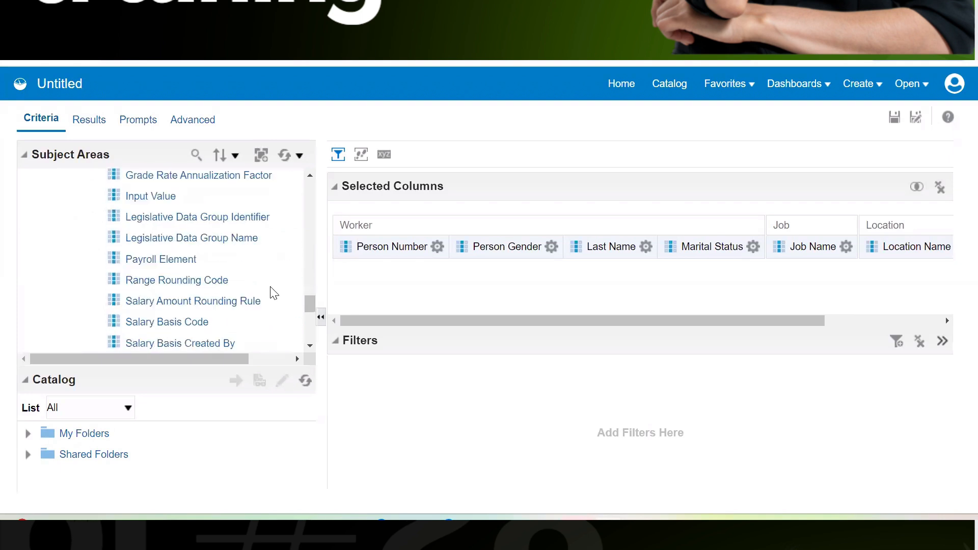
scroll(273, 291, "up", 13)
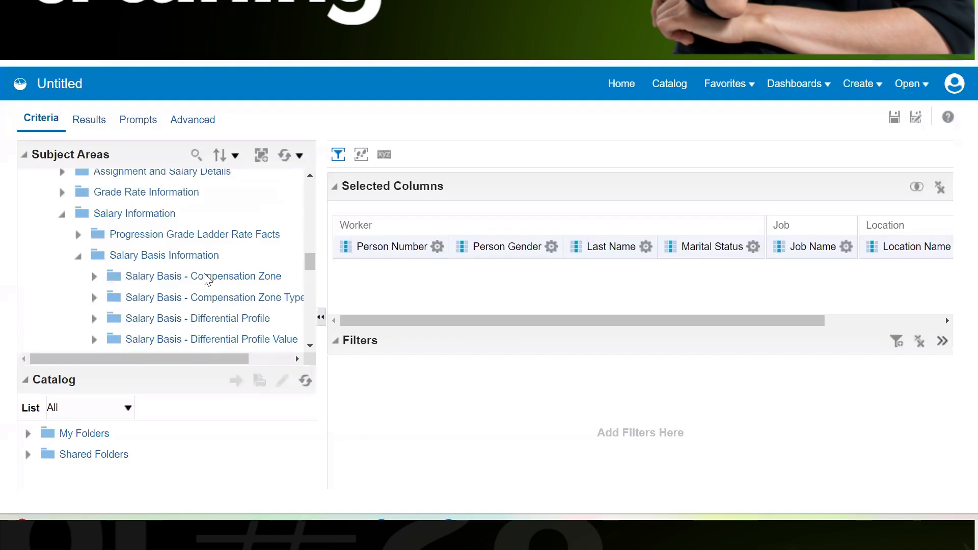
Expand Assignment and Salary Details and its Assignment Details subfolder, and look through the columns for salary data.
scroll(206, 279, "up", 2)
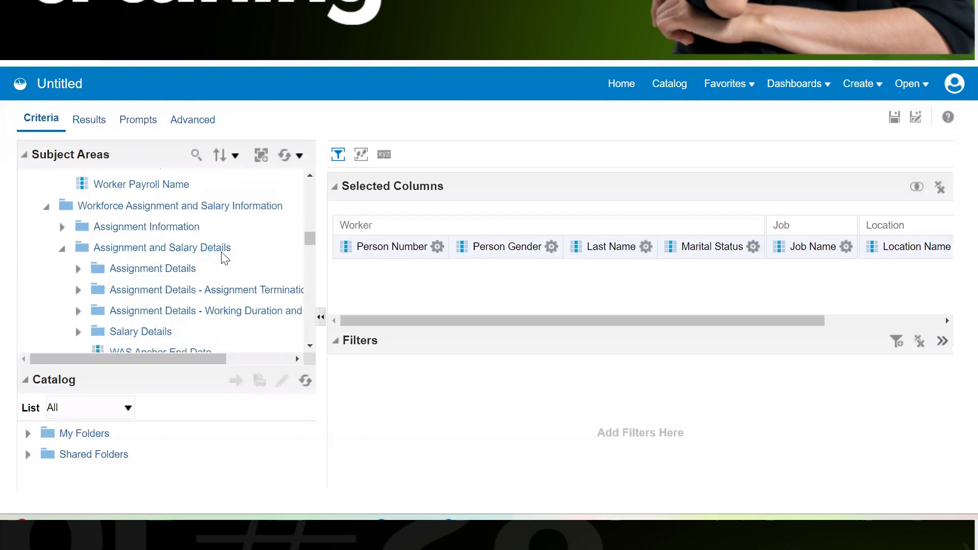
scroll(240, 283, "down", 2)
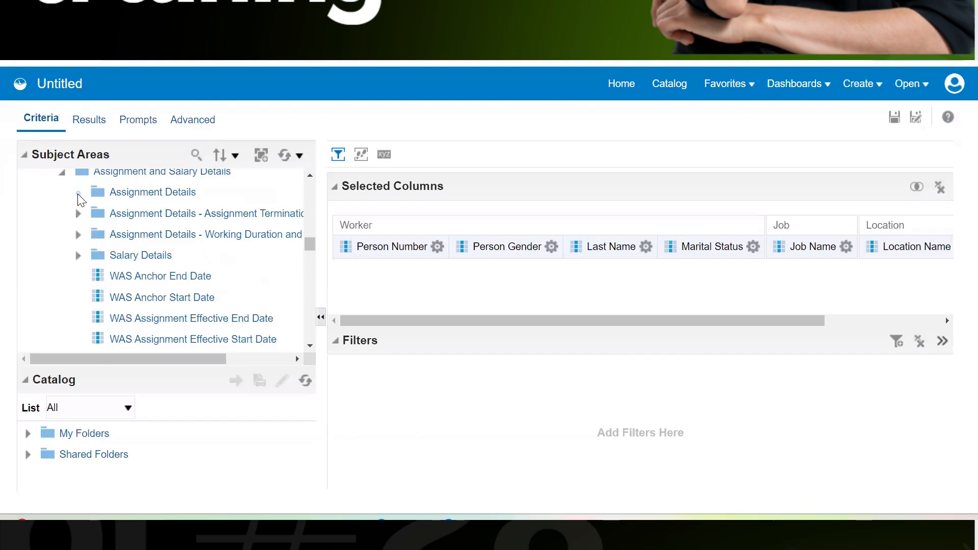
scroll(218, 277, "down", 12)
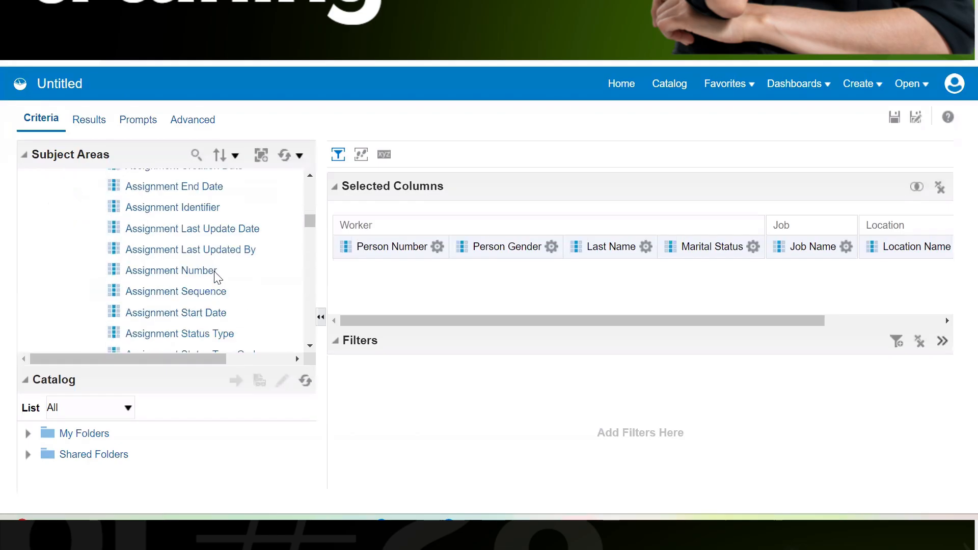
scroll(218, 278, "down", 15)
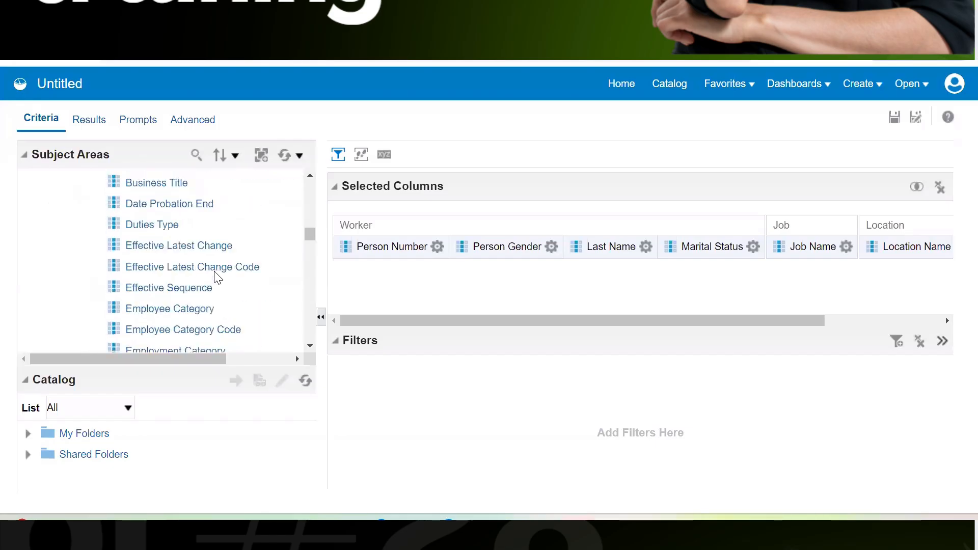
scroll(218, 278, "down", 15)
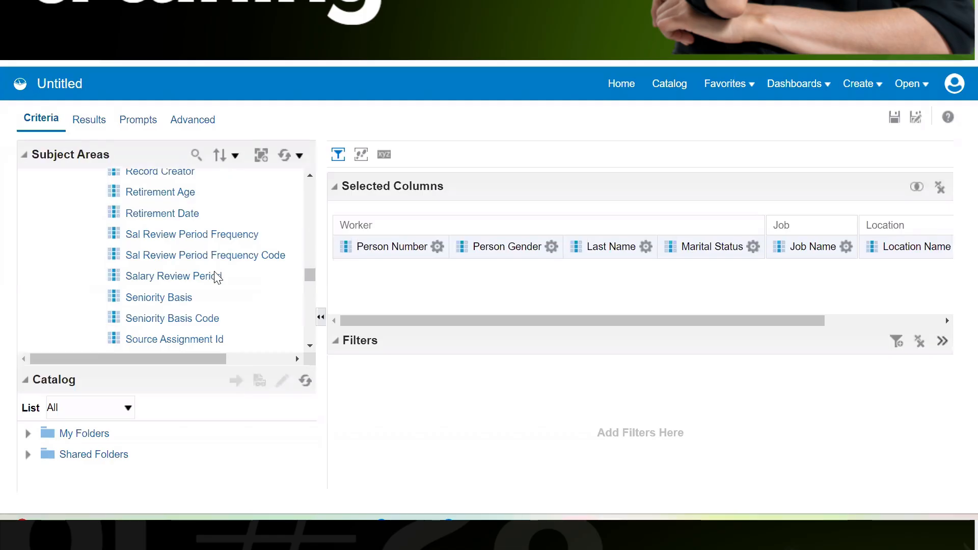
scroll(199, 284, "down", 5)
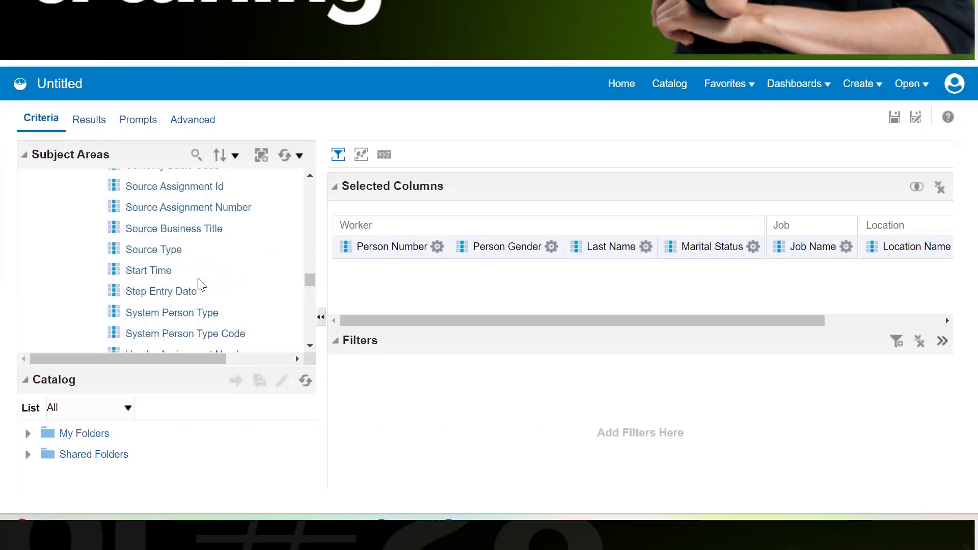
Search the subject areas for "Salary".
left_click(197, 153)
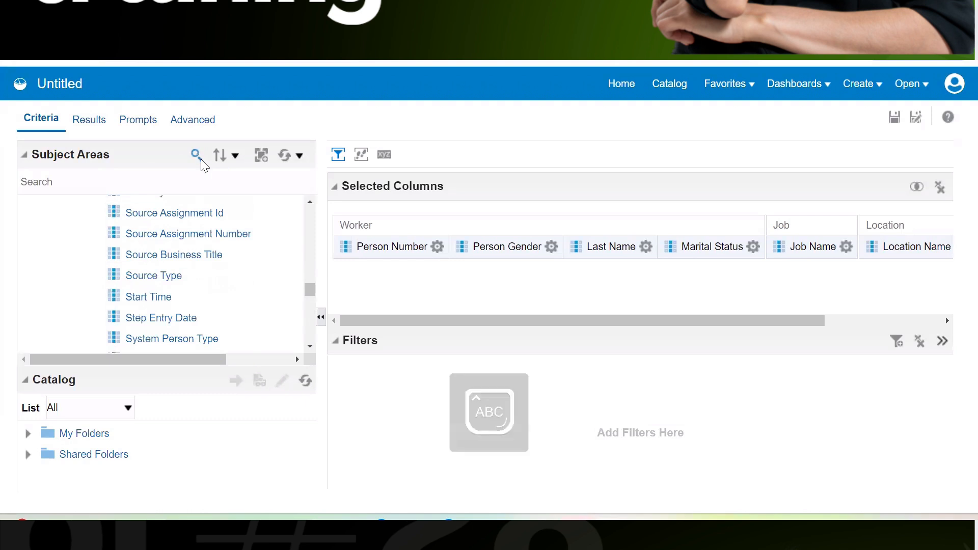
type("Salary")
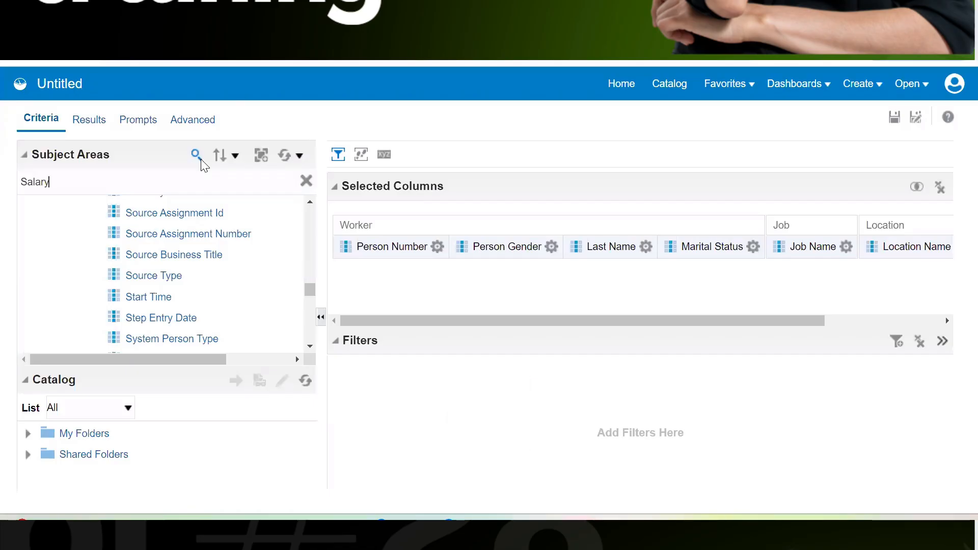
left_click(196, 155)
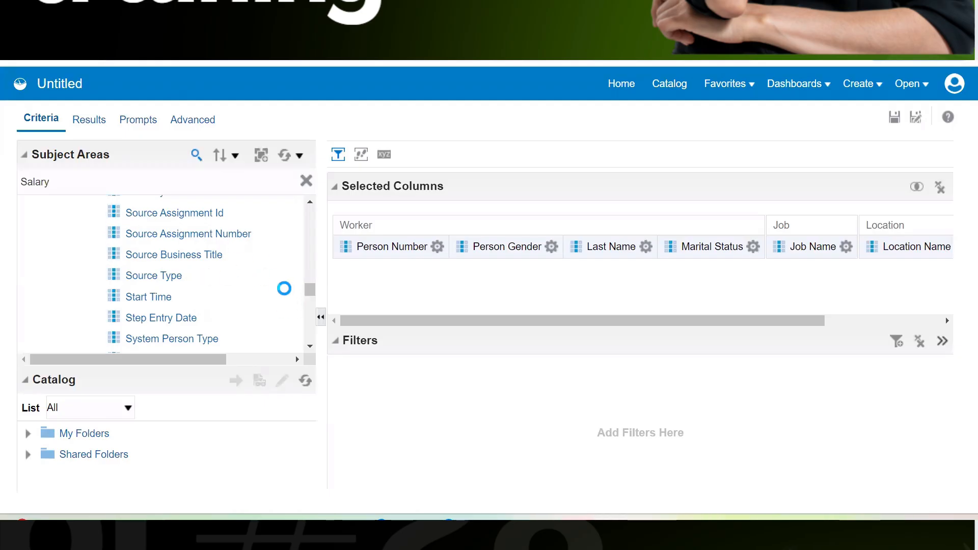
Collapse the Worker Payroll folder in the subject area tree.
left_click_drag(309, 291, 324, 229)
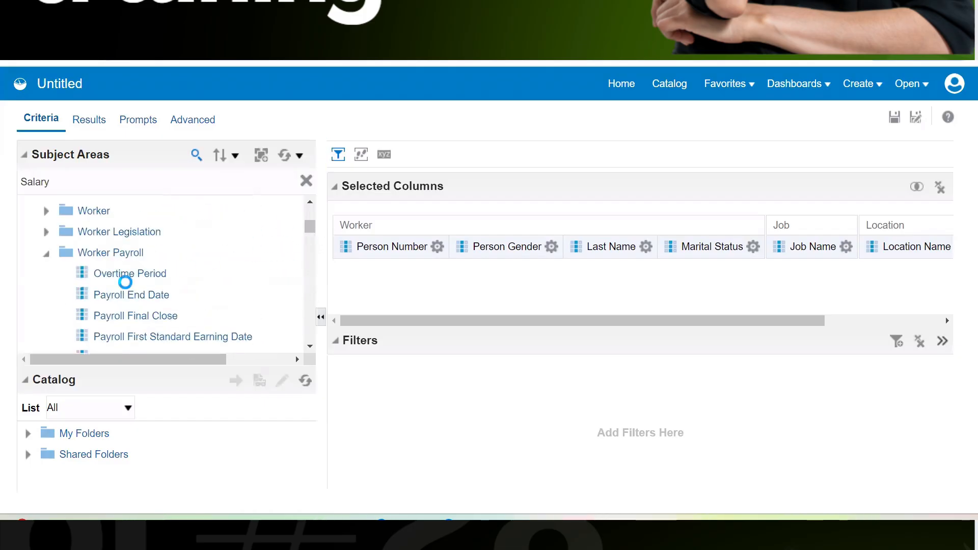
left_click(45, 255)
scroll(214, 298, "down", 3)
scroll(214, 298, "up", 3)
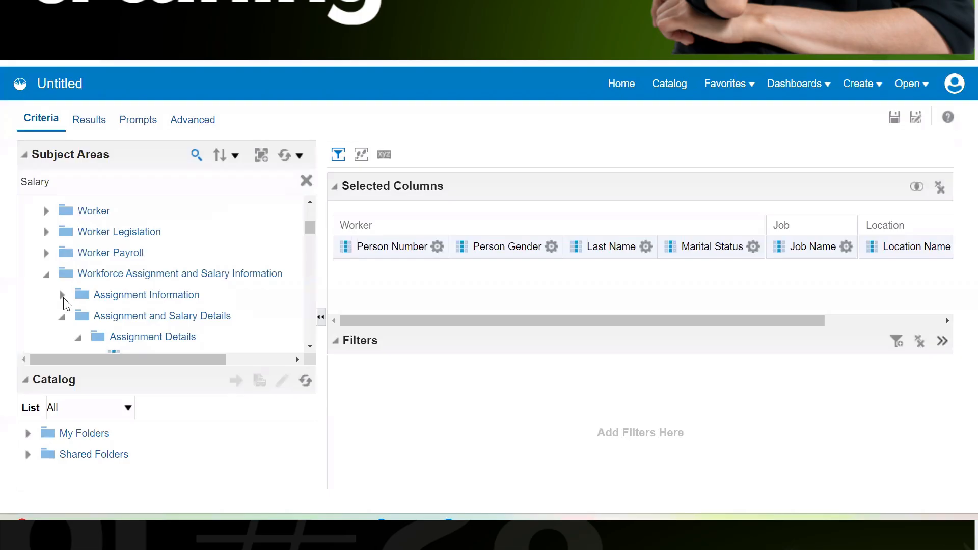
Look through the Assignment Details columns and the remaining salary search matches for a suitable salary column.
scroll(207, 319, "down", 3)
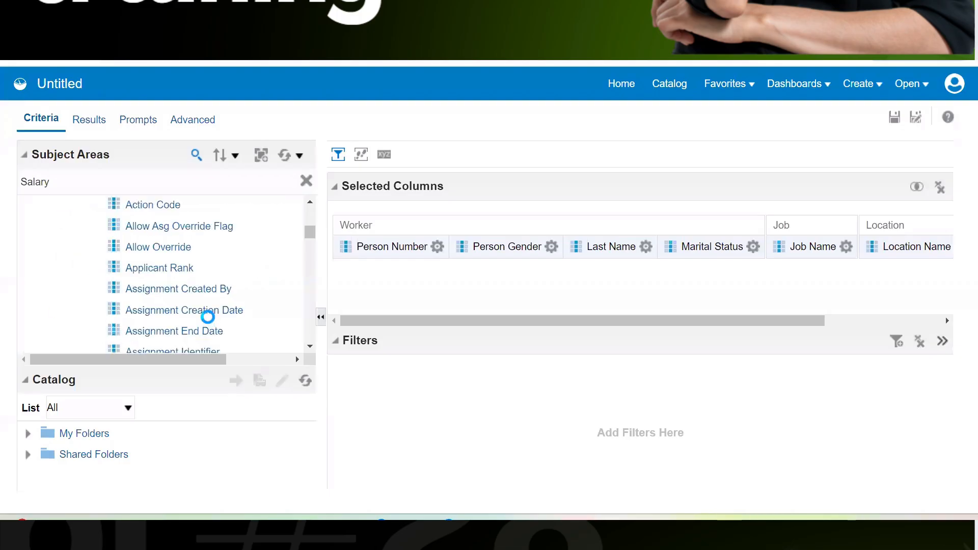
scroll(197, 260, "down", 3)
scroll(198, 262, "down", 5)
scroll(195, 257, "down", 6)
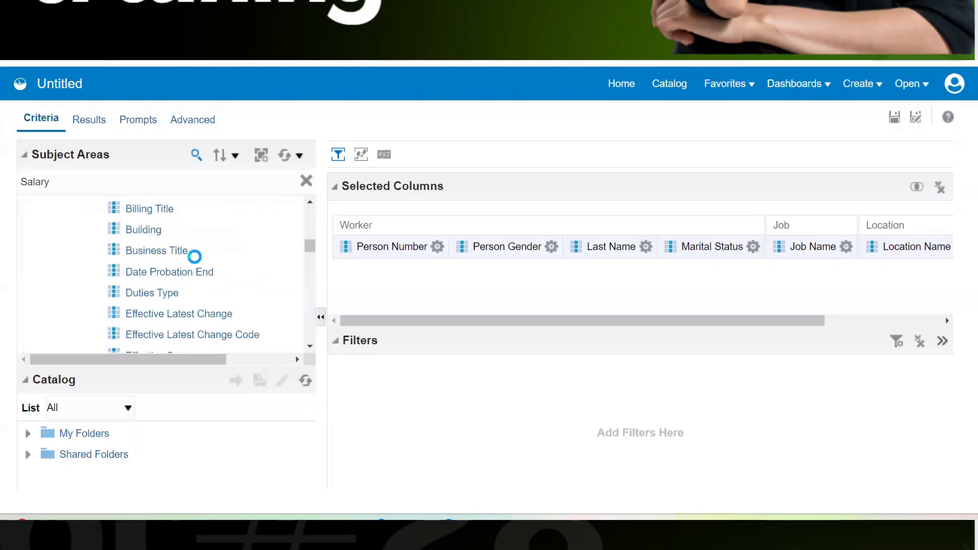
scroll(194, 257, "down", 7)
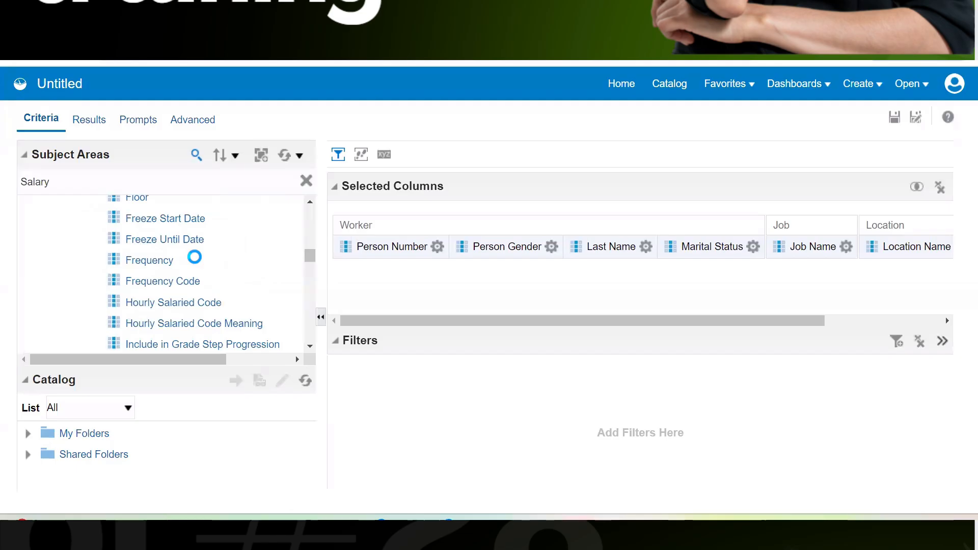
scroll(195, 257, "down", 4)
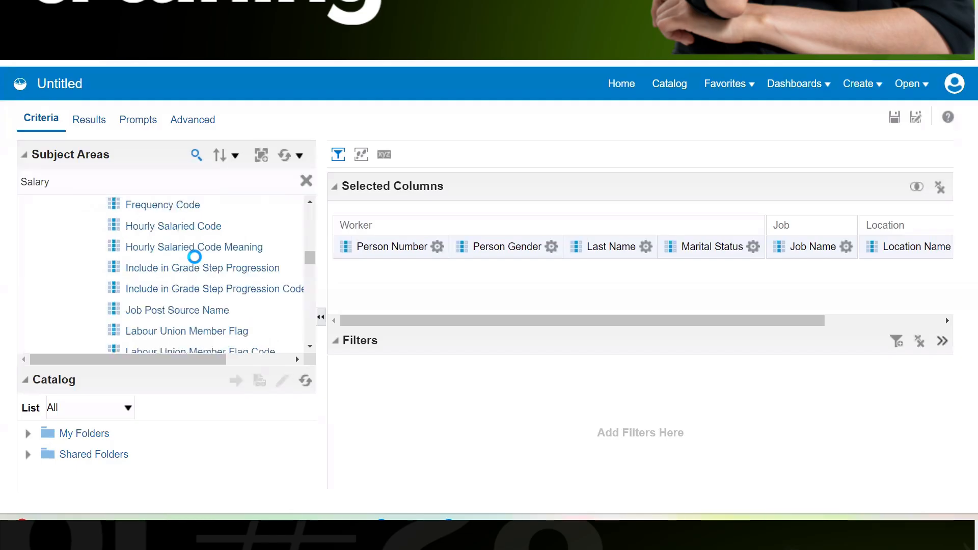
scroll(195, 256, "up", 4)
scroll(194, 256, "down", 11)
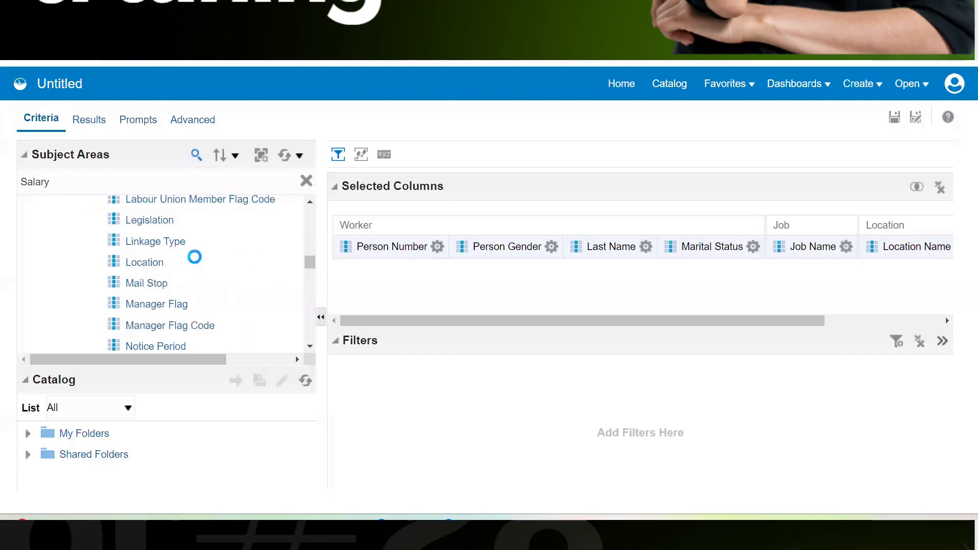
scroll(194, 257, "down", 5)
scroll(195, 257, "down", 4)
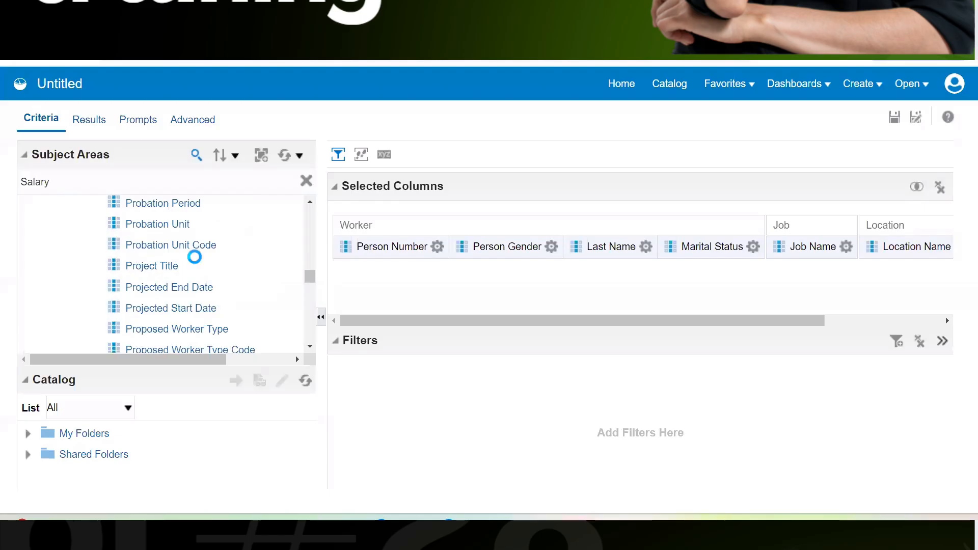
scroll(194, 257, "down", 3)
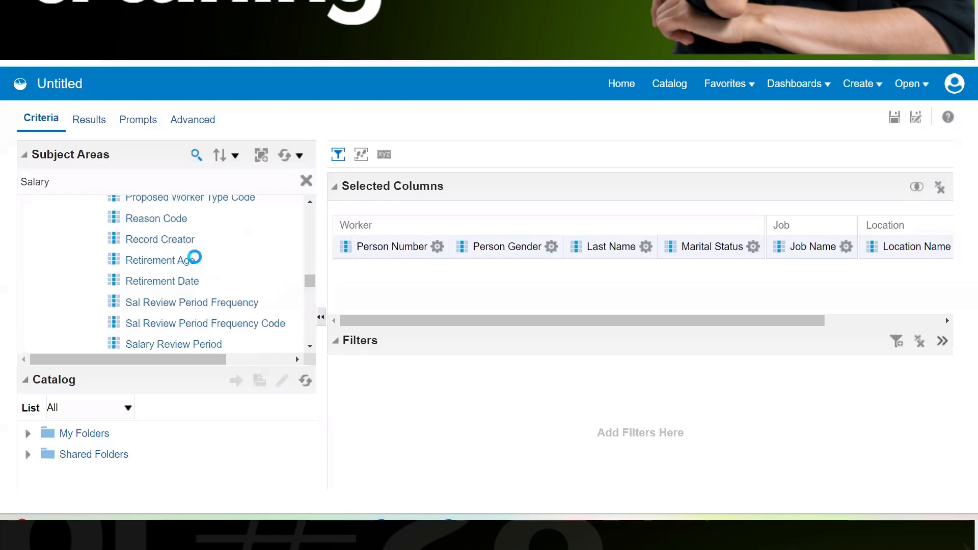
scroll(195, 257, "down", 3)
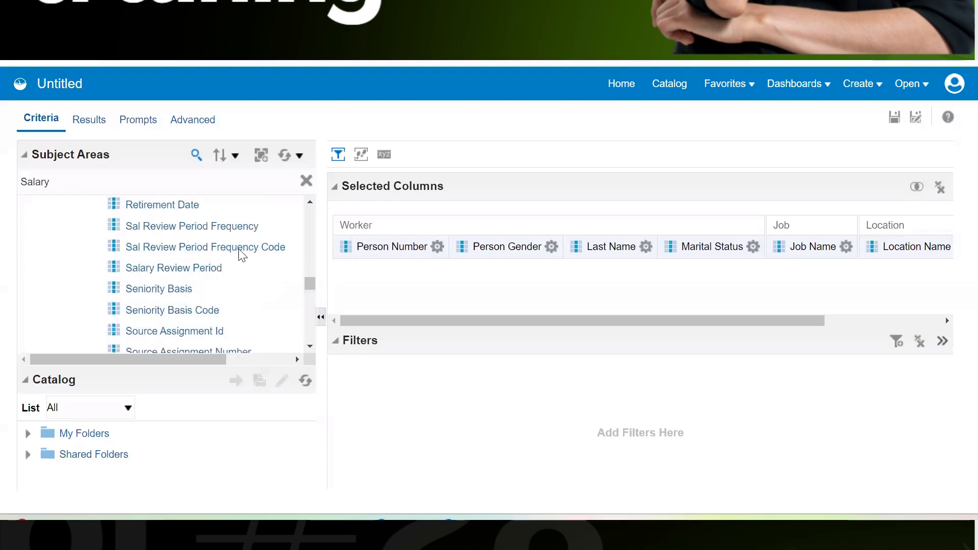
scroll(243, 254, "down", 4)
scroll(239, 249, "down", 3)
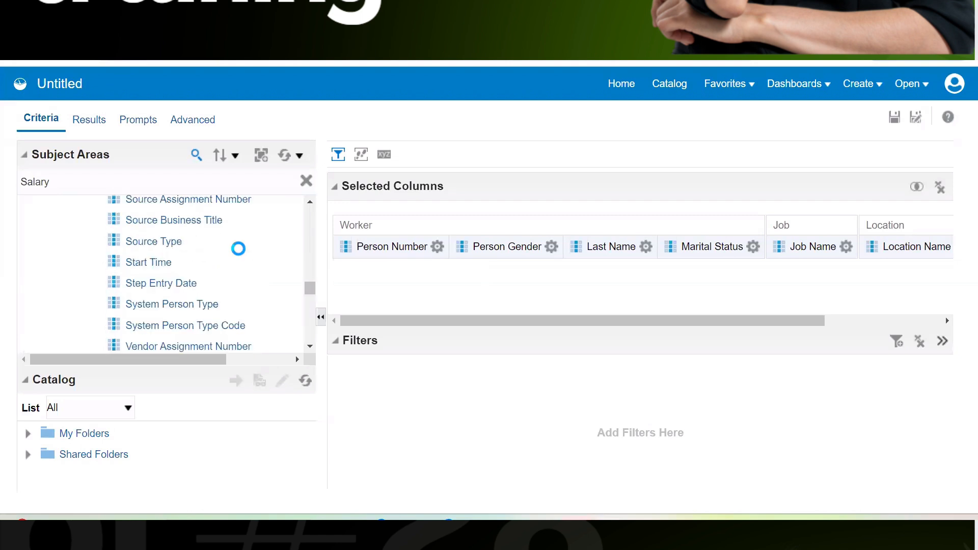
scroll(239, 248, "down", 3)
scroll(239, 249, "down", 3)
scroll(239, 248, "down", 2)
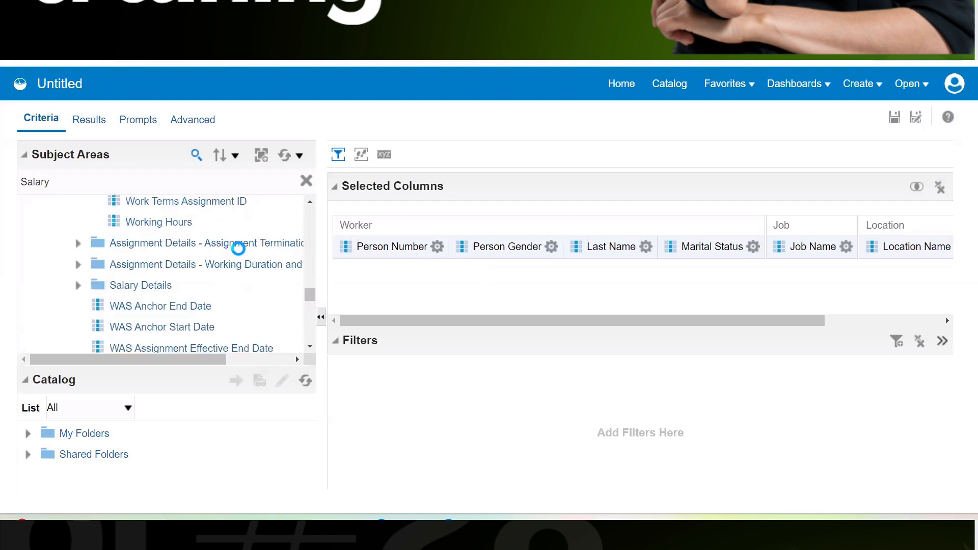
scroll(238, 248, "down", 5)
Add the Salary Range Low and Salary Range High columns to the analysis.
scroll(205, 252, "up", 1)
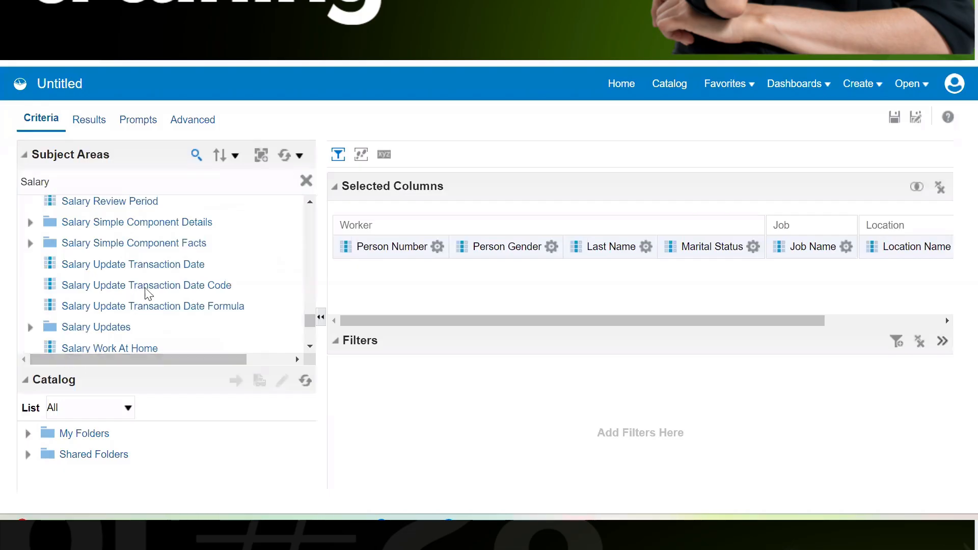
scroll(194, 278, "up", 4)
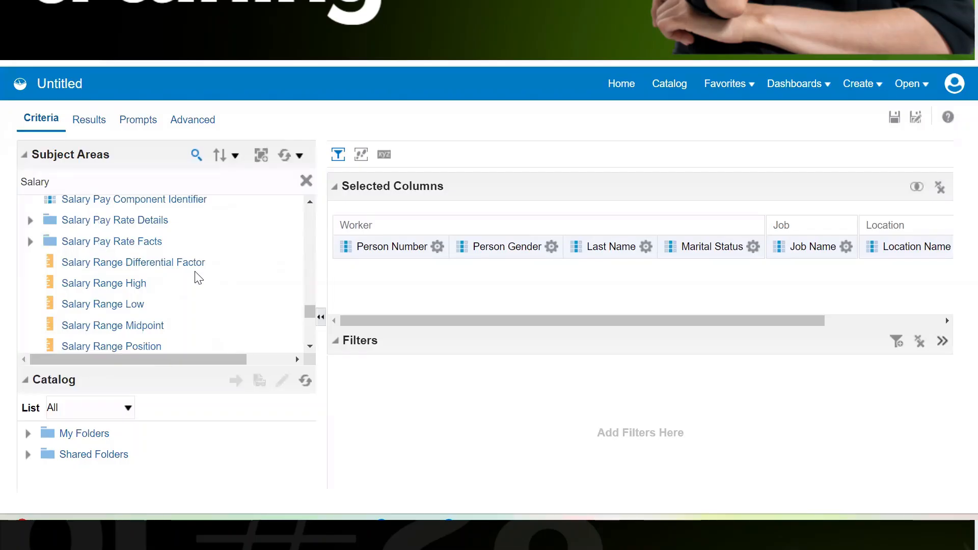
left_click(88, 306)
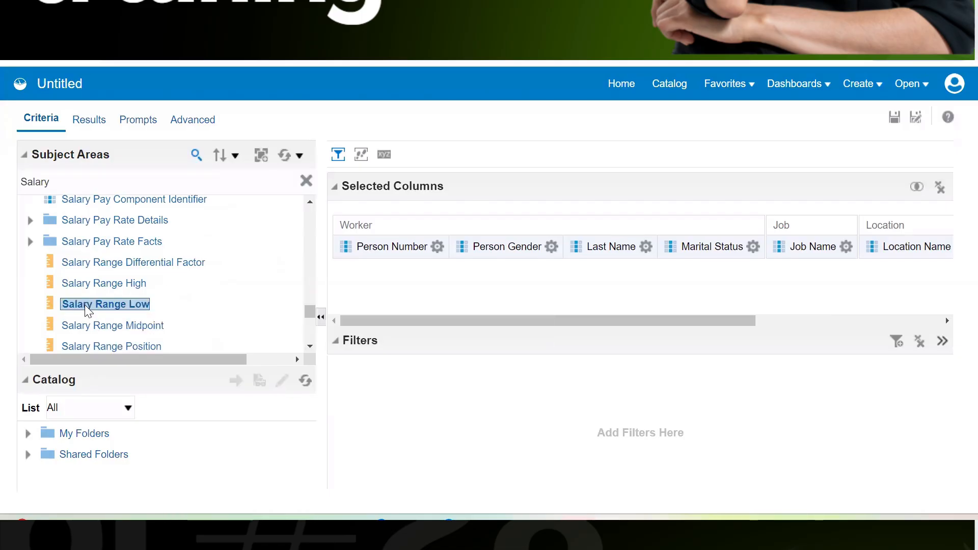
left_click(94, 283)
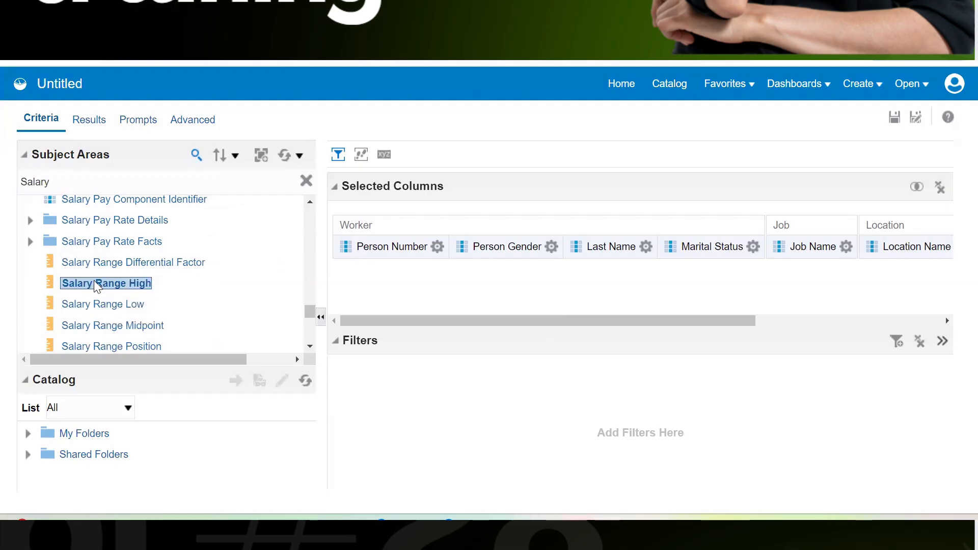
Find the Salary Change Amount measure among the salary search matches and add it to the analysis.
scroll(212, 283, "down", 3)
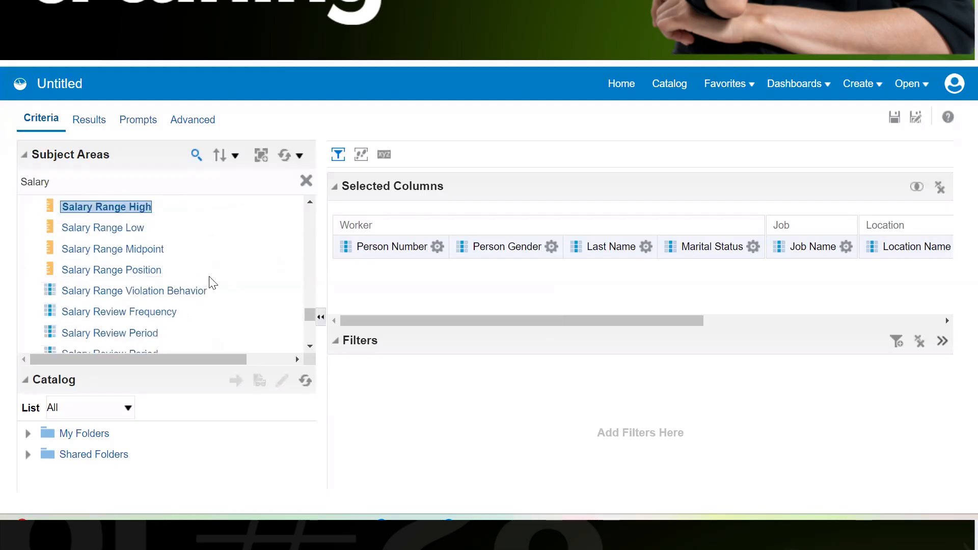
scroll(213, 284, "up", 3)
scroll(213, 282, "up", 3)
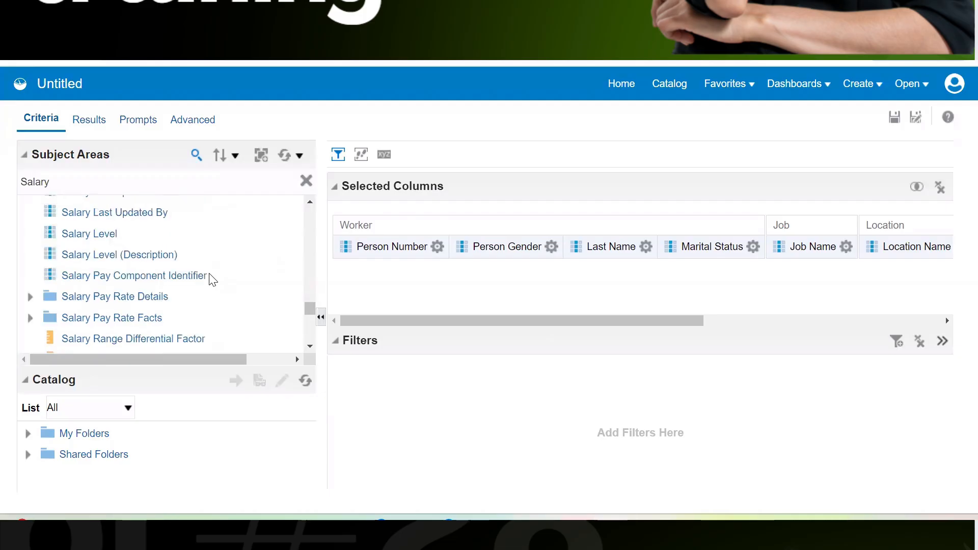
scroll(213, 281, "up", 3)
scroll(213, 280, "up", 6)
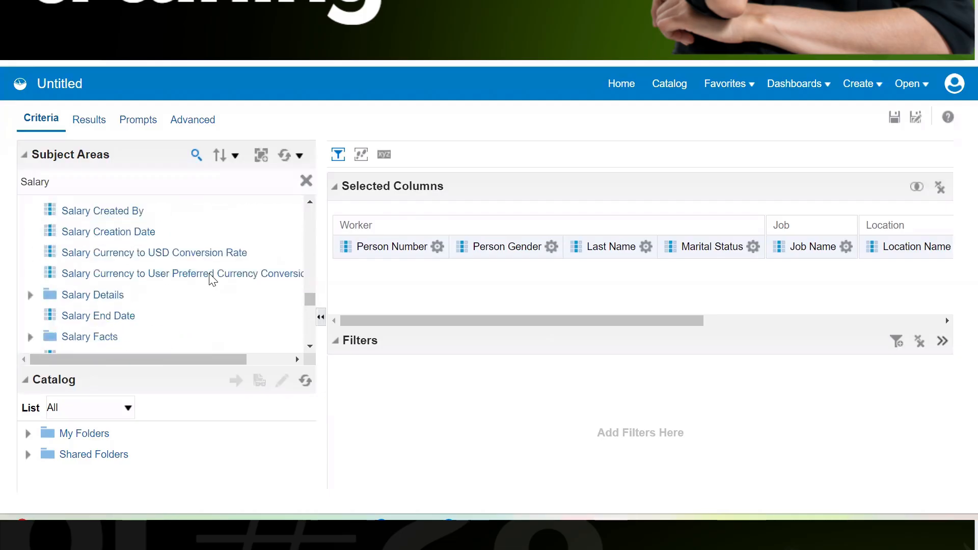
scroll(213, 280, "up", 6)
scroll(213, 280, "up", 3)
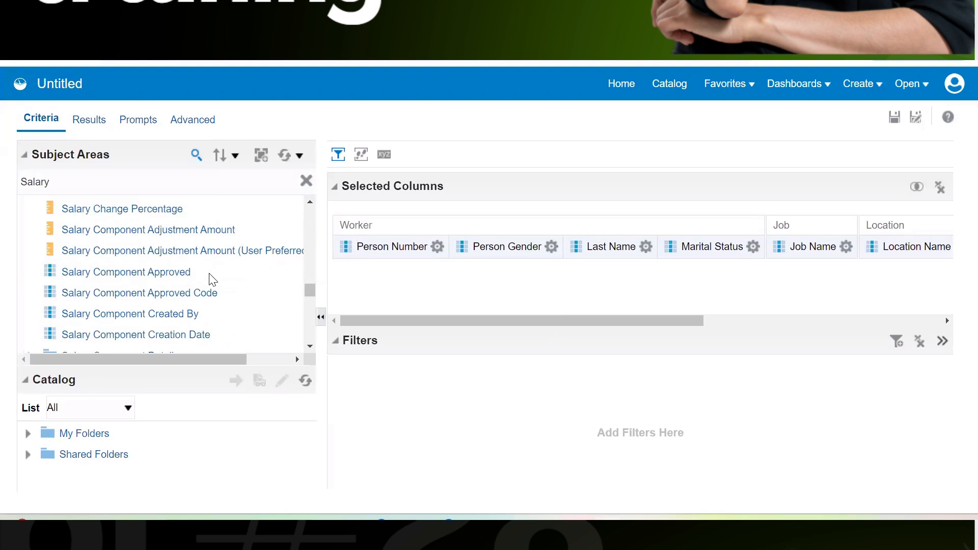
scroll(213, 281, "up", 3)
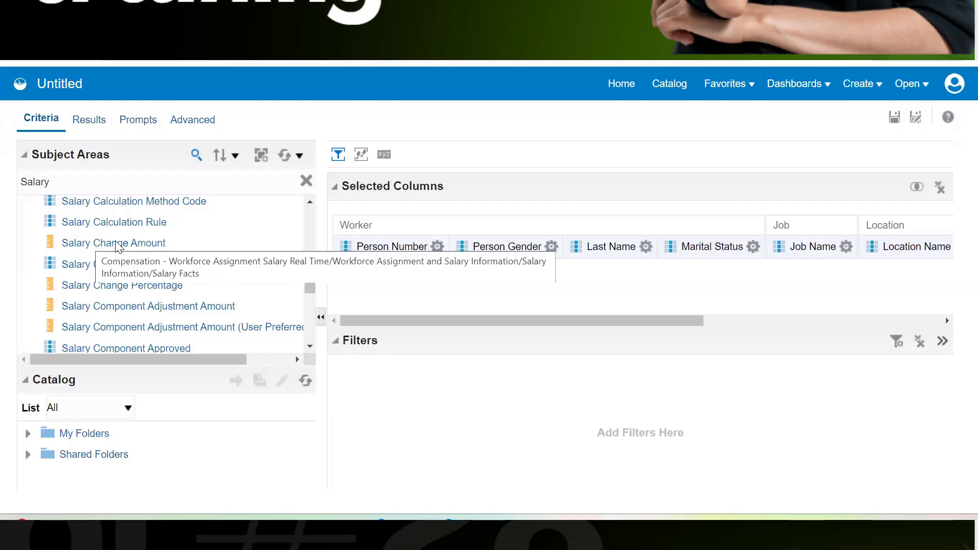
double_click(100, 251)
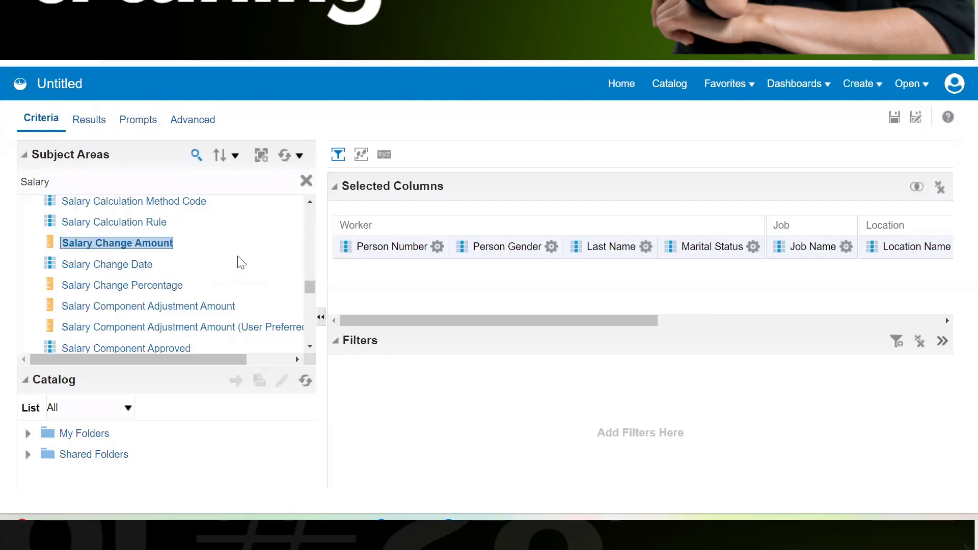
Find the Salary Amount measure among the salary search matches and add it to the selected columns.
scroll(242, 262, "up", 2)
scroll(241, 262, "up", 3)
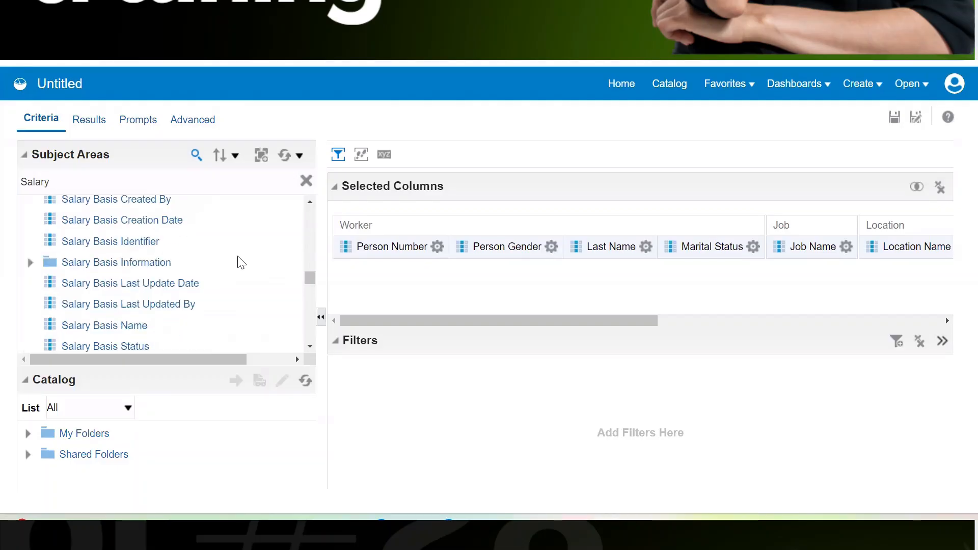
scroll(241, 262, "up", 3)
scroll(242, 262, "up", 3)
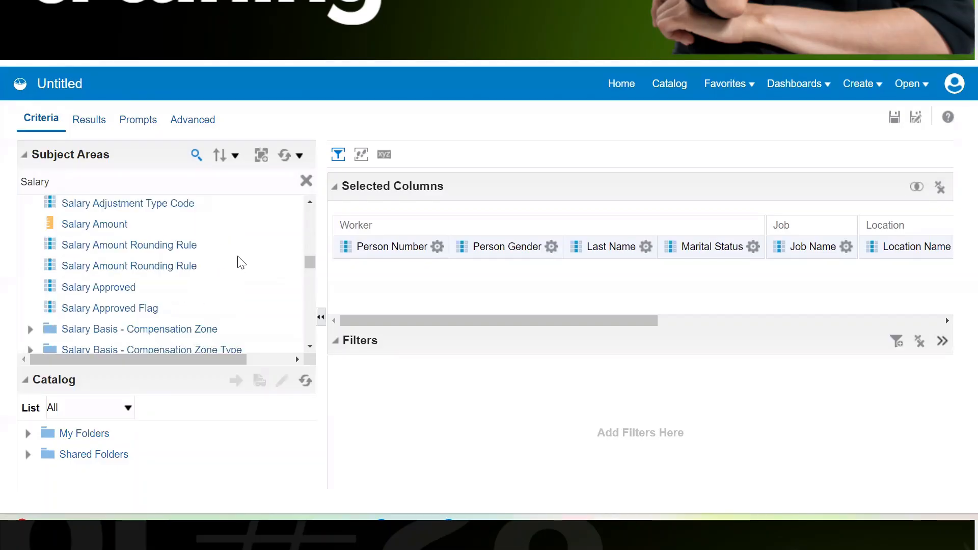
left_click(108, 229)
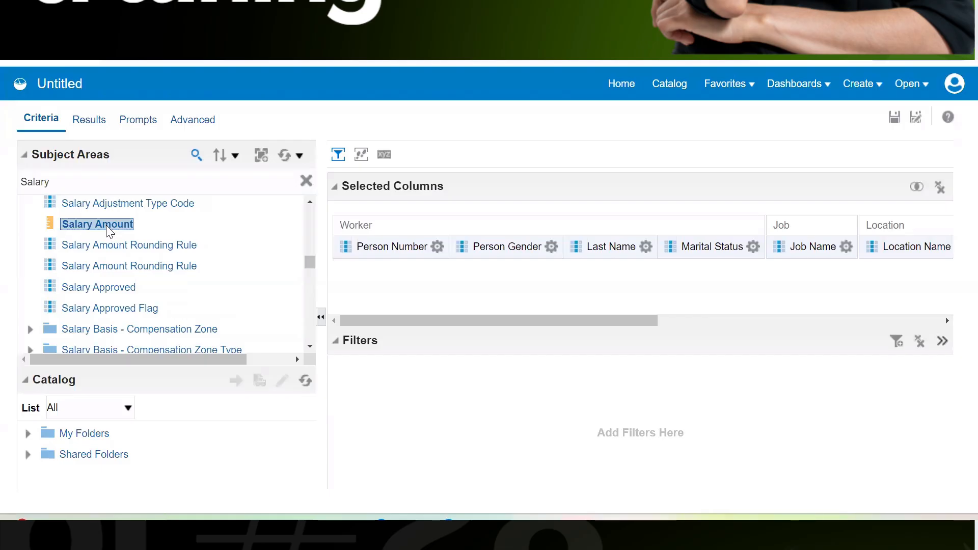
Display the analysis results and look across the table's columns.
left_click_drag(415, 322, 327, 327)
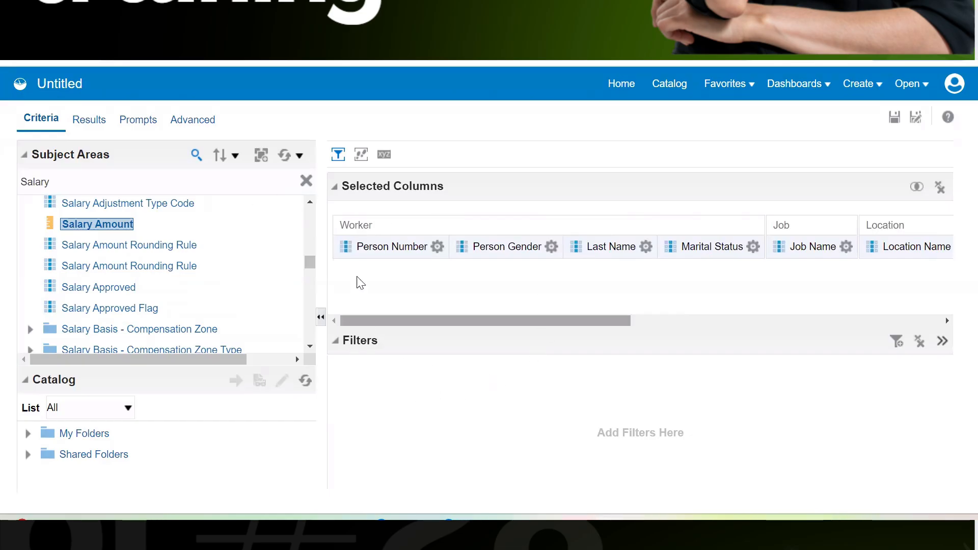
left_click(81, 122)
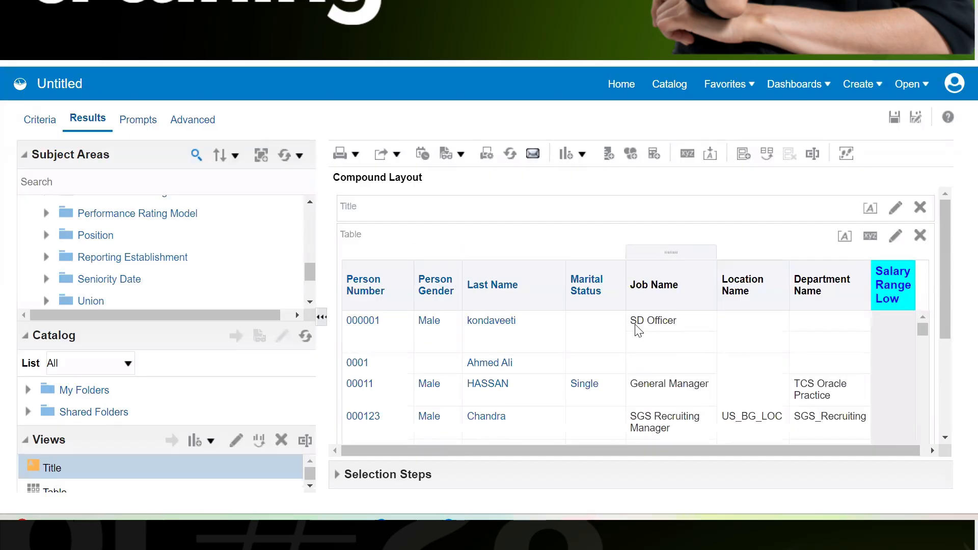
left_click_drag(650, 448, 713, 452)
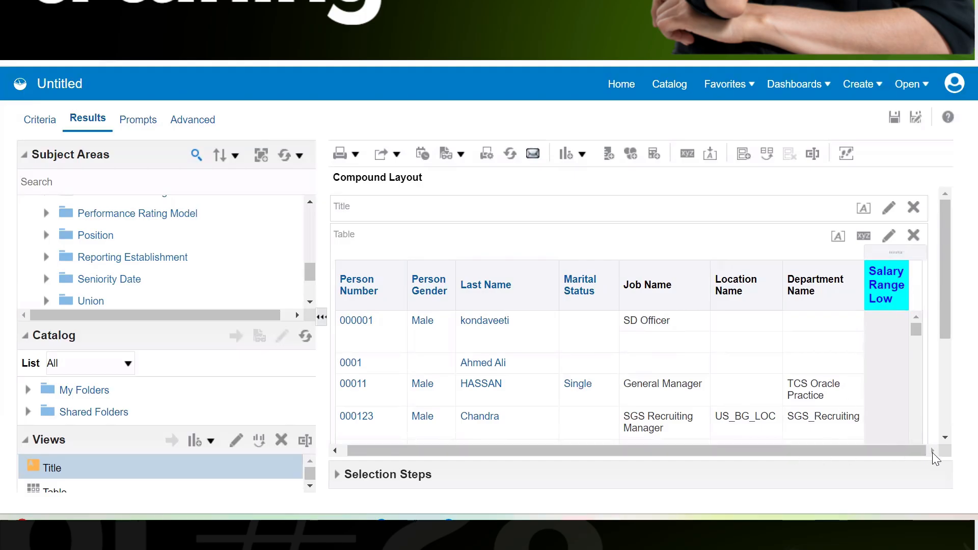
Save the analysis in My Folders as "Salary Details Analysis".
left_click(895, 118)
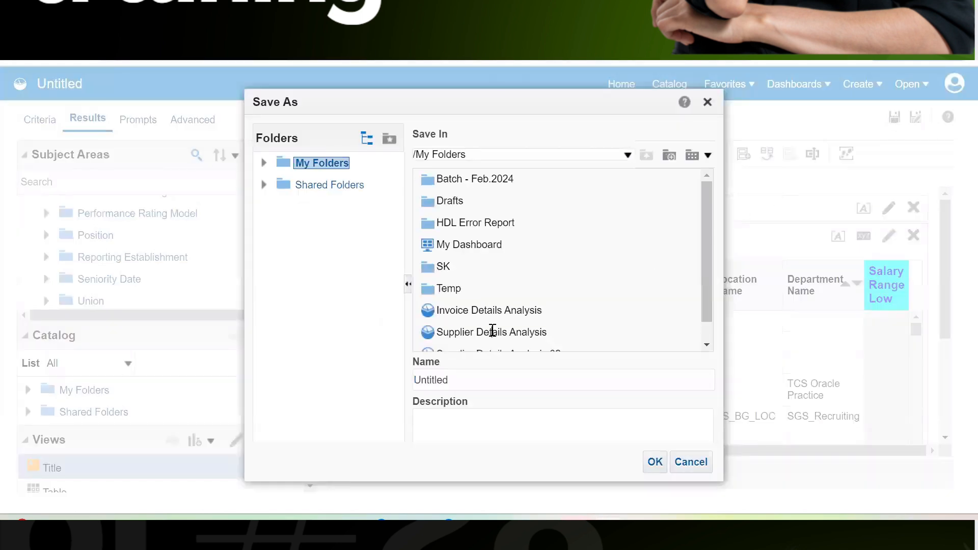
left_click(493, 331)
double_click(435, 381)
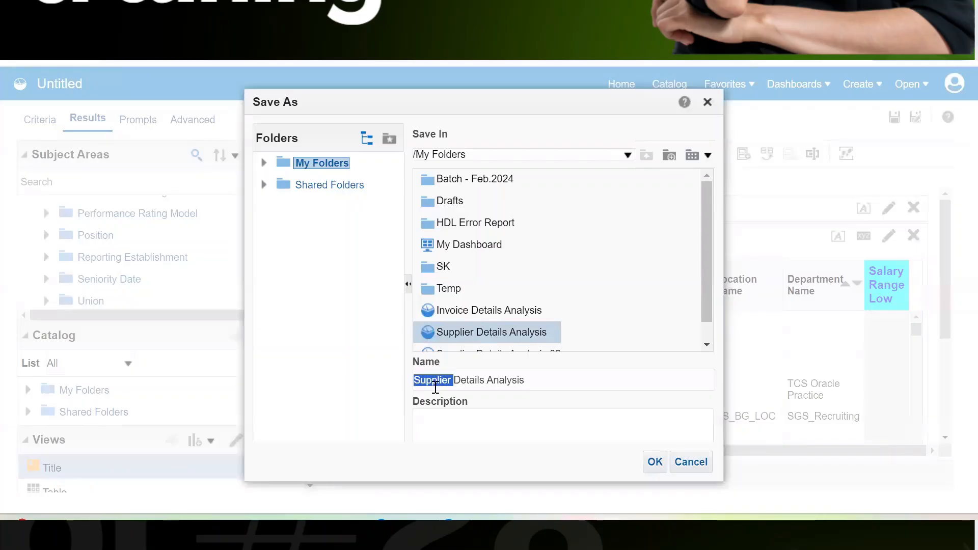
type("Salary")
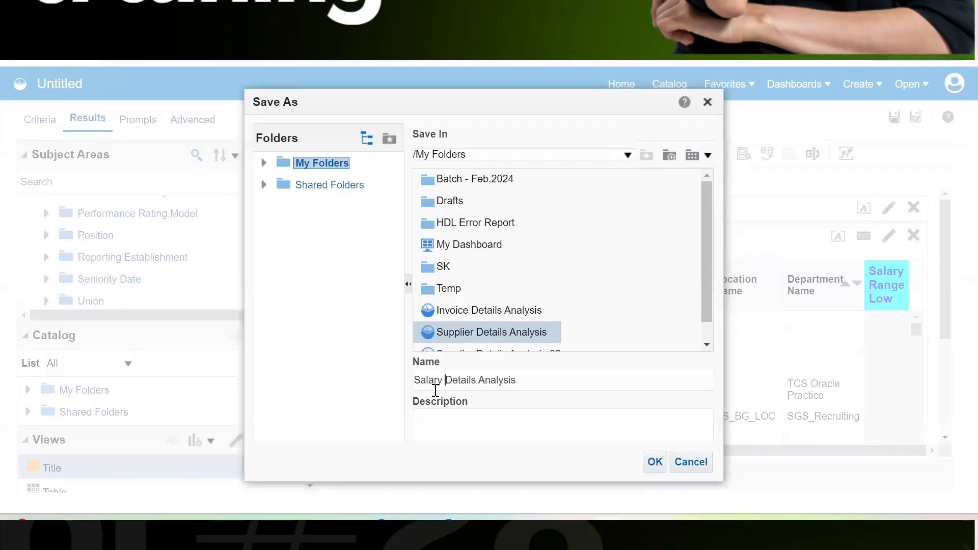
left_click(656, 463)
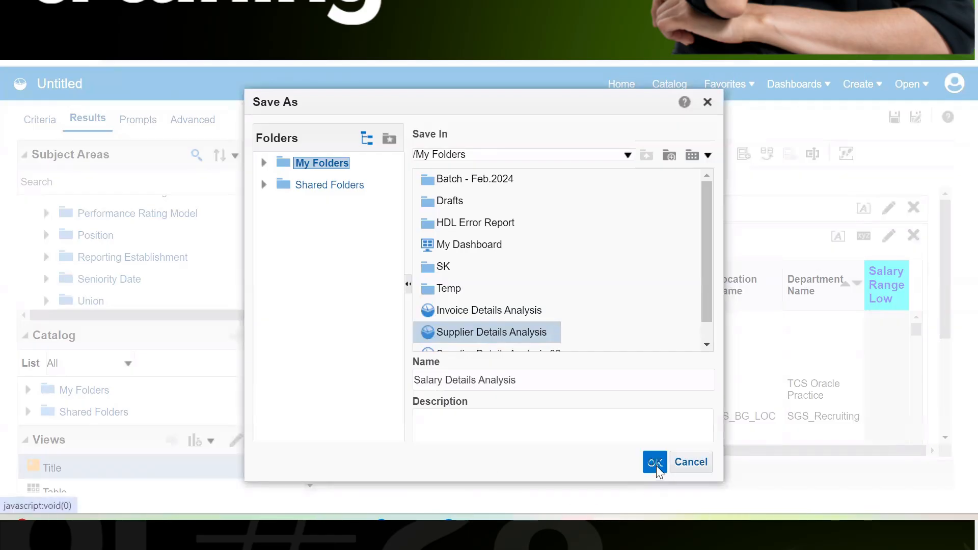
left_click(656, 463)
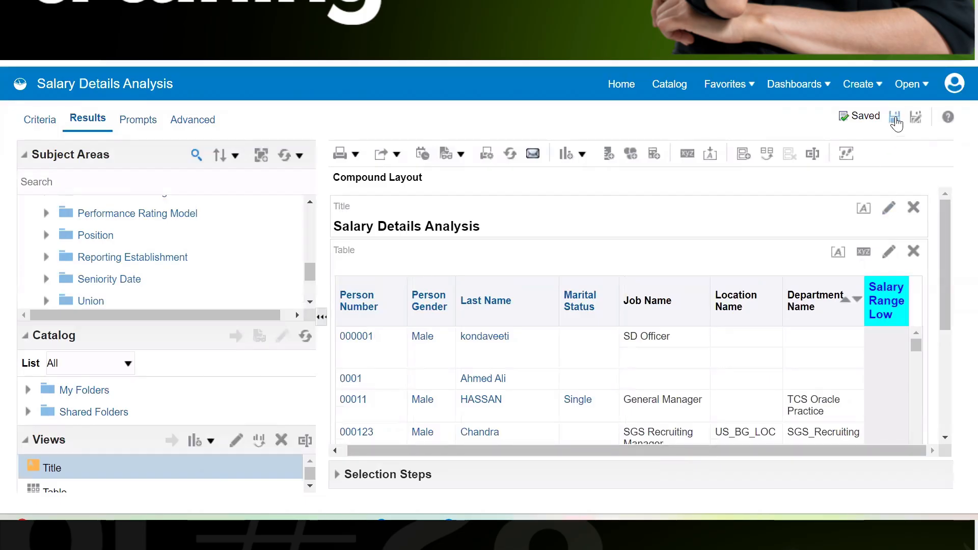
Open Salary Details Analysis from My Folders in the catalog and examine its worker and salary columns.
left_click(669, 88)
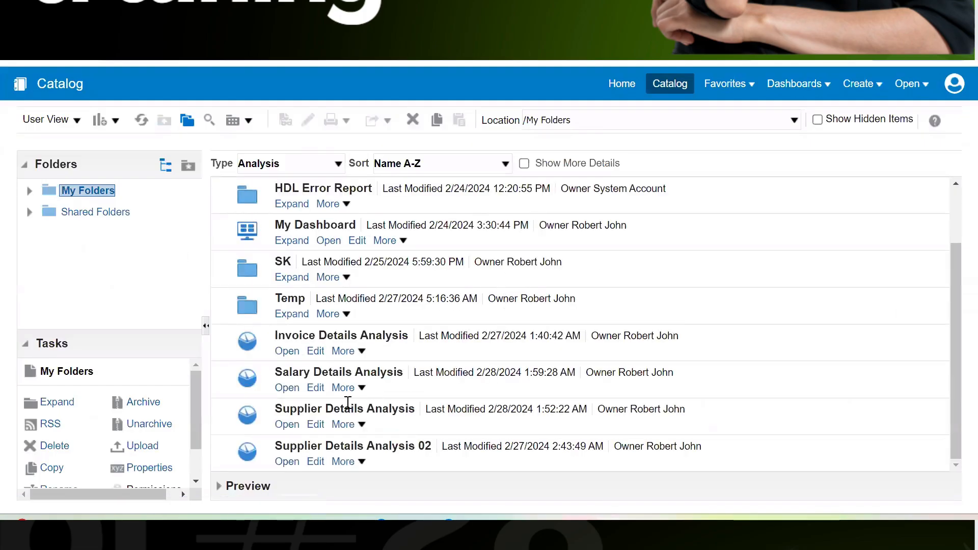
left_click(287, 388)
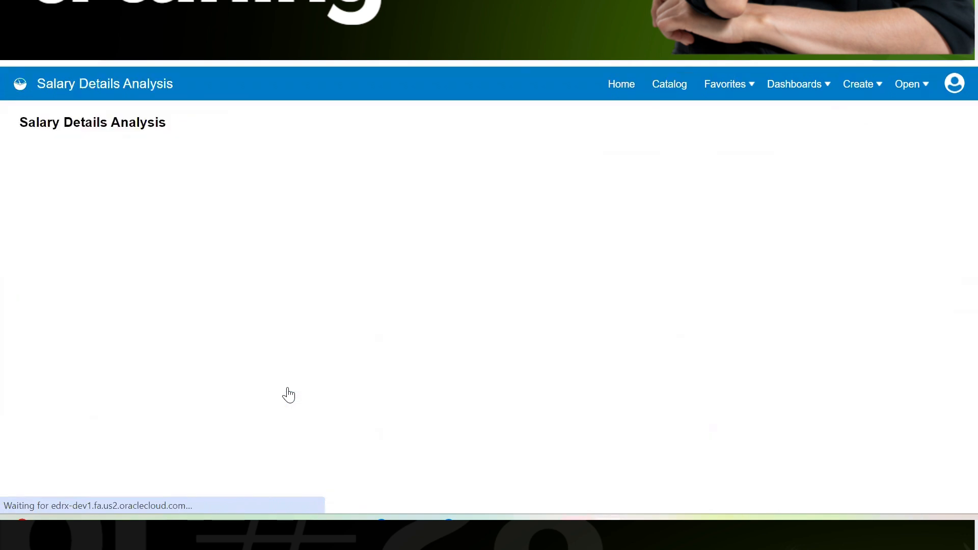
left_click_drag(348, 473, 533, 464)
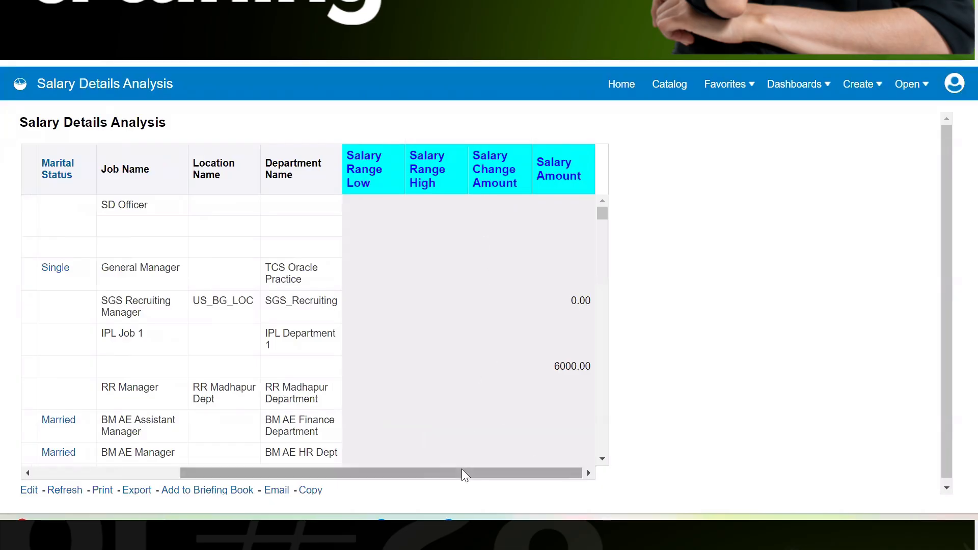
left_click_drag(462, 469, 253, 466)
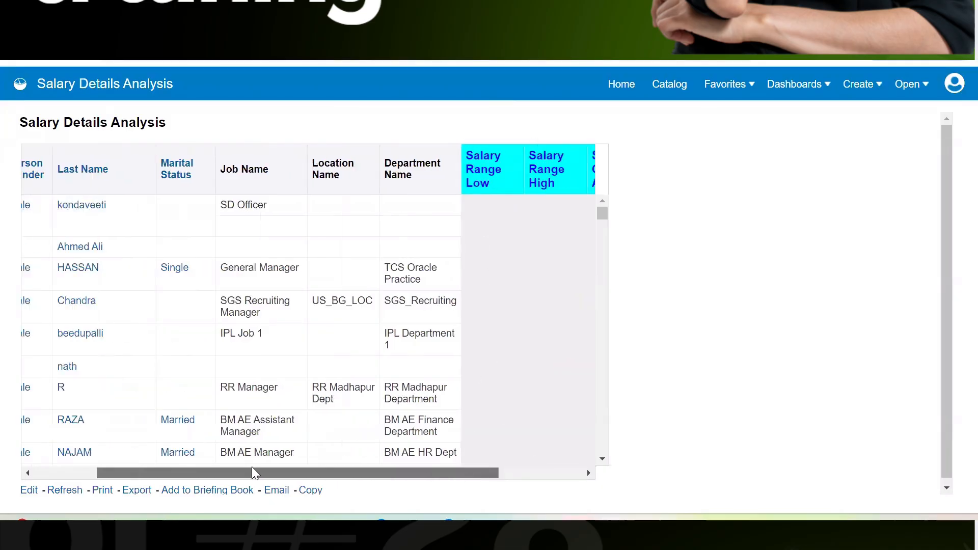
Open Salary Details Analysis for editing from My Folders in the catalog and show its criteria.
left_click(675, 85)
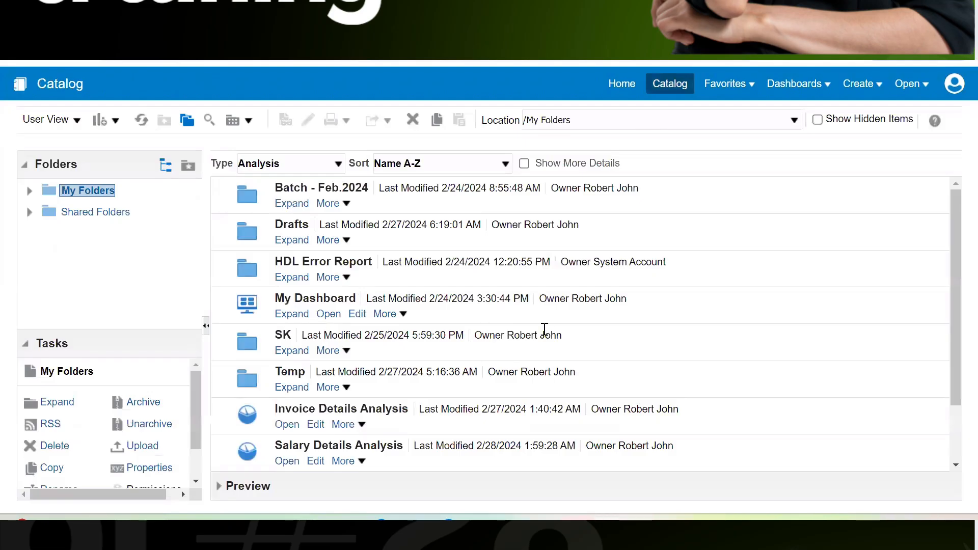
scroll(549, 315, "down", 2)
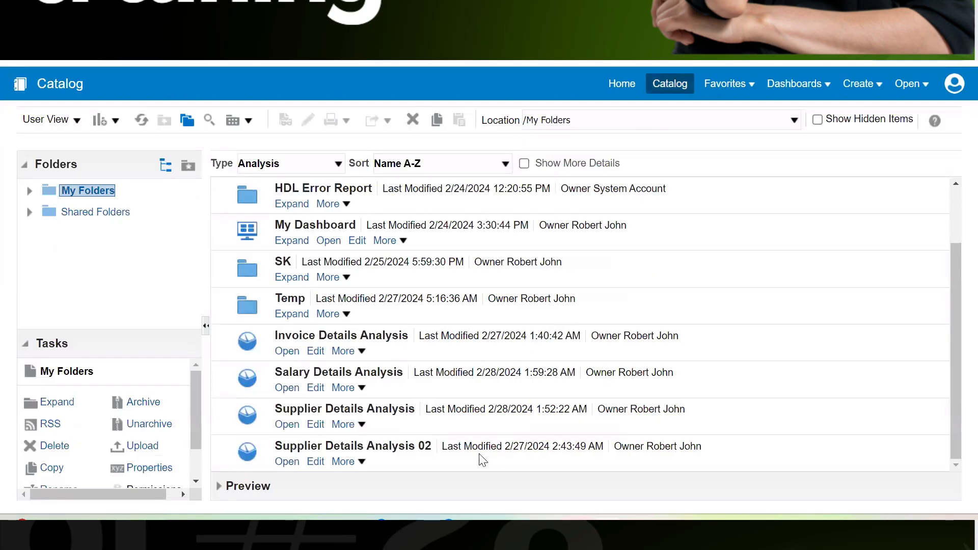
left_click(315, 388)
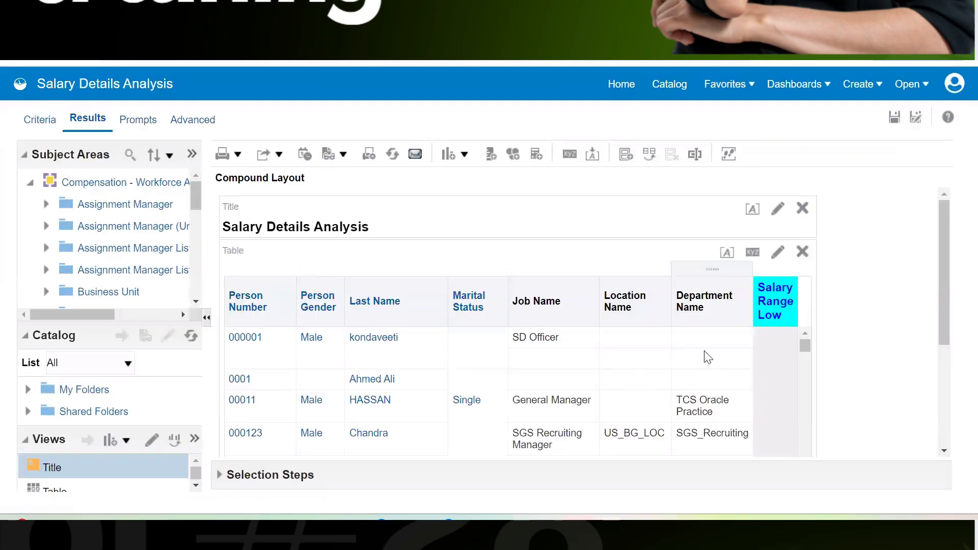
left_click(36, 120)
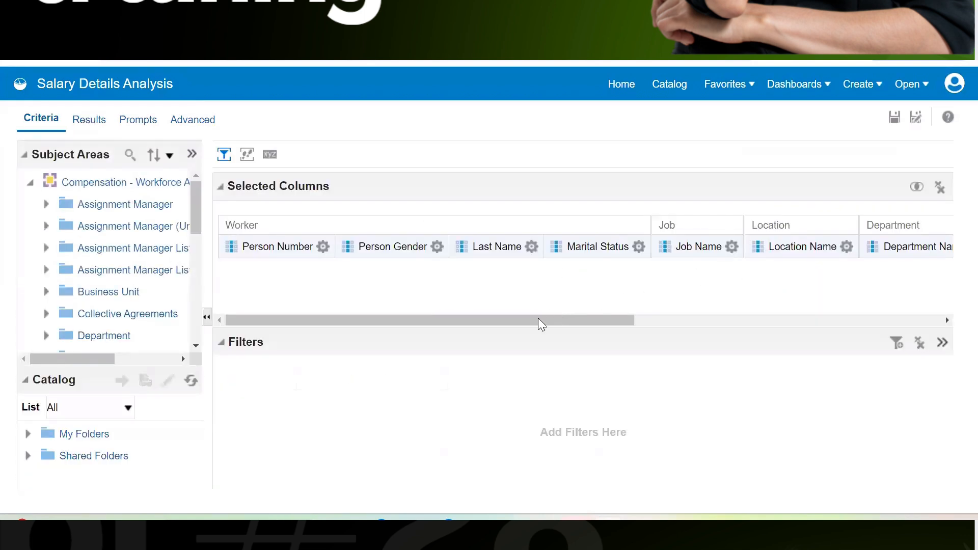
Delete the Salary Range Low, Salary Range High and Salary Change Amount columns from the selected columns.
left_click_drag(538, 320, 873, 307)
left_click(548, 249)
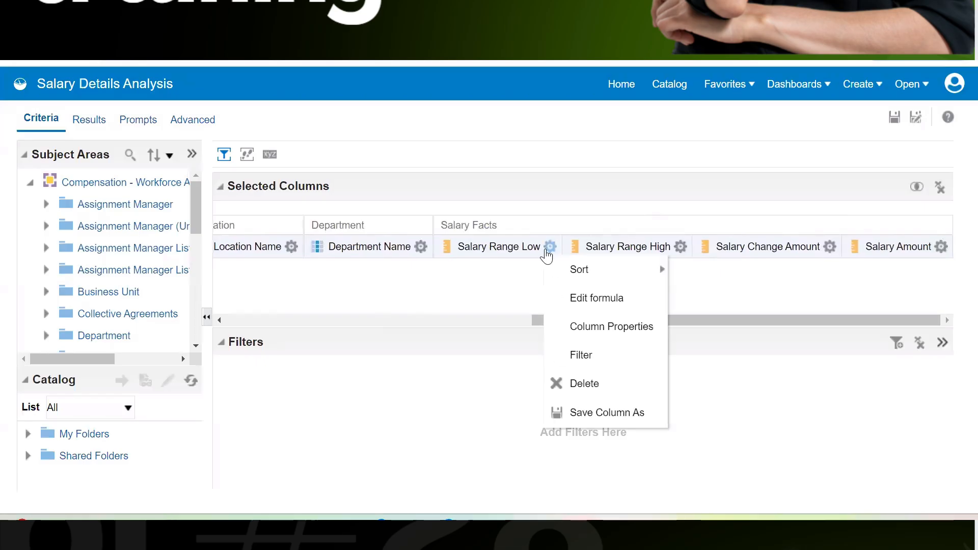
left_click(576, 383)
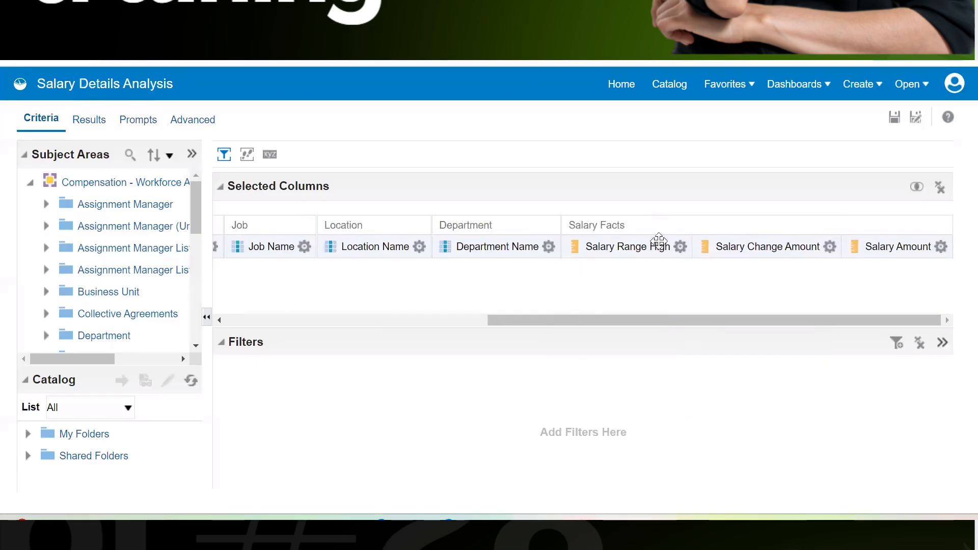
left_click(680, 247)
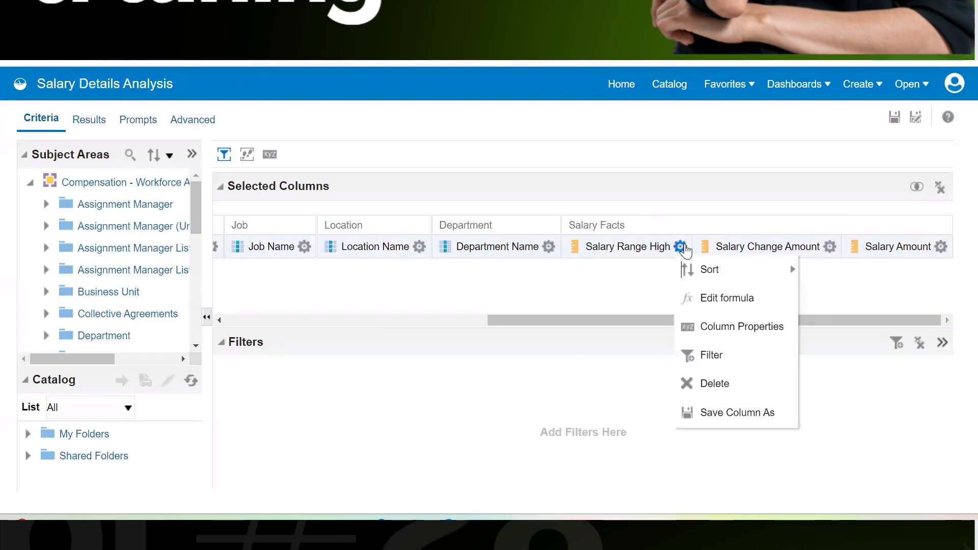
left_click(688, 385)
left_click(830, 247)
mouse_move(846, 270)
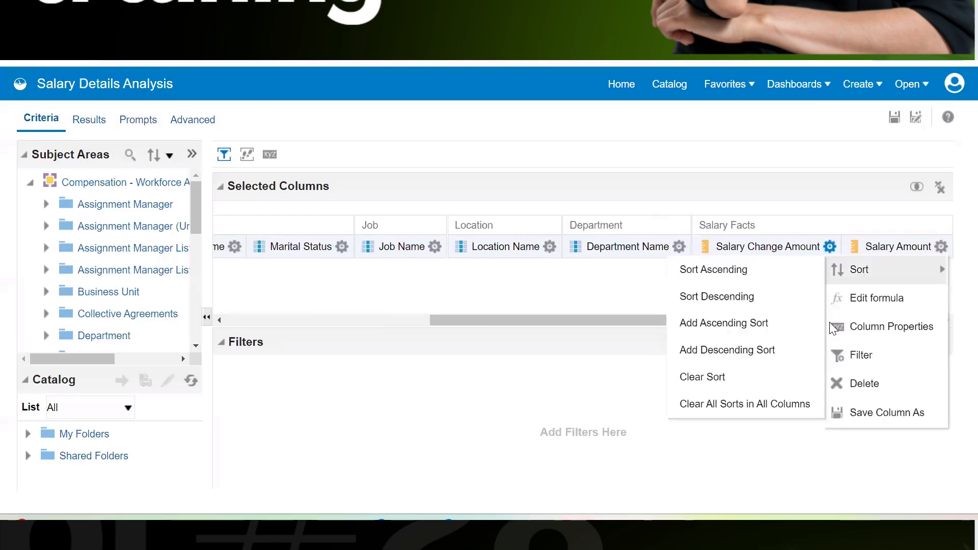
left_click(841, 382)
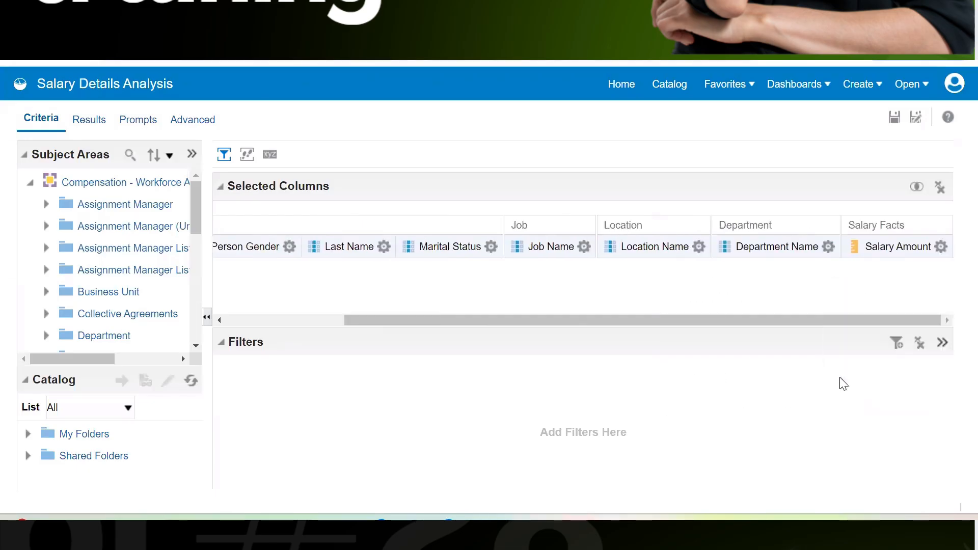
Start a new filter on the Marital Status column and open the search for its values.
left_click_drag(611, 320, 492, 321)
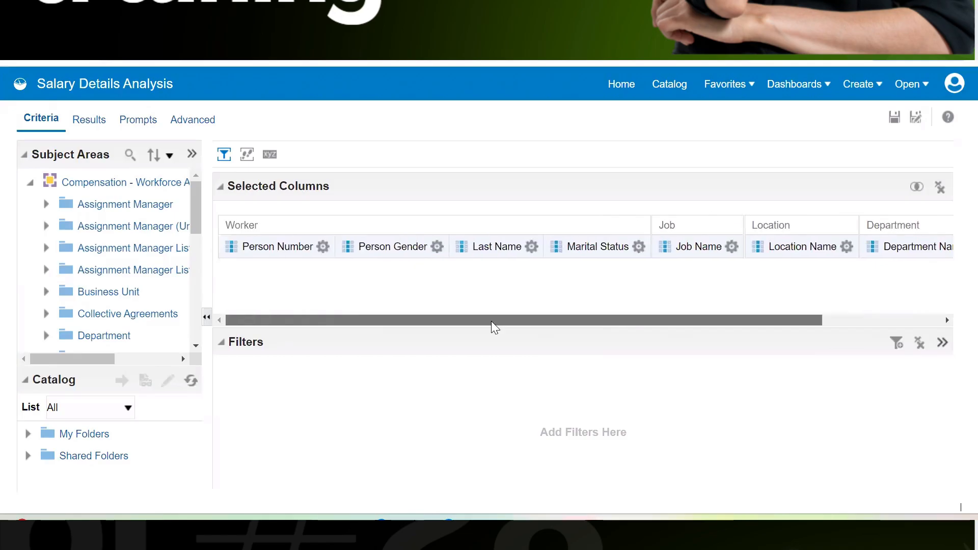
left_click(638, 248)
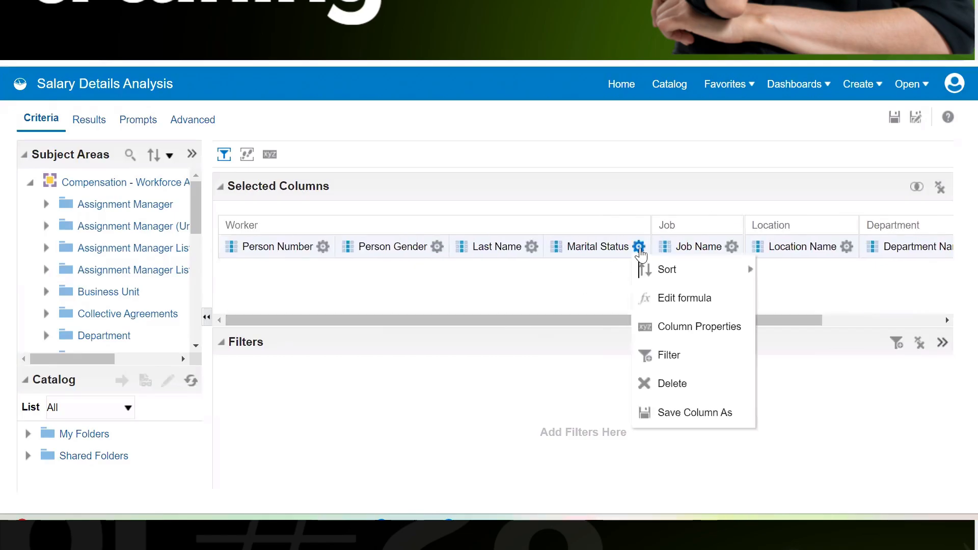
left_click(664, 354)
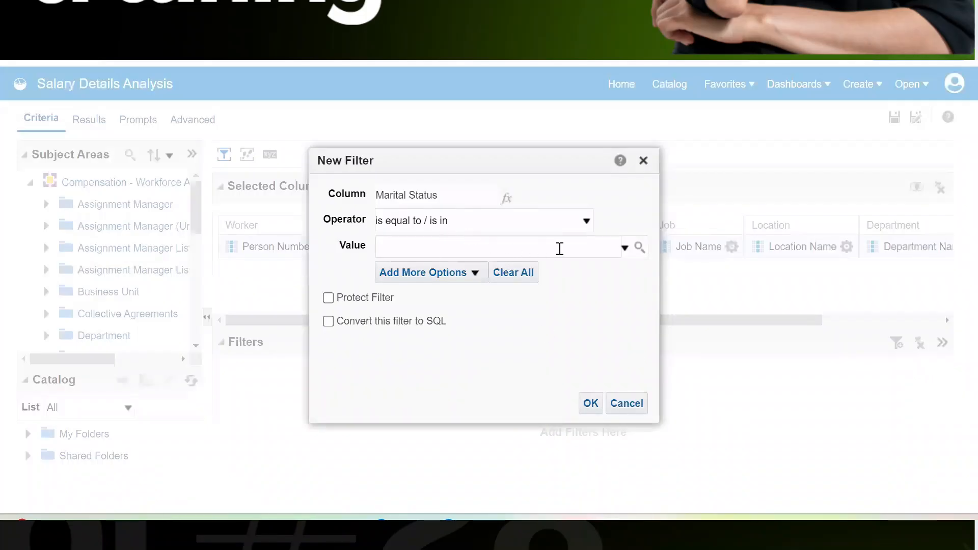
left_click(624, 249)
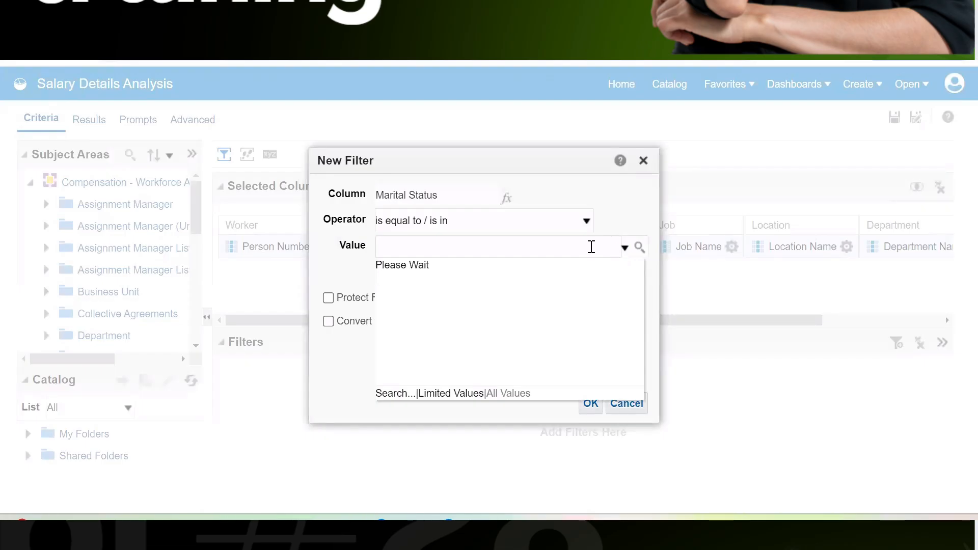
left_click(422, 246)
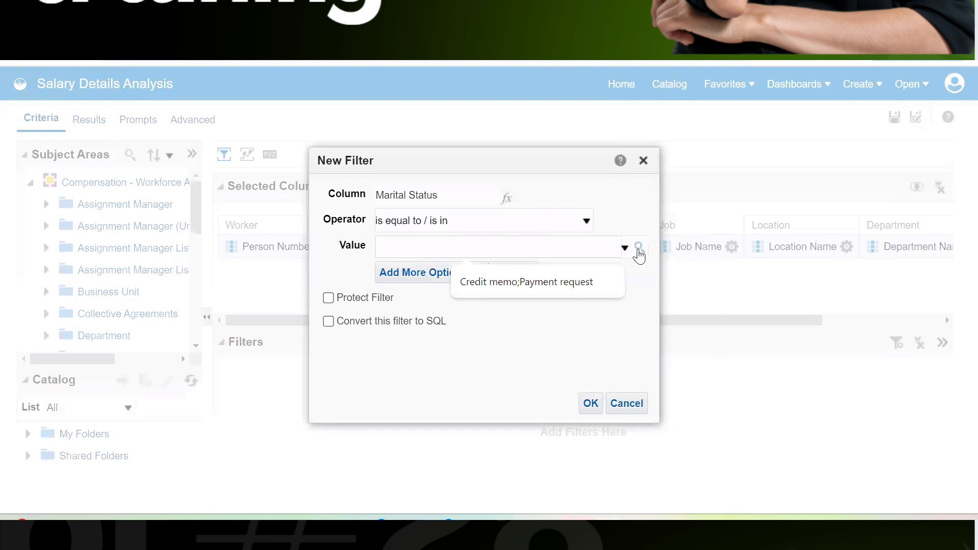
left_click(639, 250)
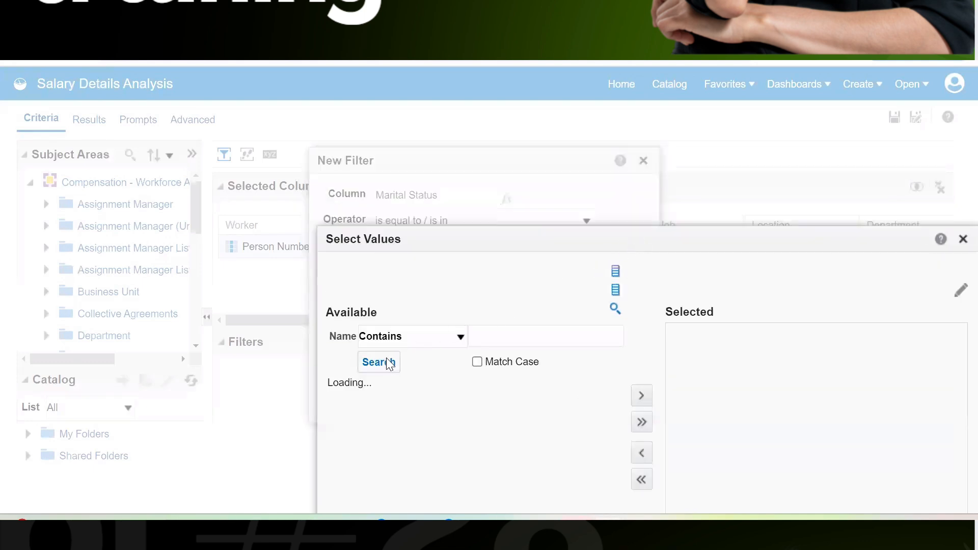
Search the available marital status values for names that start with "Sing".
left_click(499, 332)
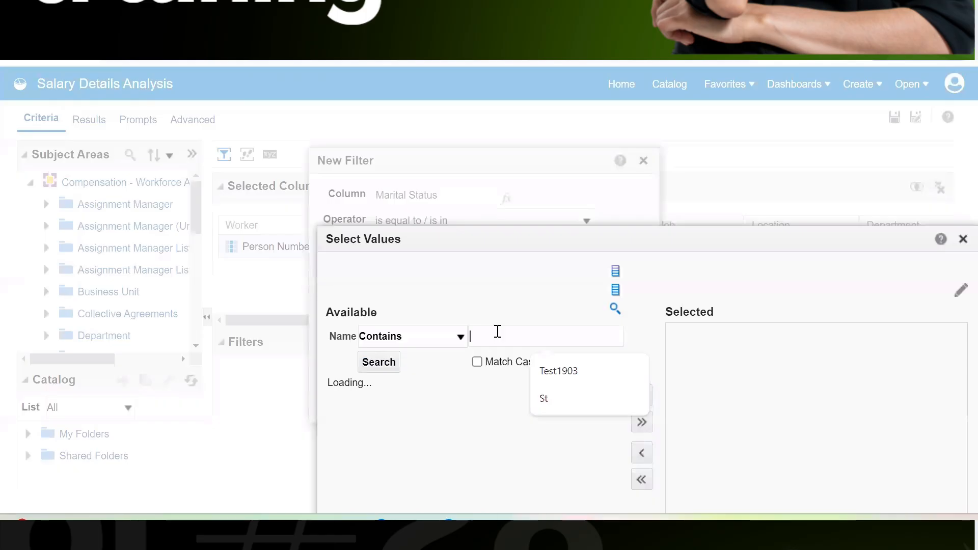
type("Sing")
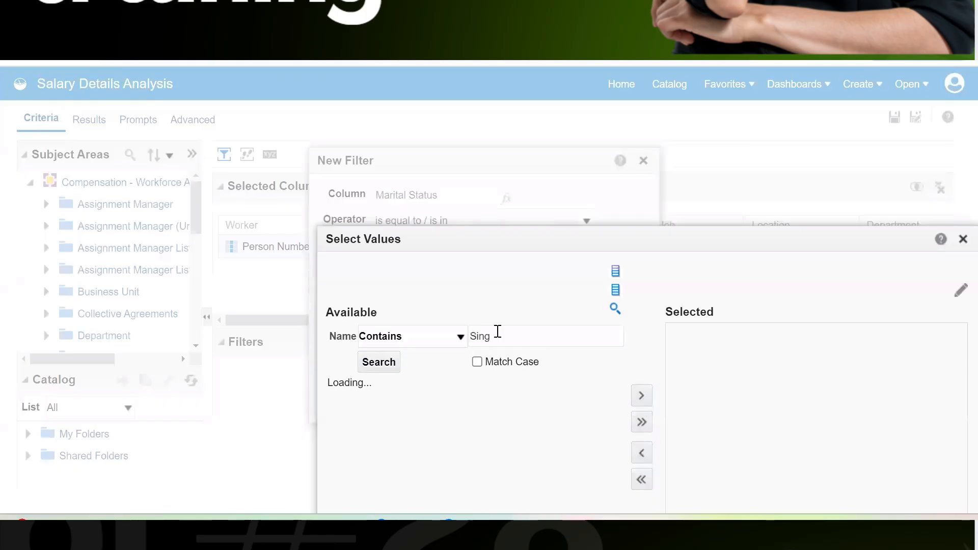
left_click(378, 363)
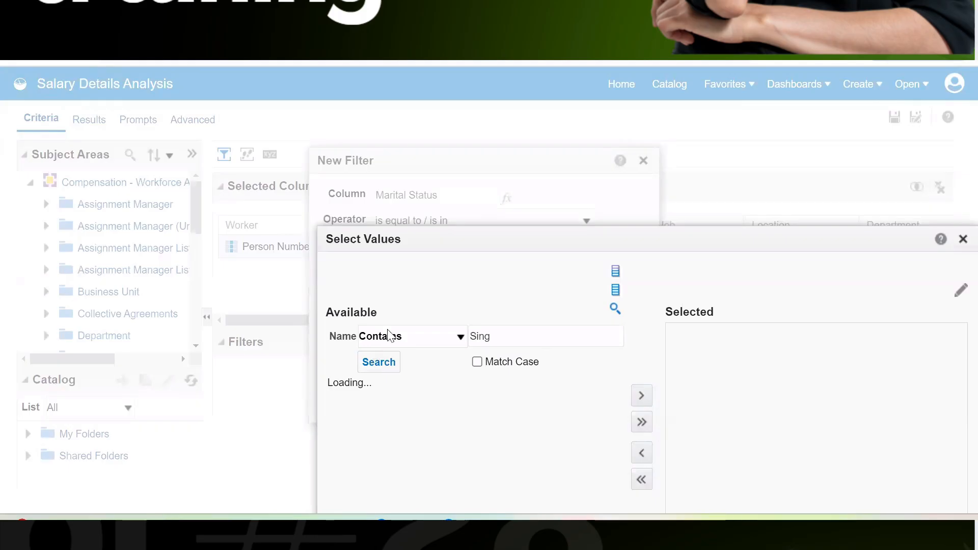
left_click(429, 343)
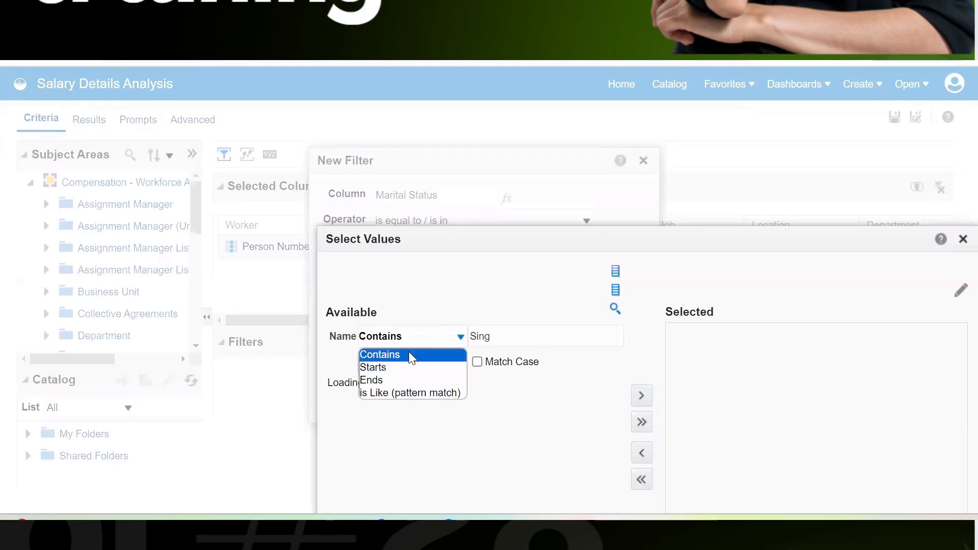
left_click(404, 368)
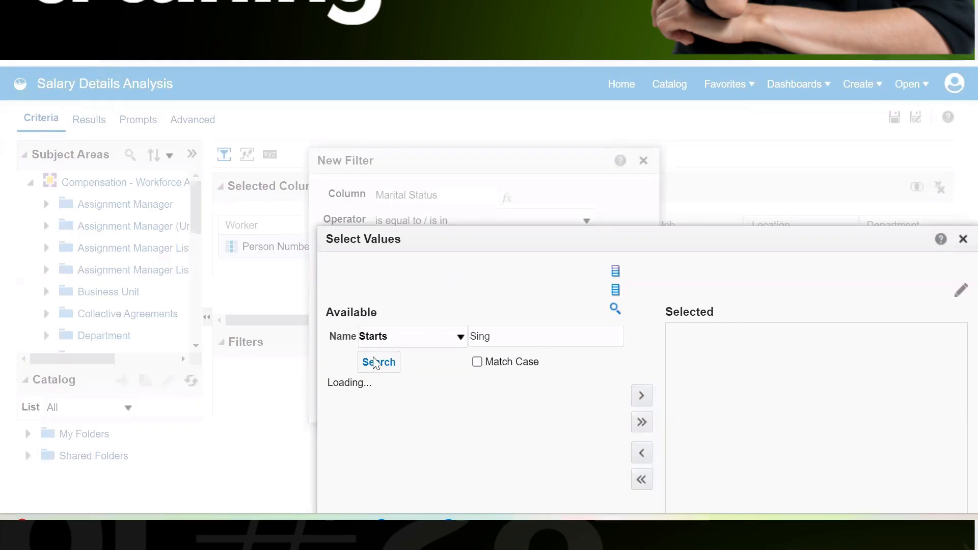
left_click_drag(589, 234, 504, 150)
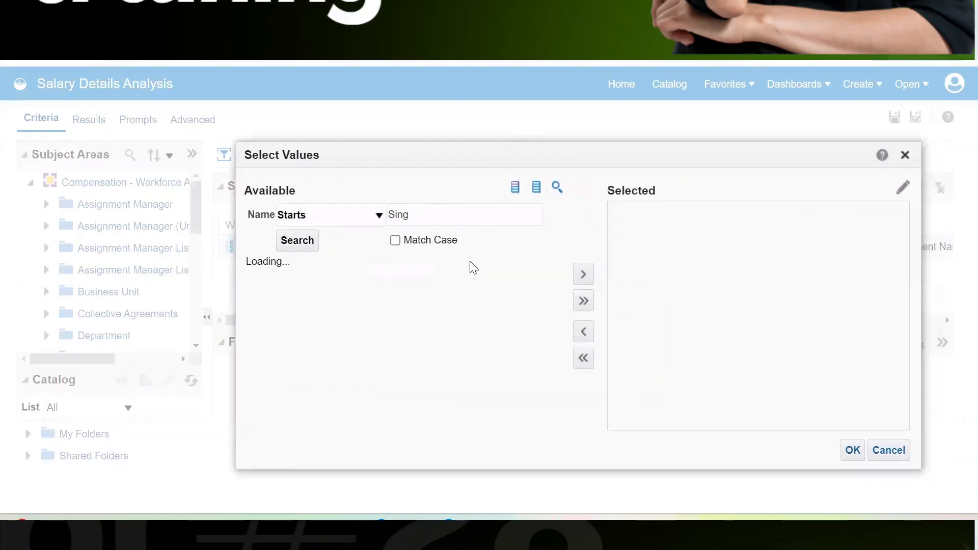
left_click(300, 244)
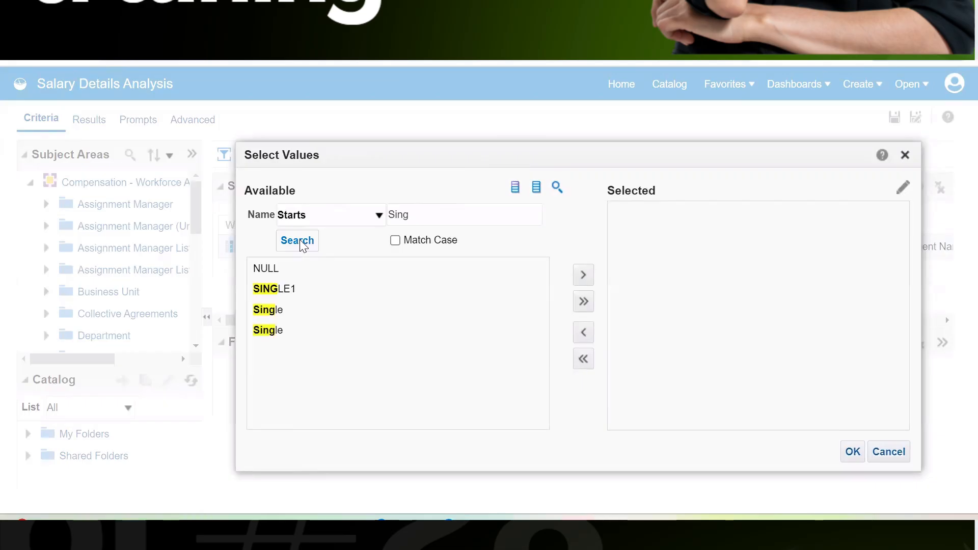
Select the first value "Single" and apply the filter Marital Status is equal to / is in Single.
left_click(276, 309)
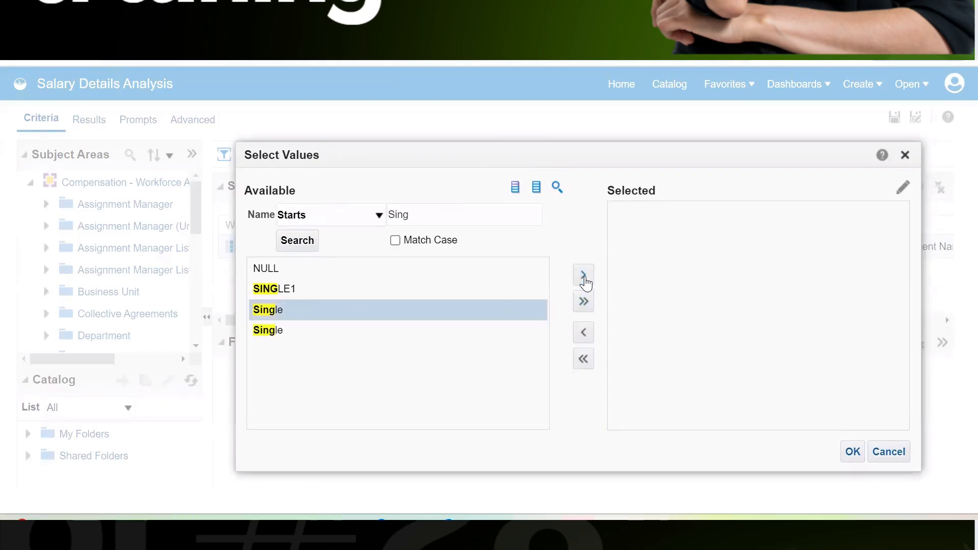
left_click(584, 278)
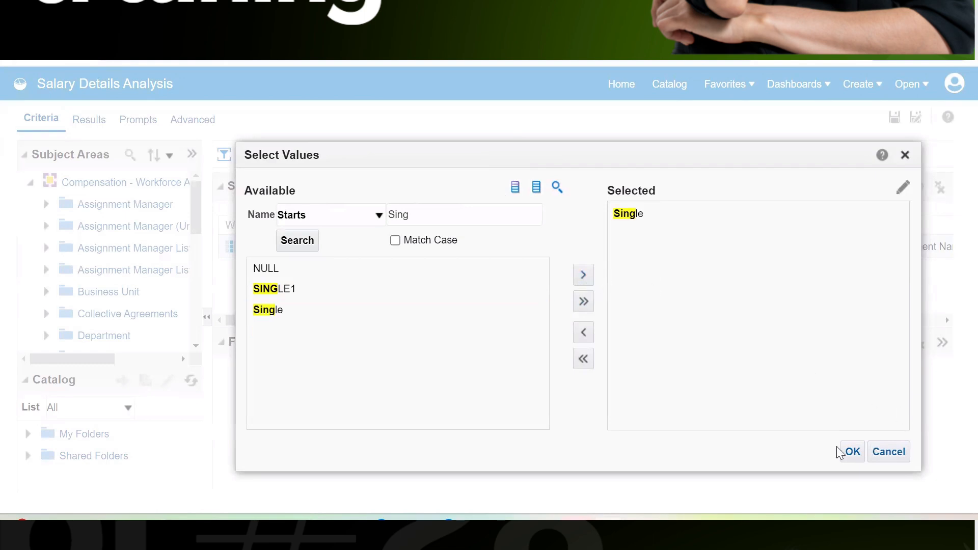
left_click(852, 452)
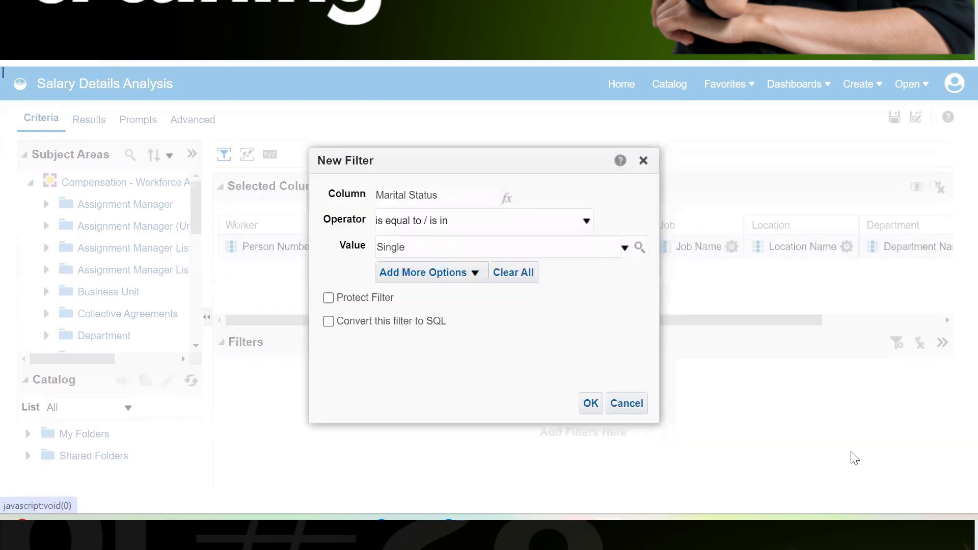
left_click(591, 407)
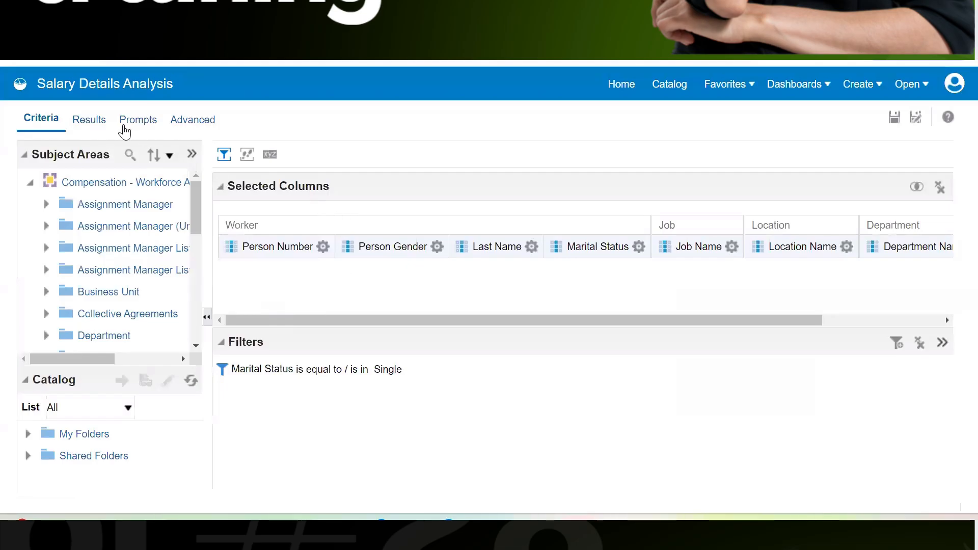
Display the filtered results and examine the table's rows and its Salary Amount column.
left_click(97, 121)
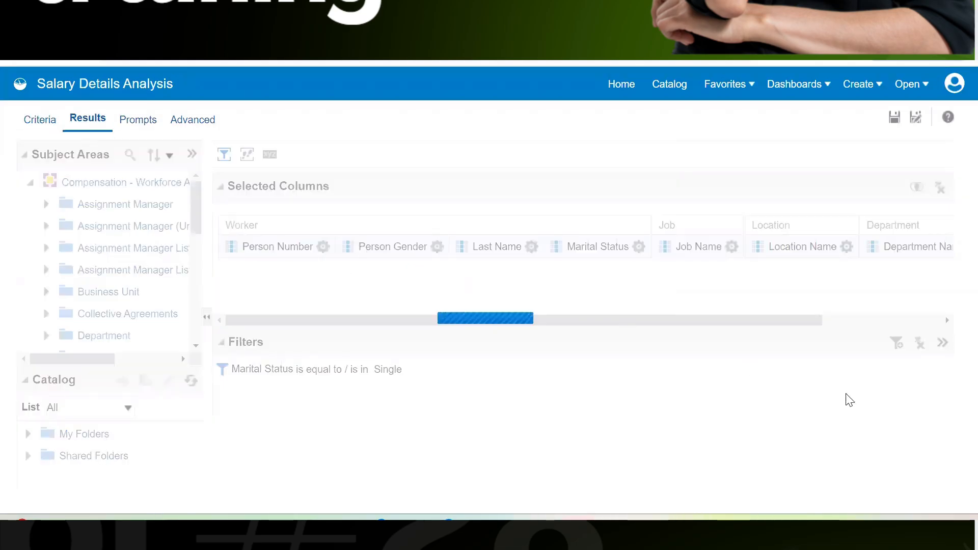
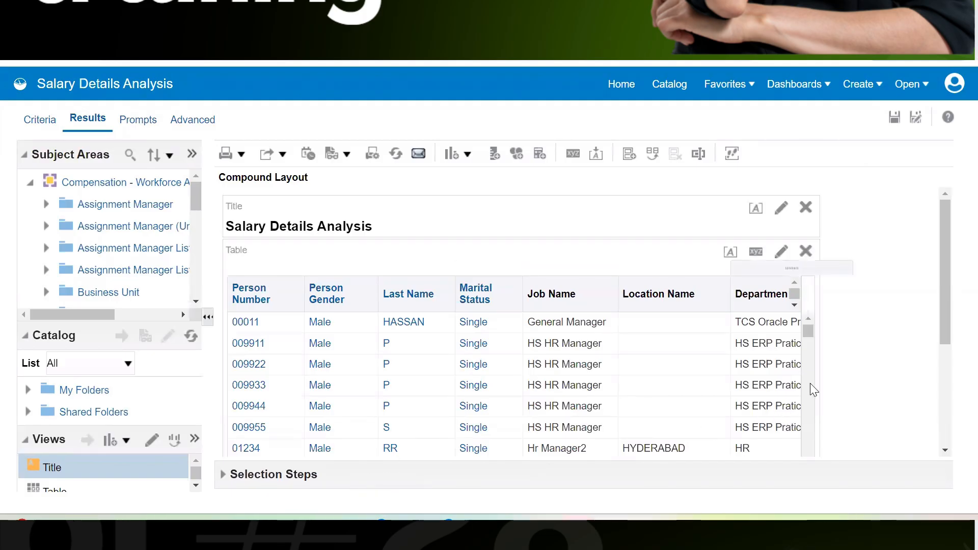
left_click_drag(944, 313, 939, 409)
left_click_drag(647, 428, 793, 442)
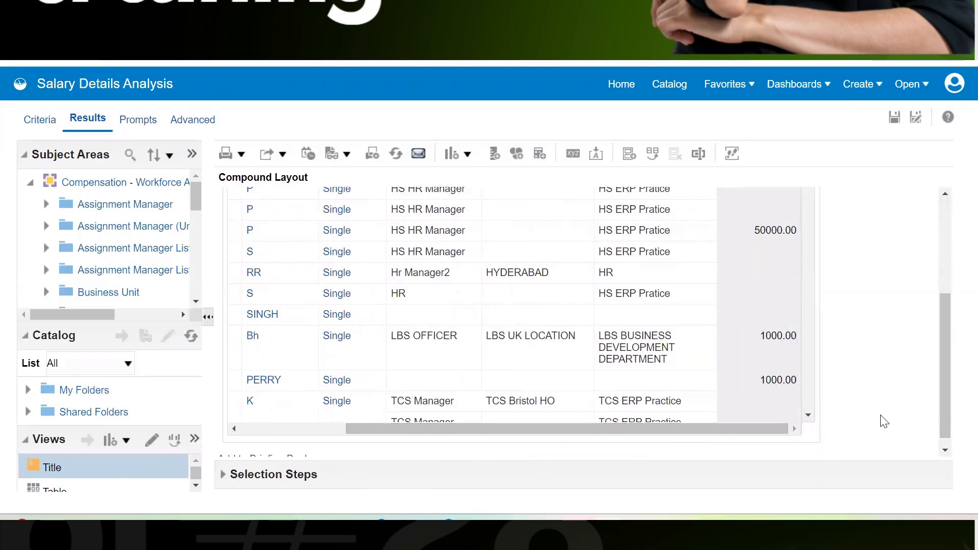
left_click_drag(947, 388, 950, 343)
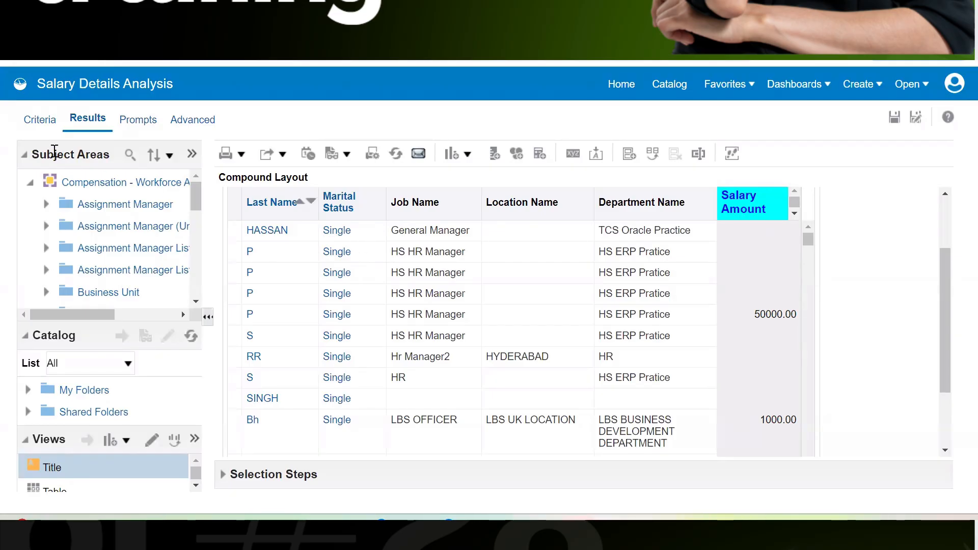
Return to the analysis criteria and add a filter on the Salary Amount column with the operator is not null.
left_click(41, 121)
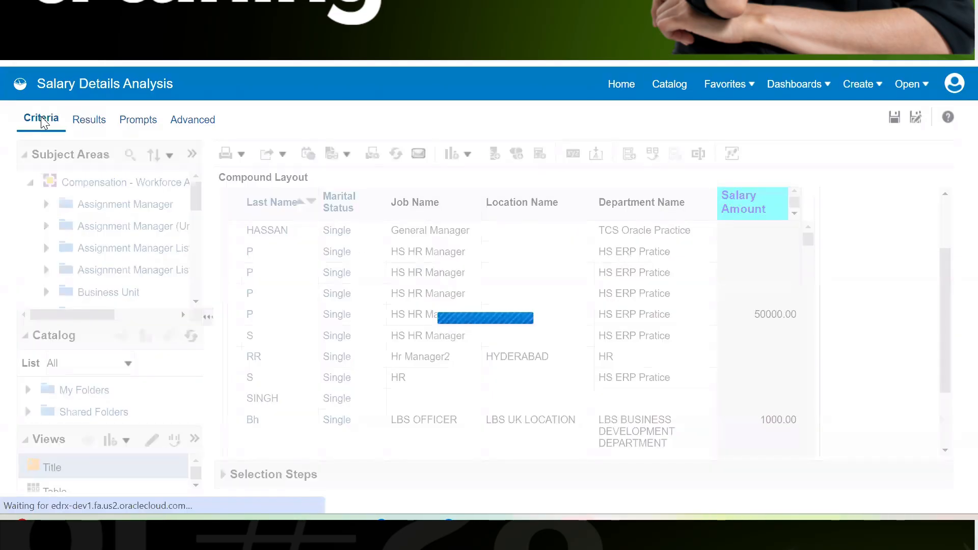
left_click(640, 247)
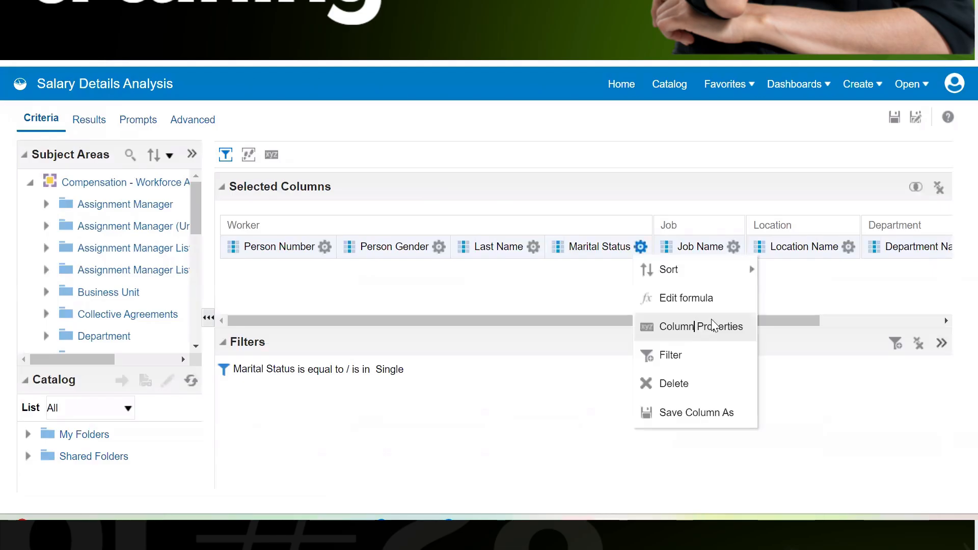
left_click(714, 323)
left_click_drag(582, 318, 841, 323)
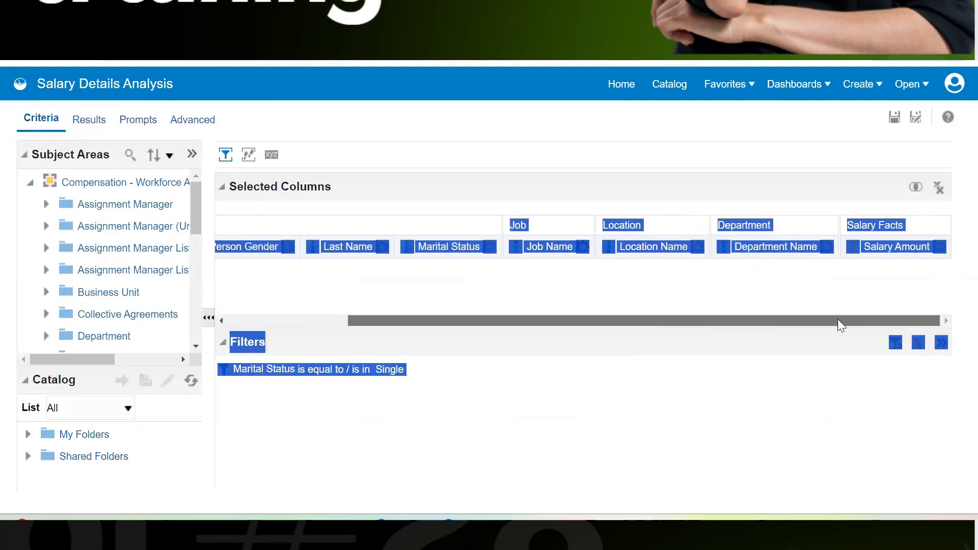
left_click(873, 279)
left_click(940, 248)
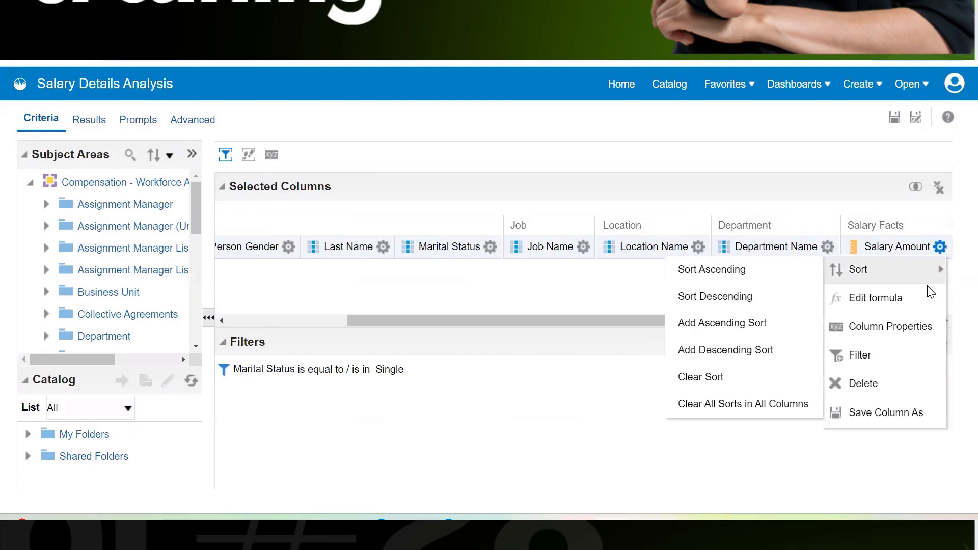
left_click(850, 356)
left_click(507, 220)
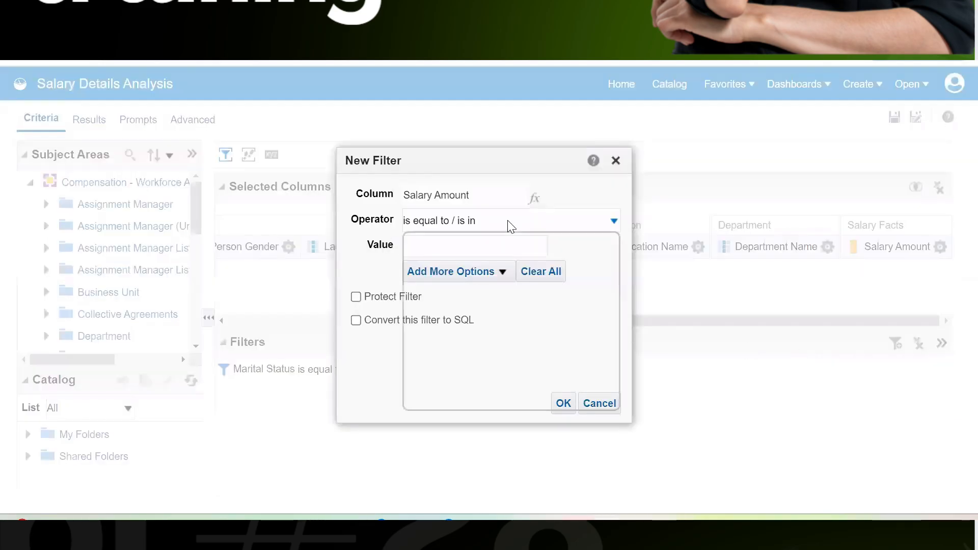
left_click(472, 340)
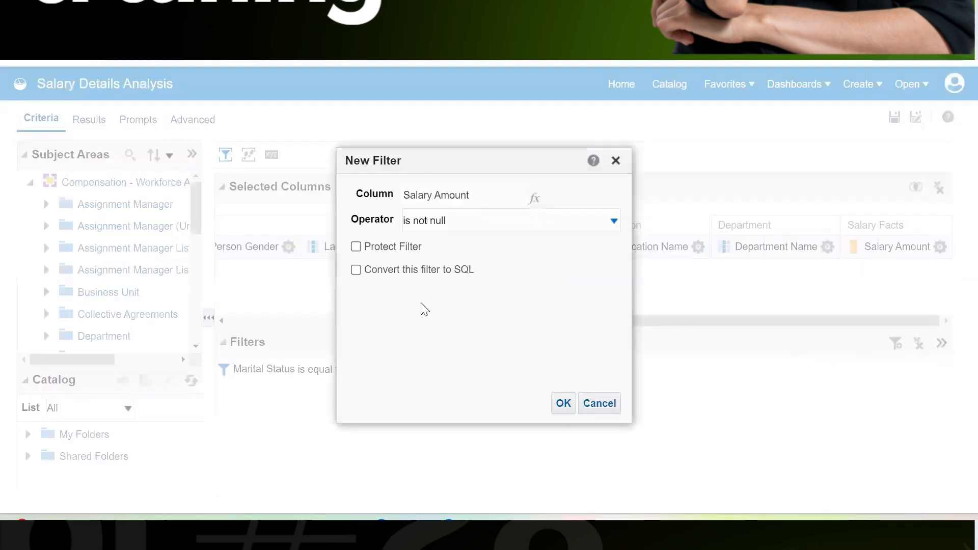
left_click(563, 401)
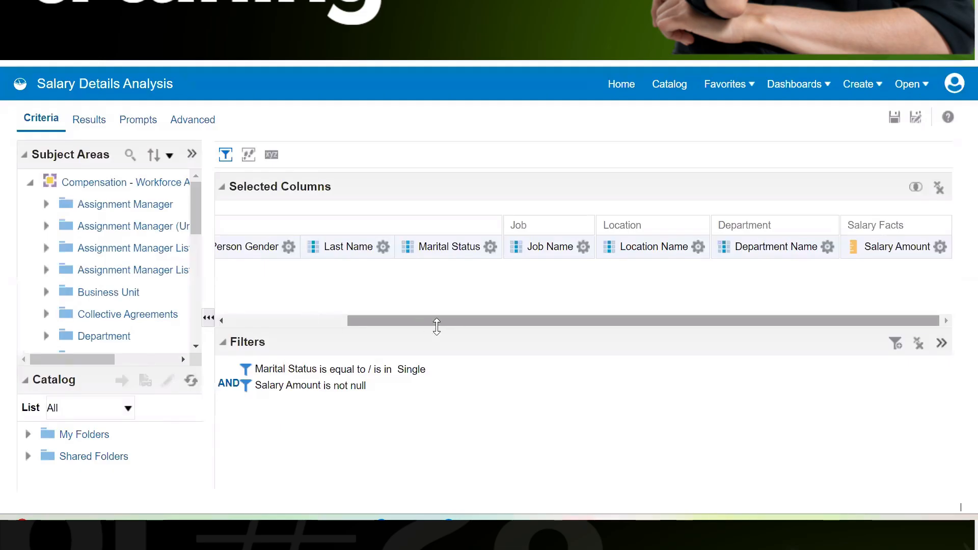
Delete the Marital Status filter from the analysis filters.
mouse_move(430, 376)
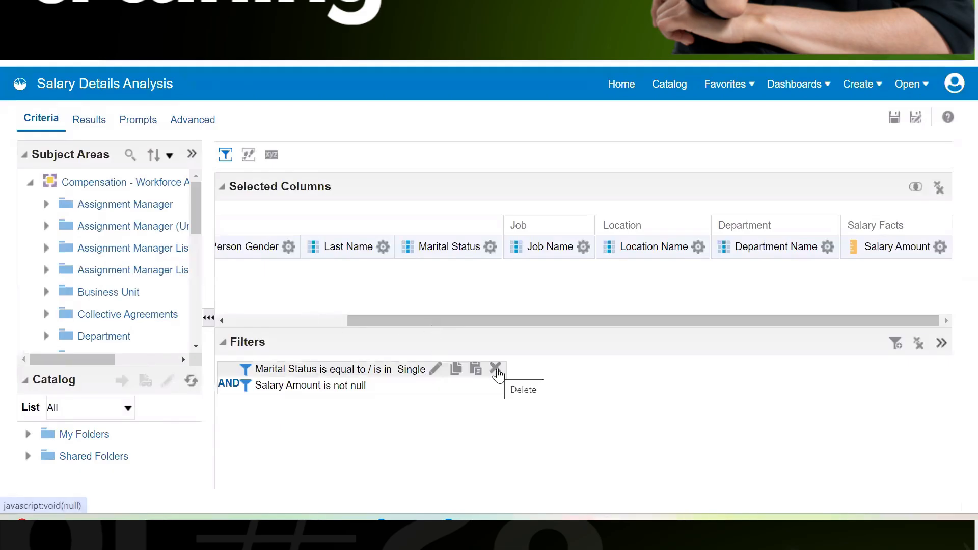
left_click(495, 370)
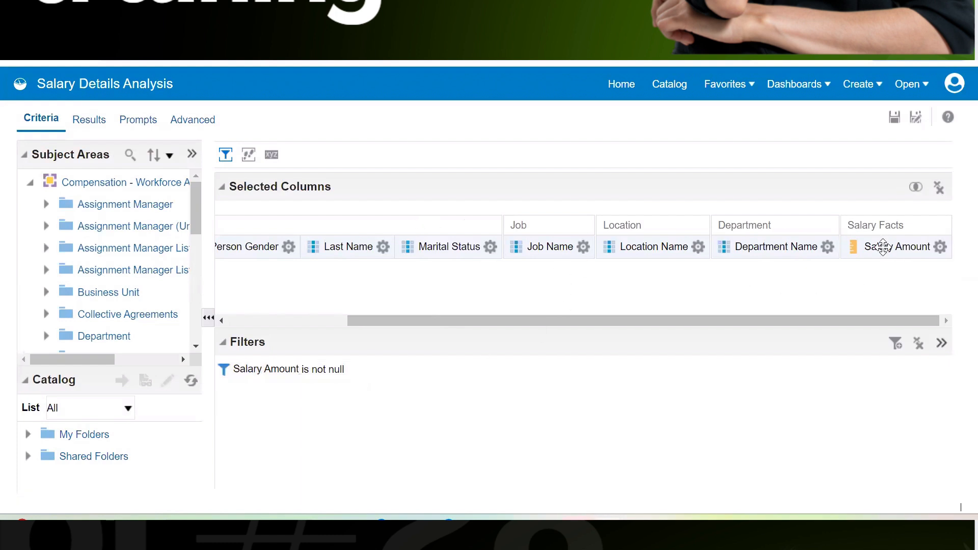
left_click(938, 249)
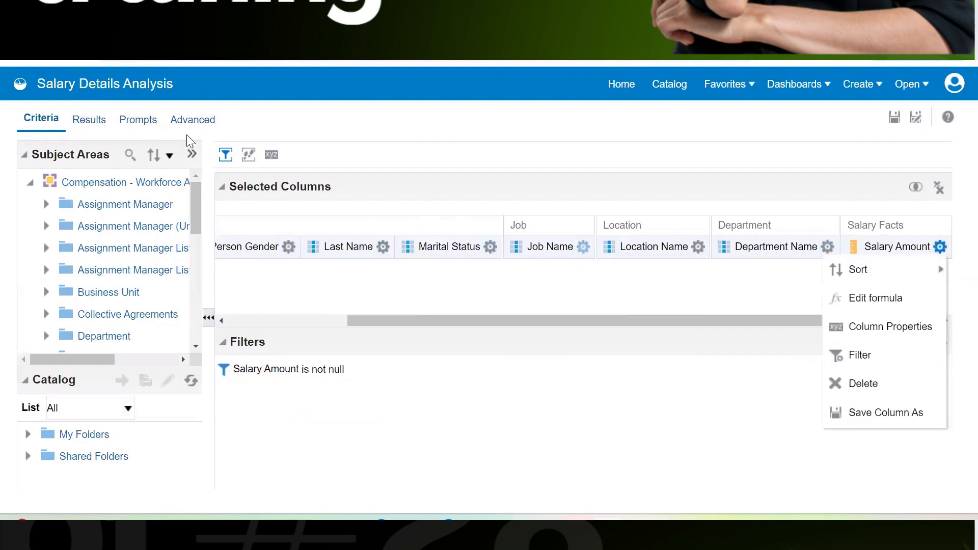
Display the analysis results and examine the Salary Amount column across the table's rows for empty values.
left_click(79, 122)
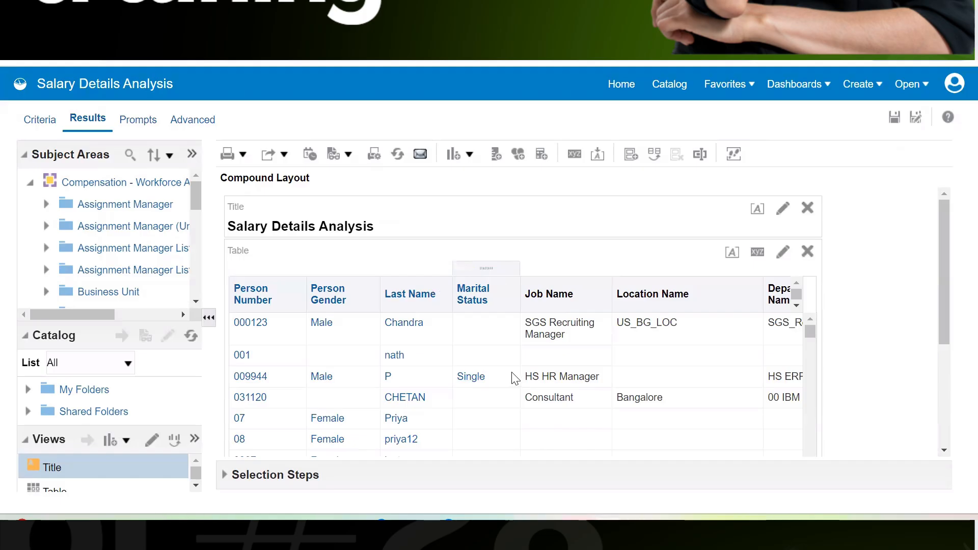
scroll(514, 378, "down", 1)
scroll(515, 378, "down", 2)
left_click_drag(948, 289, 948, 419)
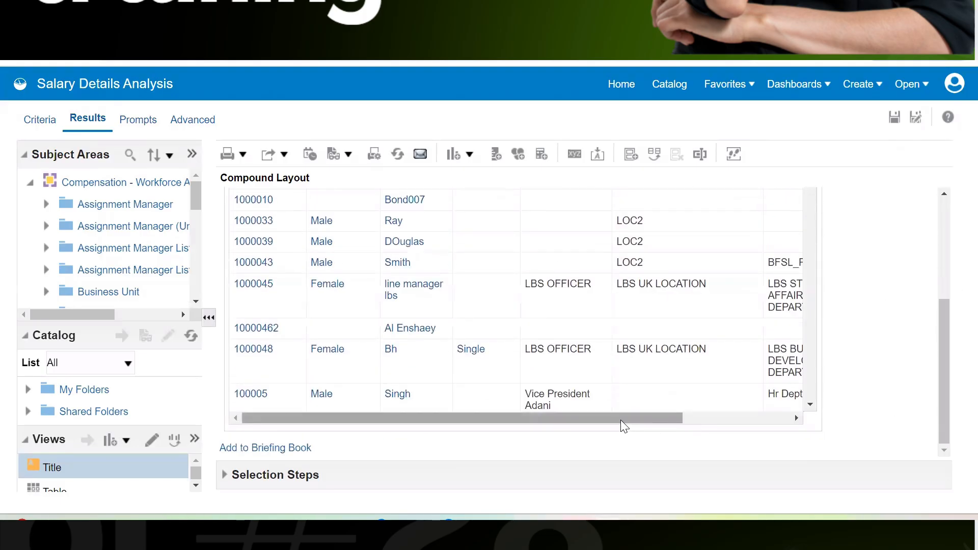
left_click_drag(620, 419, 819, 425)
scroll(792, 331, "up", 3)
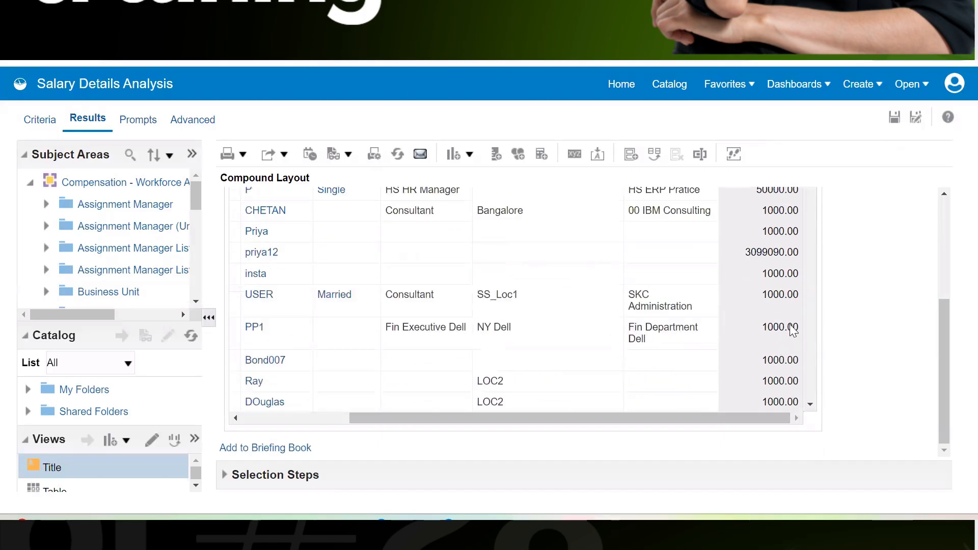
left_click_drag(947, 363, 953, 430)
scroll(762, 308, "down", 10)
scroll(762, 307, "down", 6)
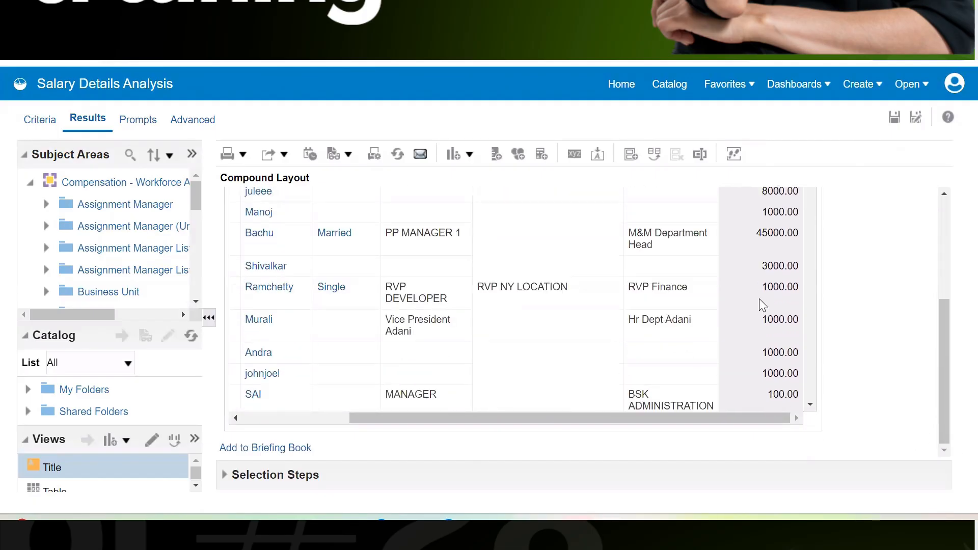
scroll(762, 304, "up", 8)
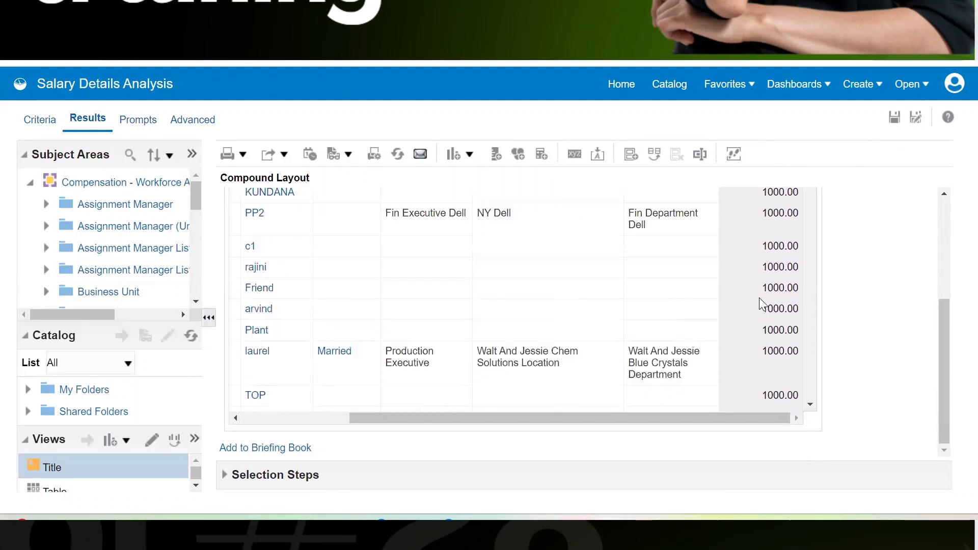
scroll(763, 305, "up", 3)
left_click_drag(945, 323, 932, 218)
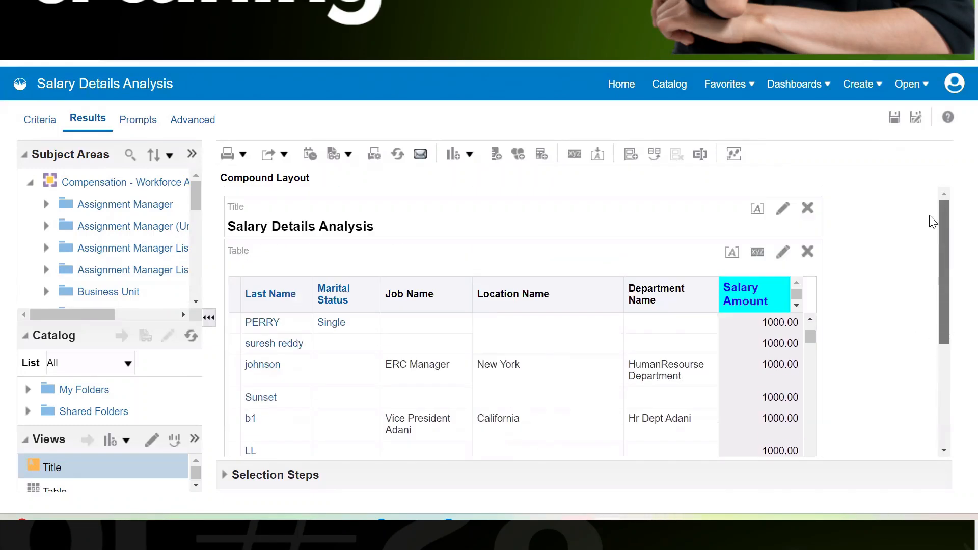
Examine the Style and Column Format settings in the Salary Amount column's properties, then close them without changes.
left_click(46, 121)
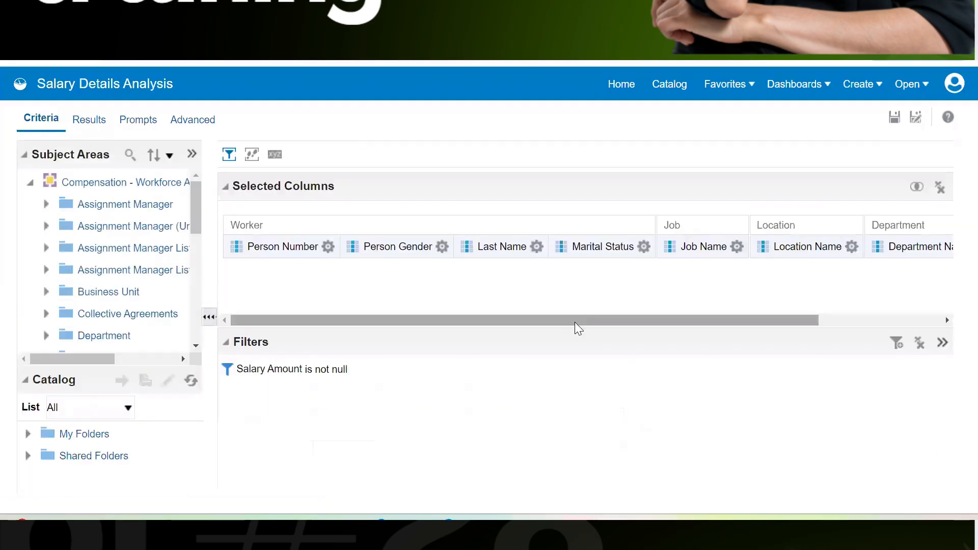
left_click_drag(576, 322, 828, 326)
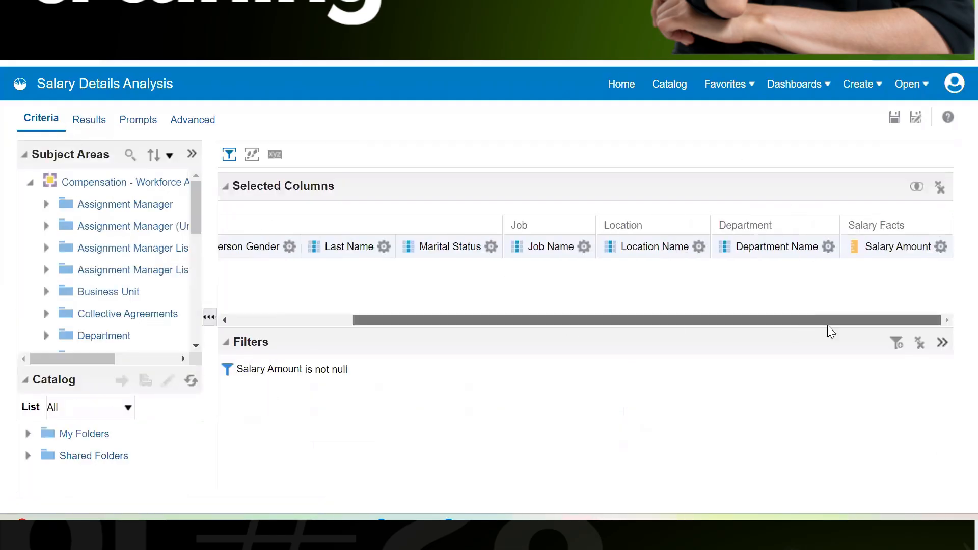
left_click(940, 247)
left_click(880, 328)
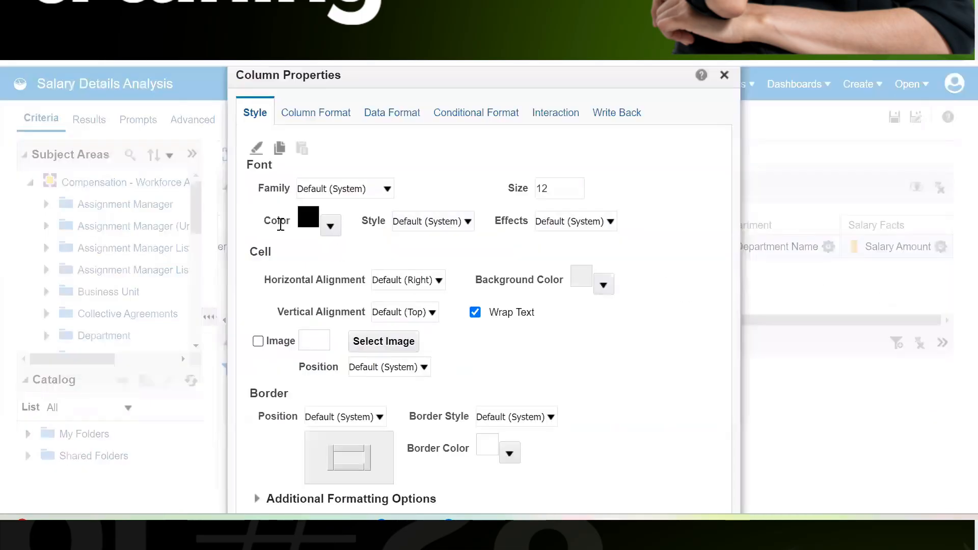
left_click(316, 114)
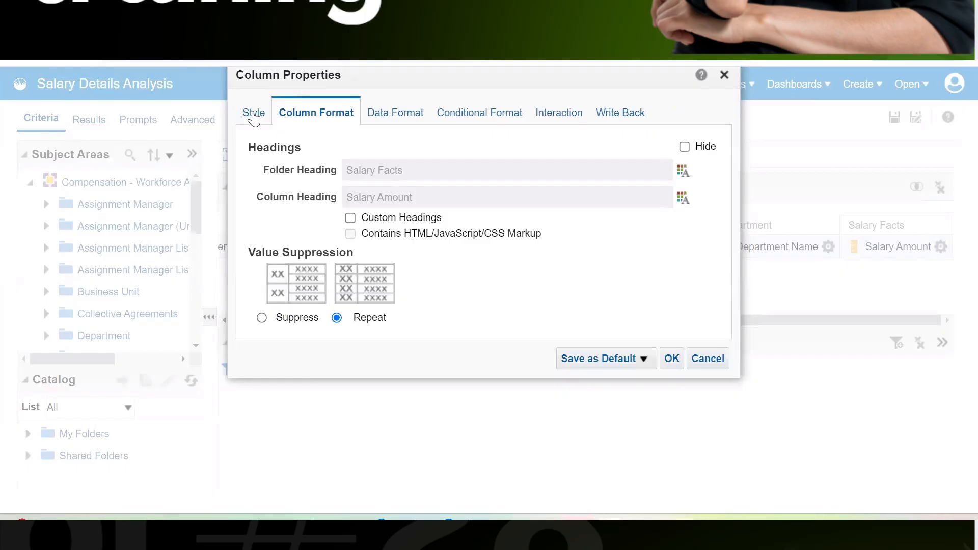
left_click(255, 115)
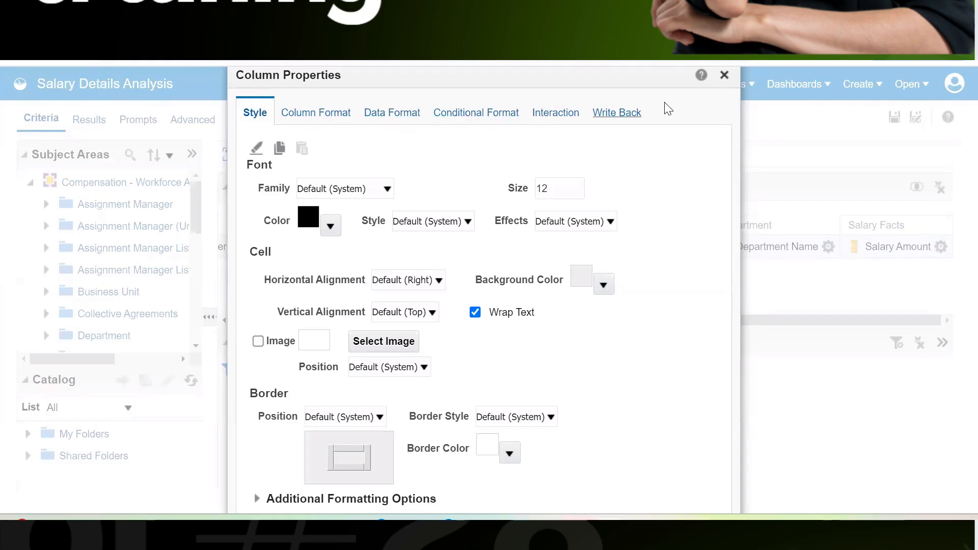
left_click(724, 76)
left_click_drag(471, 318, 300, 305)
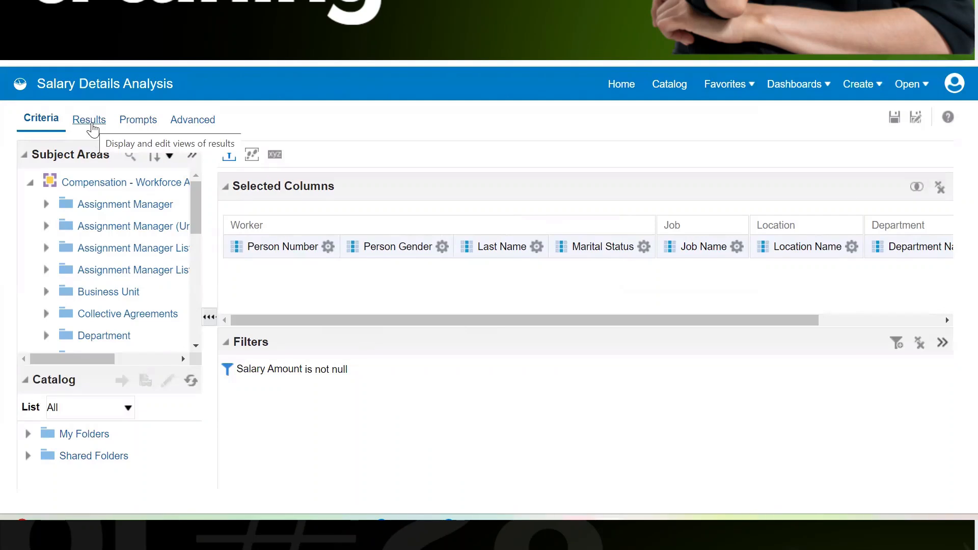
Display the results again and examine how the Salary Amount column and its heading are formatted.
left_click(89, 120)
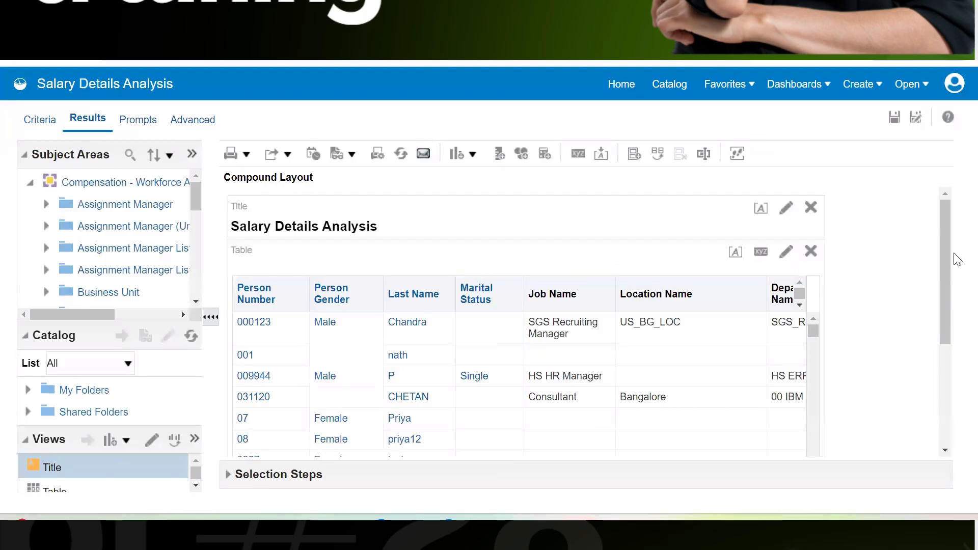
left_click_drag(944, 293, 938, 398)
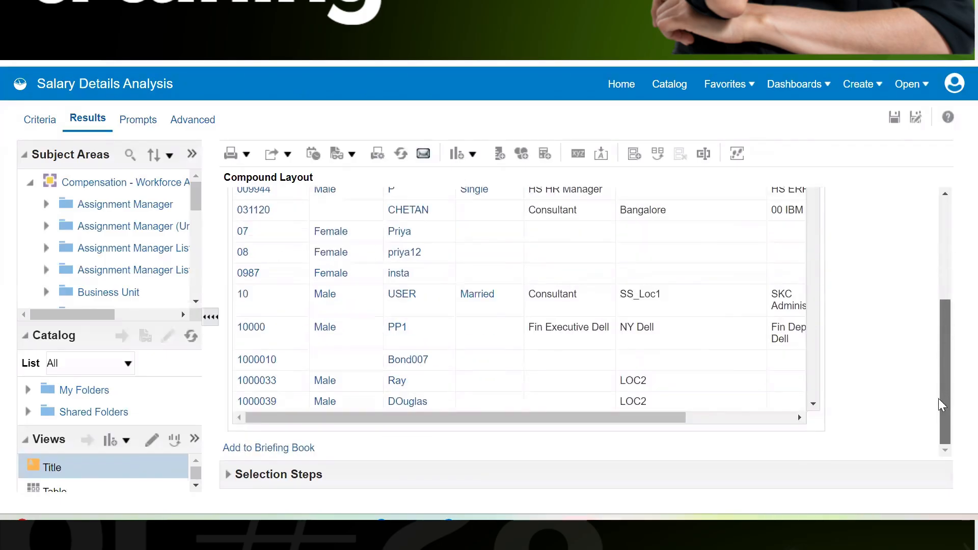
left_click_drag(631, 426, 759, 430)
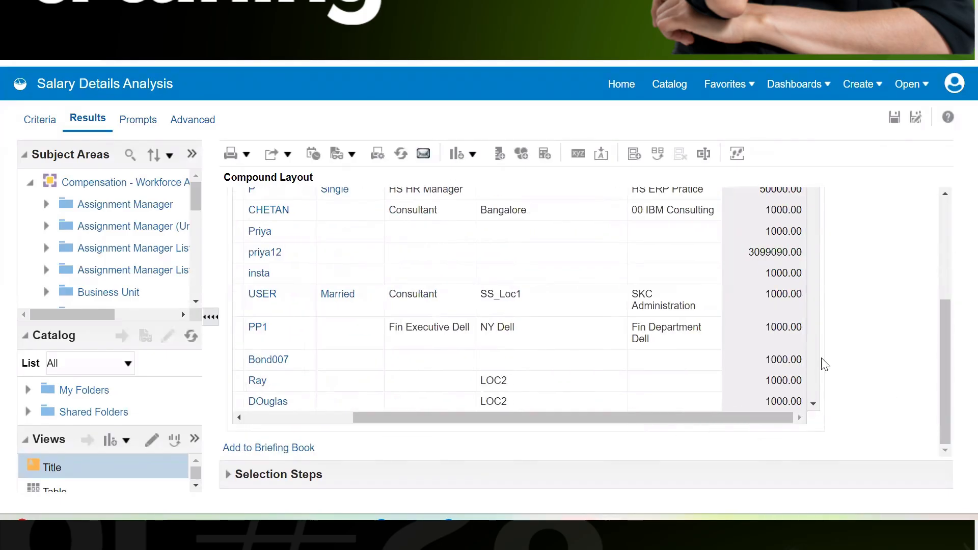
left_click_drag(947, 411, 953, 285)
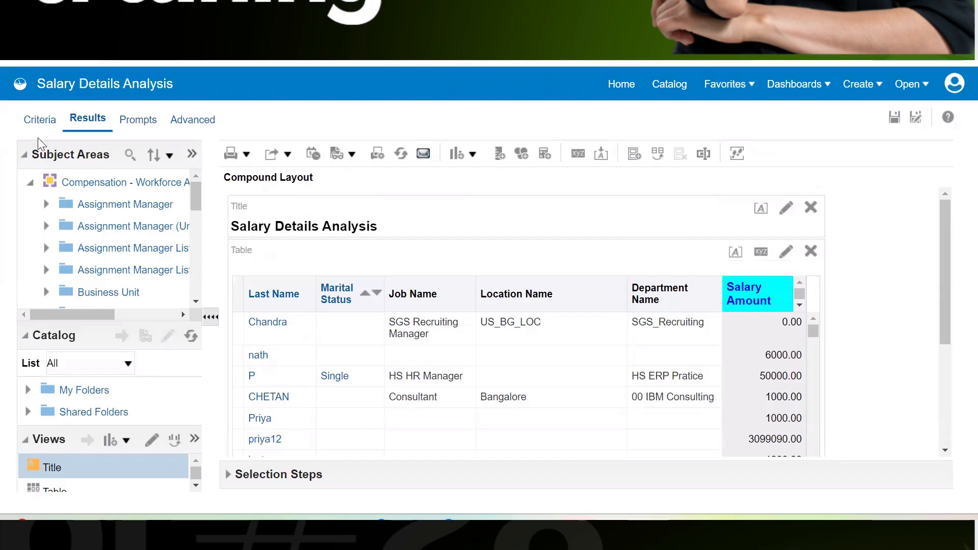
In the Salary Amount column's properties, override the default data format and set the decimal places to 3.
left_click(38, 120)
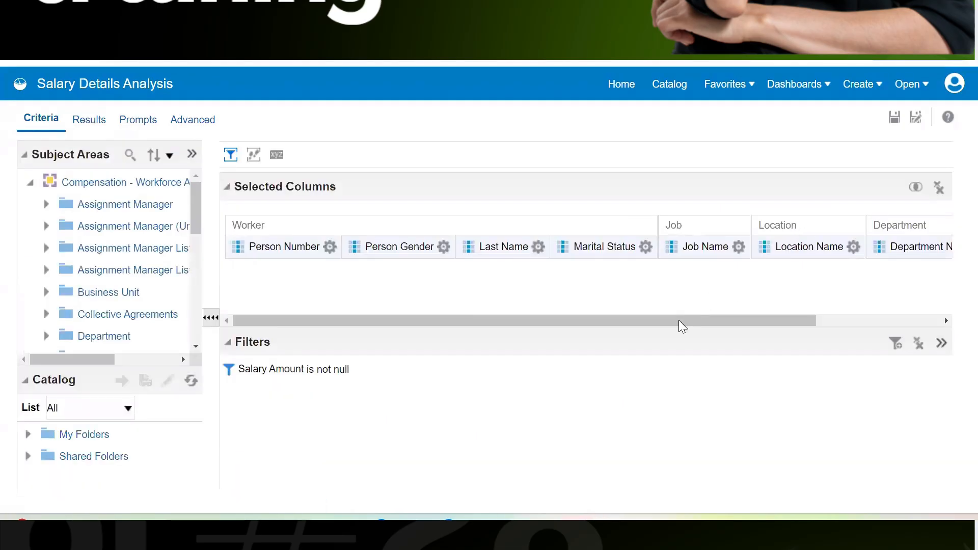
left_click_drag(681, 321, 819, 321)
left_click(940, 248)
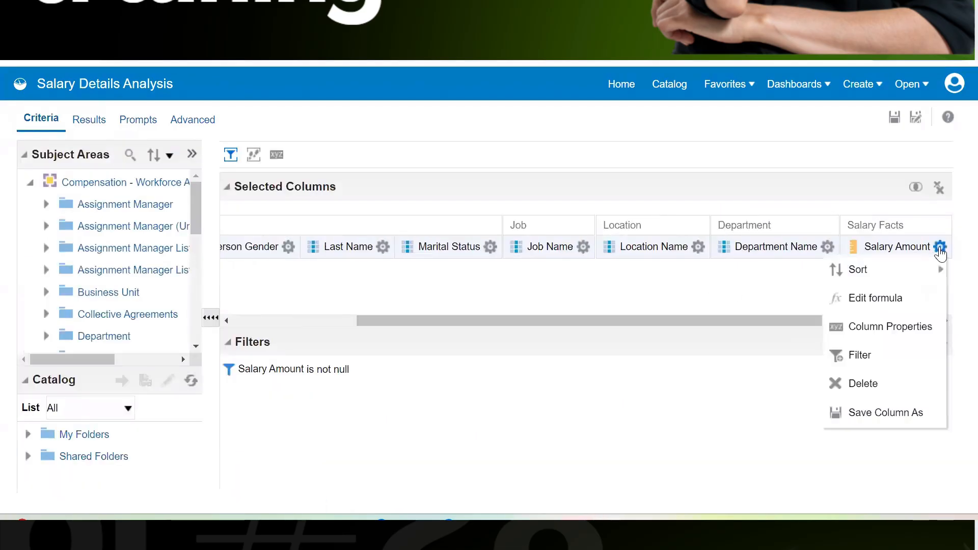
left_click(900, 326)
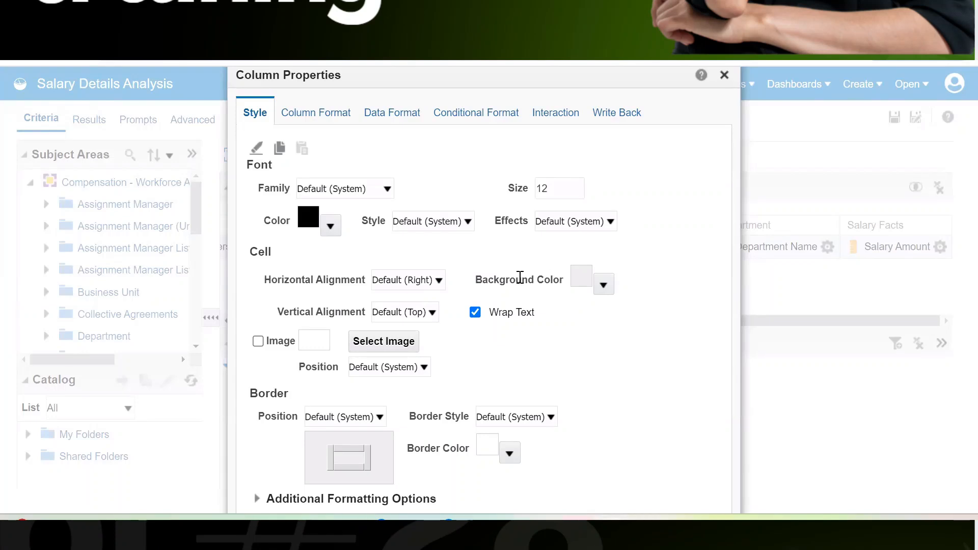
left_click_drag(475, 284, 578, 284)
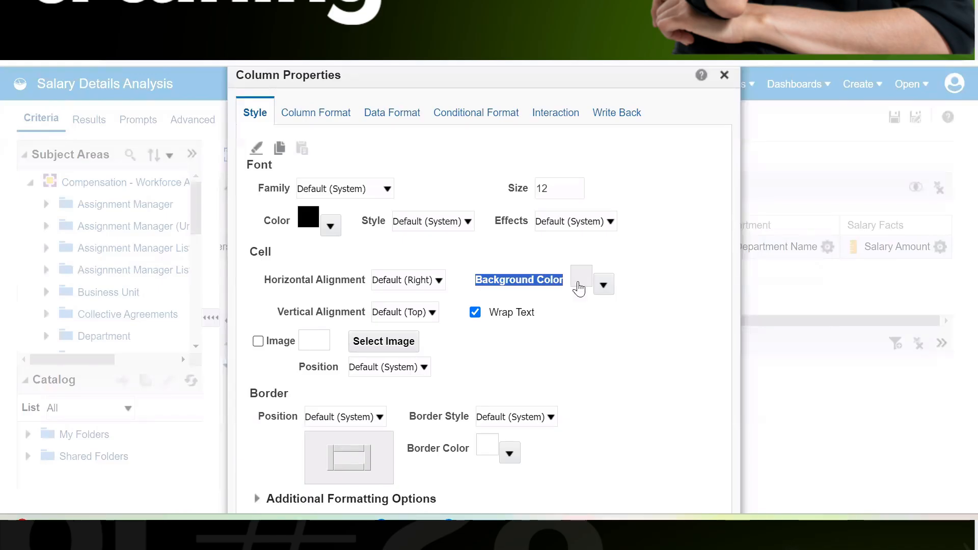
left_click(571, 337)
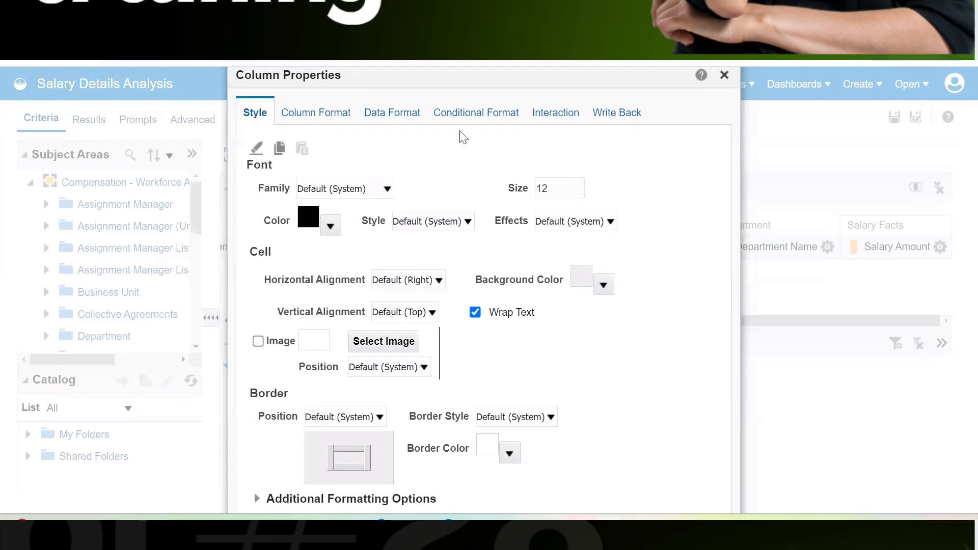
left_click(392, 121)
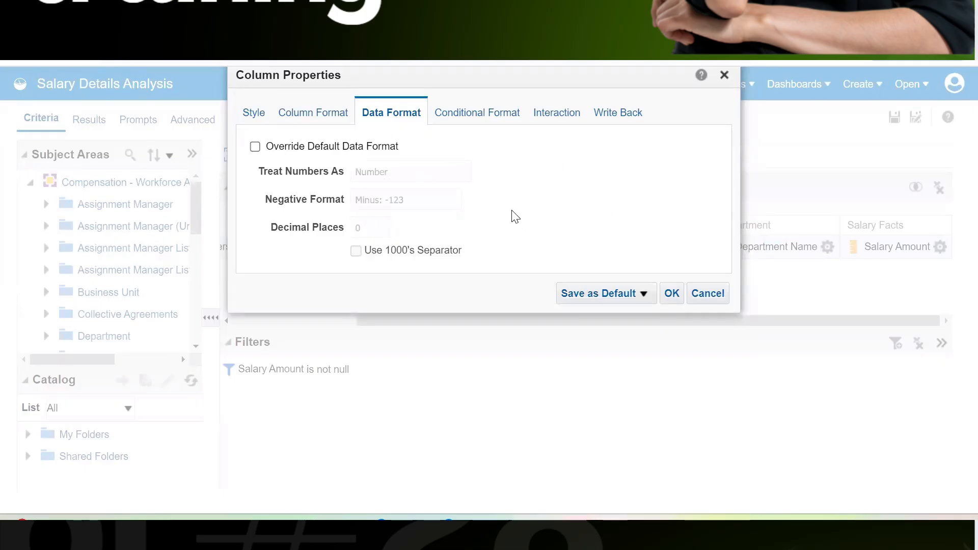
left_click(255, 148)
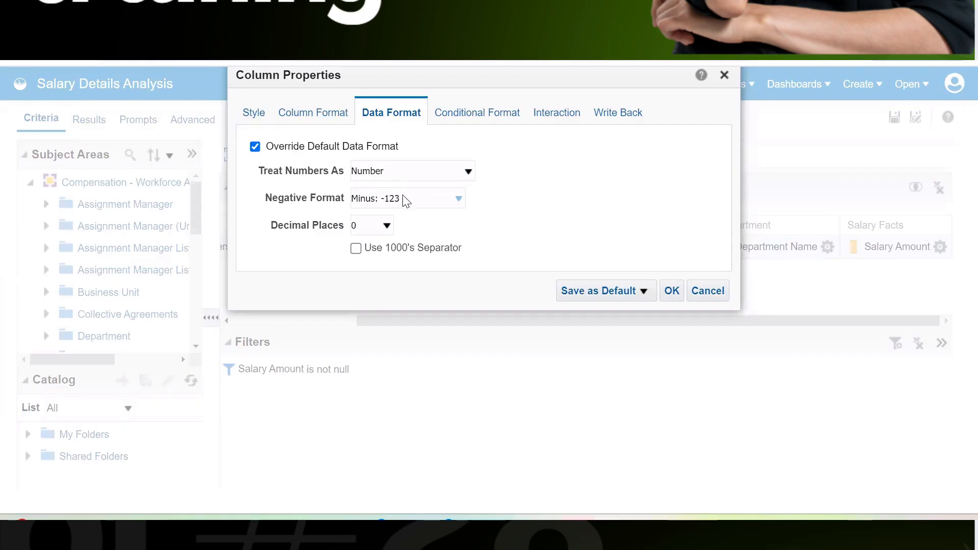
left_click(375, 228)
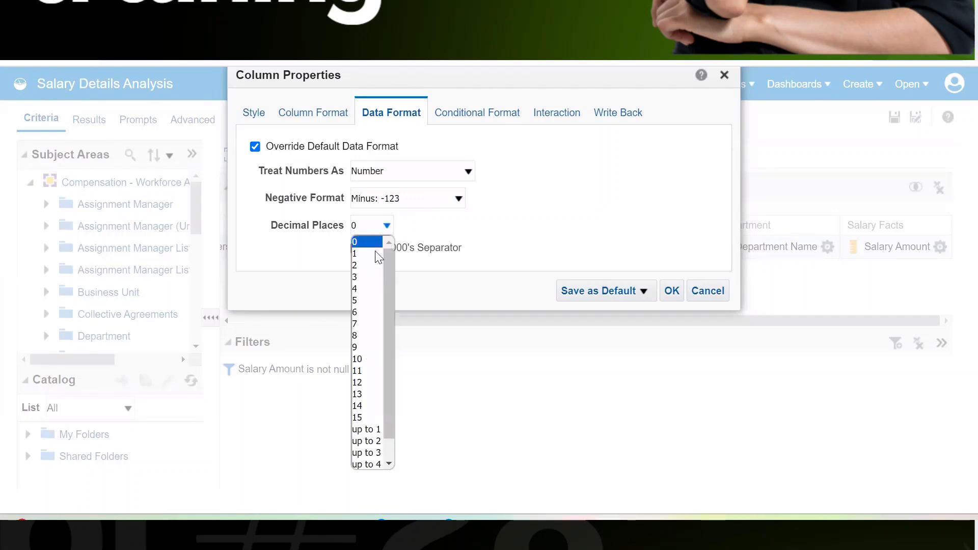
left_click(372, 277)
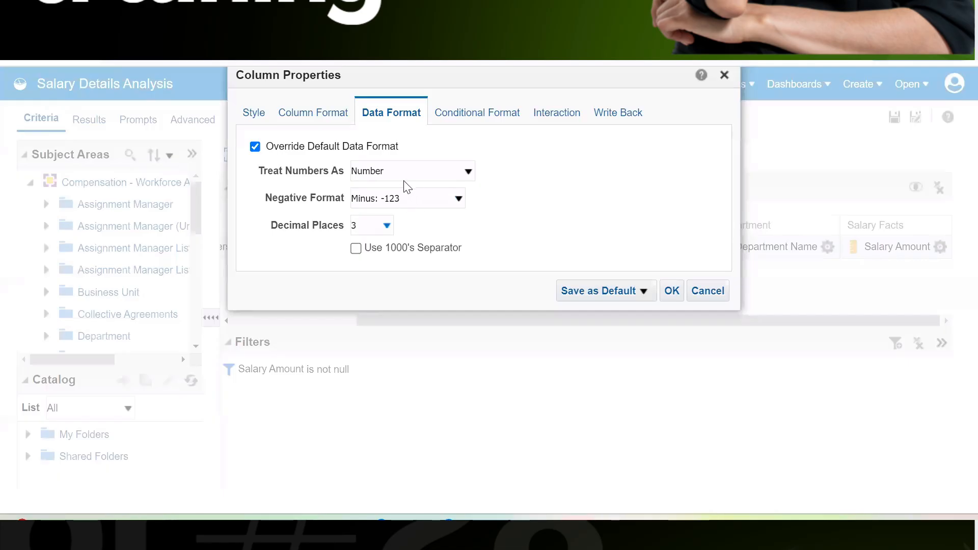
Set the Salary Amount column's negative format to Parentheses (red): (123), trying the other negative formats first, and apply the column properties.
left_click(428, 200)
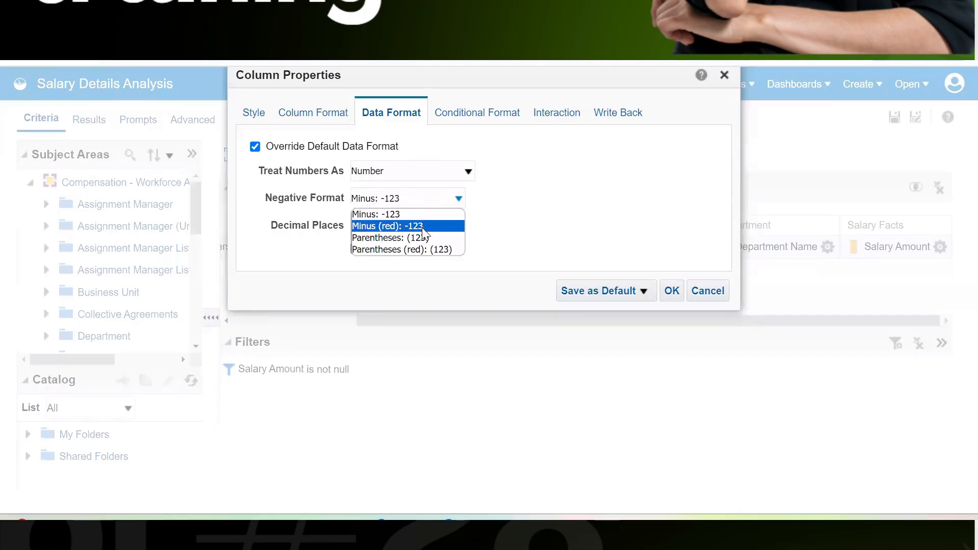
left_click(423, 229)
left_click(435, 202)
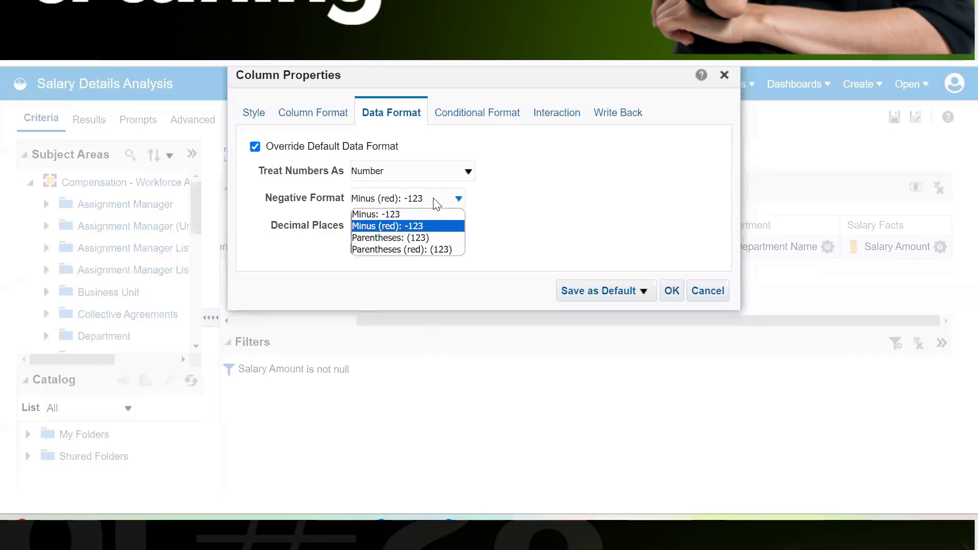
left_click(437, 237)
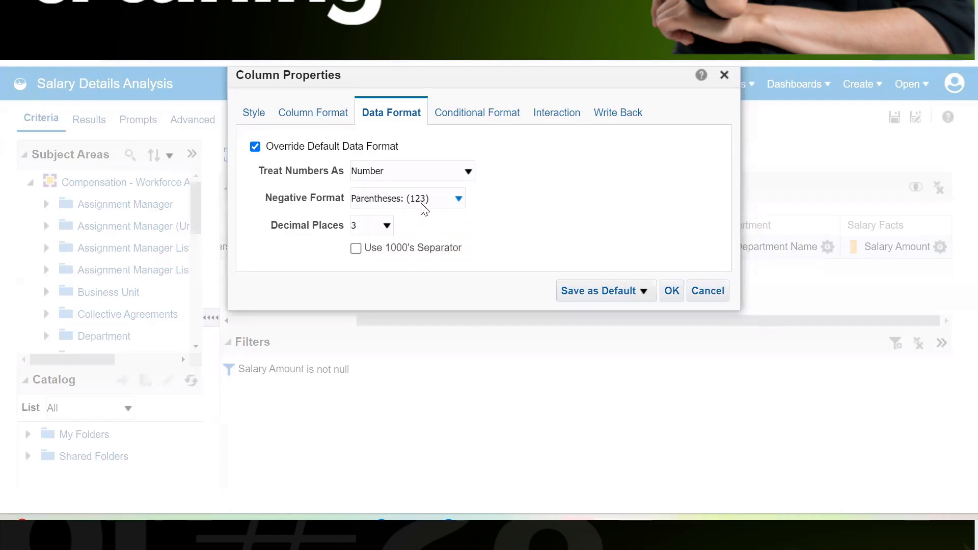
left_click(443, 203)
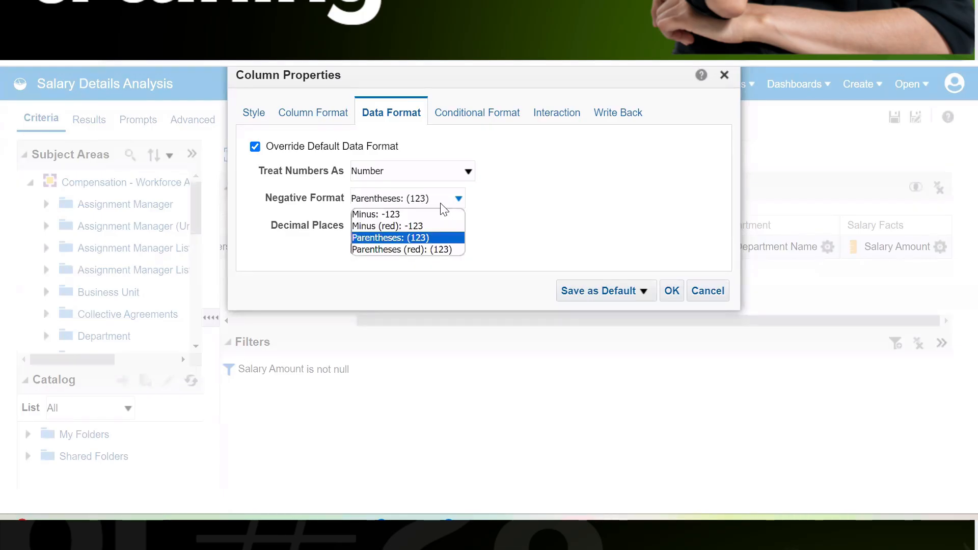
left_click(442, 250)
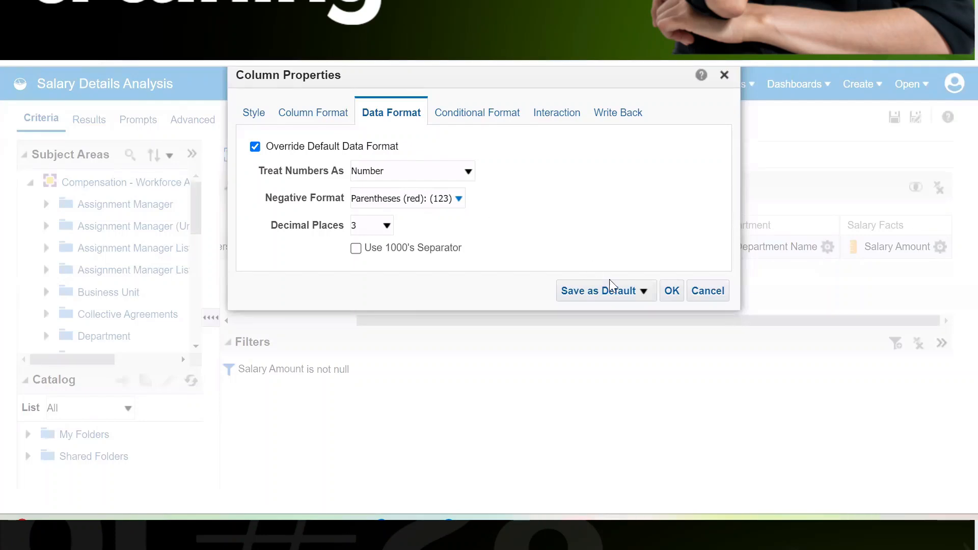
left_click(672, 290)
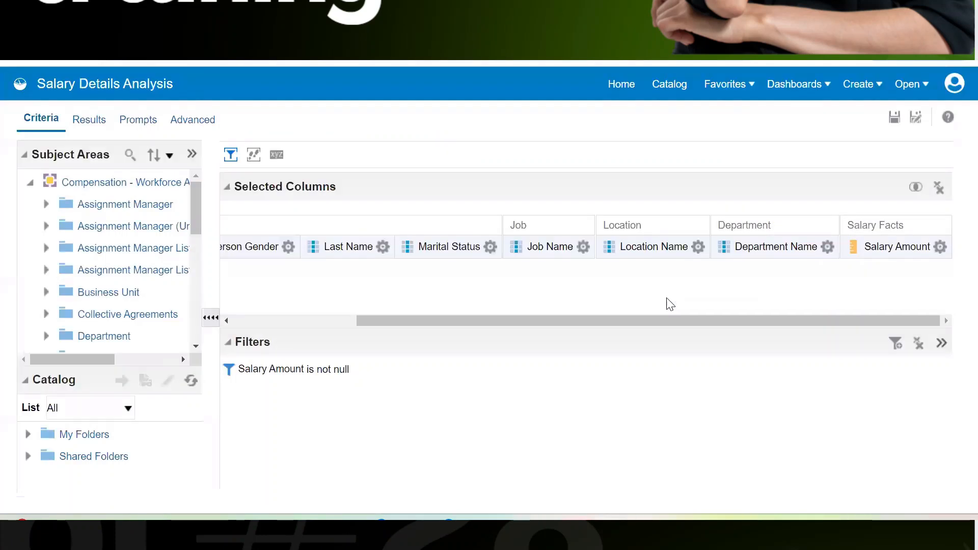
Display the analysis results and examine the number format of the Salary Amount column.
left_click(97, 125)
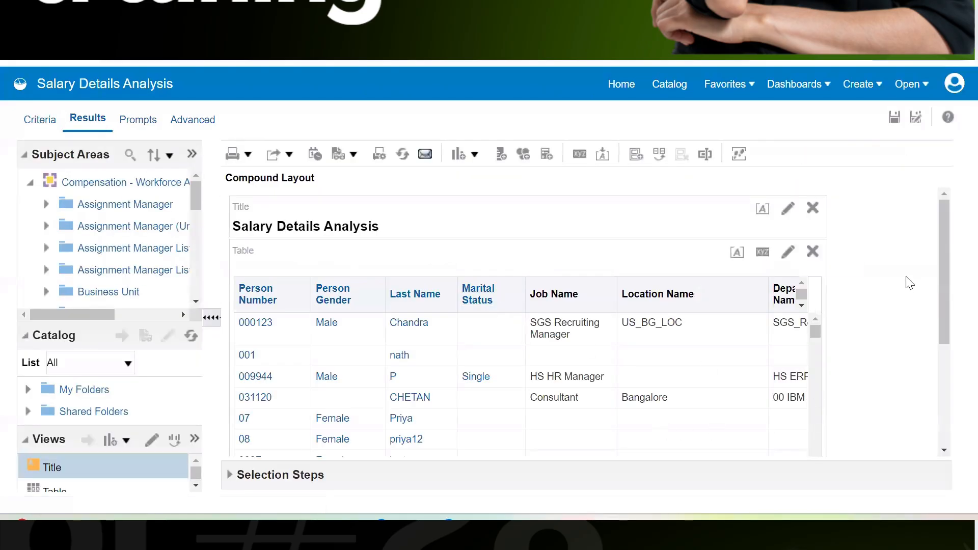
left_click_drag(940, 282, 869, 375)
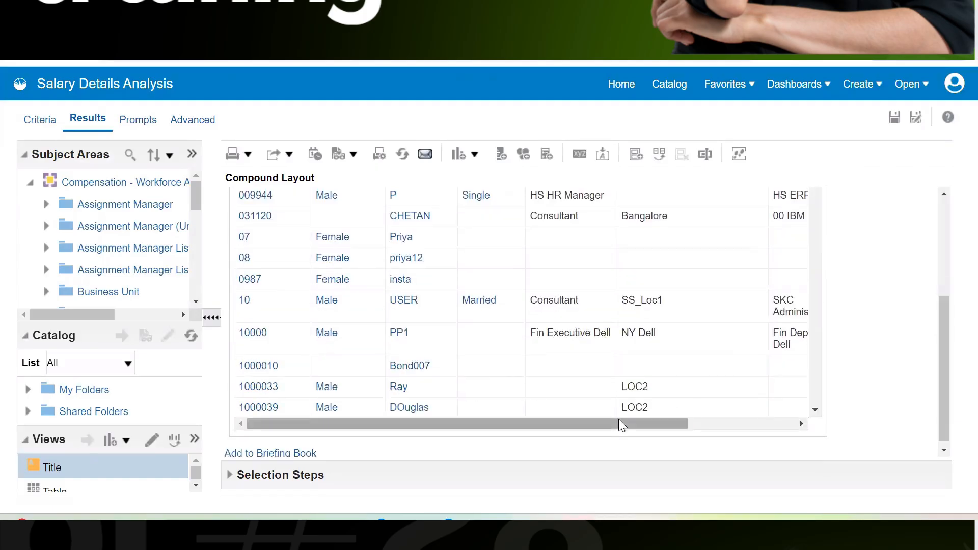
left_click_drag(624, 424, 788, 421)
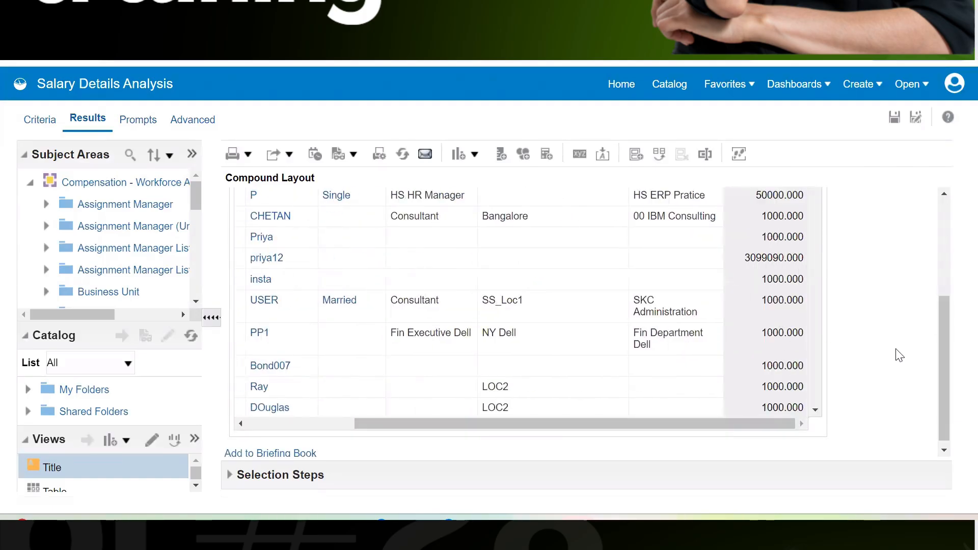
left_click_drag(945, 393, 954, 334)
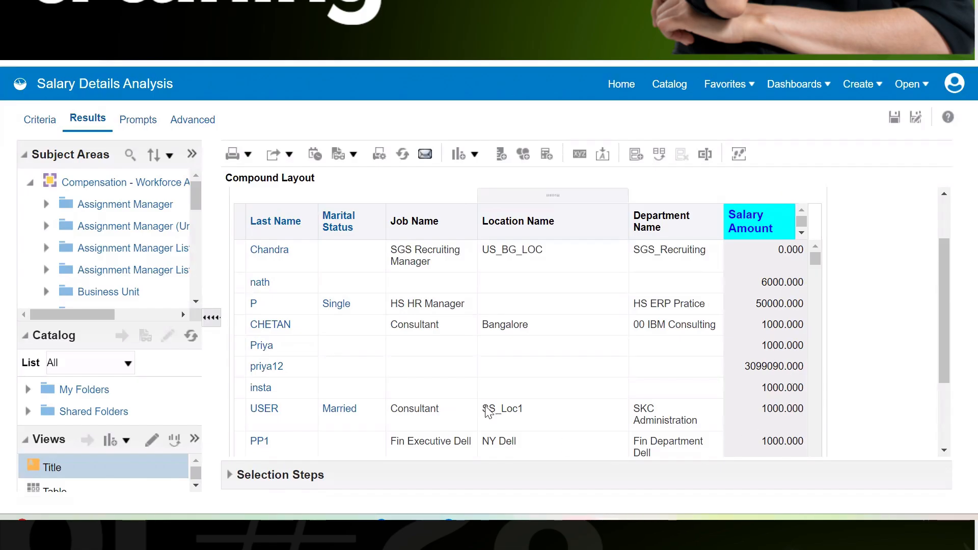
left_click_drag(947, 315, 954, 224)
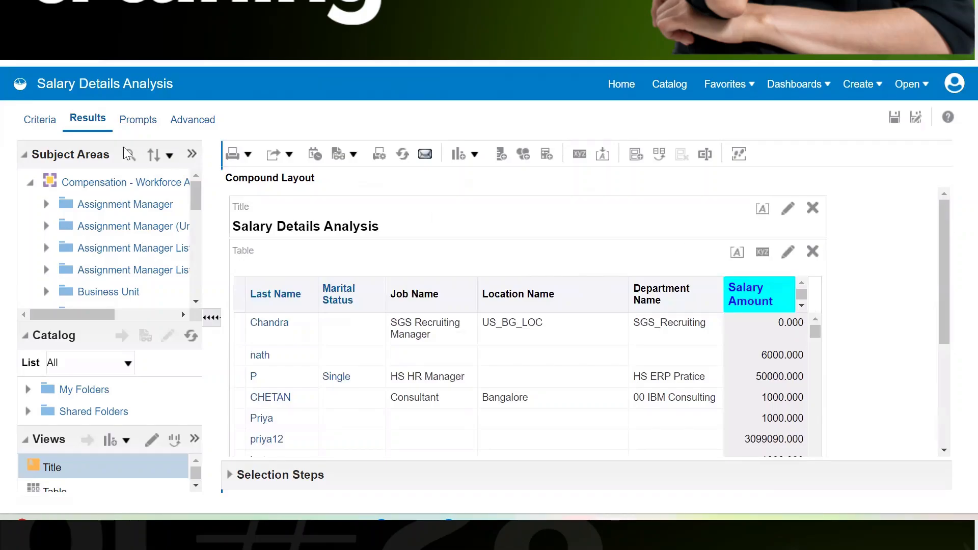
Return to the analysis criteria and sort the Salary Amount column in ascending order.
left_click(39, 121)
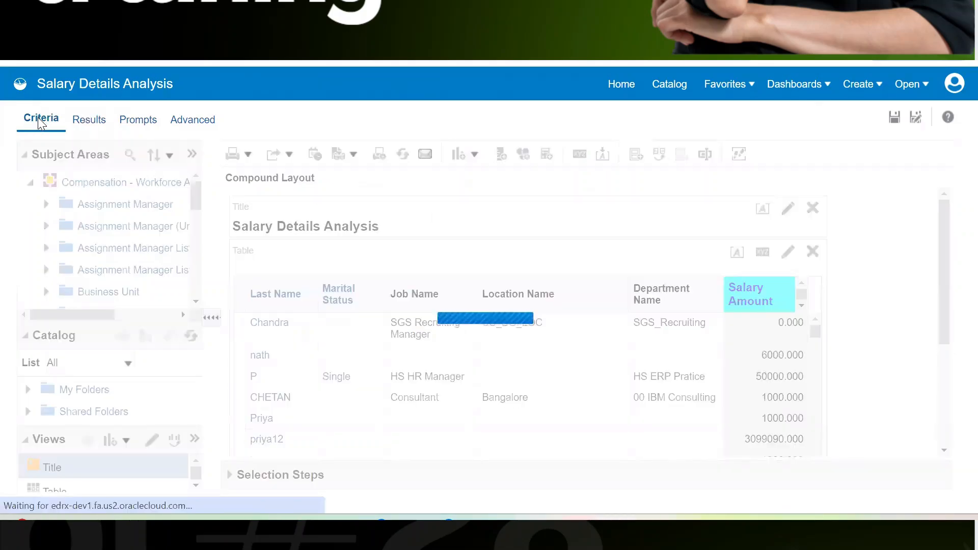
left_click_drag(720, 320, 957, 317)
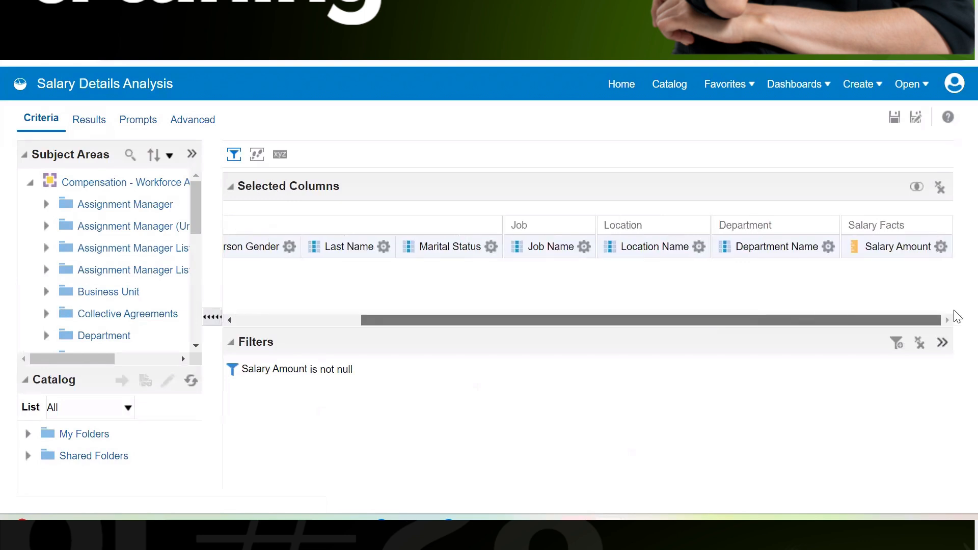
left_click(941, 246)
mouse_move(879, 265)
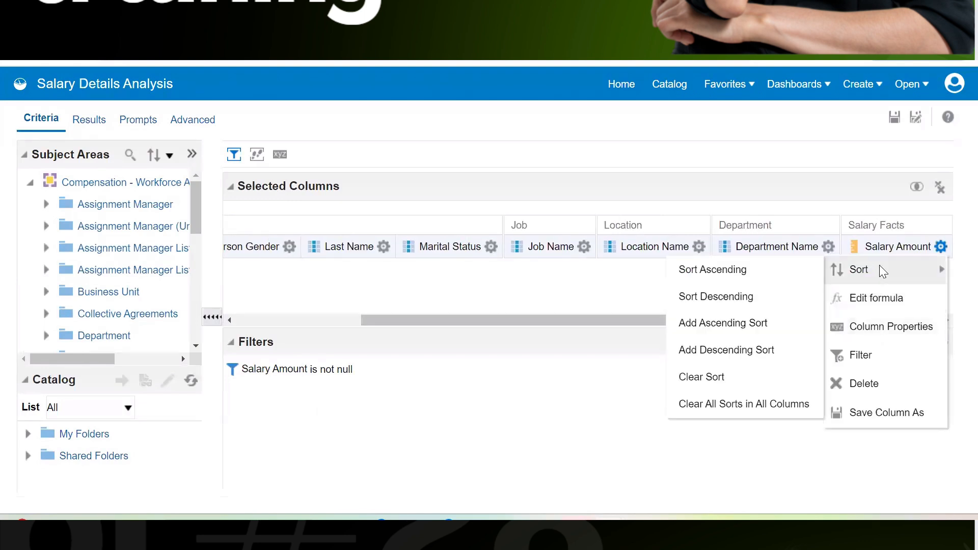
left_click(747, 284)
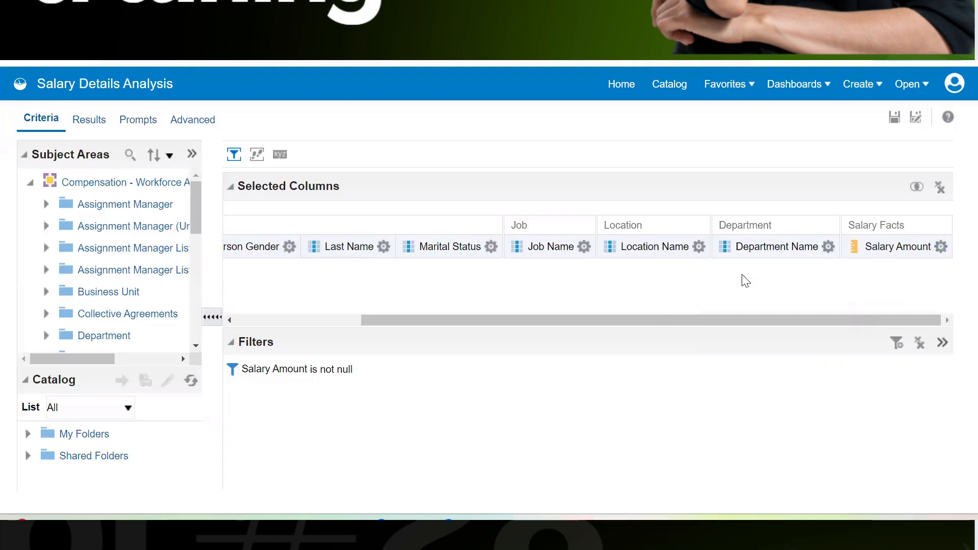
Set the decimal places in the Salary Amount column's data format to 0 and apply the change.
left_click(941, 247)
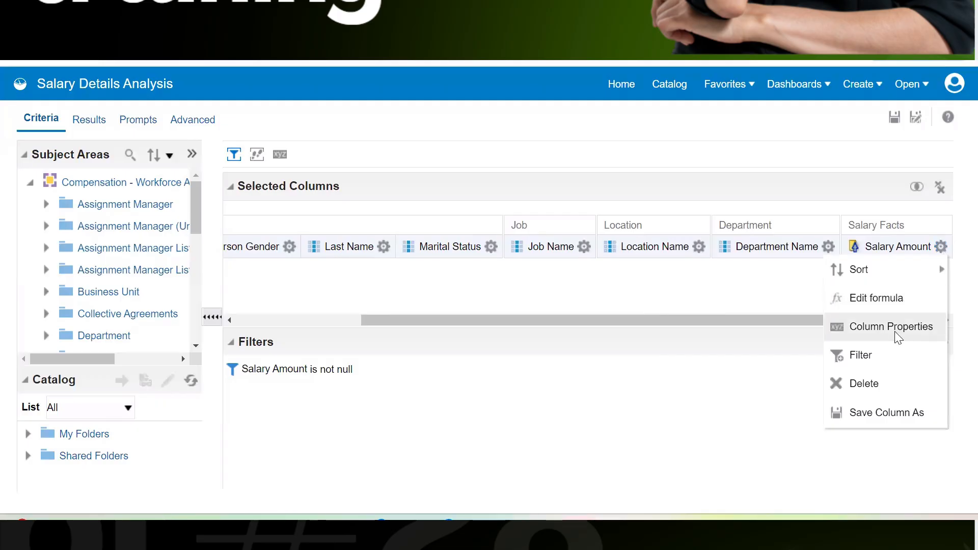
left_click(877, 331)
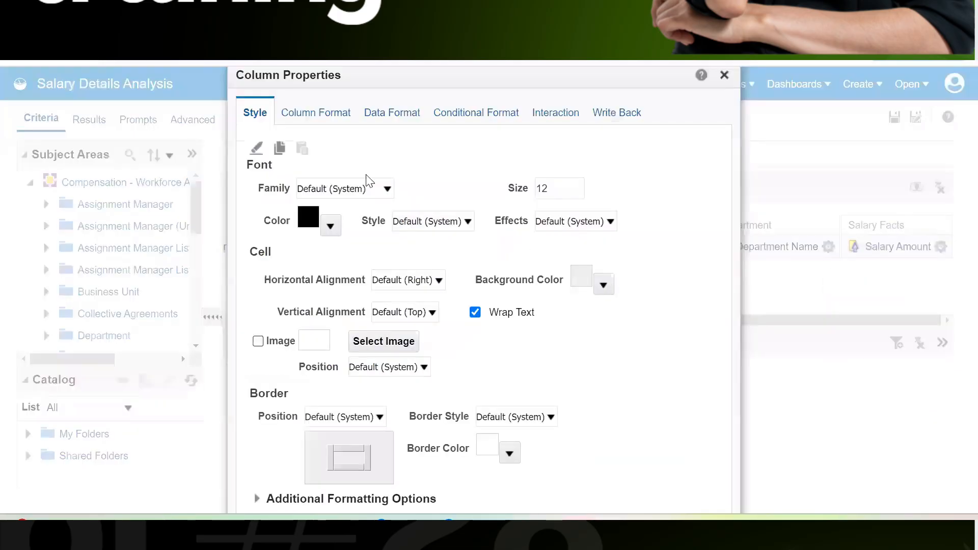
left_click(382, 116)
left_click(382, 227)
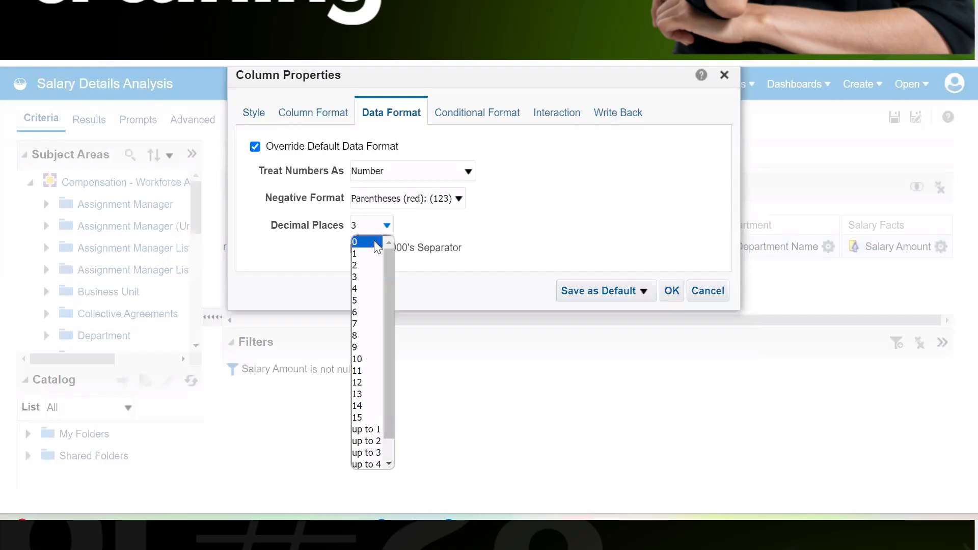
left_click(374, 240)
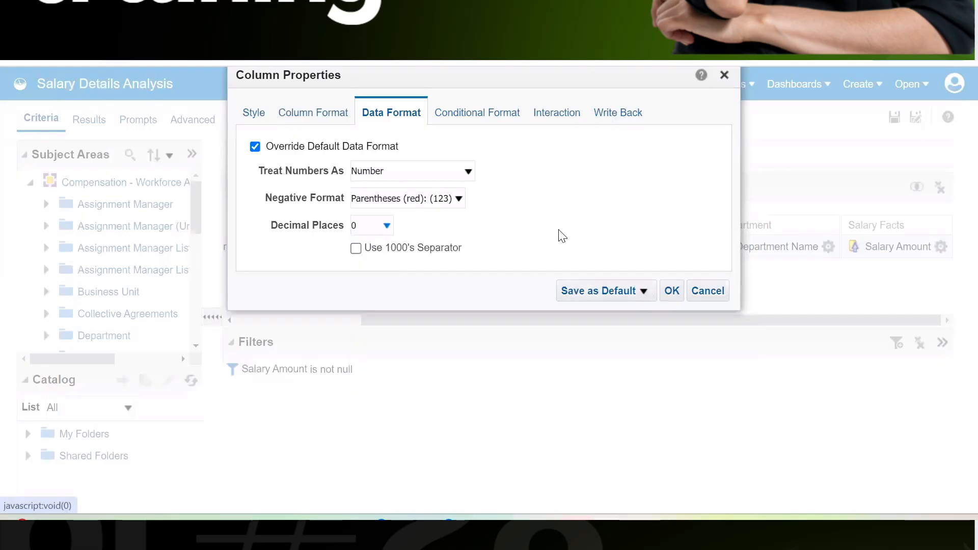
left_click(672, 291)
Set the results table's maximum width to 800 and maximum height to 500 pixels, and enable alternate row styling.
left_click(86, 120)
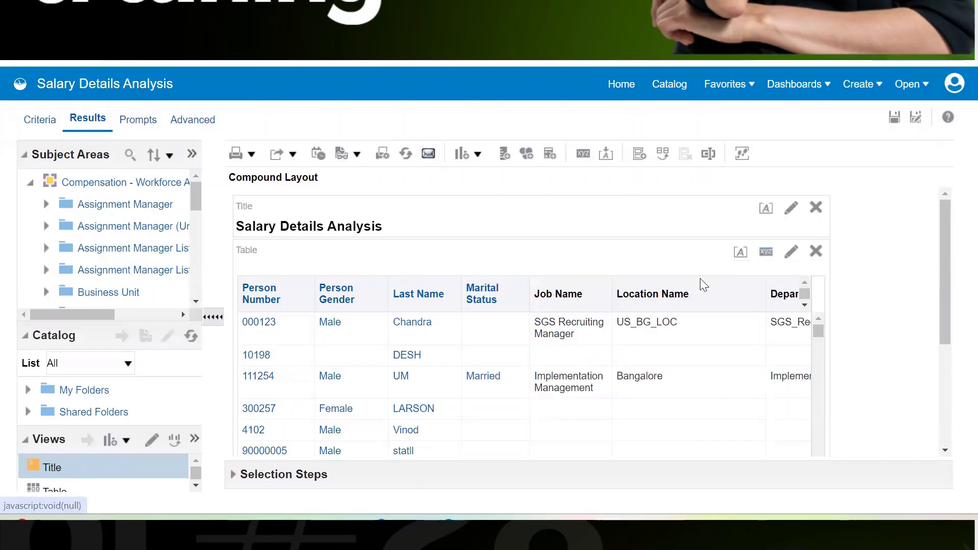
left_click(769, 255)
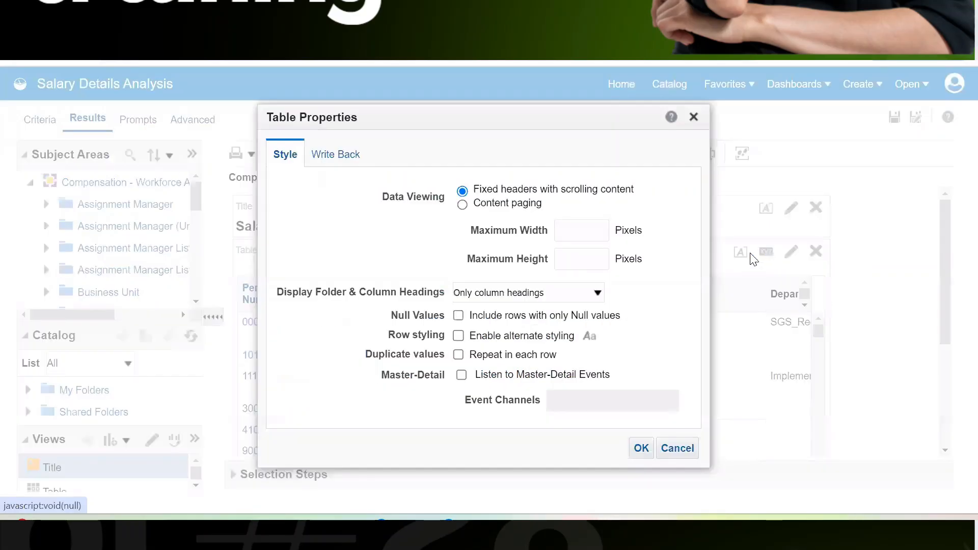
left_click(595, 227)
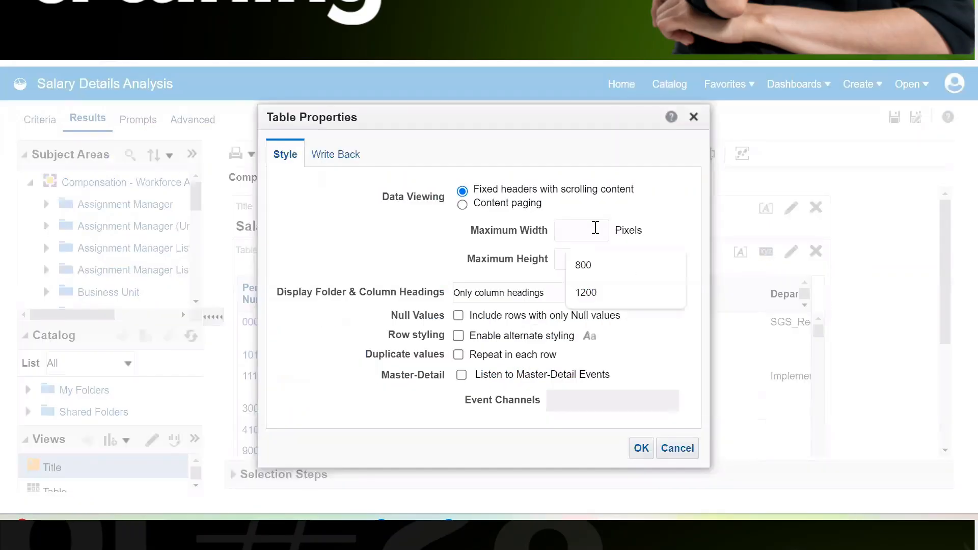
left_click(600, 269)
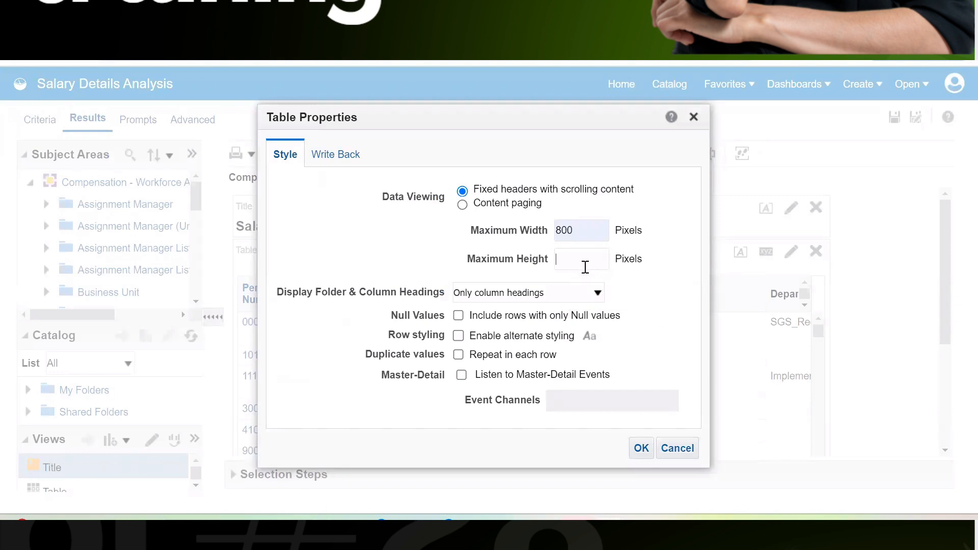
type("500")
left_click(639, 448)
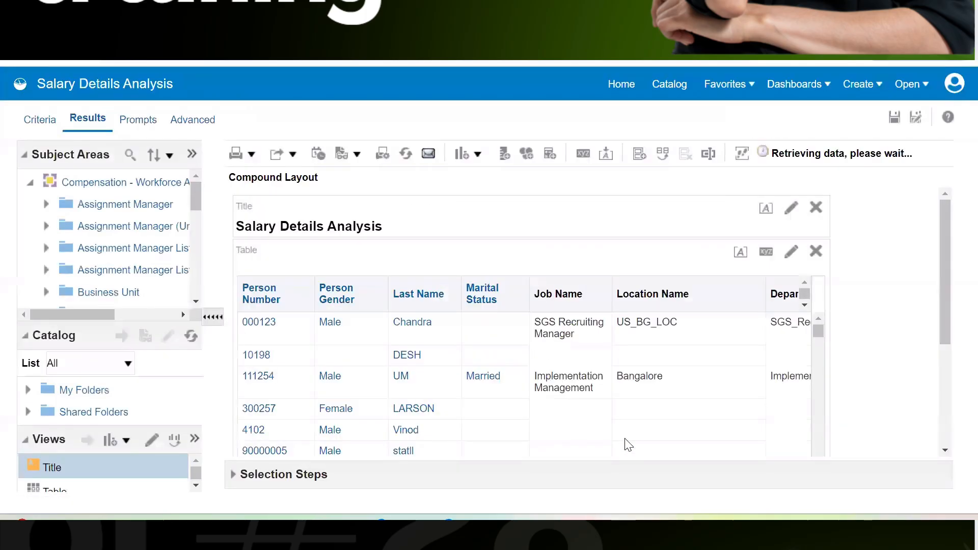
left_click(850, 253)
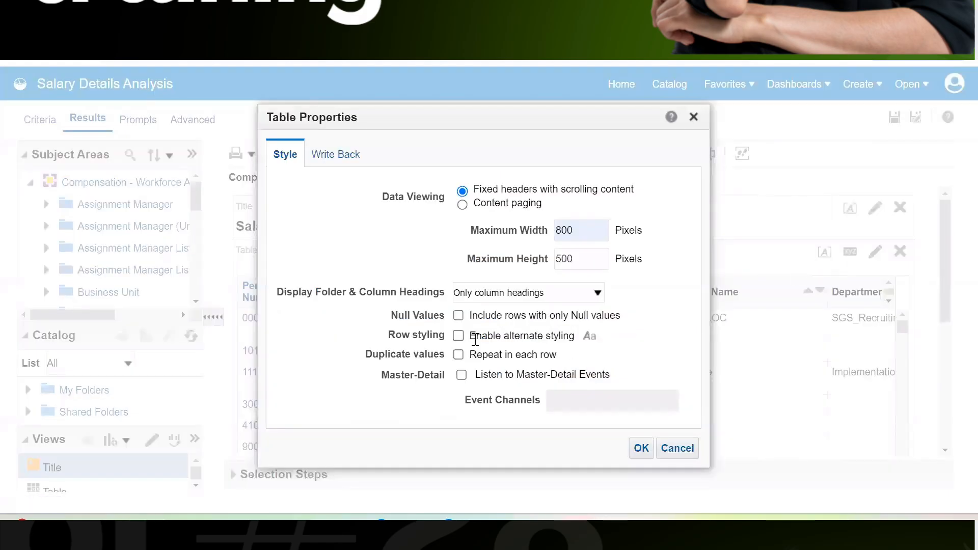
left_click(641, 448)
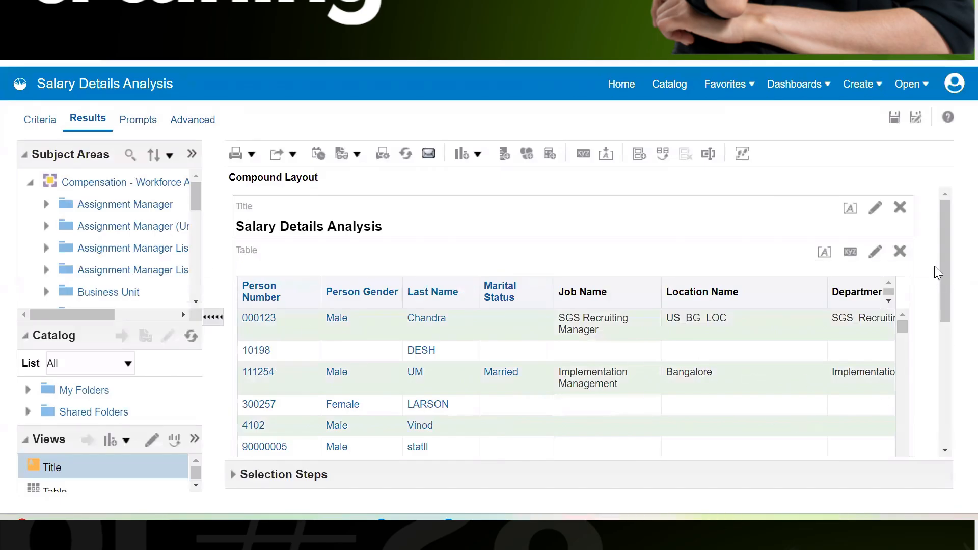
Examine the row styling, sort order and decimal format of the Salary Amount values in the results table.
left_click_drag(945, 286, 954, 426)
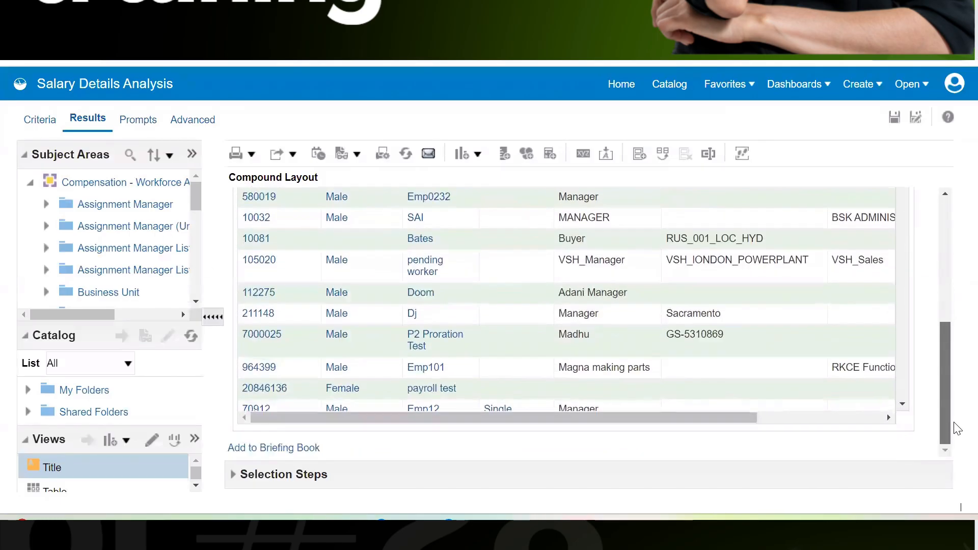
left_click_drag(749, 418, 889, 427)
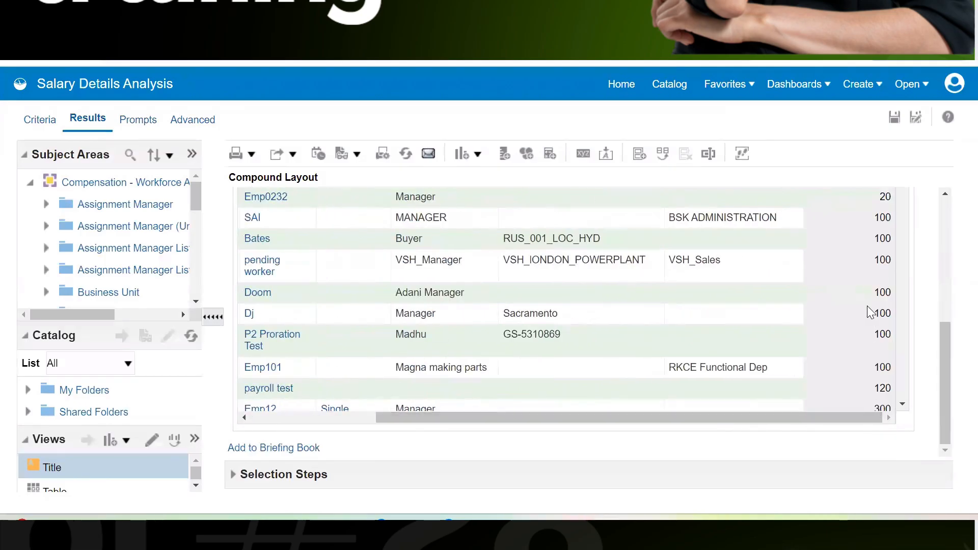
left_click_drag(946, 407, 953, 316)
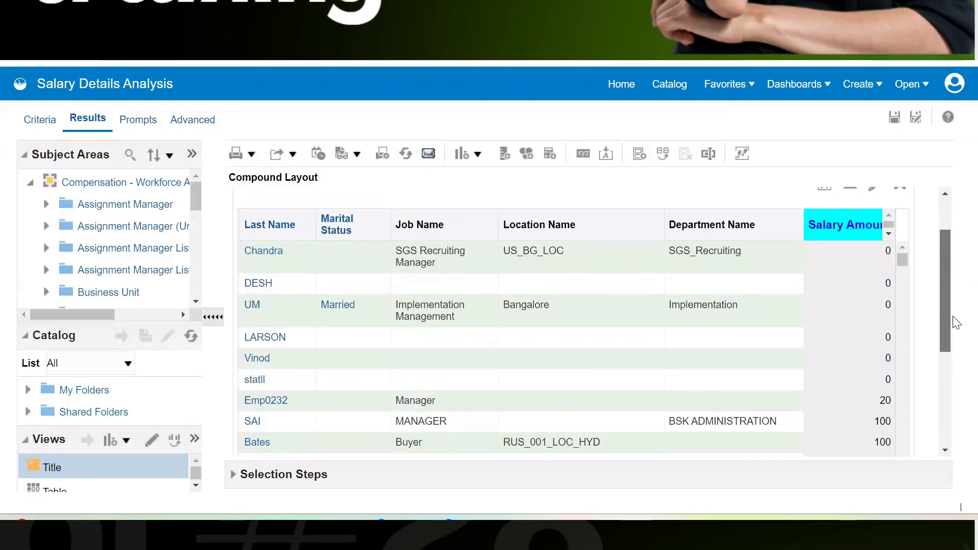
left_click_drag(956, 323, 954, 326)
In the Salary Amount column's style properties, turn on the cell border on all four sides.
left_click(49, 121)
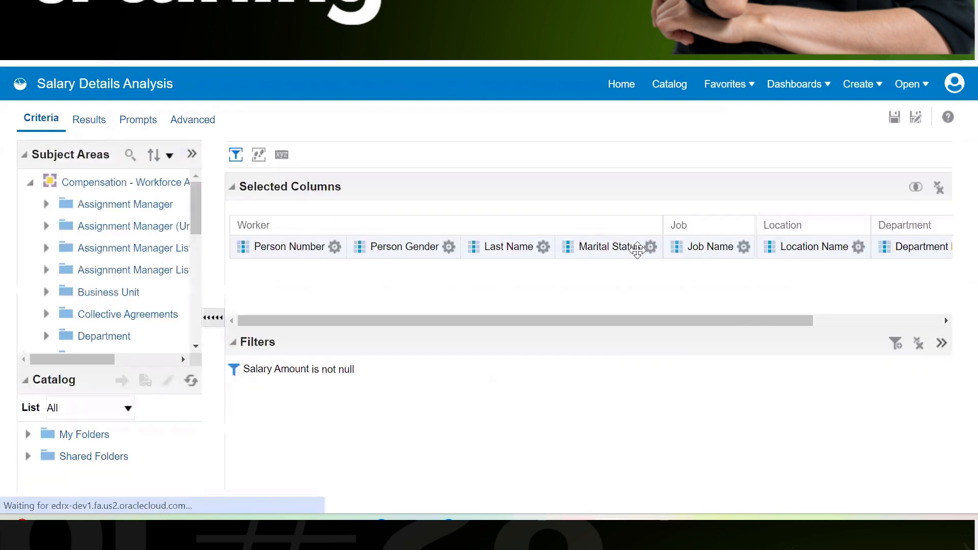
left_click(650, 246)
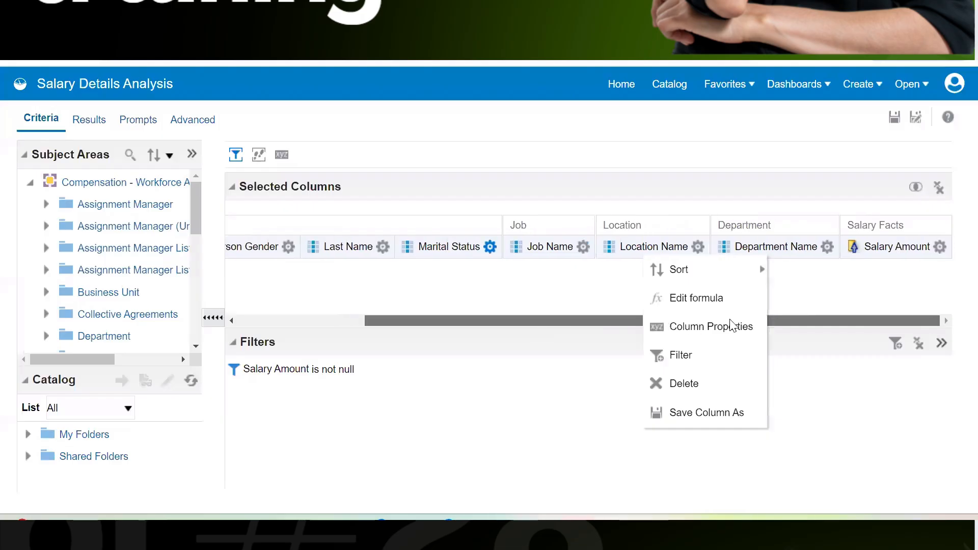
left_click(939, 247)
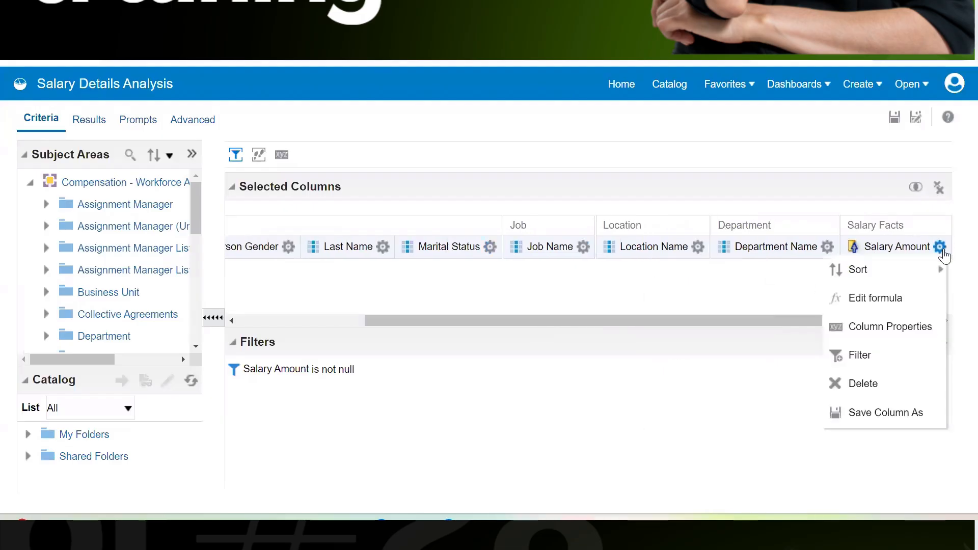
left_click(884, 329)
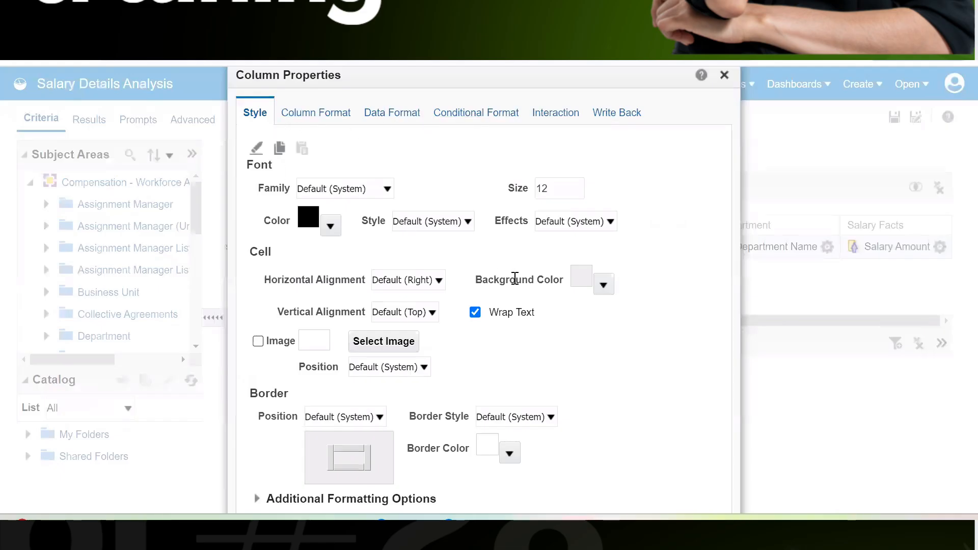
left_click(355, 448)
left_click(330, 459)
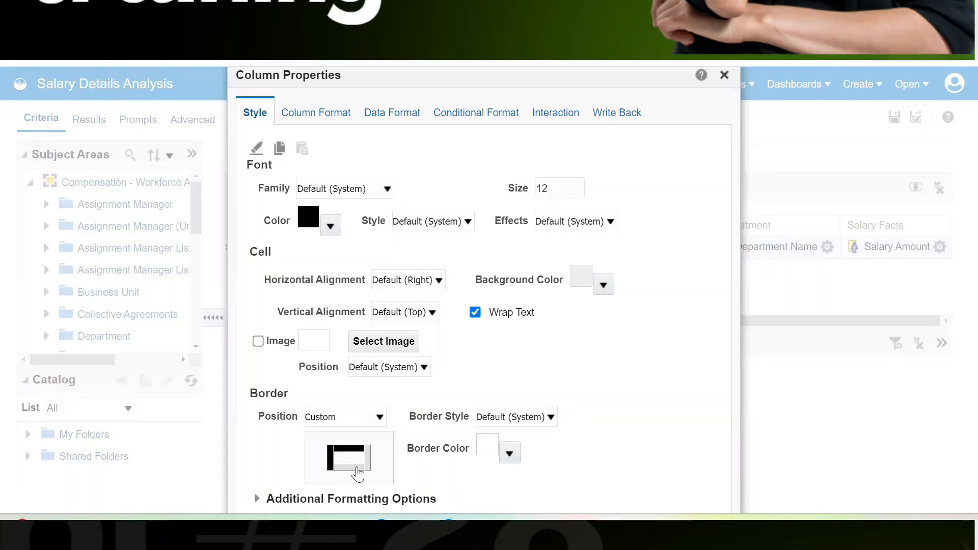
left_click(358, 470)
left_click(368, 462)
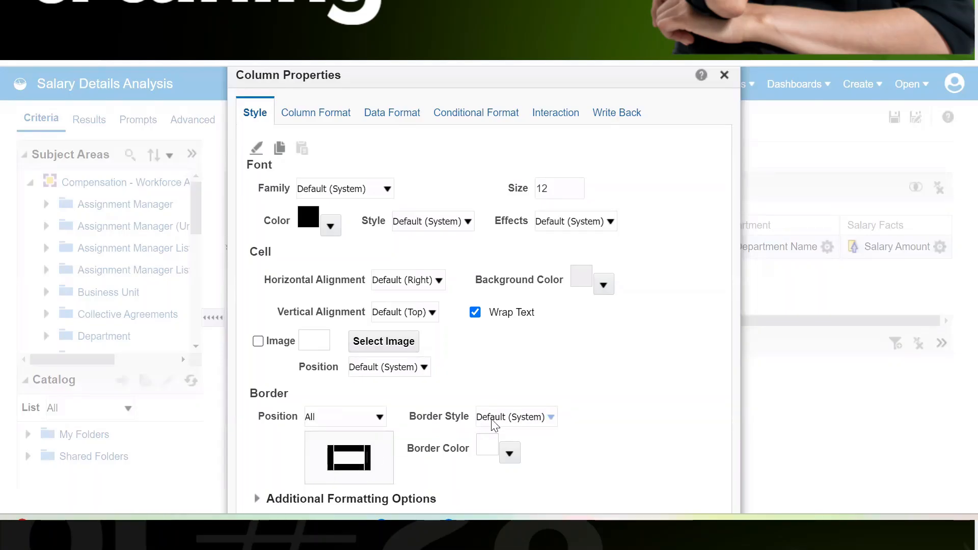
Set the Salary Amount column's border style to Double and its border color to #CC3333, and apply the column properties.
left_click(515, 416)
left_click(513, 461)
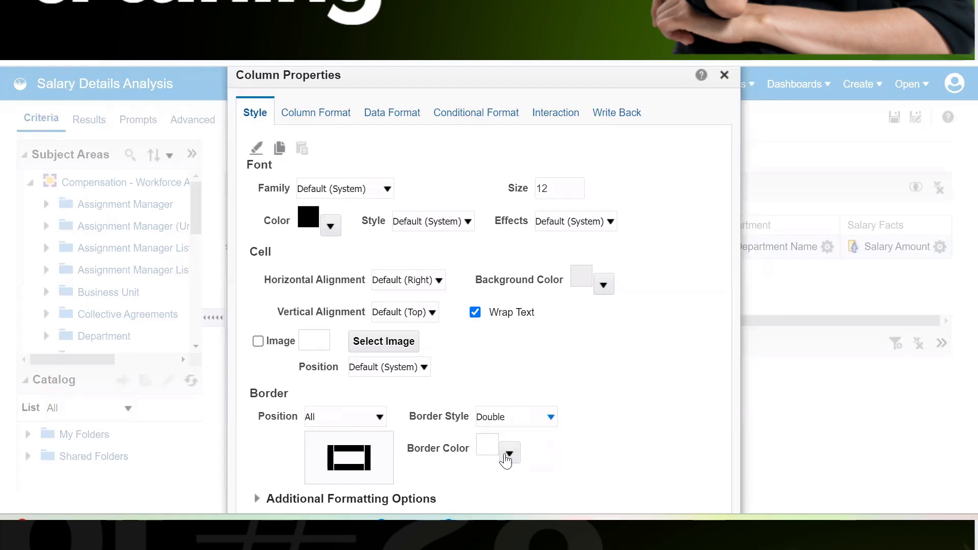
left_click(509, 456)
left_click(527, 417)
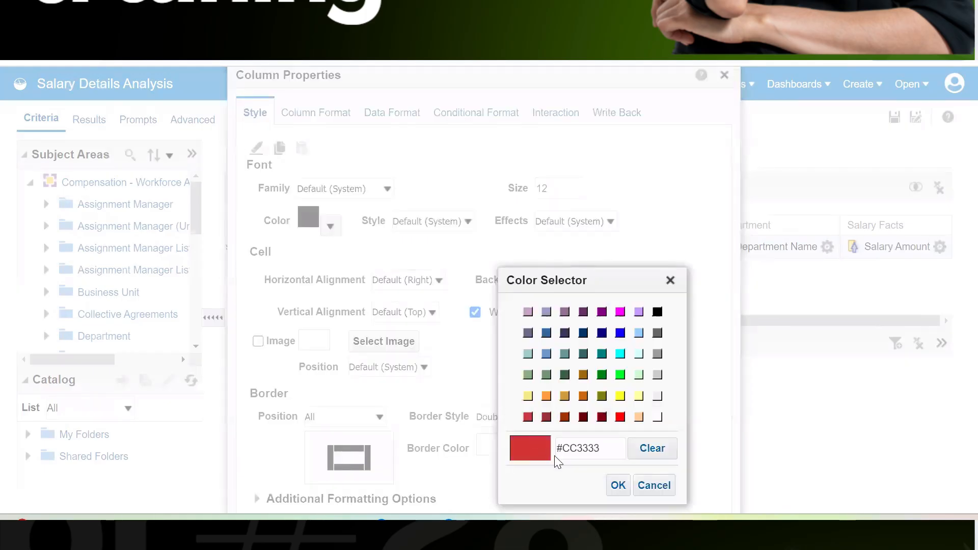
left_click(618, 486)
scroll(622, 471, "down", 2)
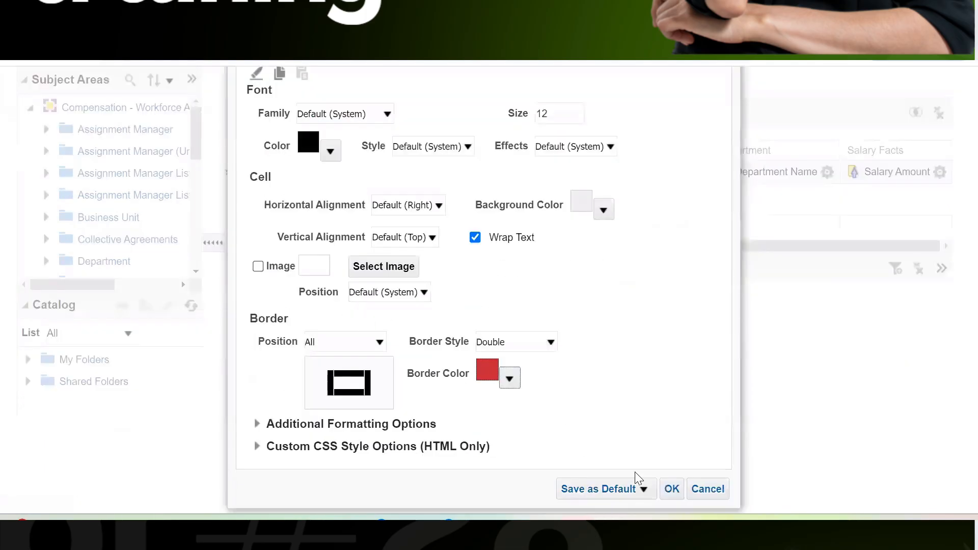
left_click(677, 489)
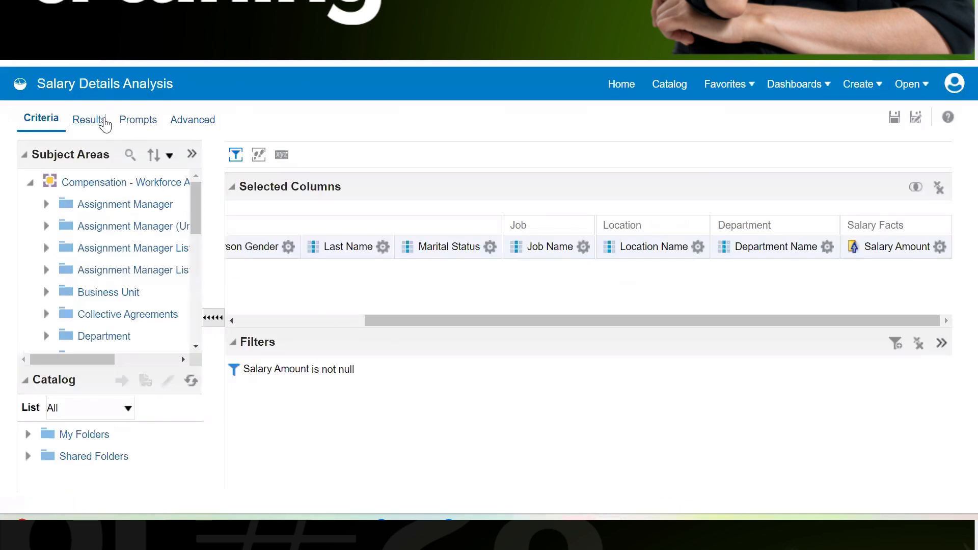
Examine the Salary Amount cell borders in the results table.
left_click(103, 121)
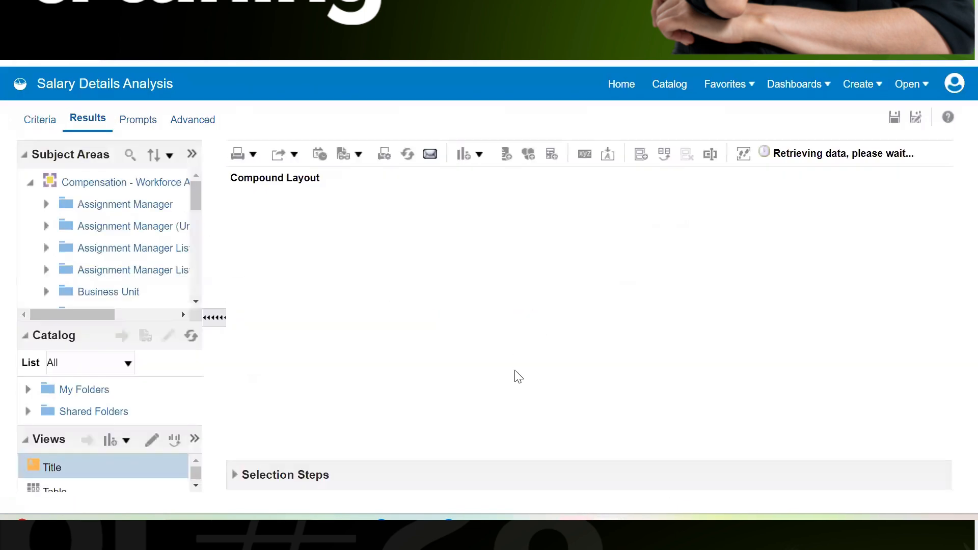
left_click_drag(944, 311, 942, 414)
left_click_drag(708, 416, 869, 323)
left_click_drag(945, 397, 950, 291)
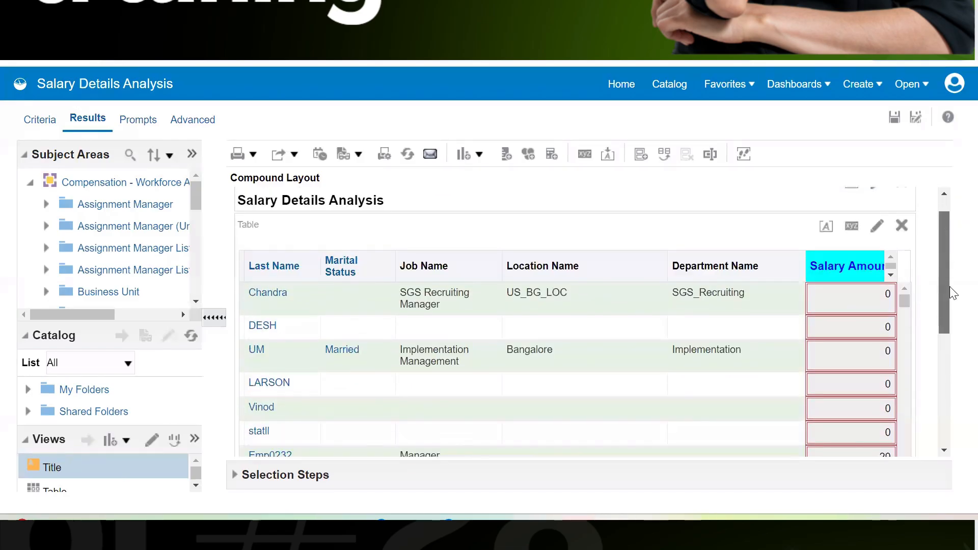
Reopen the Salary Amount column's properties from the analysis criteria and turn off the cell border on all four sides.
left_click(53, 124)
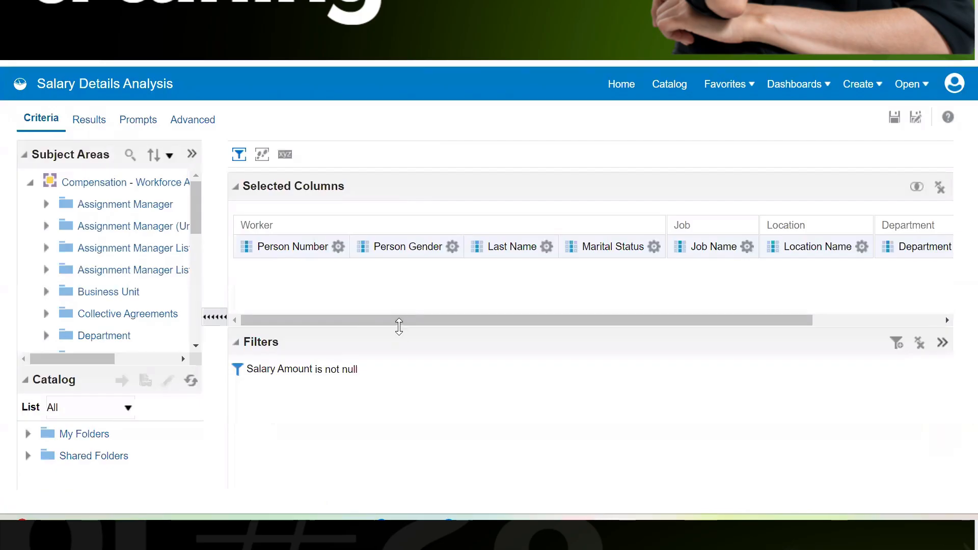
left_click_drag(400, 320, 679, 301)
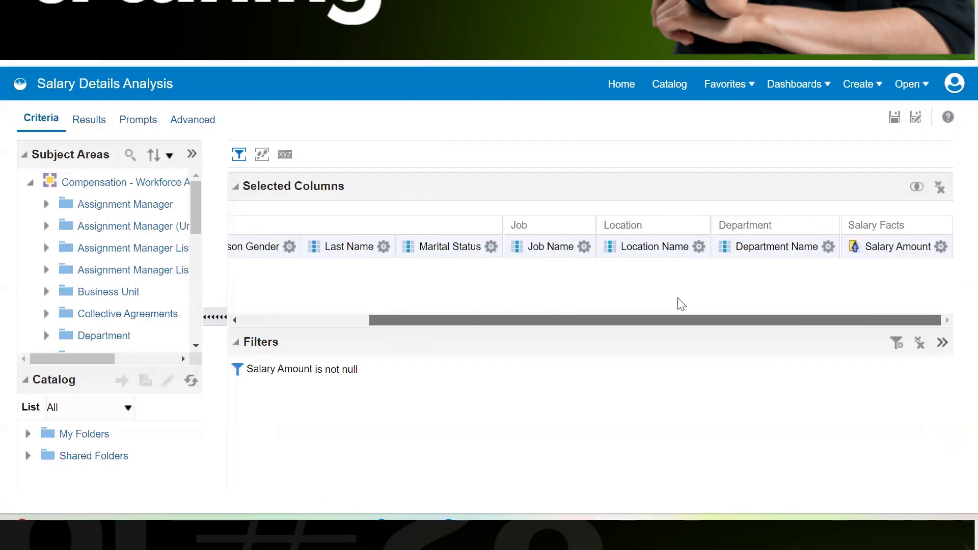
left_click(941, 247)
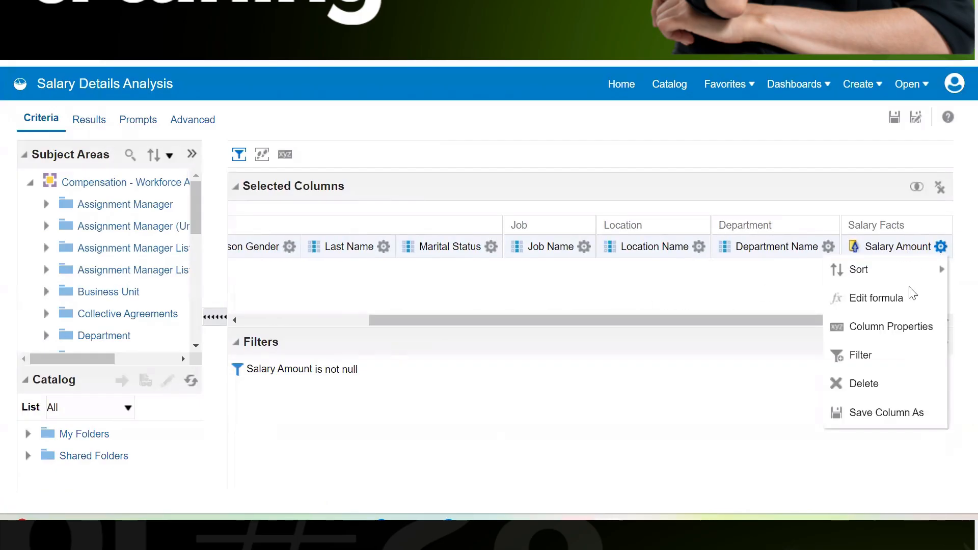
left_click(832, 330)
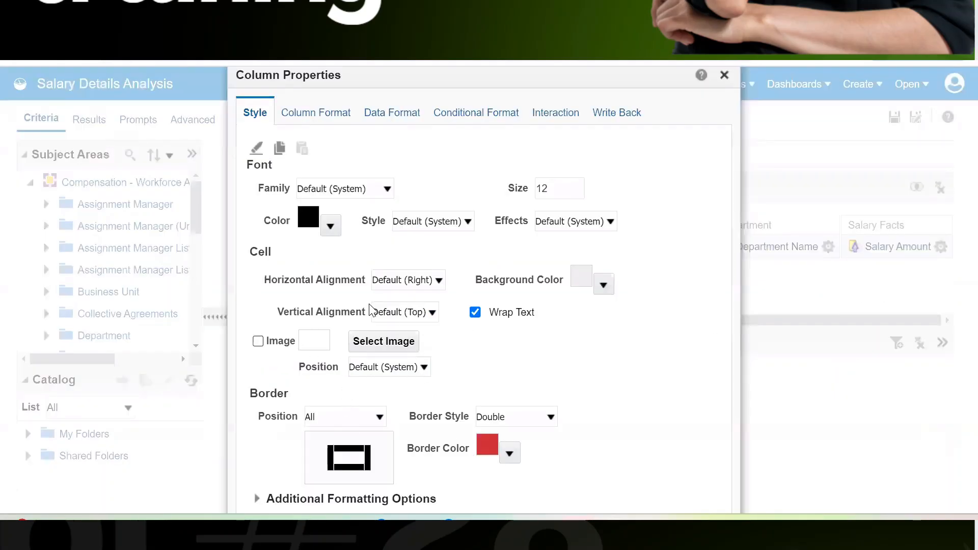
left_click(346, 448)
left_click(330, 461)
left_click(359, 466)
left_click(368, 451)
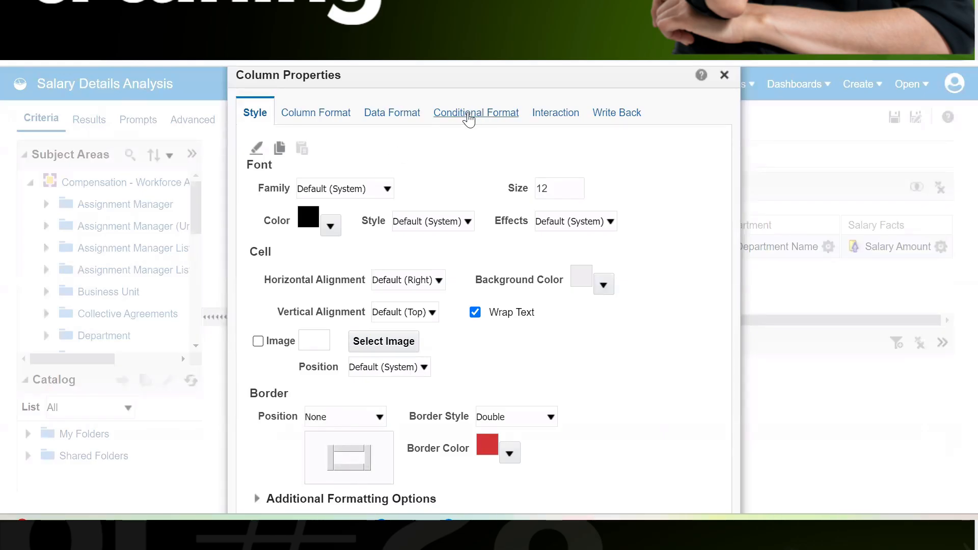
Add a conditional format to the column for Salary Amount is greater than or equal to 5000.
left_click(469, 120)
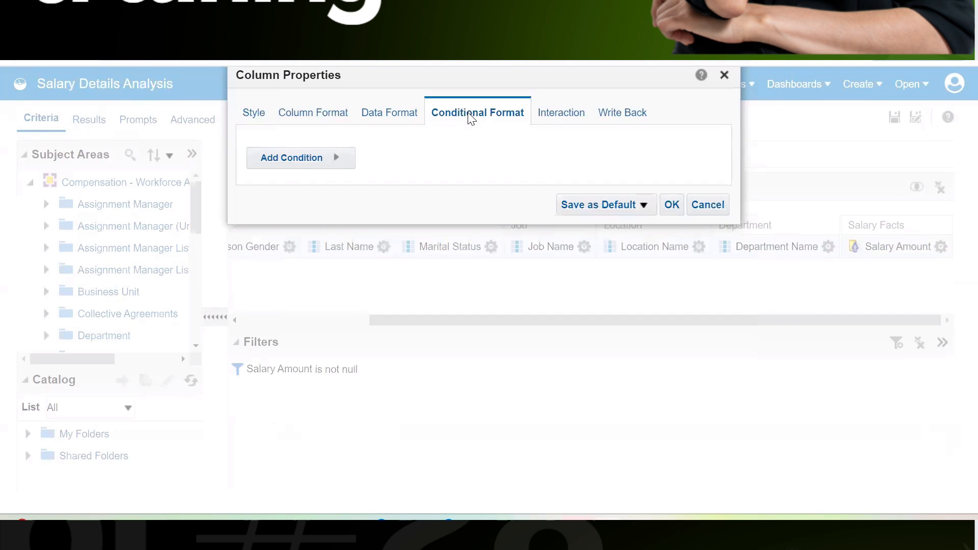
left_click(334, 167)
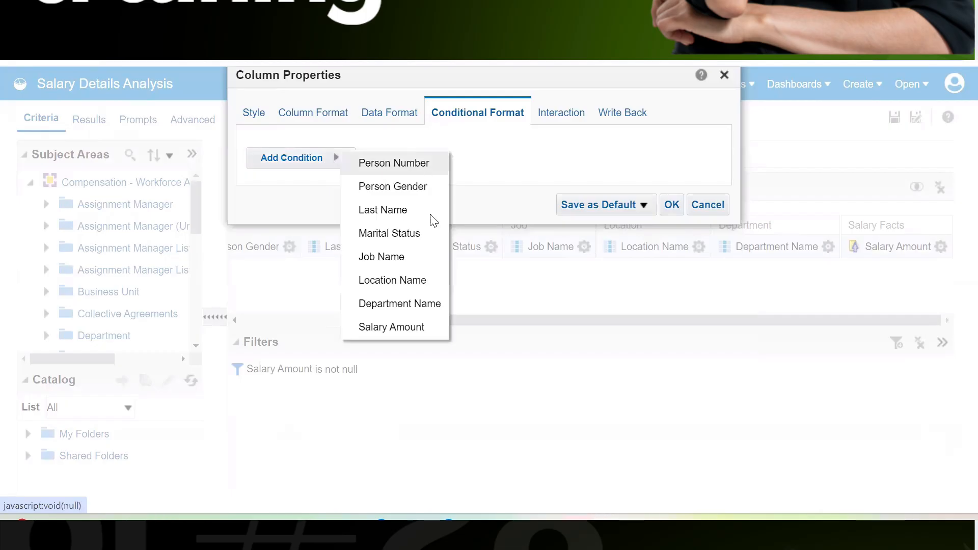
left_click(391, 327)
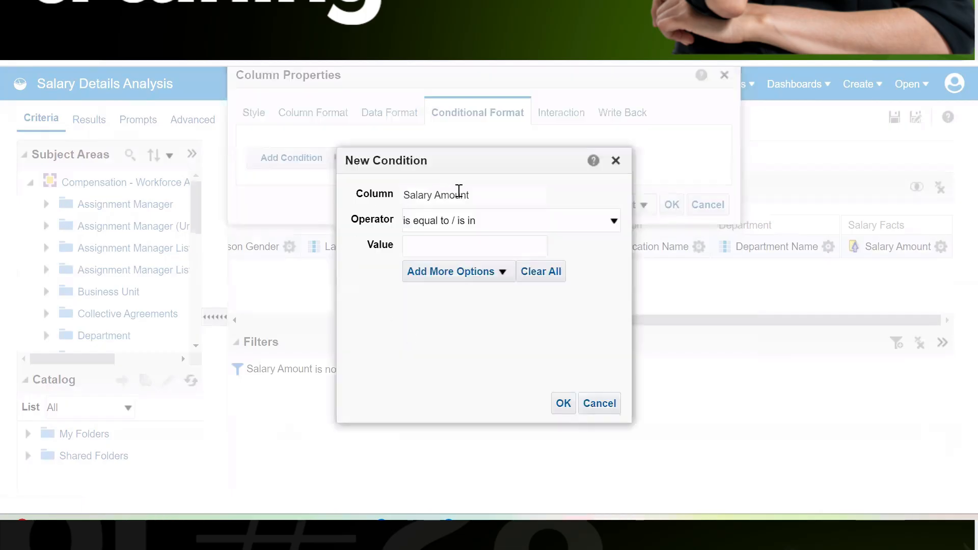
left_click(527, 229)
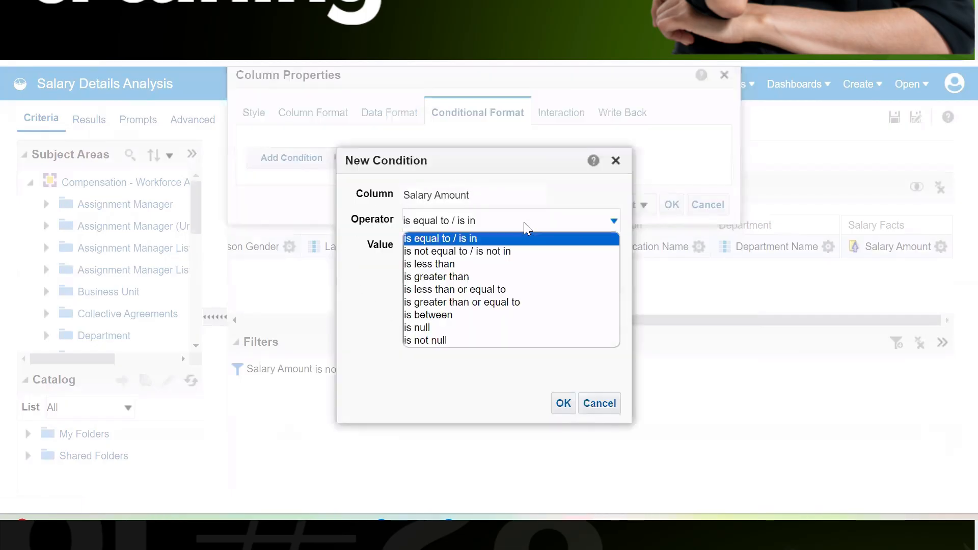
left_click(473, 302)
left_click(432, 237)
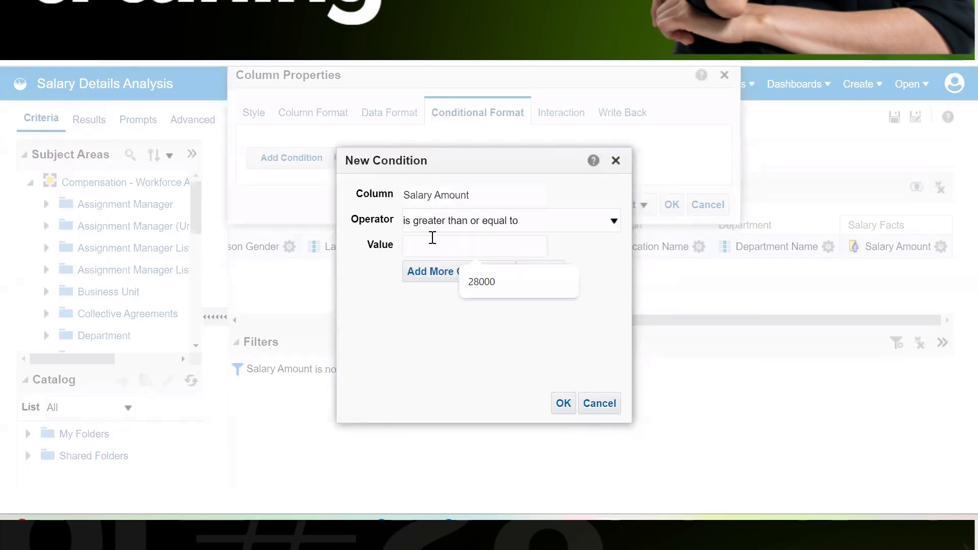
type("5000")
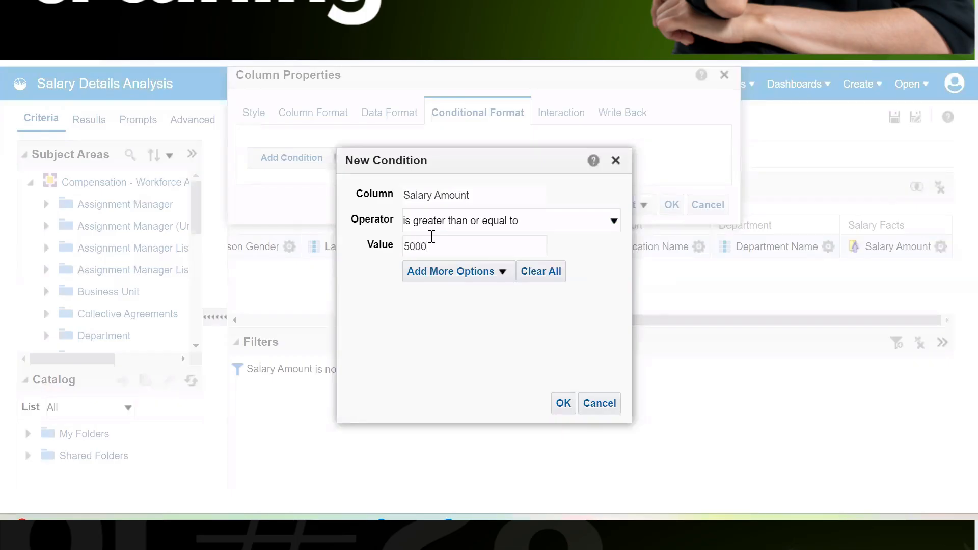
left_click(563, 404)
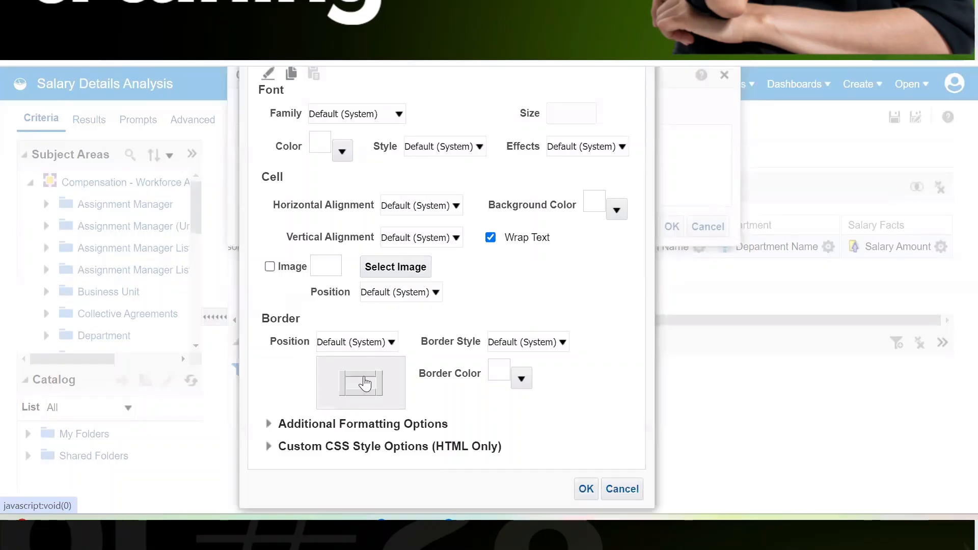
In the condition's format, turn on the border on all four sides and pick #669966 as the border color.
left_click(364, 375)
left_click(341, 385)
left_click(361, 393)
left_click(380, 383)
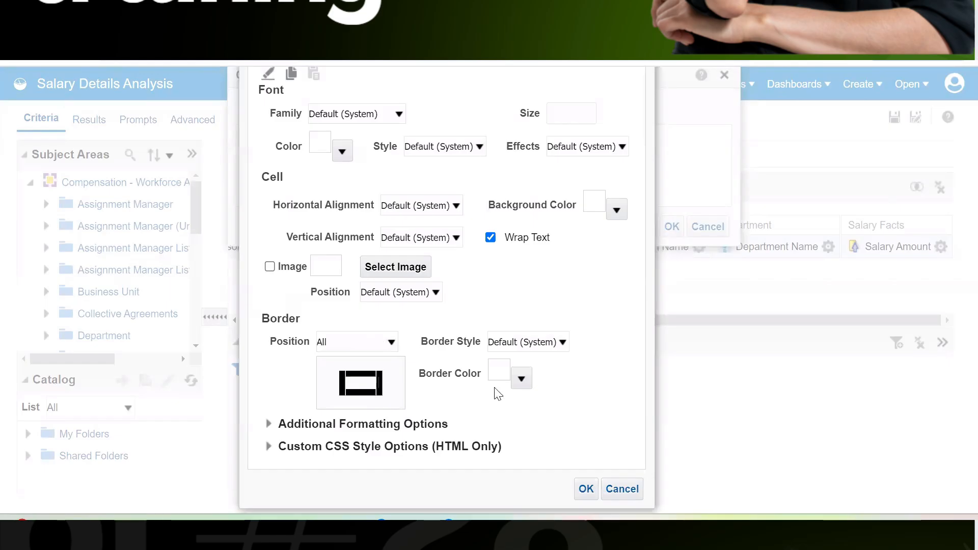
left_click(520, 379)
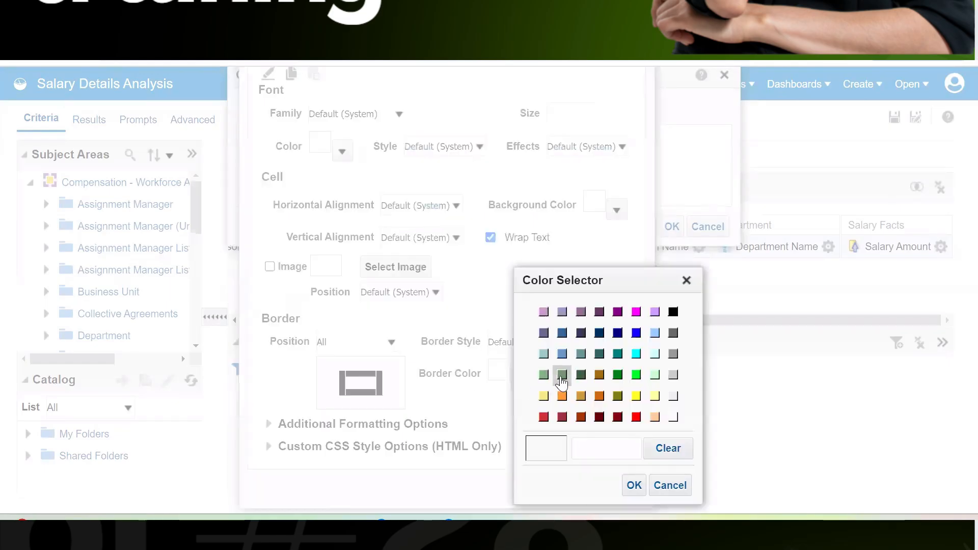
left_click(561, 375)
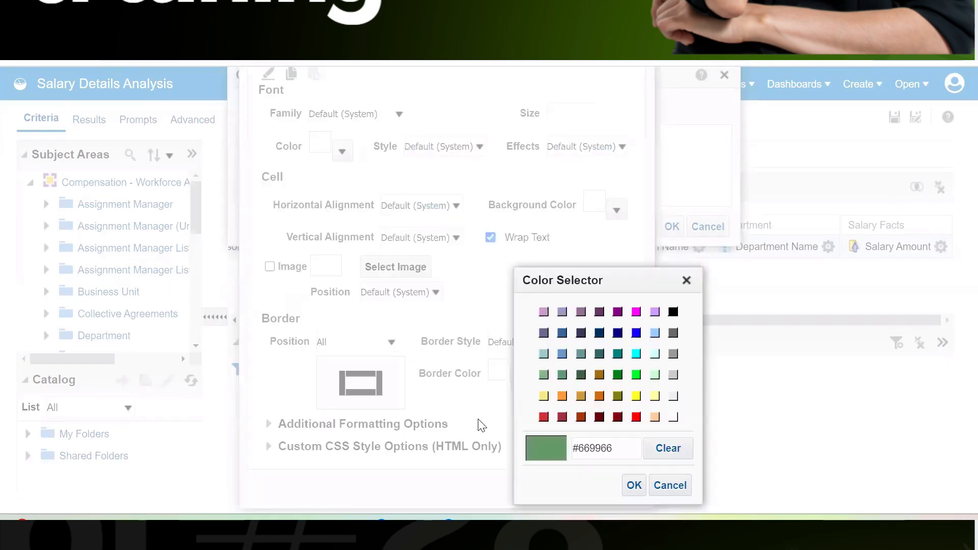
Format Salary Amount values of at least 5,000 with a double #669966 border on all sides and a #CCFFCC background.
left_click(633, 485)
left_click(547, 342)
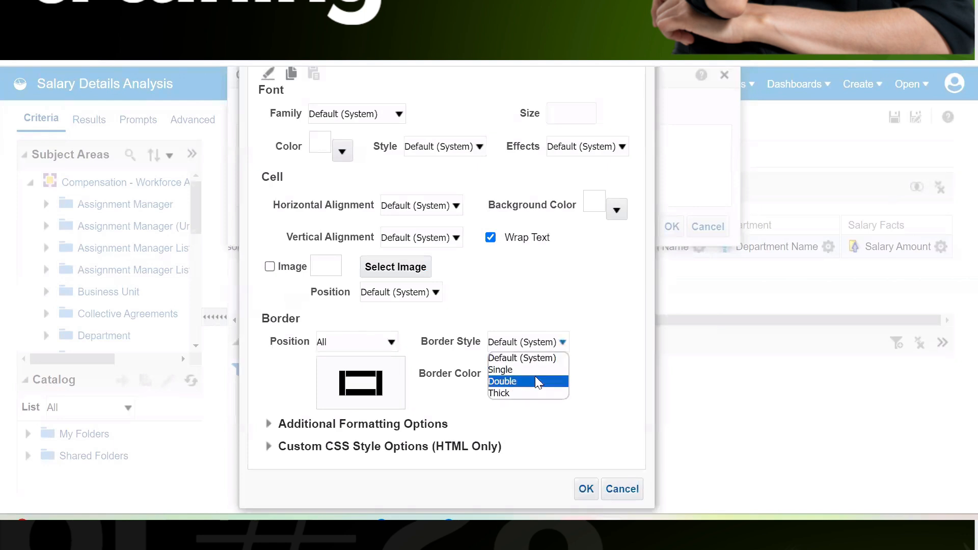
left_click(539, 382)
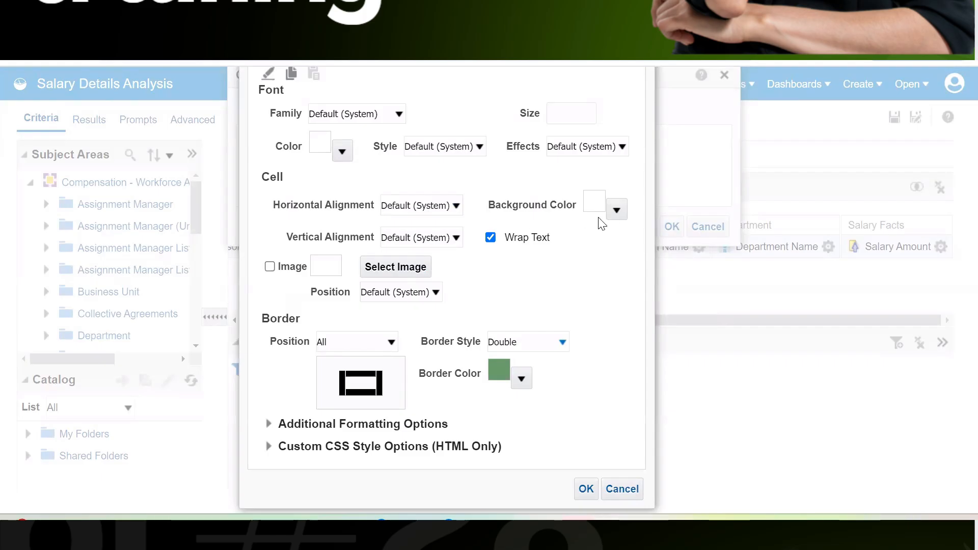
left_click(616, 211)
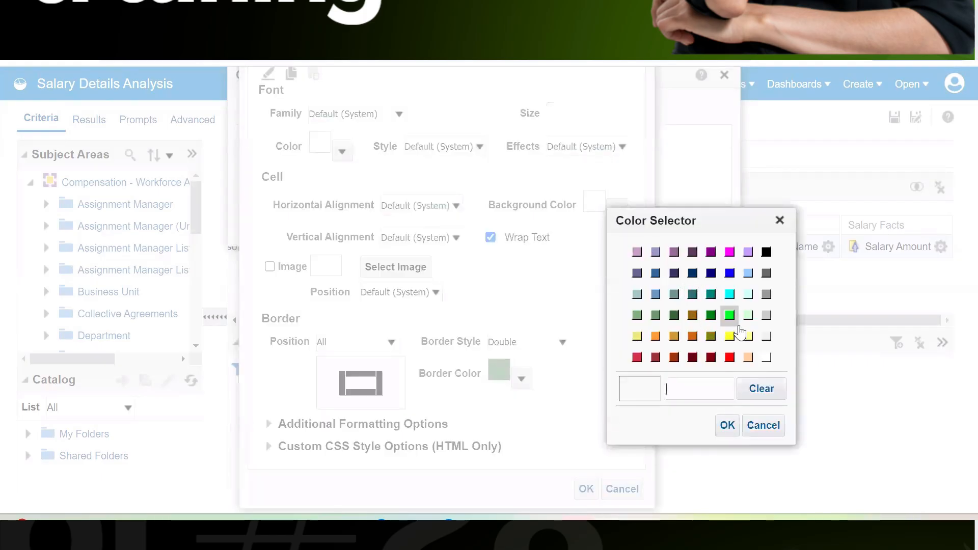
left_click(747, 314)
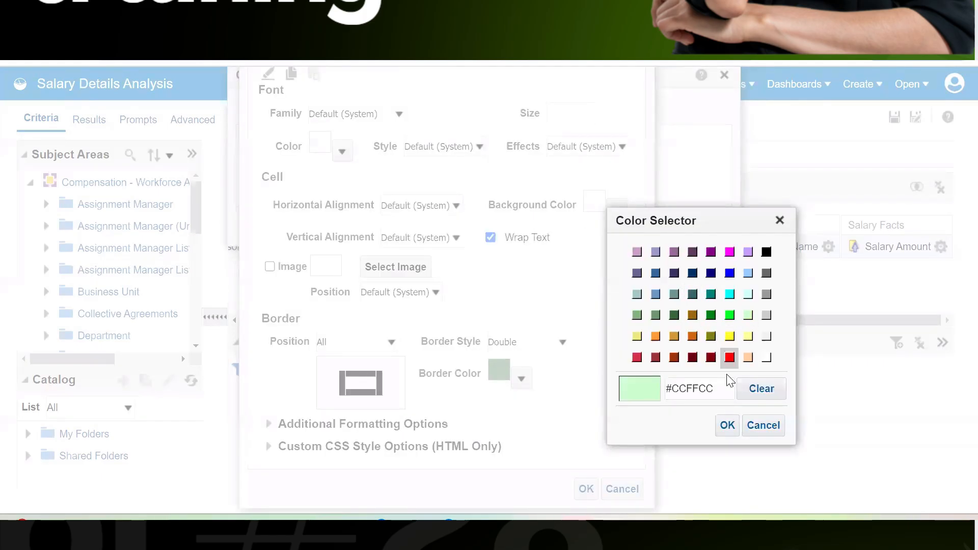
left_click(726, 427)
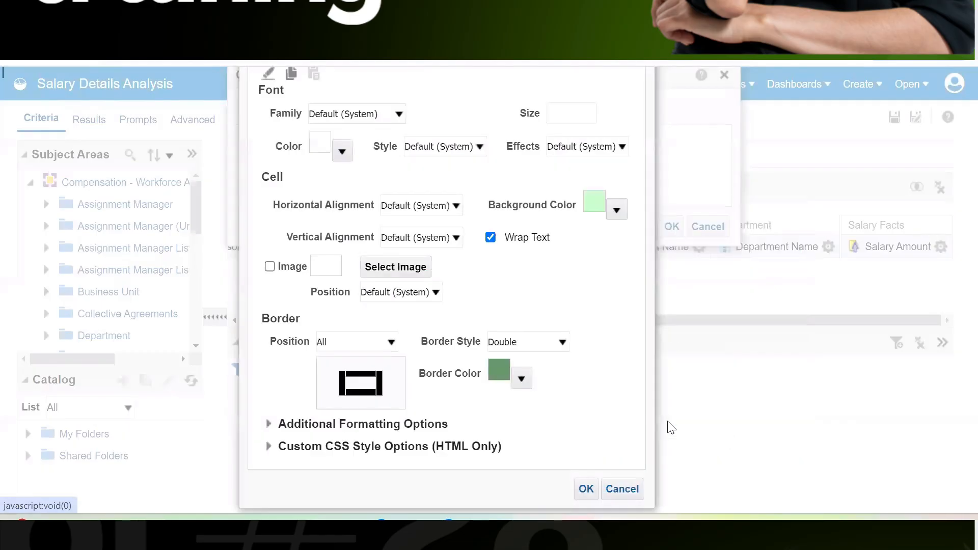
left_click(586, 489)
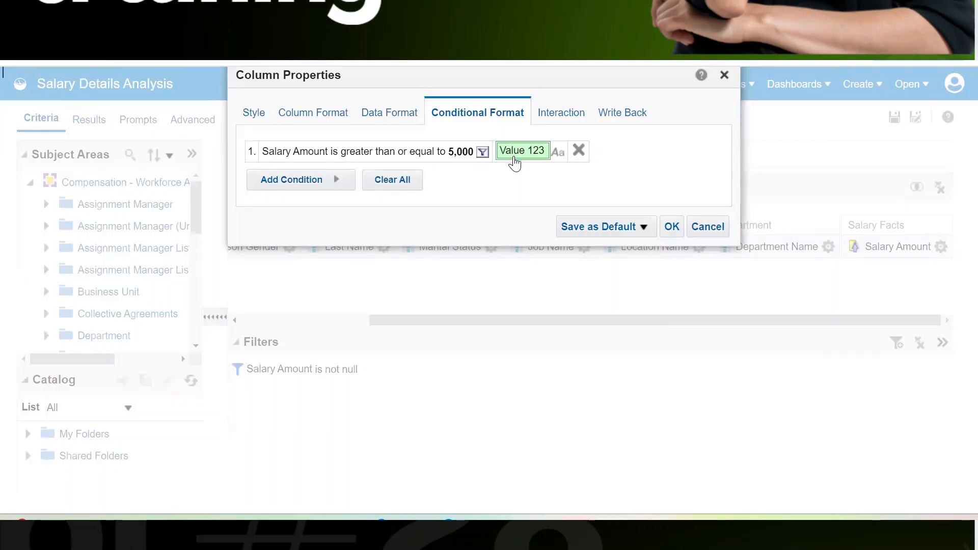
Add a second conditional format condition for Salary Amount is equal to / is in 0.
left_click(323, 182)
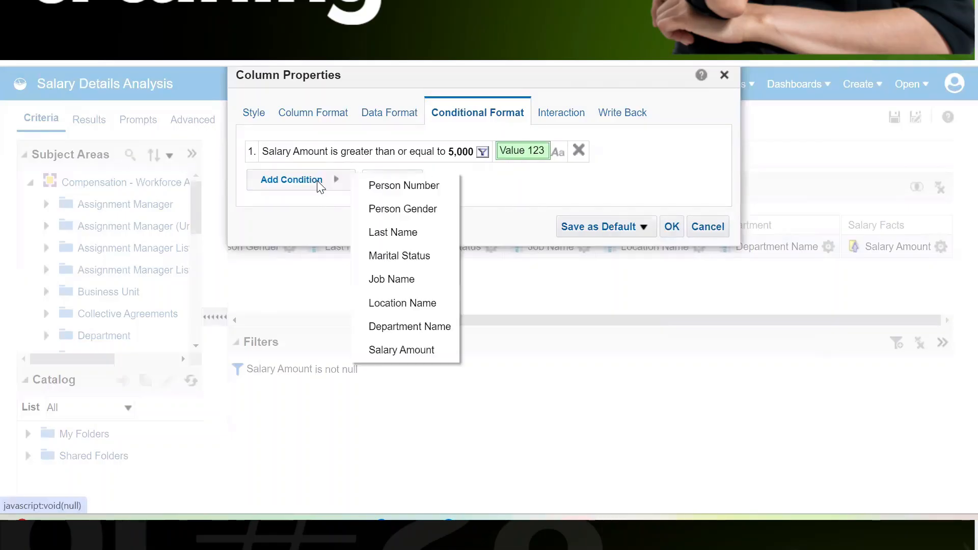
left_click(416, 351)
left_click(469, 247)
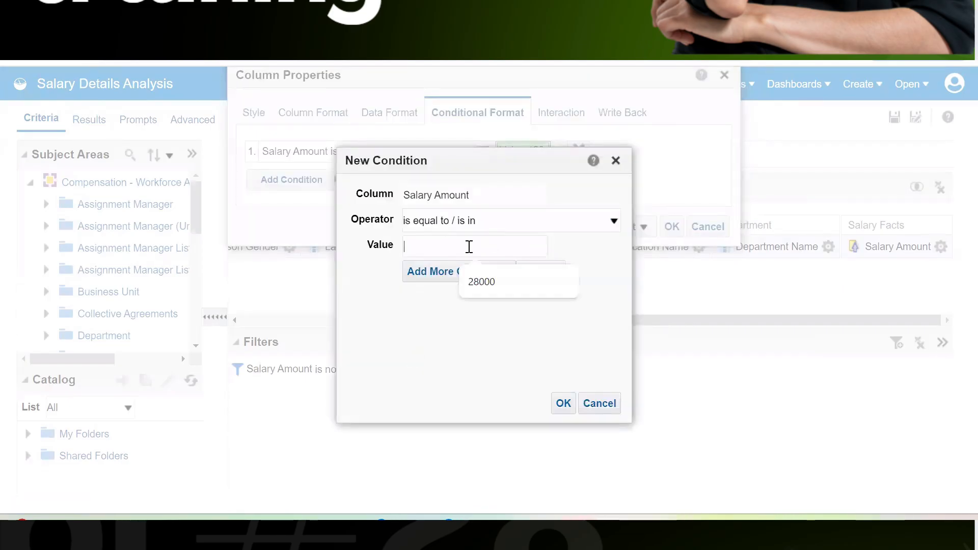
type("0")
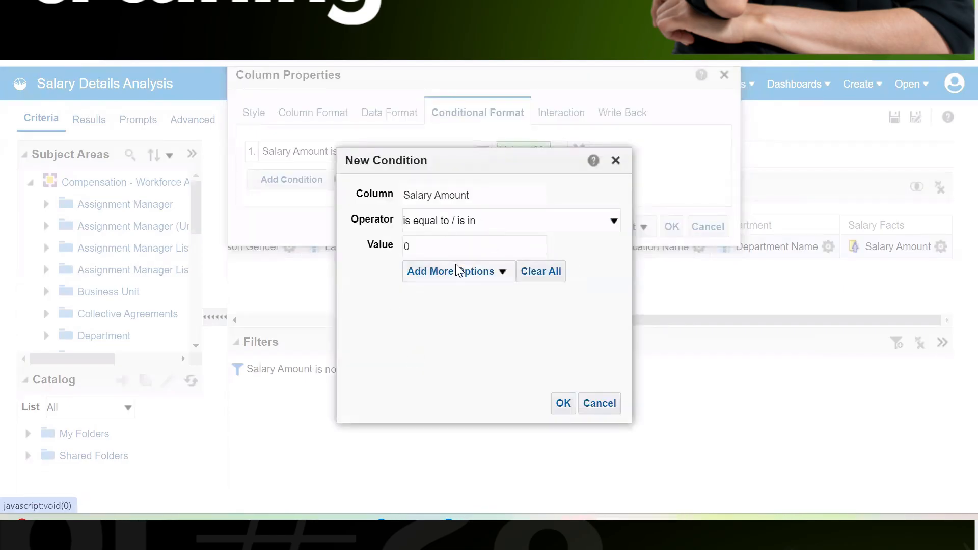
left_click(562, 403)
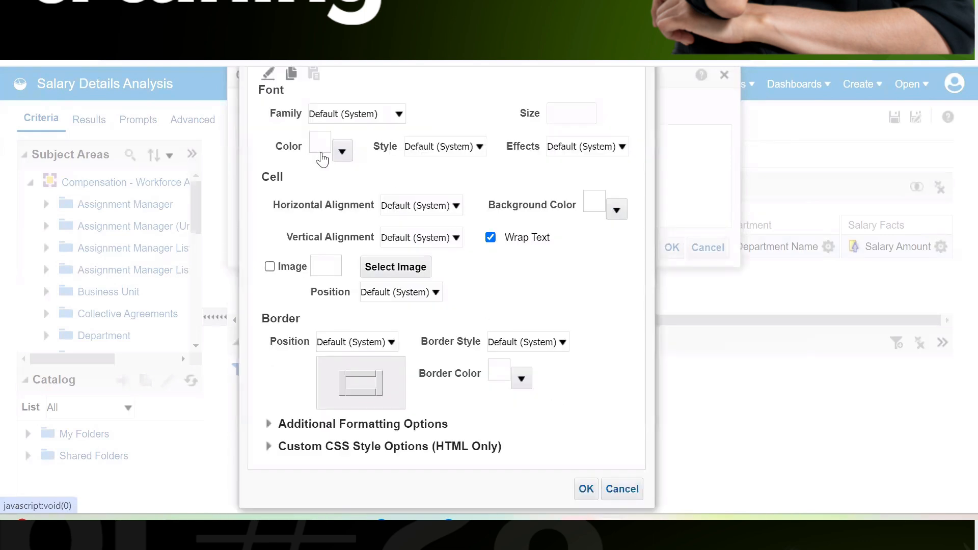
Give the zero-salary condition a #FF00FF background and apply the column properties.
left_click(625, 210)
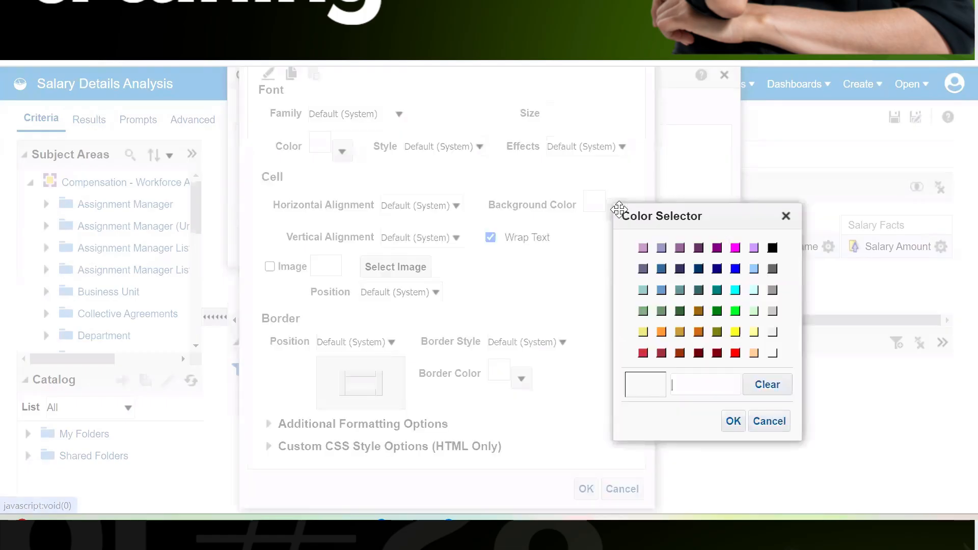
left_click(735, 248)
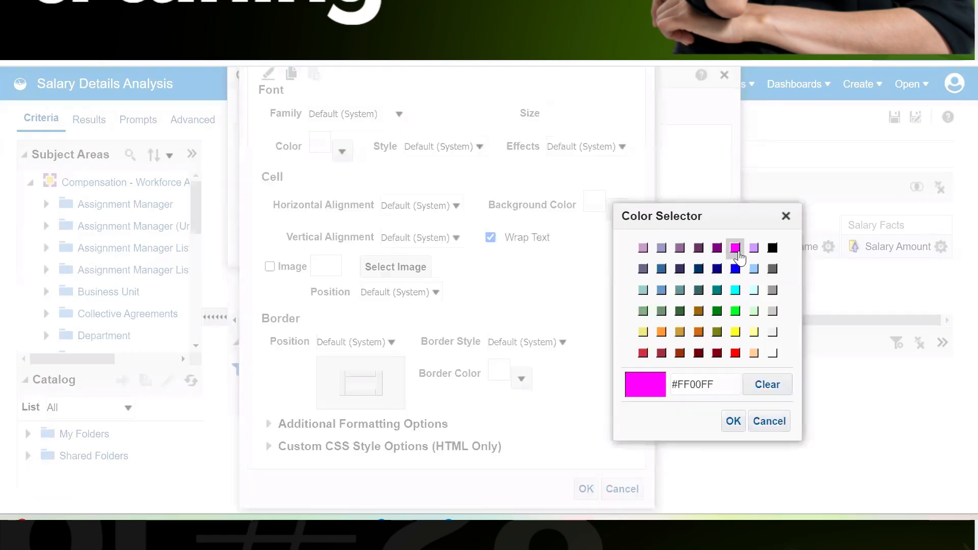
left_click(732, 422)
left_click(585, 489)
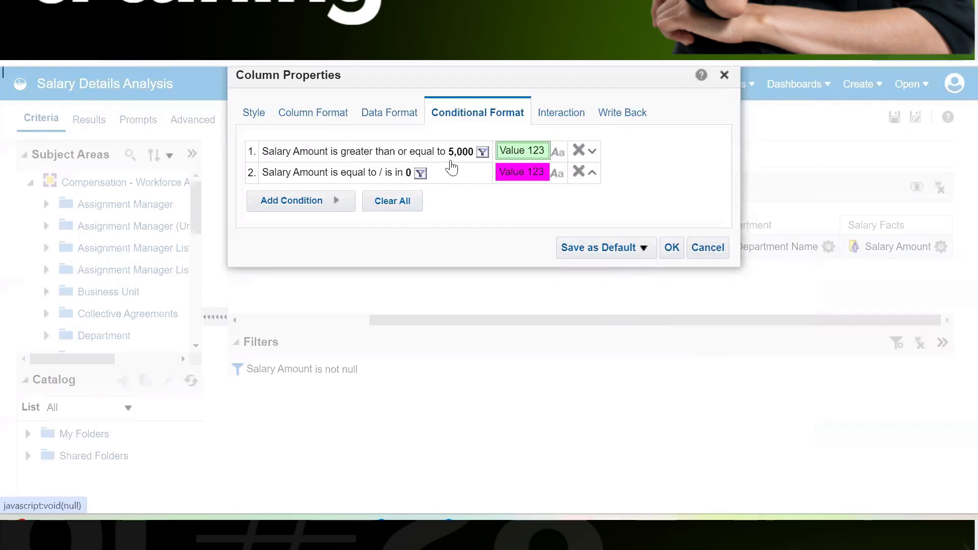
left_click(671, 247)
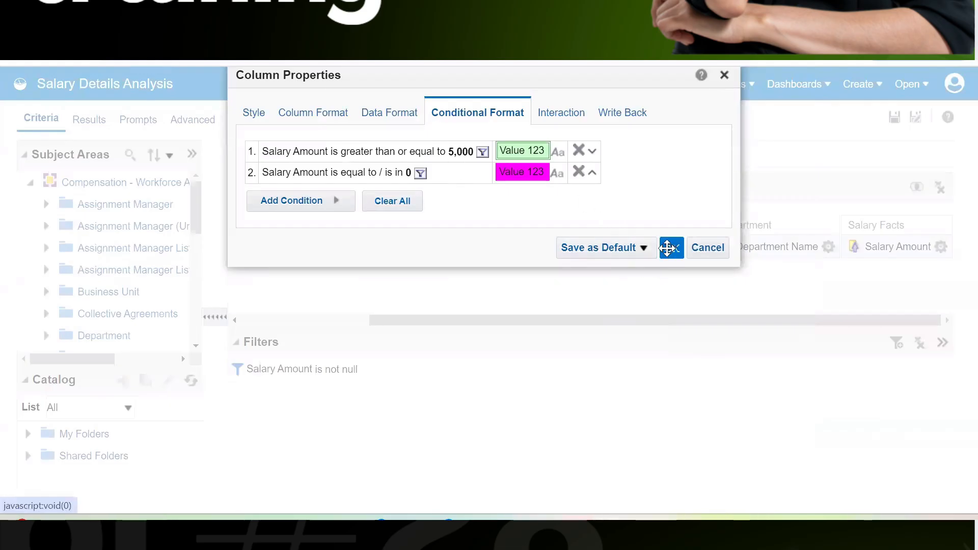
Examine the conditional formatting of the Salary Amount column in the results table.
left_click(90, 120)
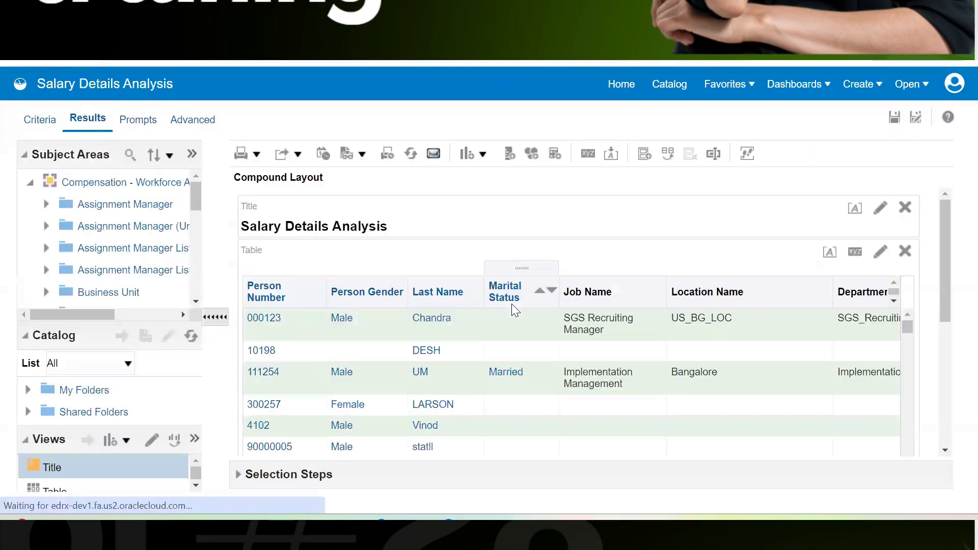
left_click_drag(944, 271, 940, 405)
left_click_drag(743, 414, 956, 253)
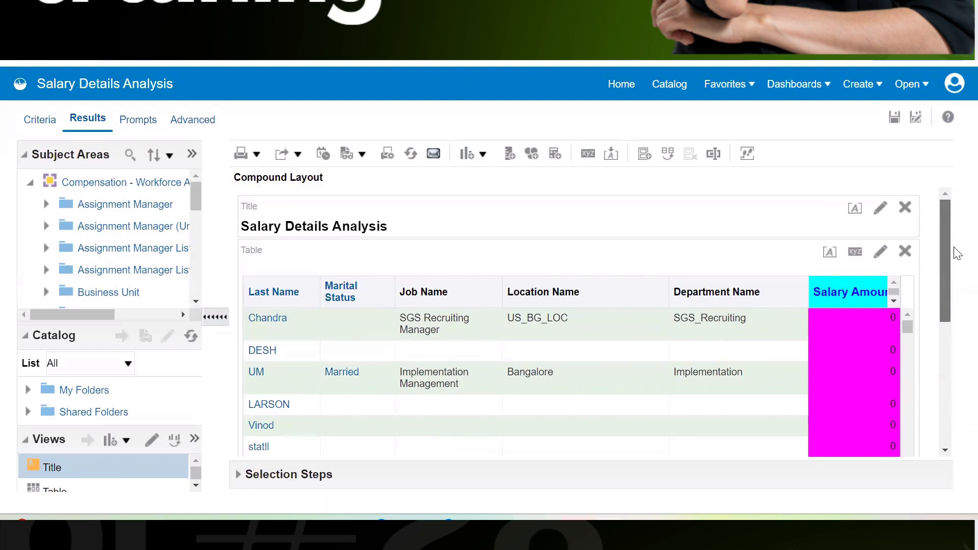
Sort the analysis by the Salary Amount column in descending order.
left_click(30, 117)
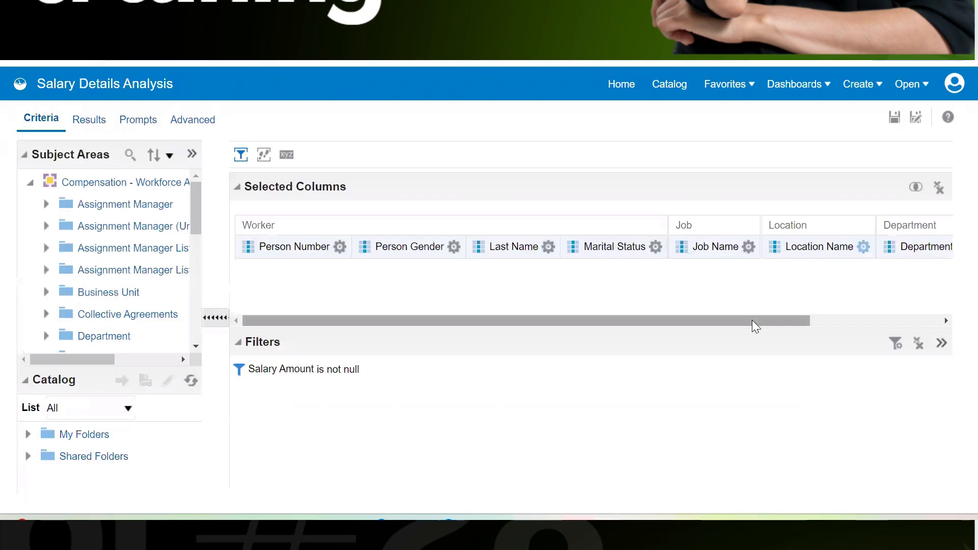
left_click_drag(755, 327, 885, 326)
left_click(940, 247)
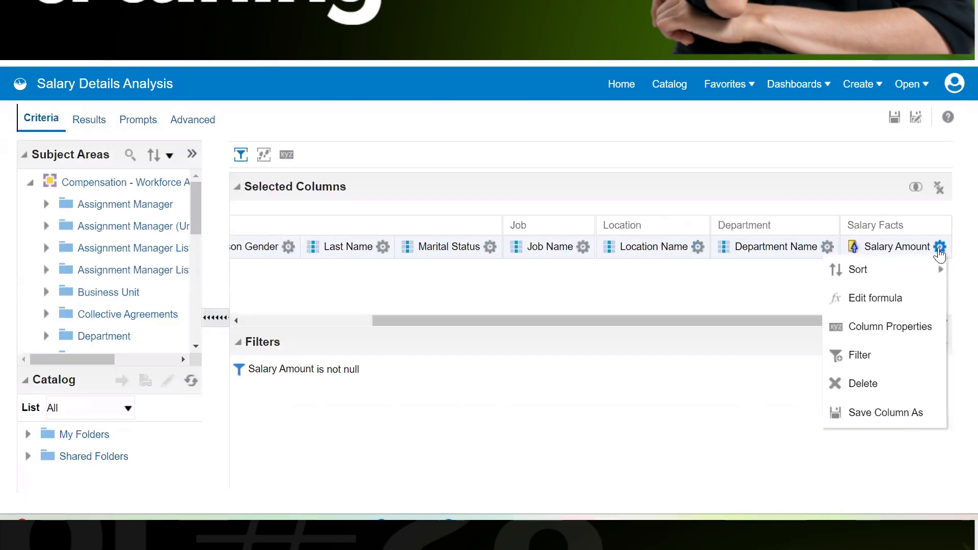
mouse_move(901, 273)
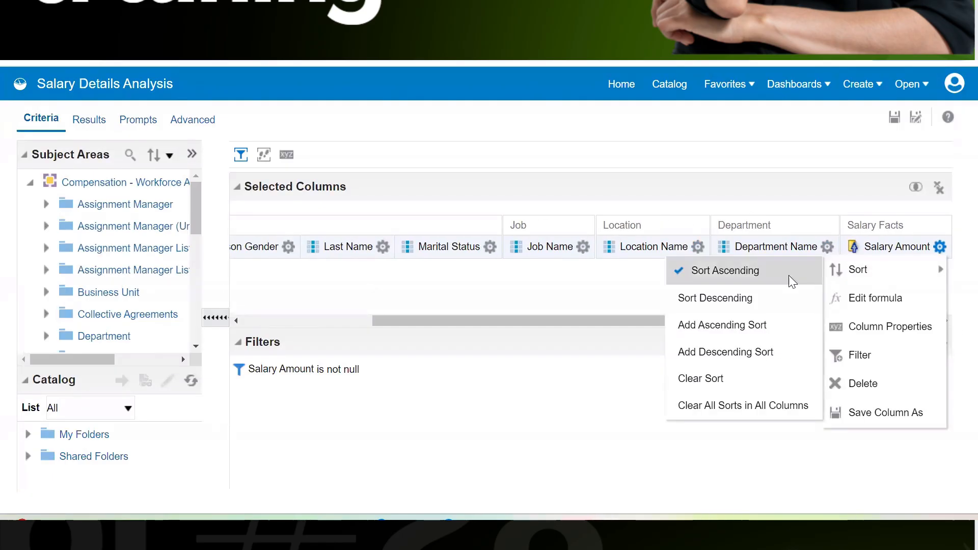
left_click(750, 299)
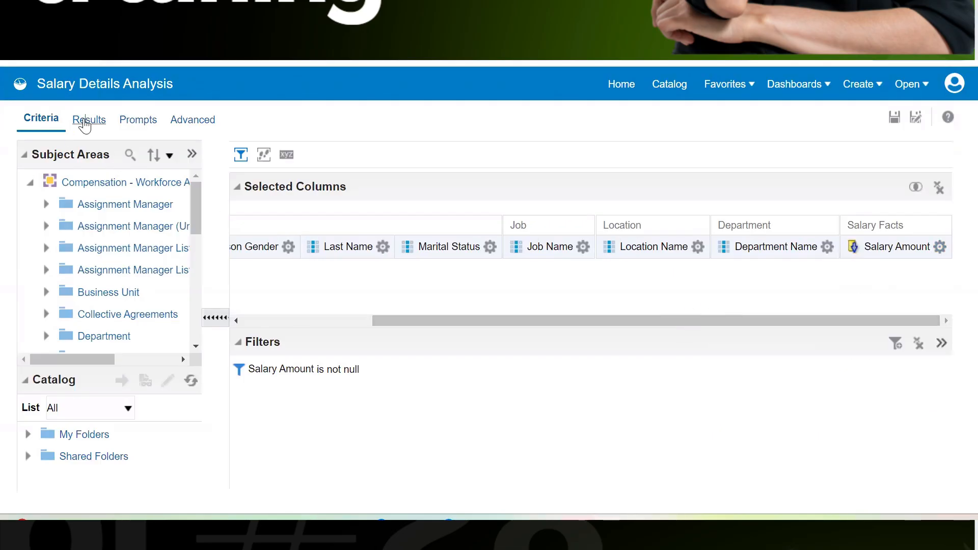
Review the sorted results from the highest salaries downward, comparing how cells above and below 5,000 are formatted.
left_click(84, 122)
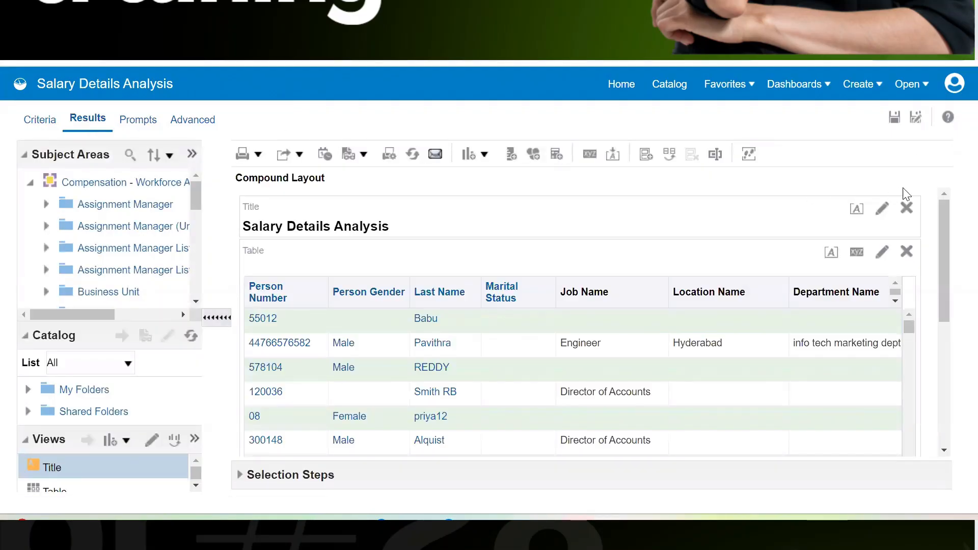
left_click_drag(944, 269, 929, 371)
left_click_drag(634, 418, 954, 250)
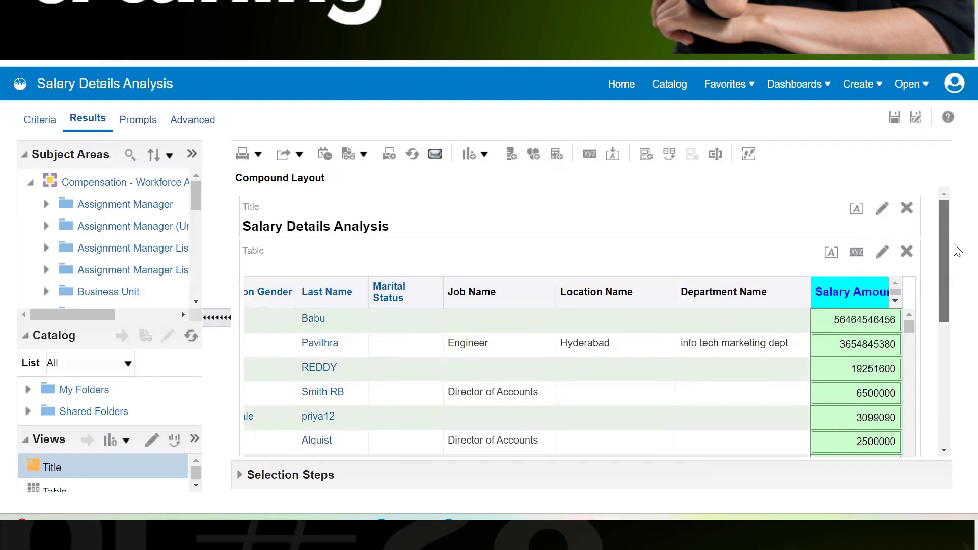
left_click_drag(957, 250, 954, 305)
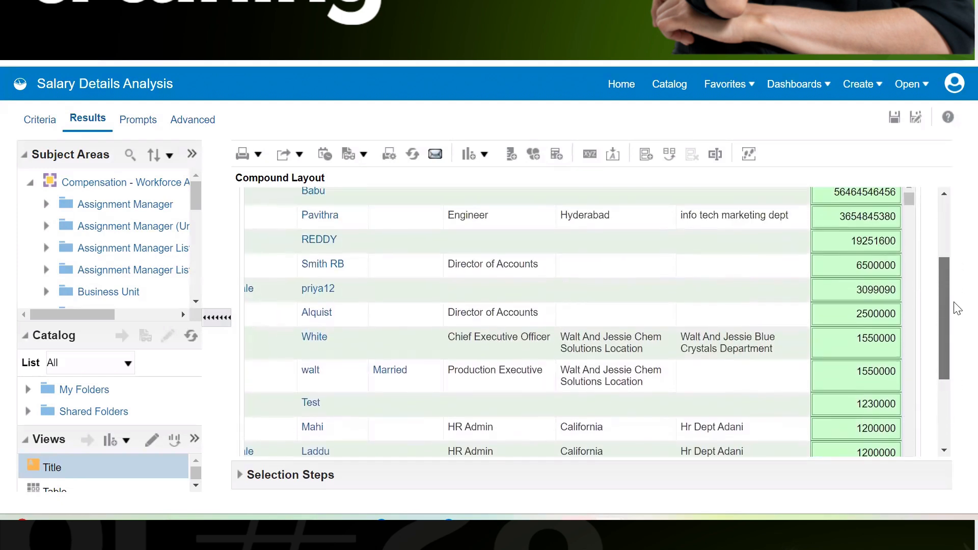
left_click_drag(910, 201, 910, 449)
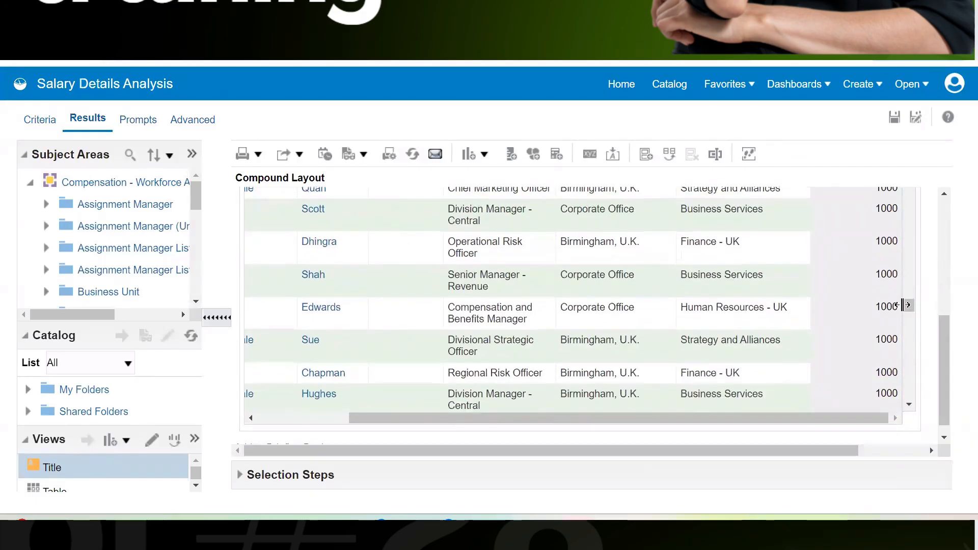
left_click_drag(910, 306, 911, 419)
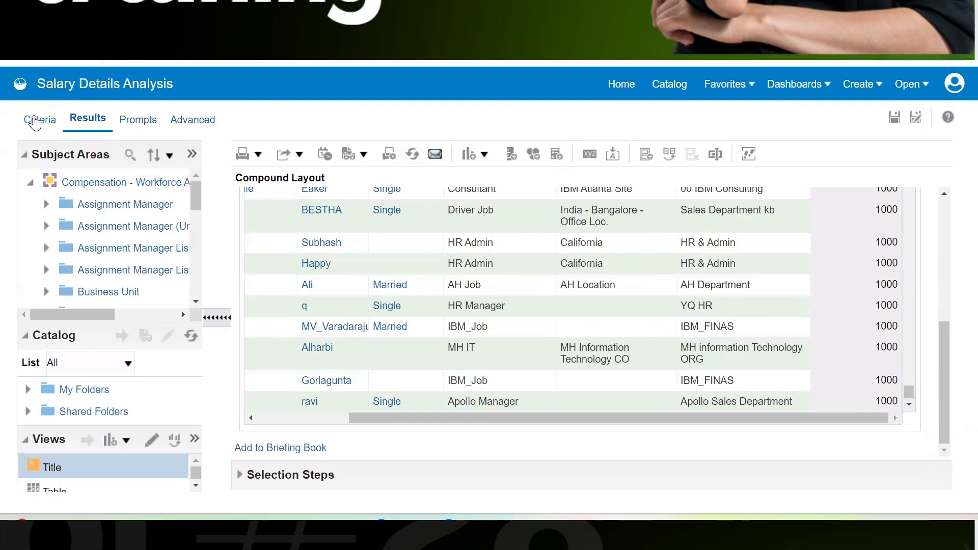
left_click(35, 120)
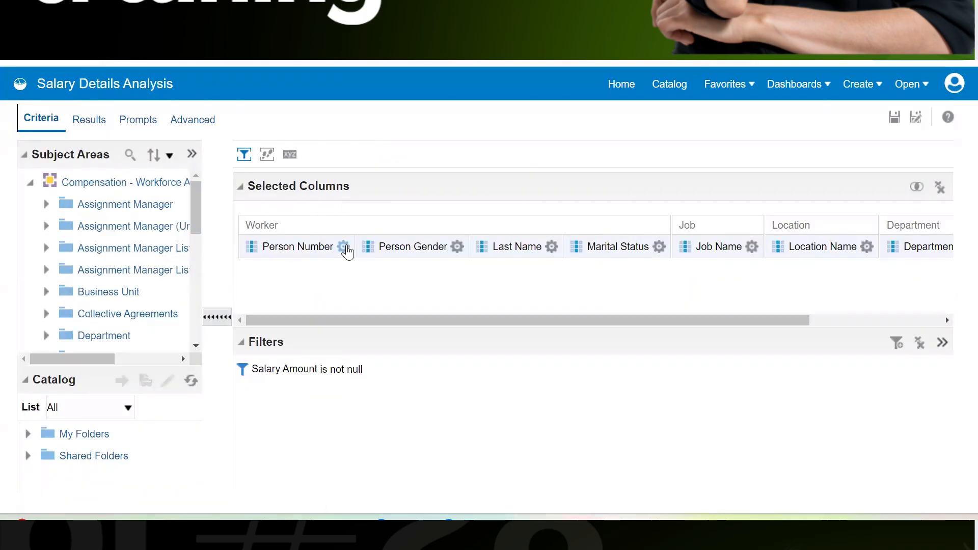
left_click(344, 246)
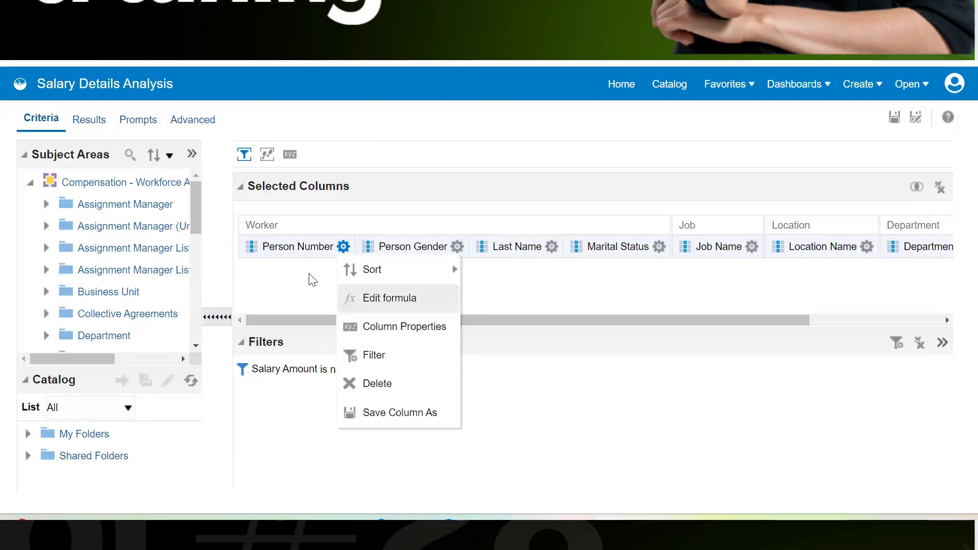
left_click(312, 228)
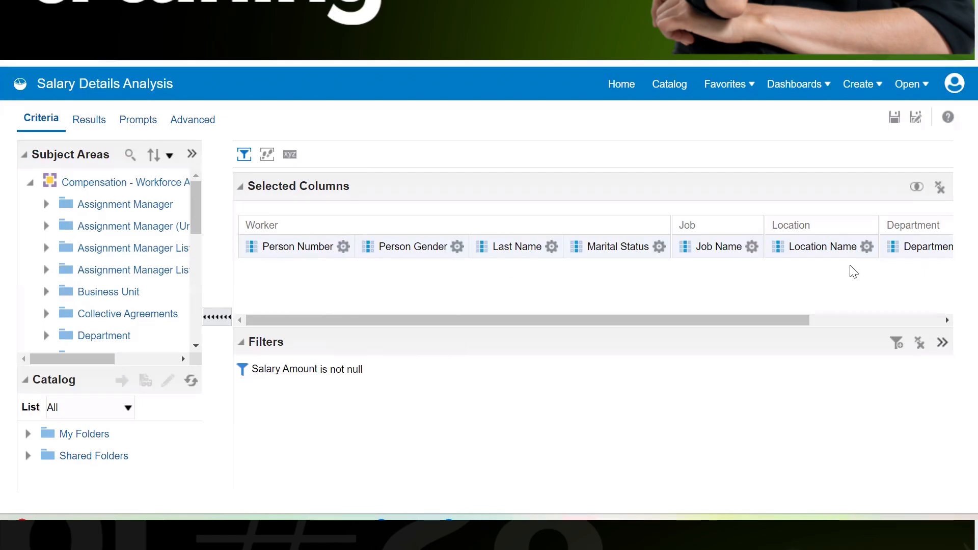
left_click(659, 246)
left_click(457, 247)
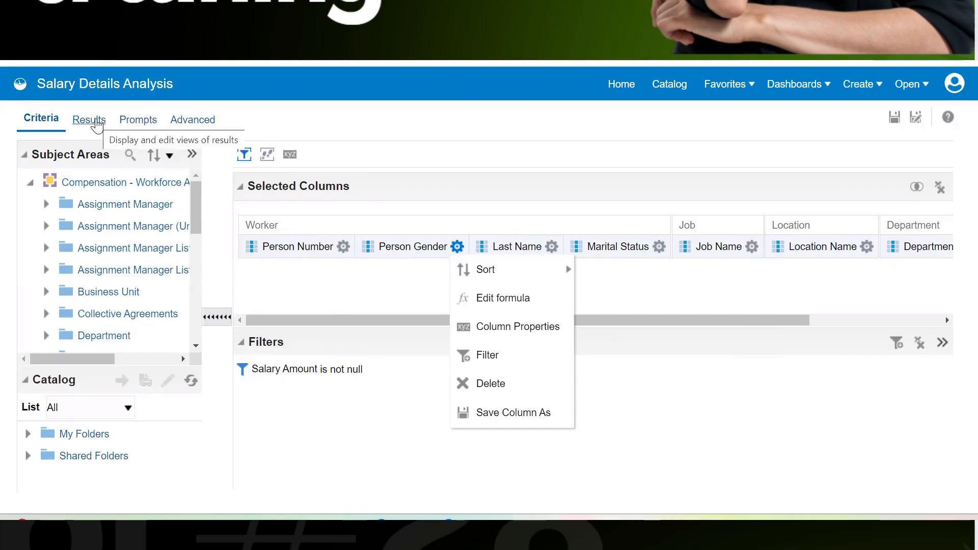
Inspect the results table's style properties and its alternate row format options, leaving them unchanged.
left_click(96, 121)
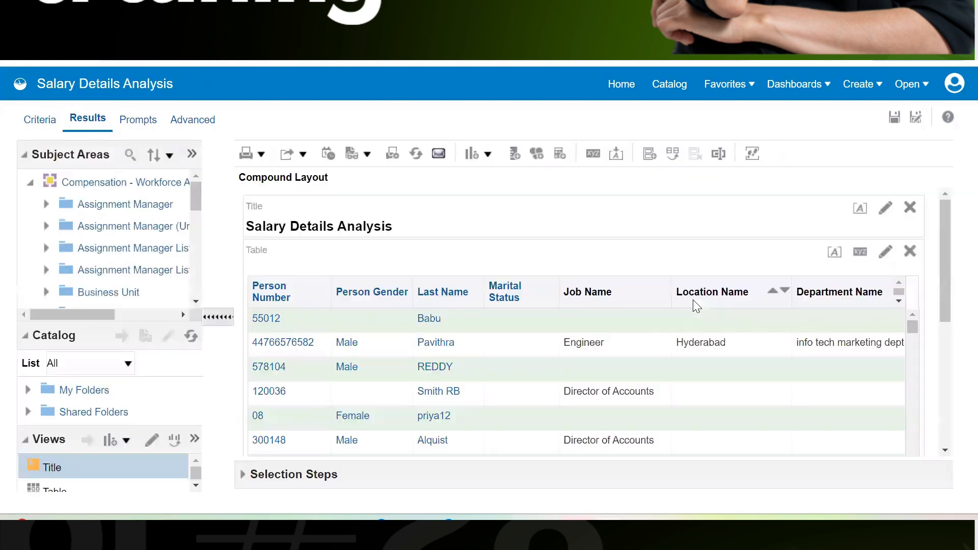
left_click(861, 252)
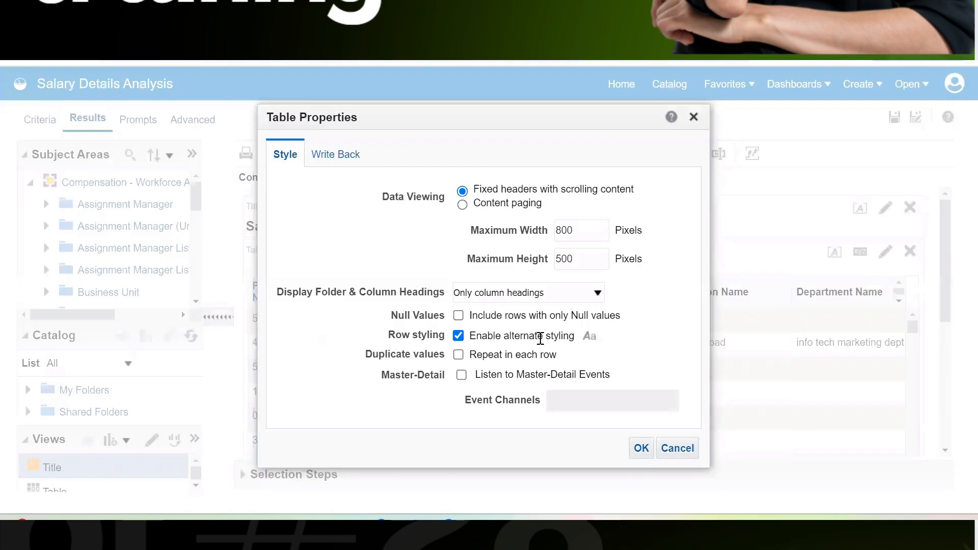
left_click(590, 338)
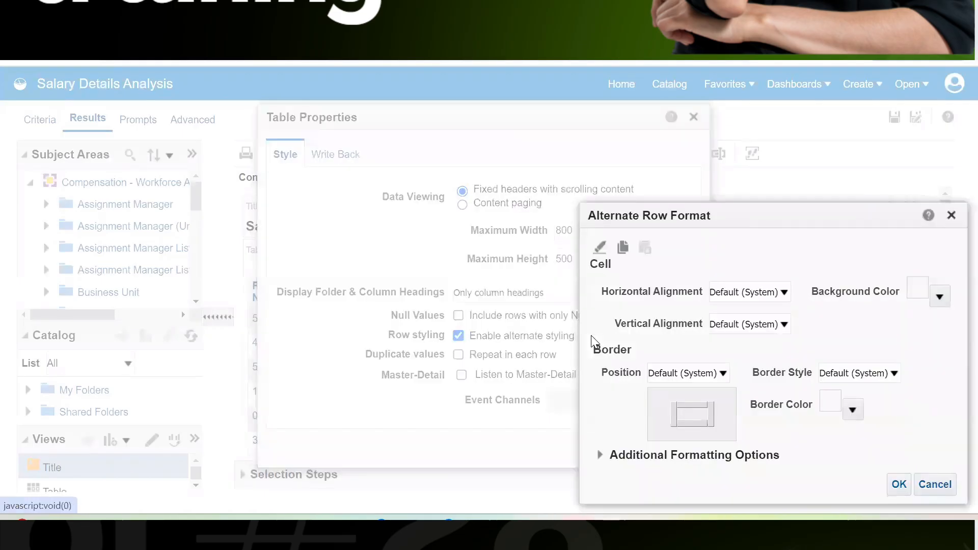
left_click_drag(715, 204, 622, 188)
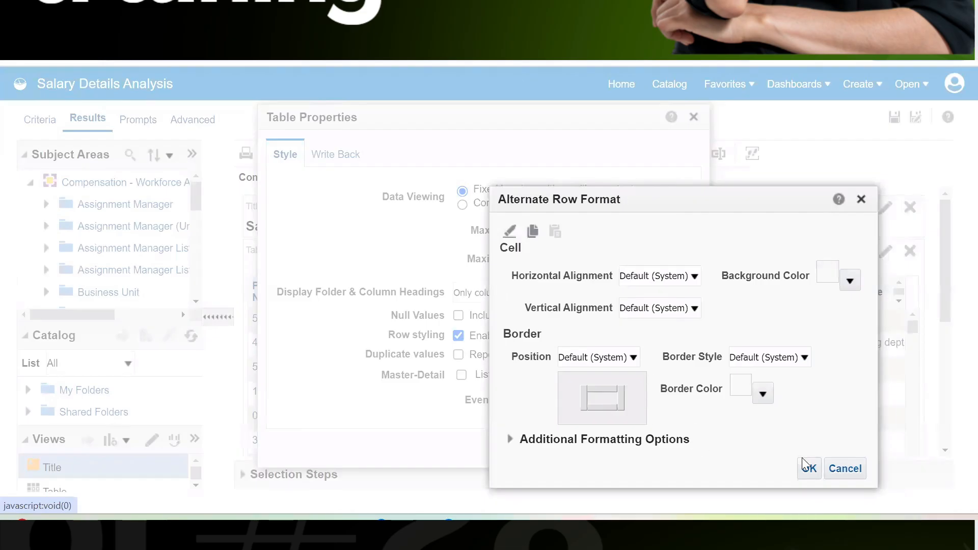
left_click(844, 469)
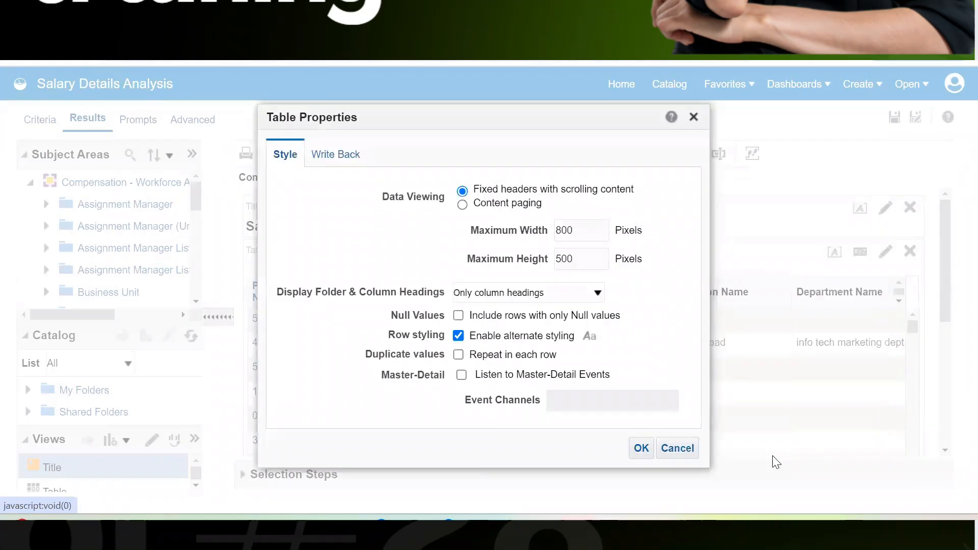
left_click(674, 451)
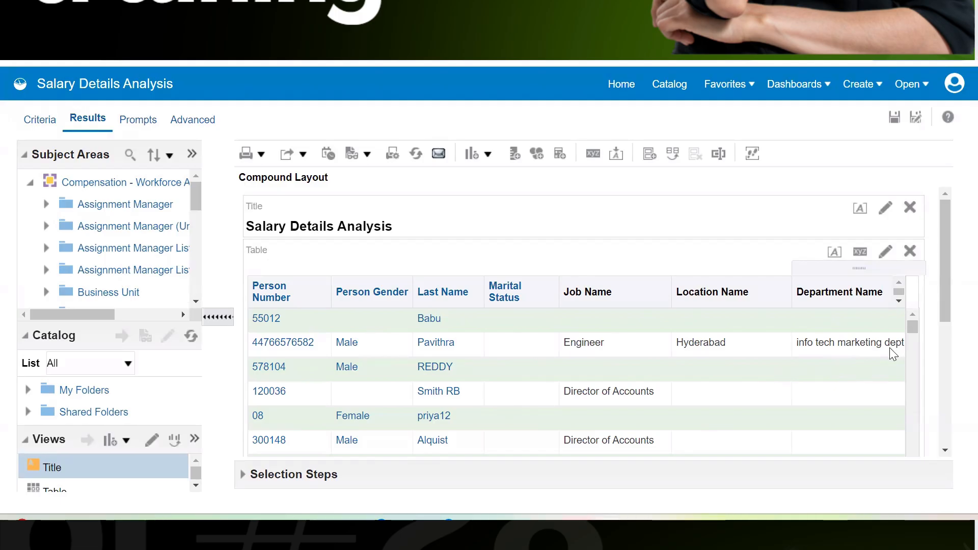
Look over the results table and inspect the analysis properties, including the no-results and text delivery settings.
scroll(943, 275, "down", 1)
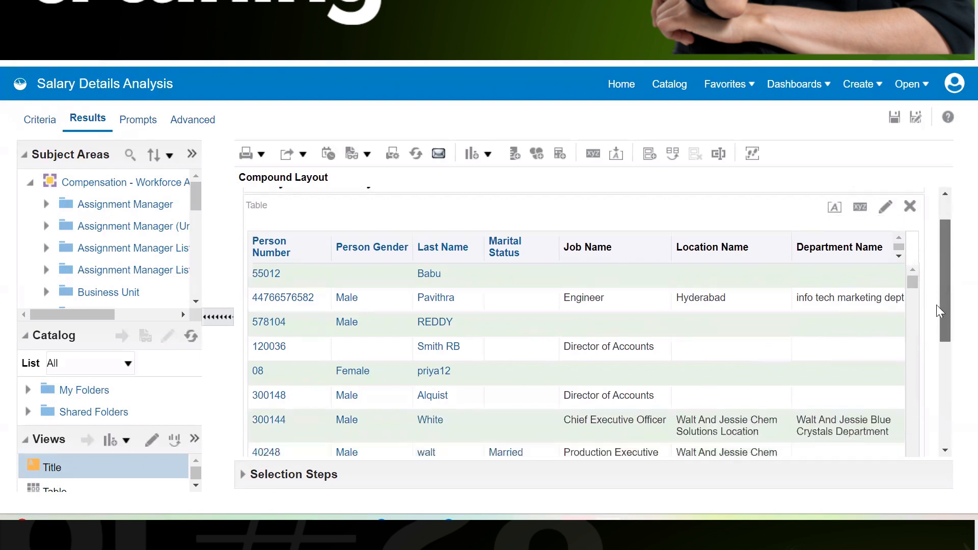
scroll(937, 308, "down", 5)
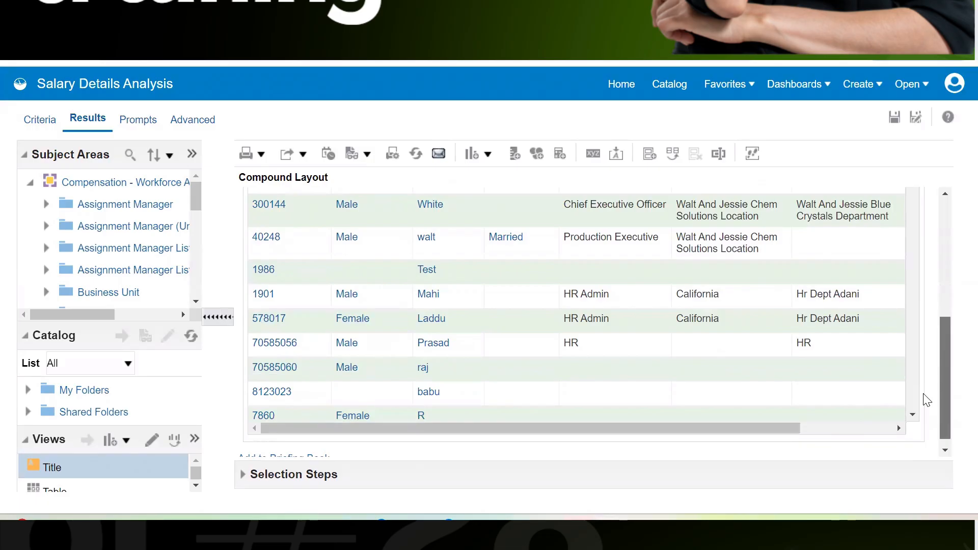
scroll(944, 295, "up", 4)
scroll(942, 296, "up", 2)
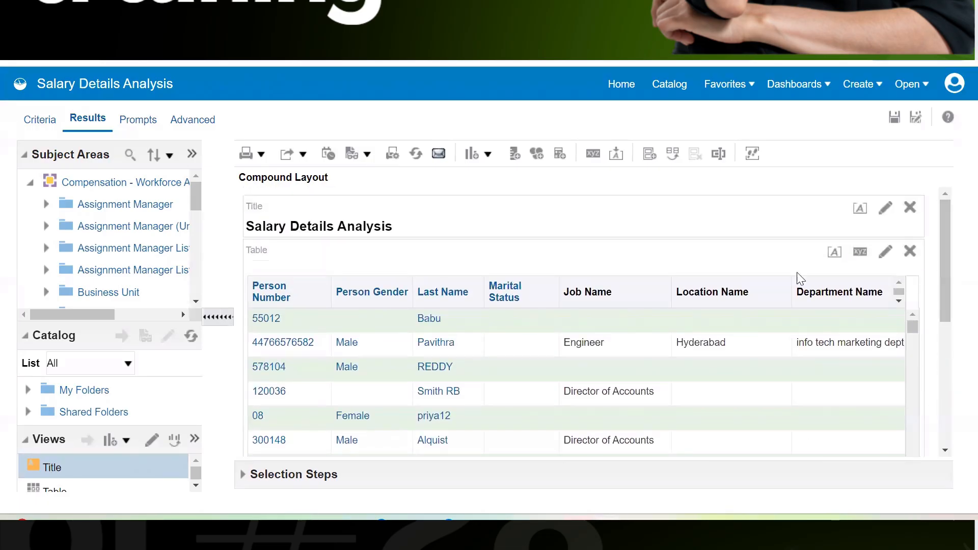
left_click(592, 153)
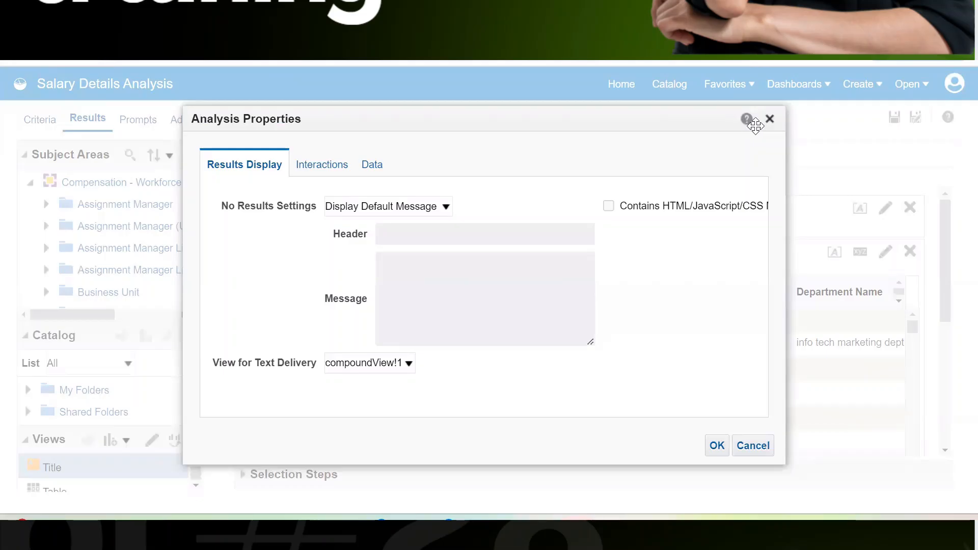
left_click(770, 120)
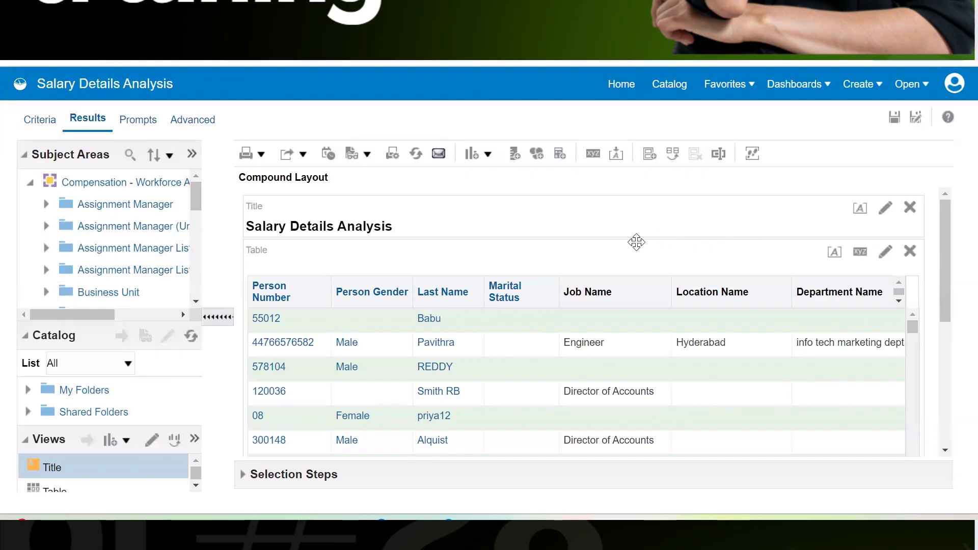
Add the Absence Management - Leave Donations Real Time subject area to the analysis alongside the Compensation subject area.
left_click(30, 184)
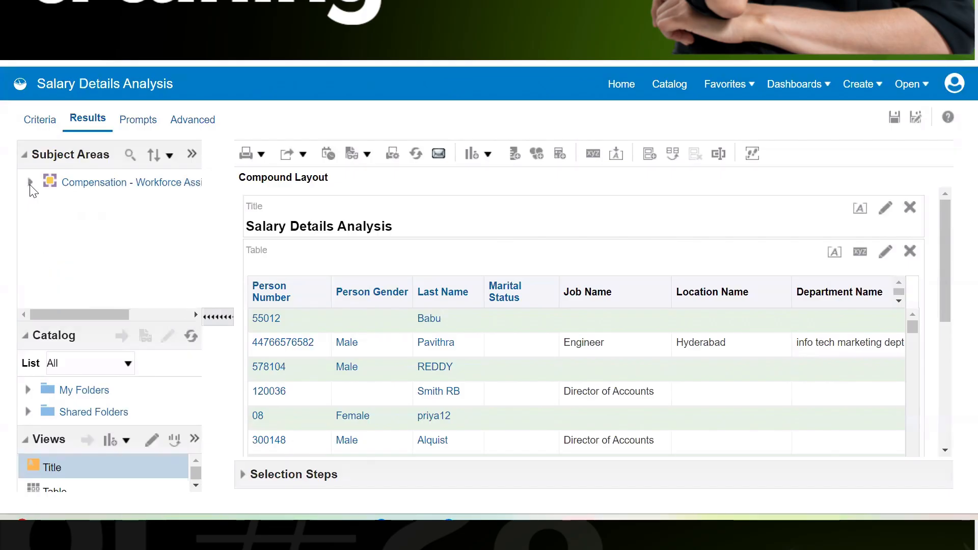
left_click(78, 182)
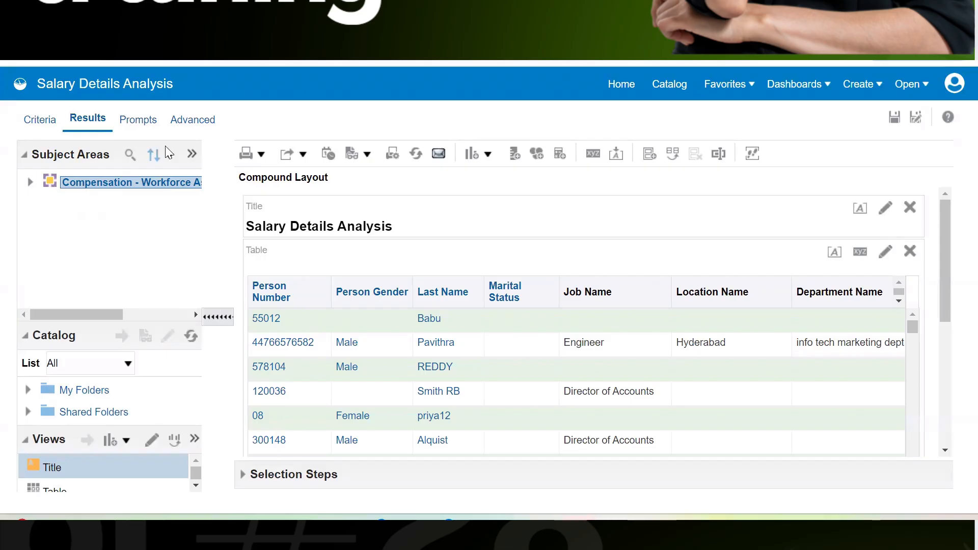
left_click(193, 156)
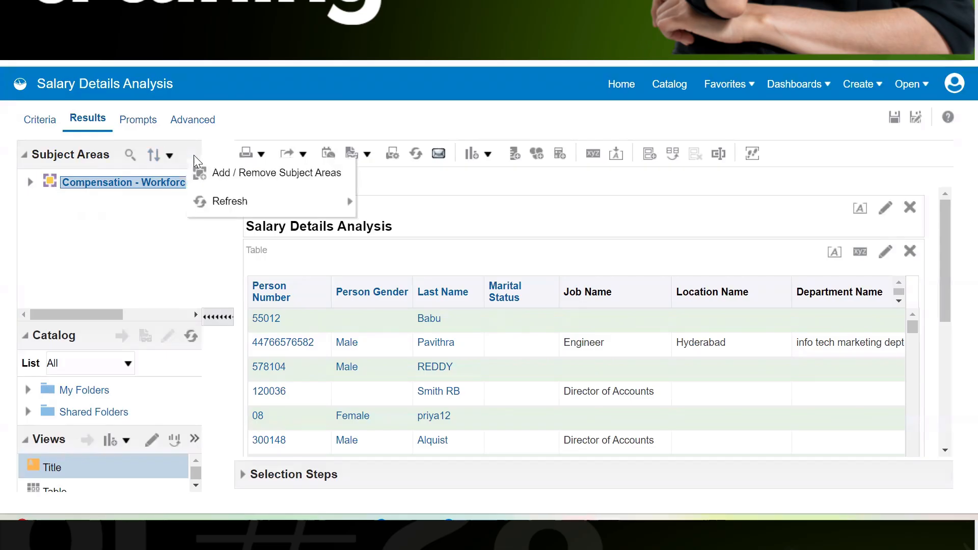
left_click(247, 174)
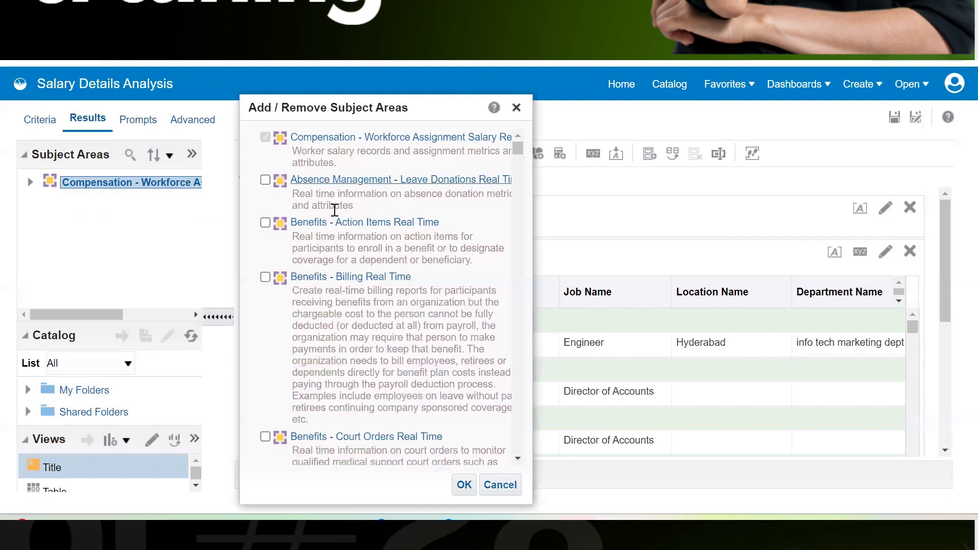
left_click(265, 180)
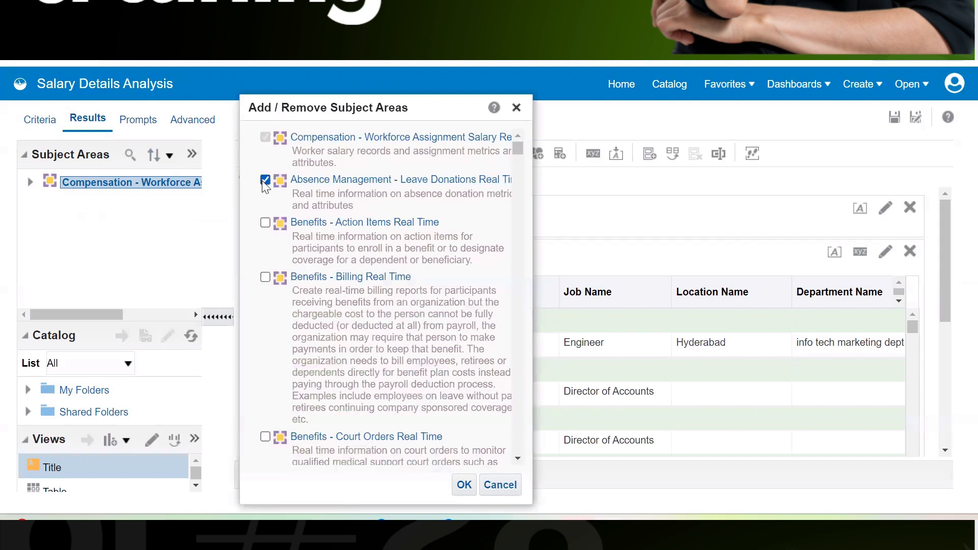
left_click(464, 485)
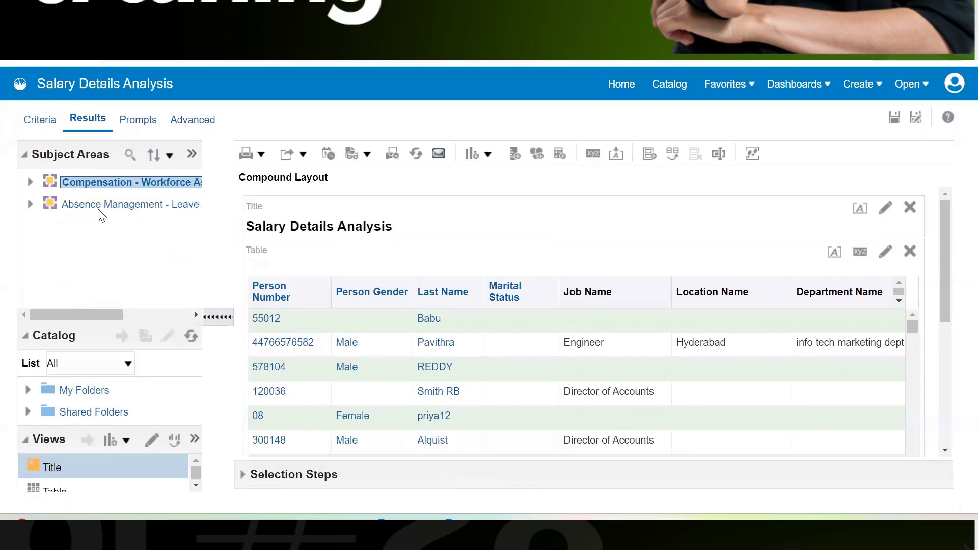
left_click(99, 207)
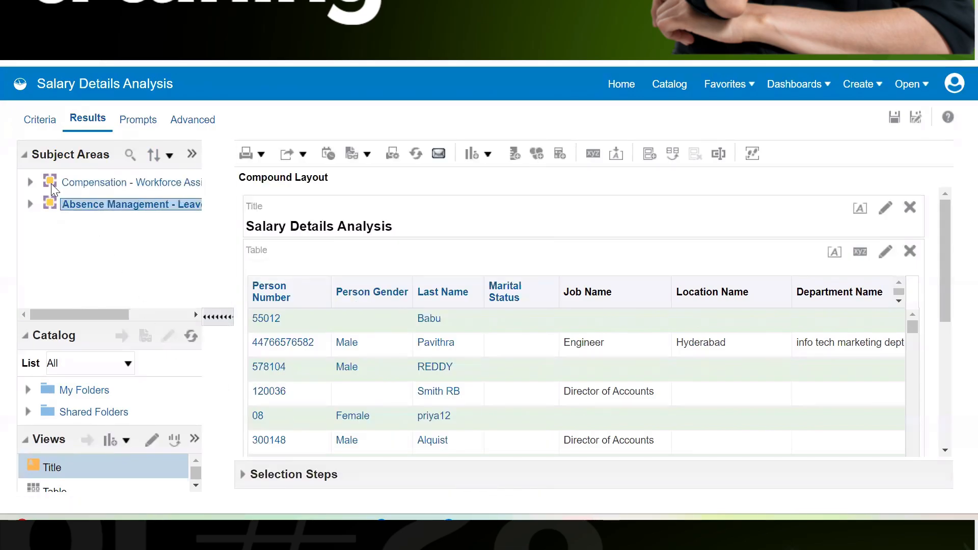
Return to the analysis criteria and expand the Absence Management - Leave Donations subject area to show its folders.
left_click(37, 122)
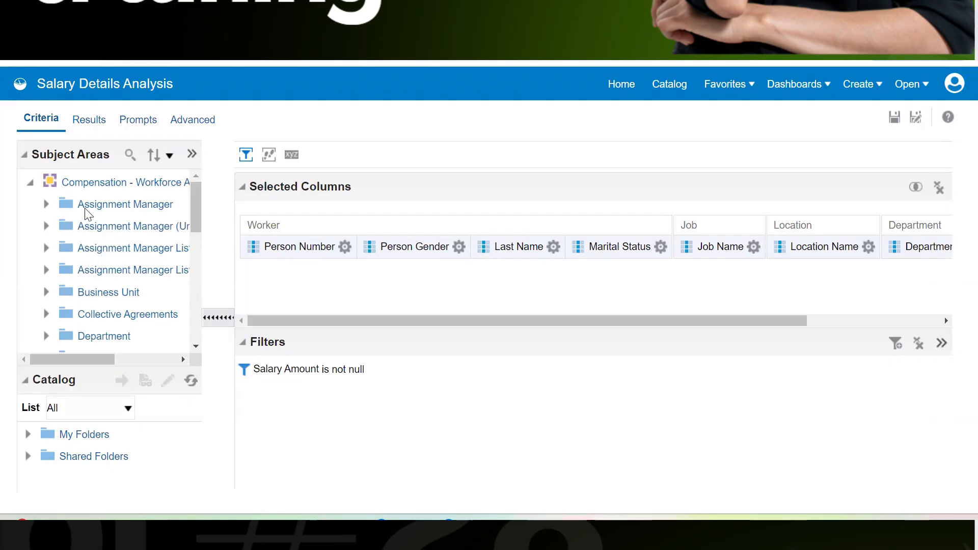
left_click(345, 247)
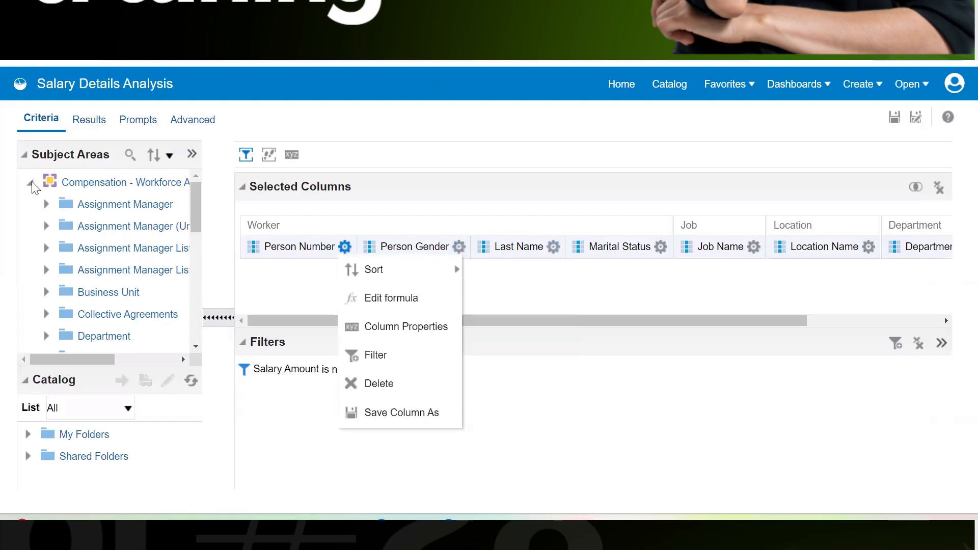
left_click(30, 181)
left_click(68, 207)
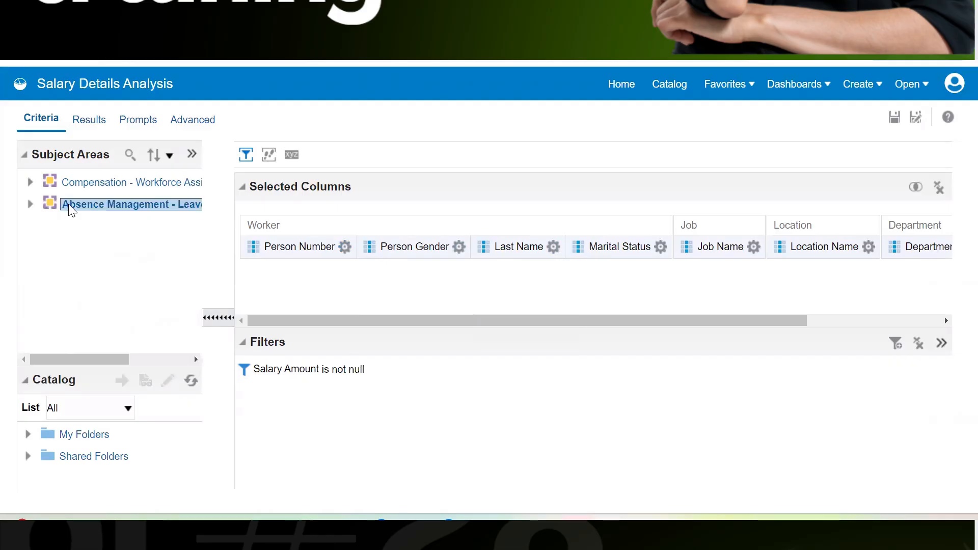
left_click(30, 205)
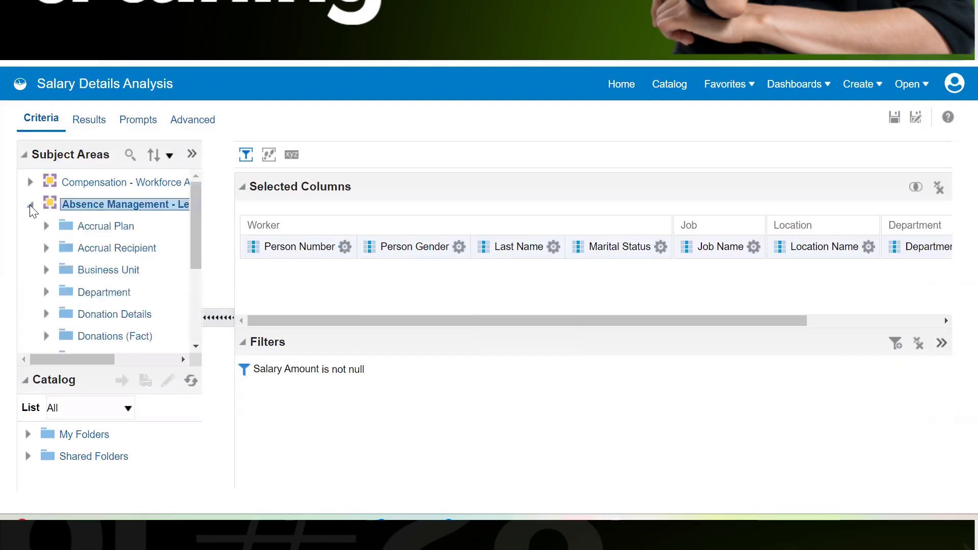
left_click_drag(192, 235, 184, 259)
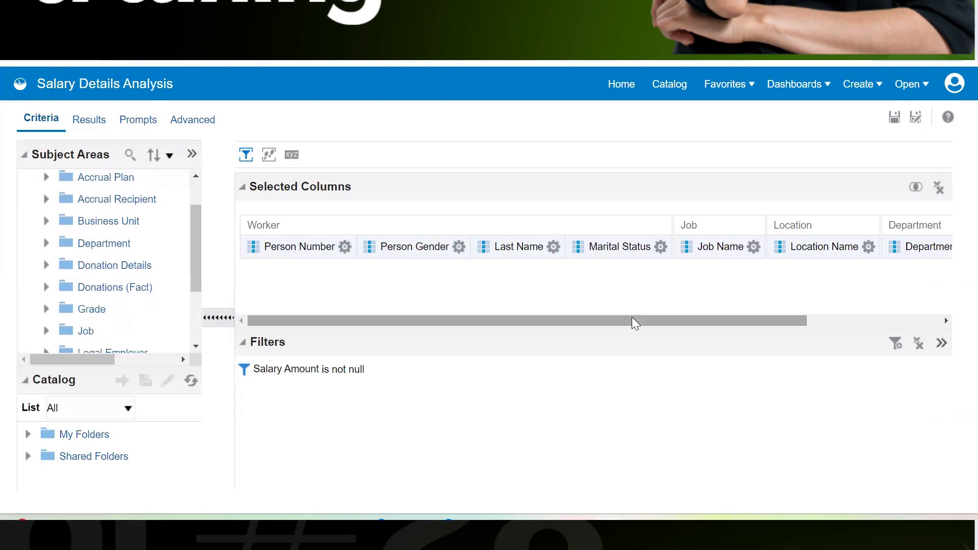
Add Grade Name from the Absence Management subject area's Grade folder to the selected columns, and collapse the folder.
left_click_drag(636, 318, 521, 314)
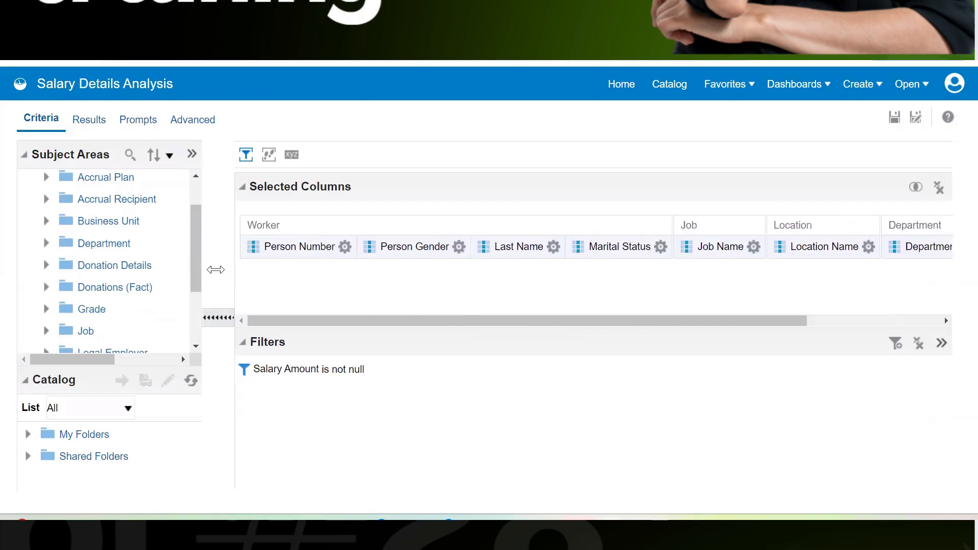
left_click_drag(199, 251, 193, 270)
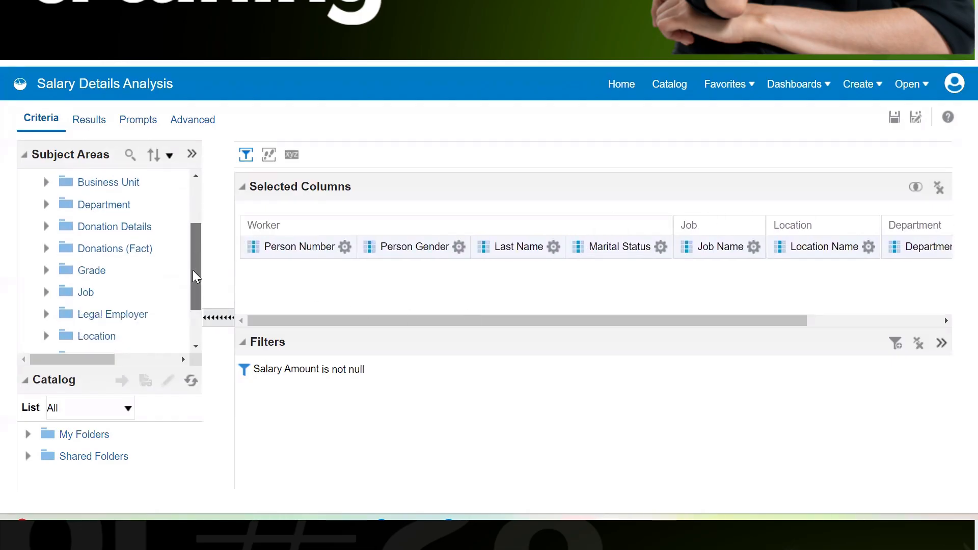
left_click(45, 270)
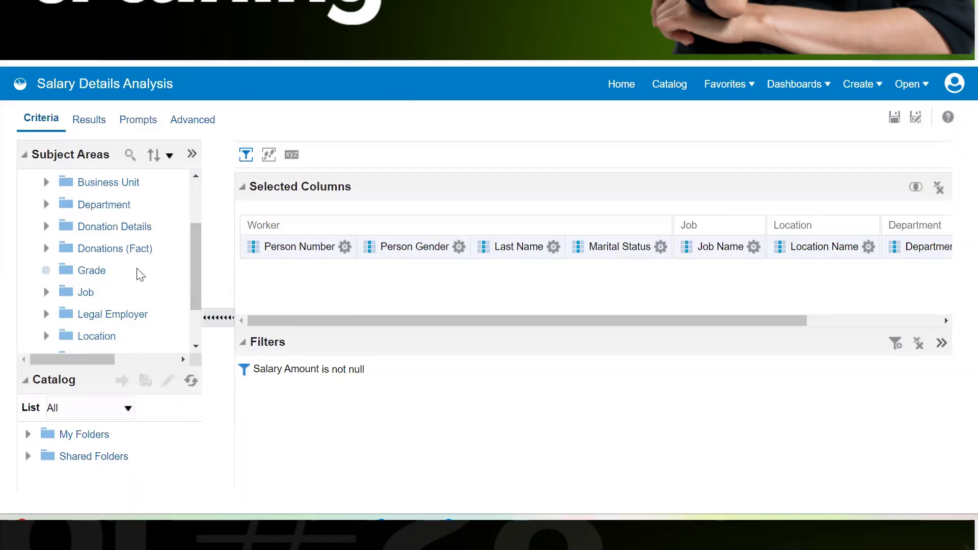
scroll(145, 267, "down", 5)
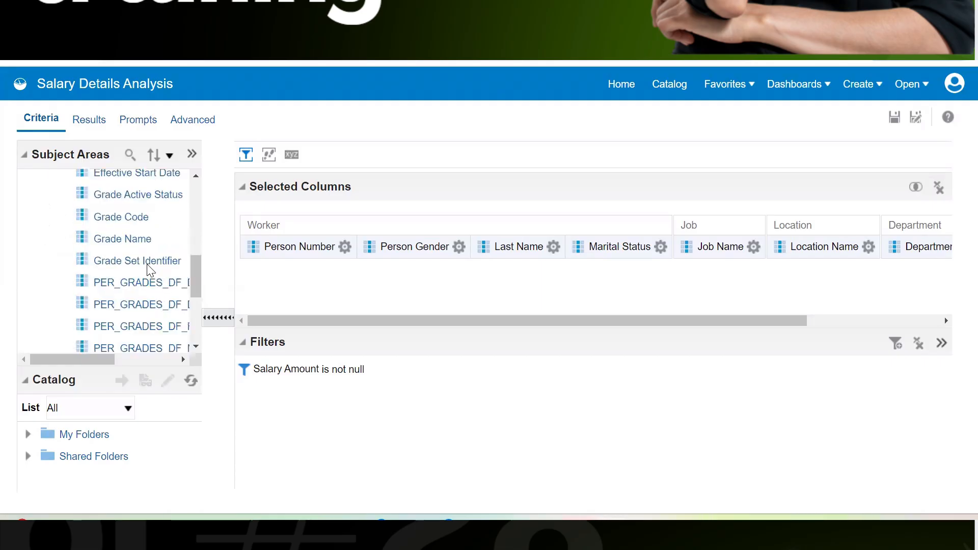
left_click(119, 243)
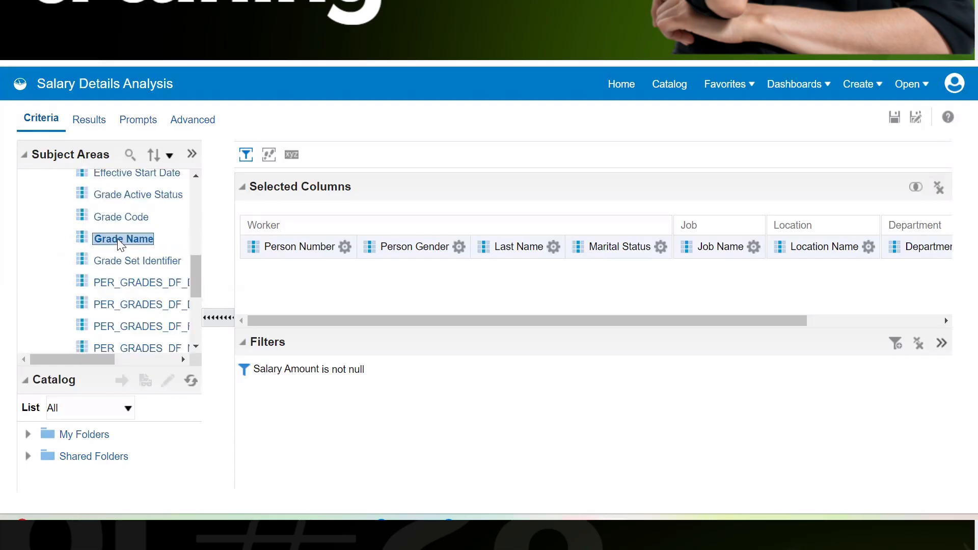
left_click_drag(193, 273, 195, 242)
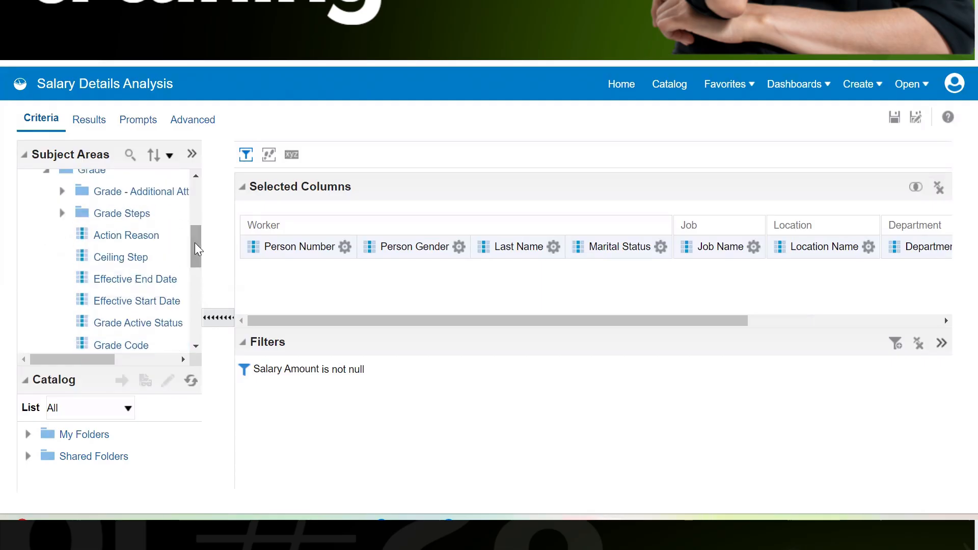
left_click(47, 172)
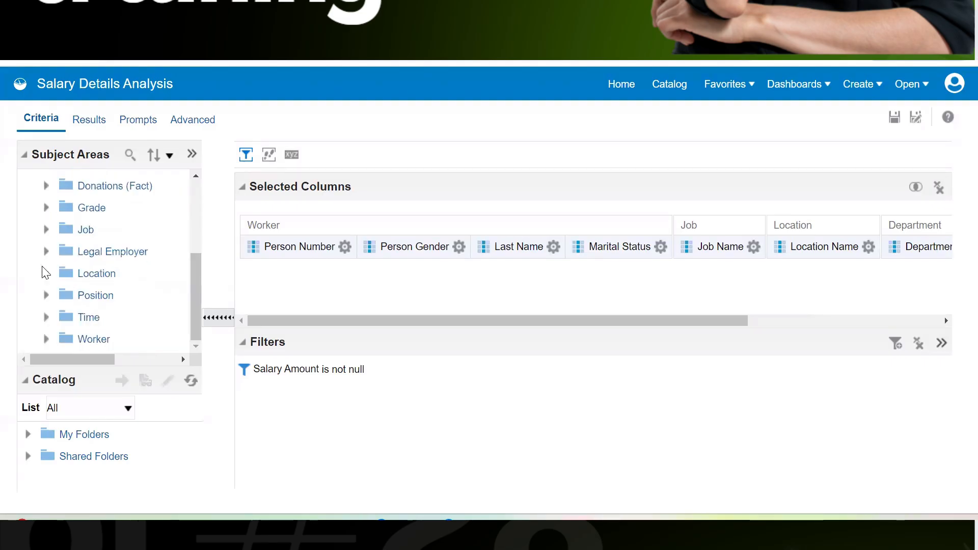
Add Legal Employer Name from the Legal Employer folder to the selected columns, and collapse the folder and the Absence Management subject area.
left_click(46, 251)
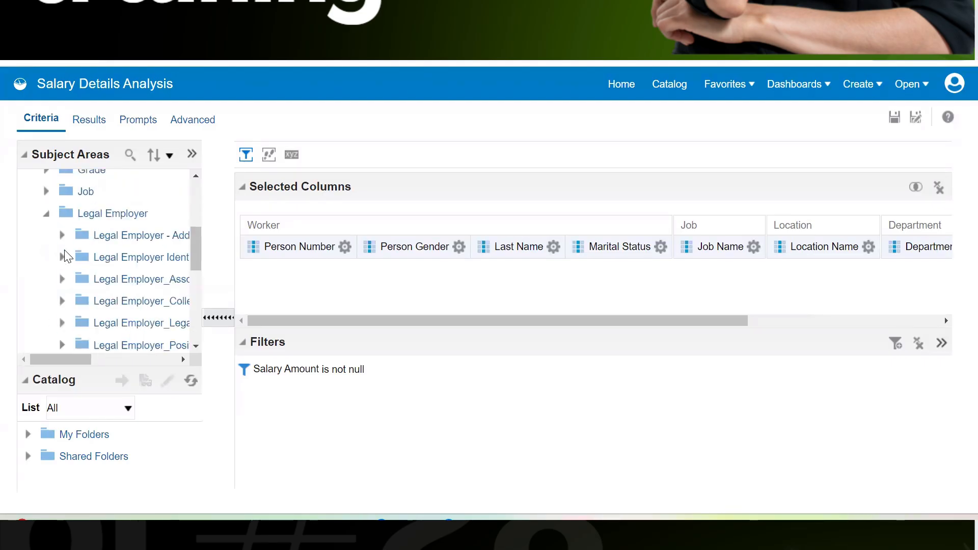
left_click_drag(201, 250, 251, 291)
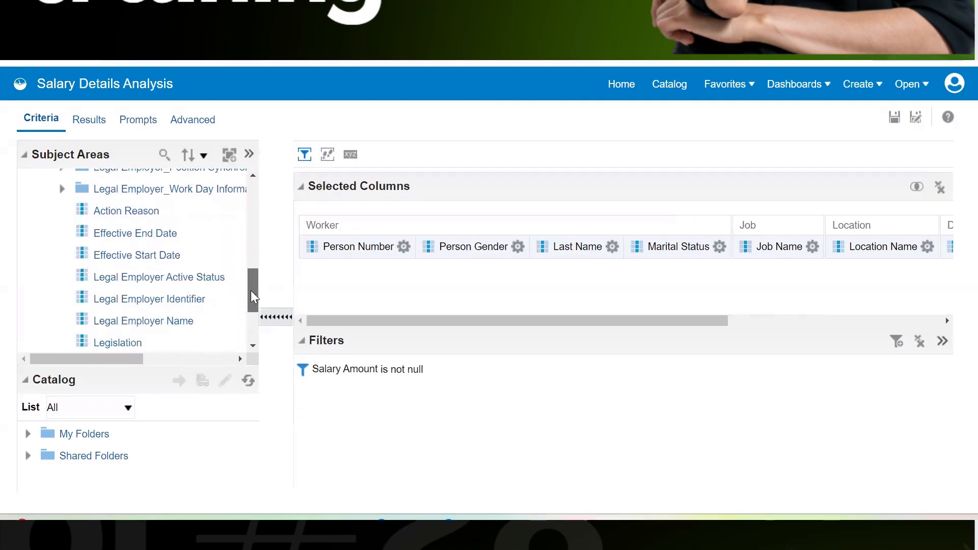
double_click(152, 321)
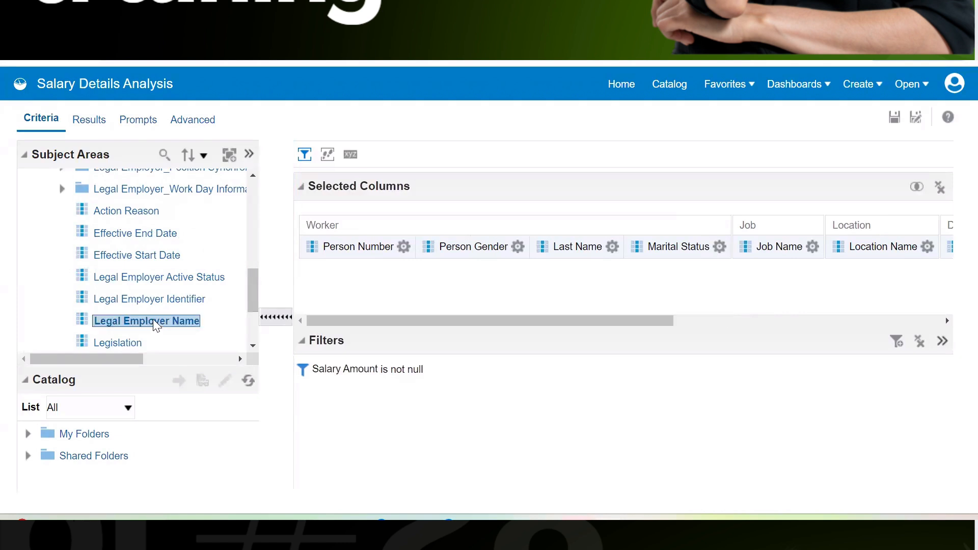
left_click_drag(254, 301, 264, 236)
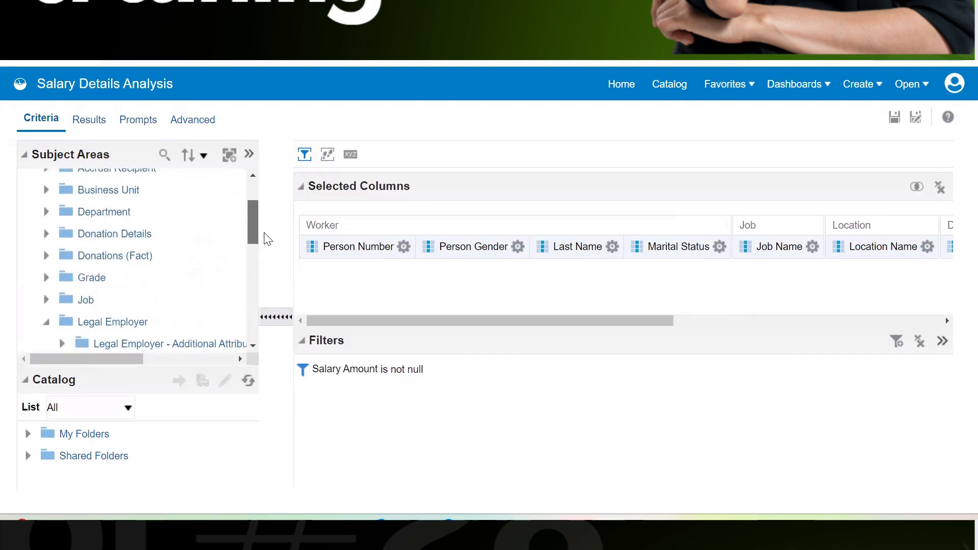
left_click(47, 322)
scroll(119, 253, "up", 3)
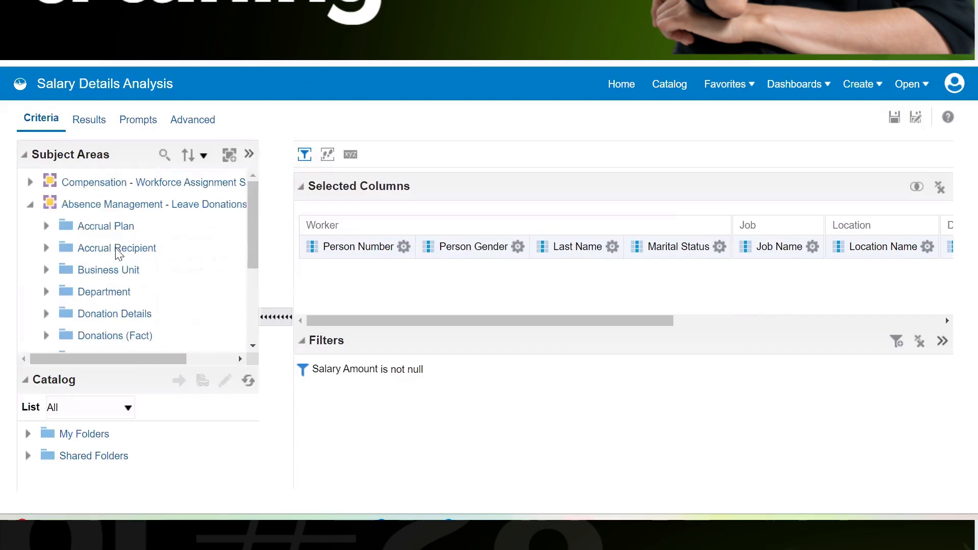
left_click(32, 206)
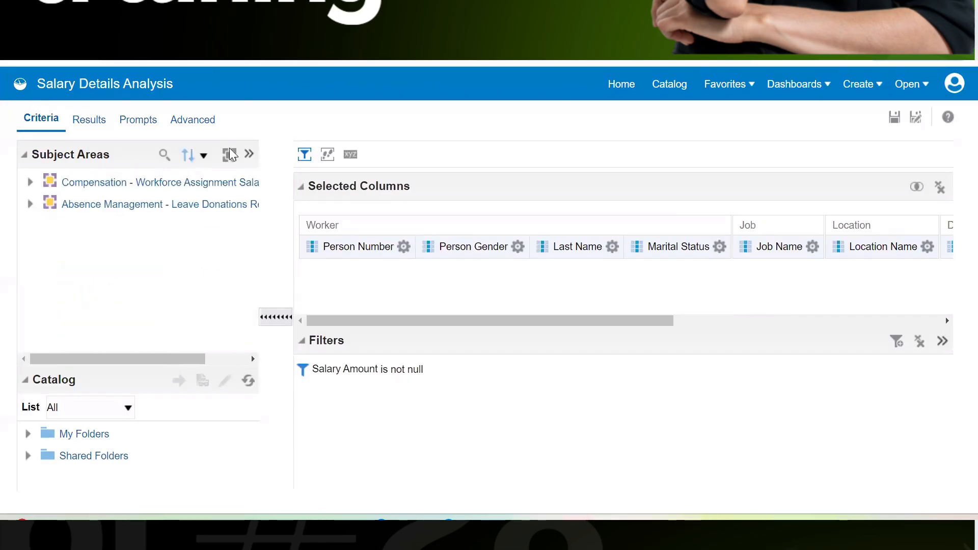
left_click(248, 155)
mouse_move(288, 172)
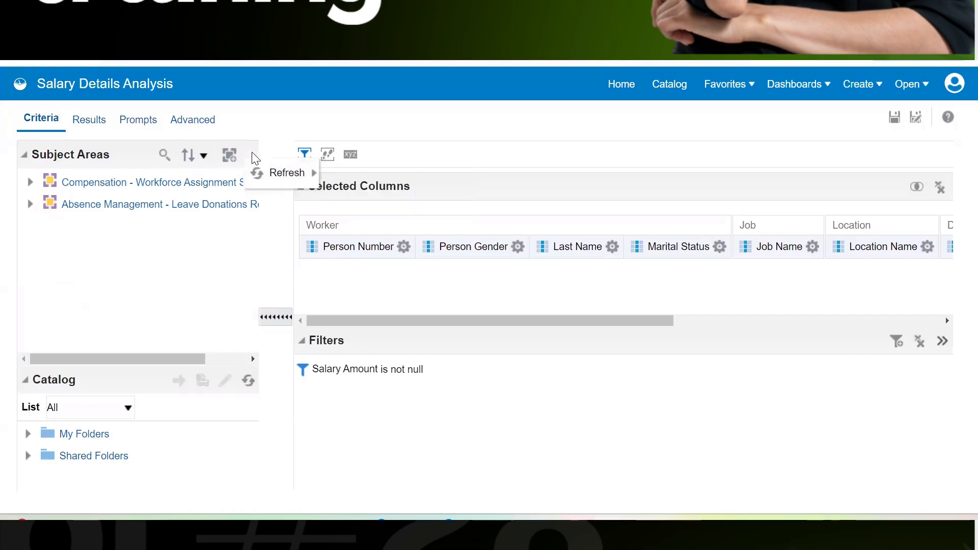
left_click(102, 255)
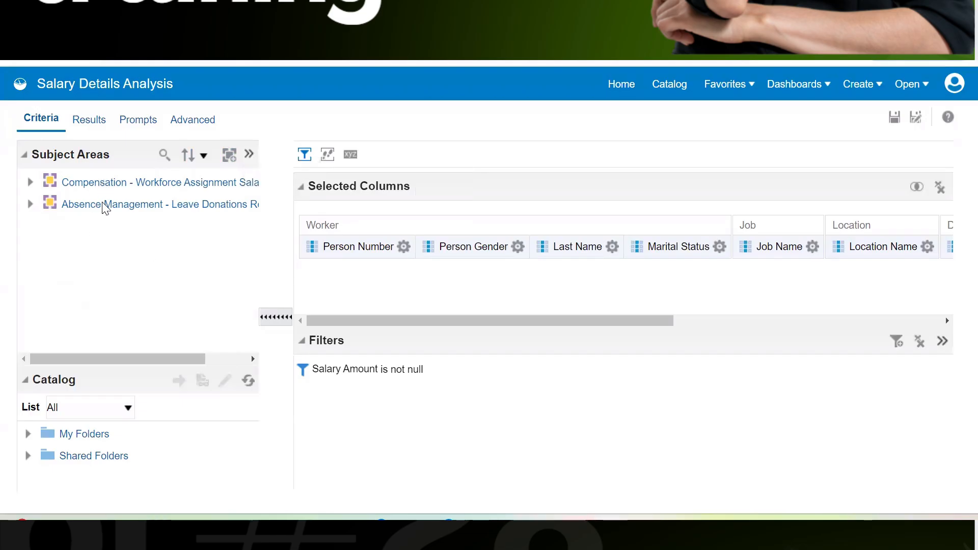
left_click(253, 160)
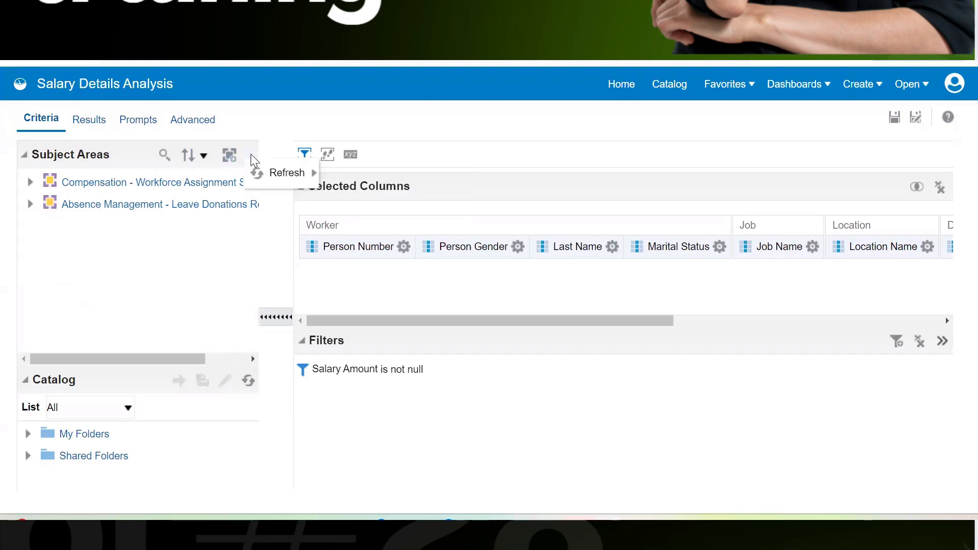
left_click(156, 256)
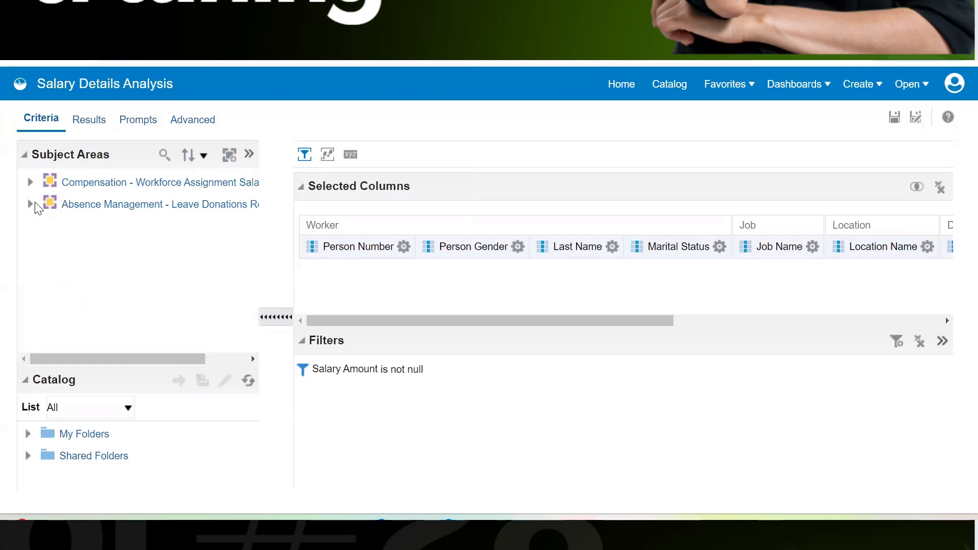
Add the Benefits - Action Items Real Time subject area to the analysis, and expand and collapse its folders.
left_click(229, 157)
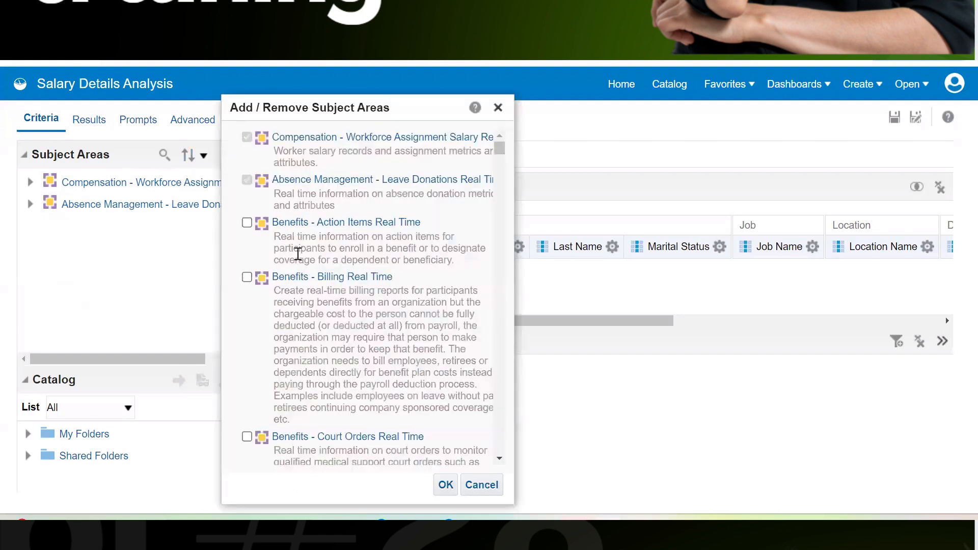
left_click(247, 223)
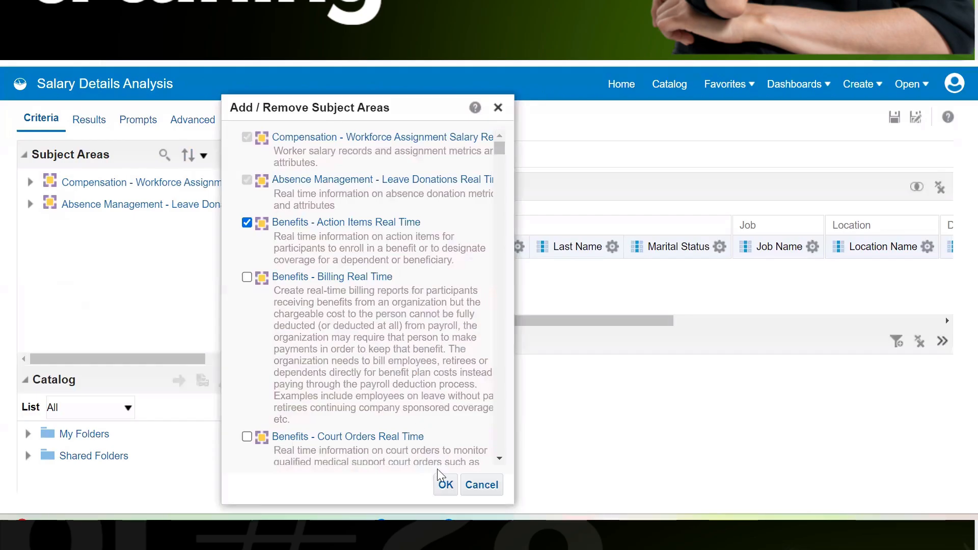
left_click(444, 483)
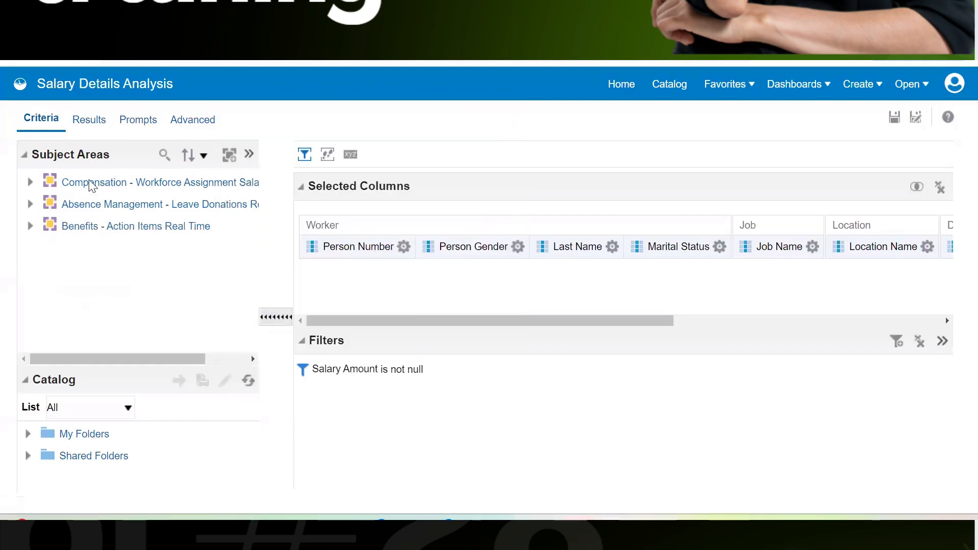
left_click(91, 185)
left_click(91, 204)
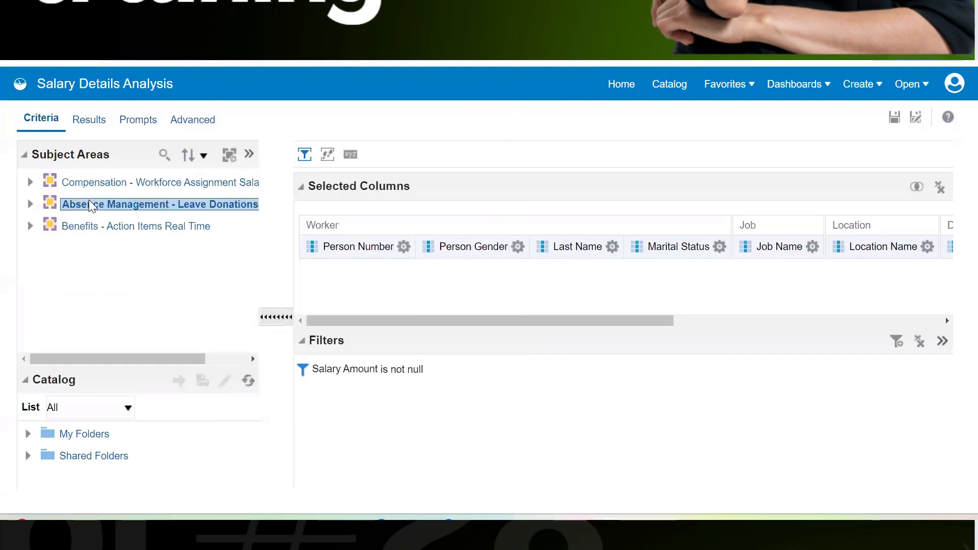
left_click(92, 227)
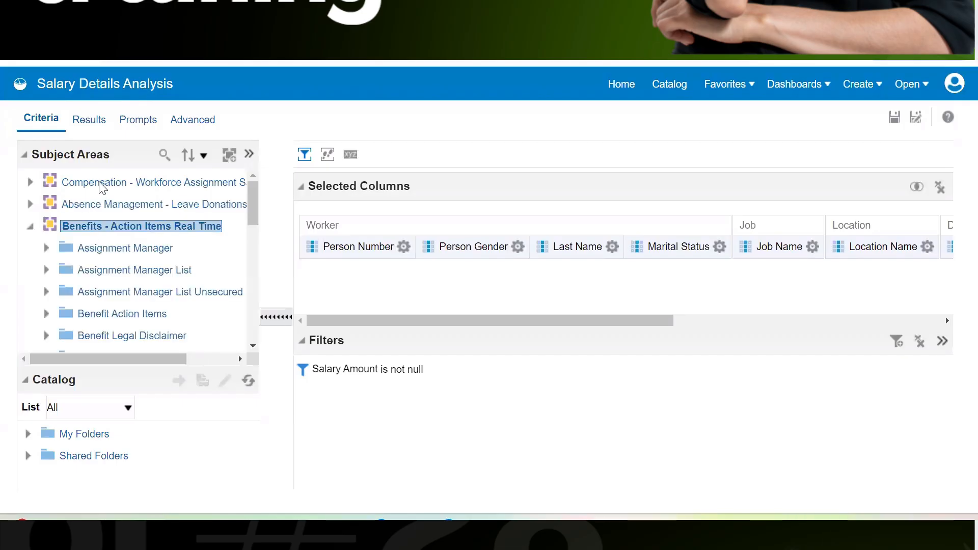
left_click(32, 226)
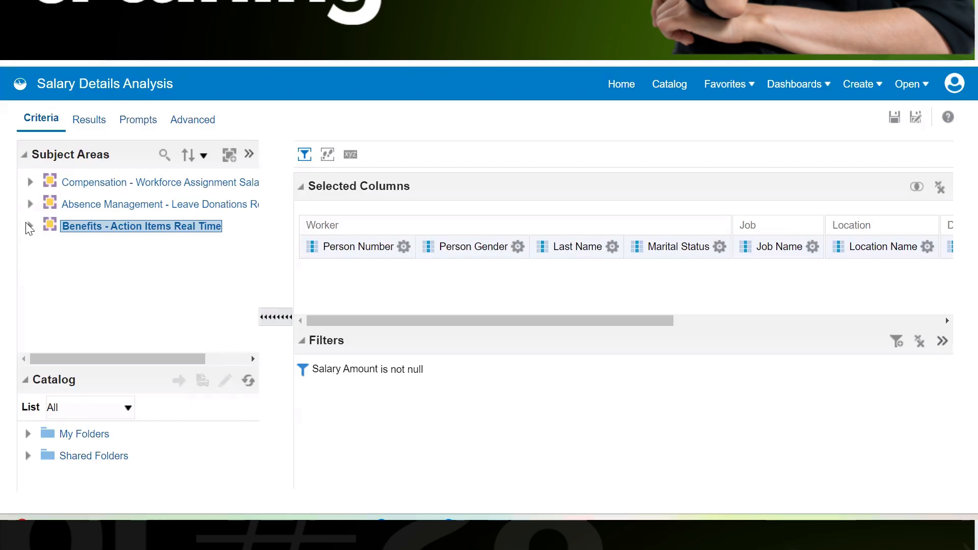
Remove the Benefits - Action Items Real Time subject area from the analysis.
left_click(249, 157)
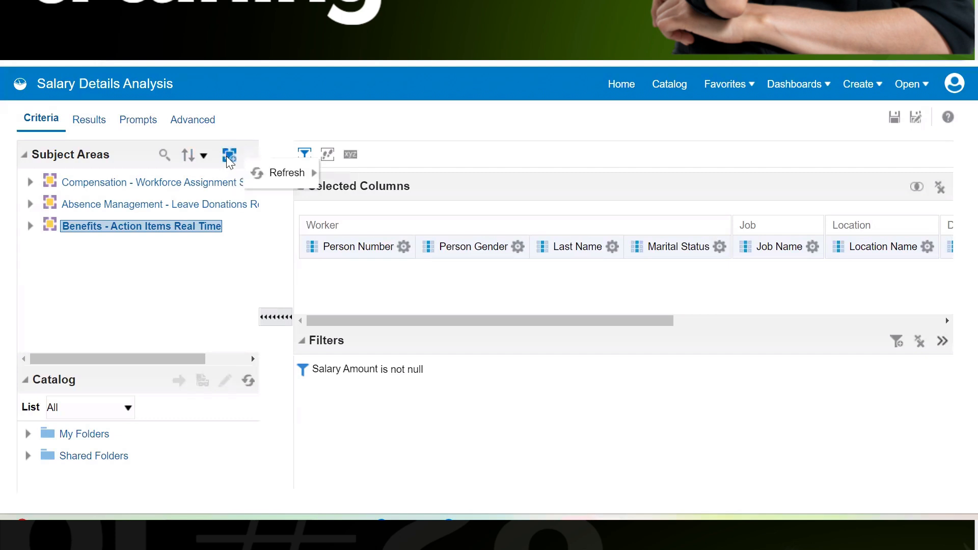
left_click(228, 156)
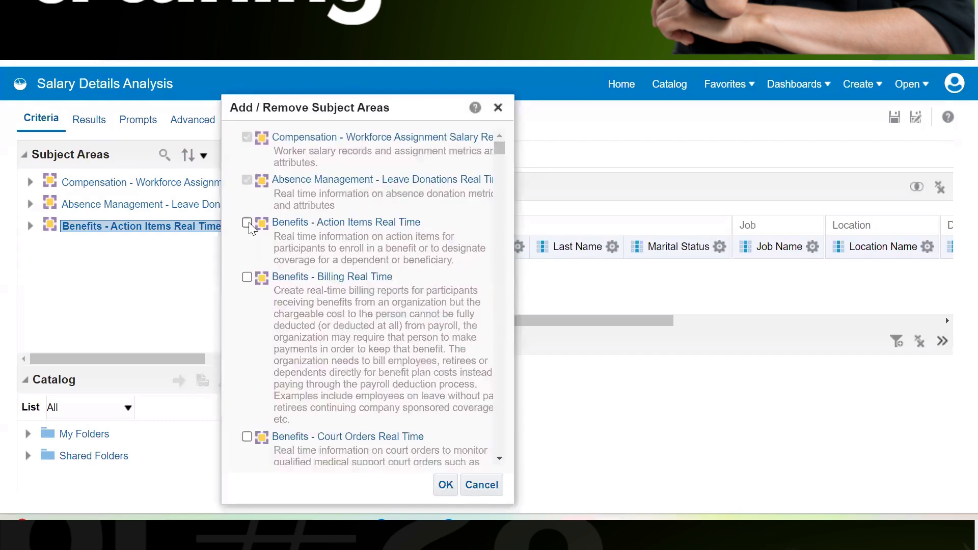
left_click(438, 485)
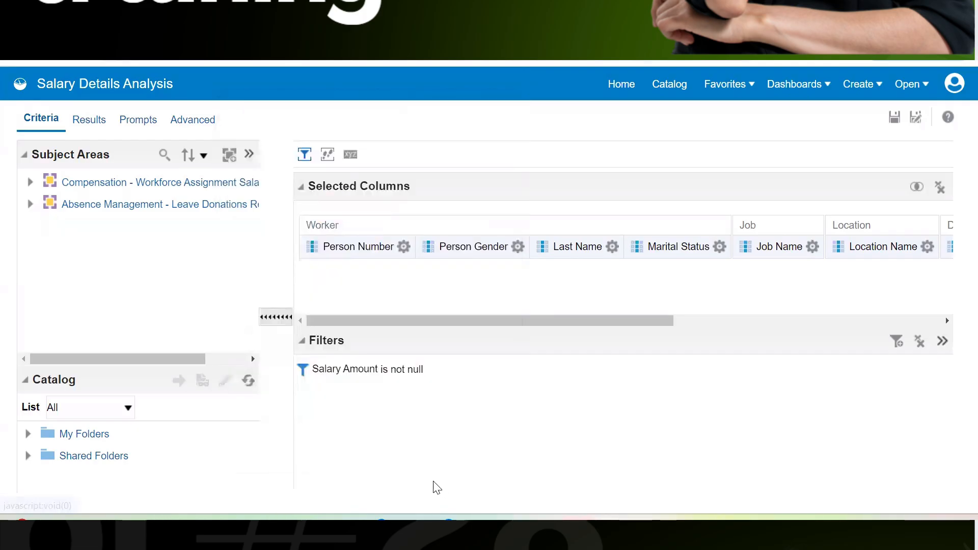
left_click(95, 205)
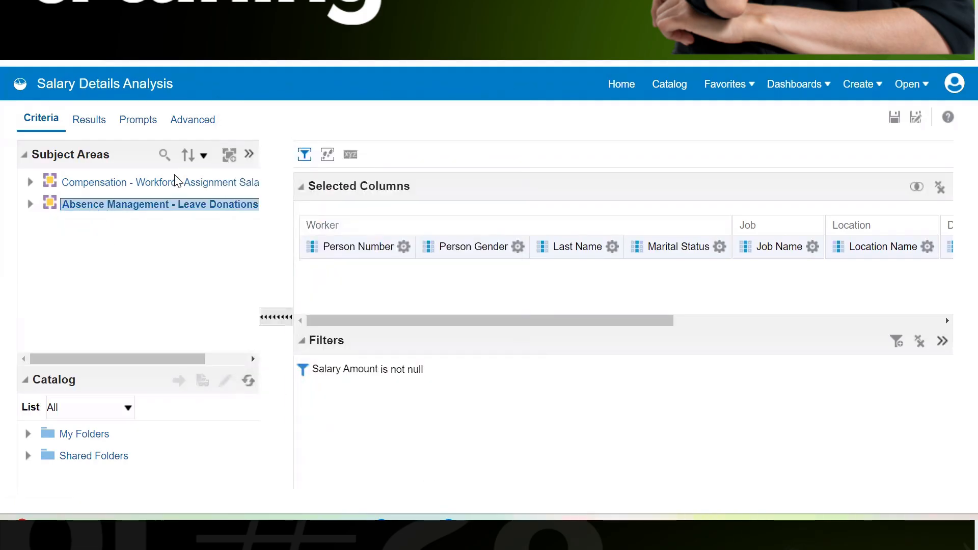
Check the full list of selected columns and examine the analysis results including the added Absence Management columns.
left_click_drag(459, 321, 735, 323)
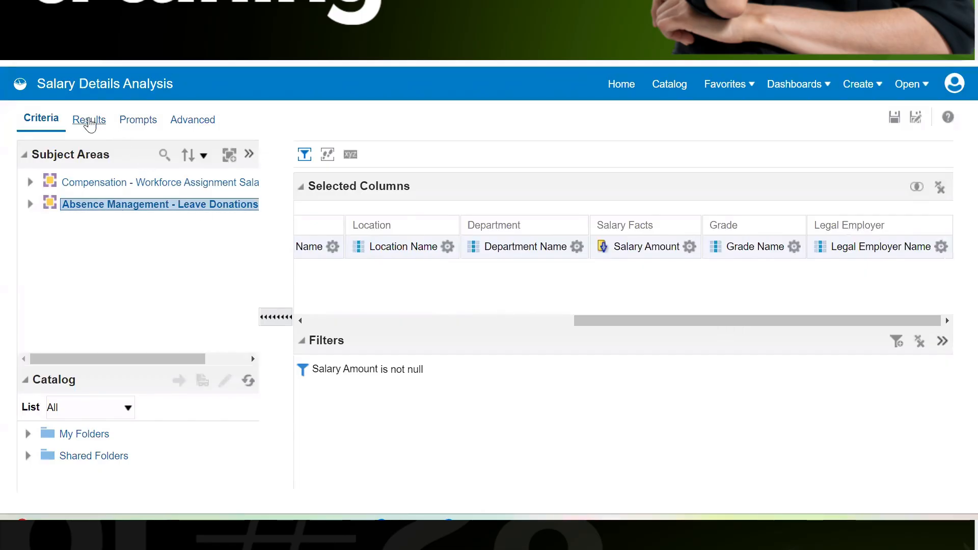
left_click(88, 119)
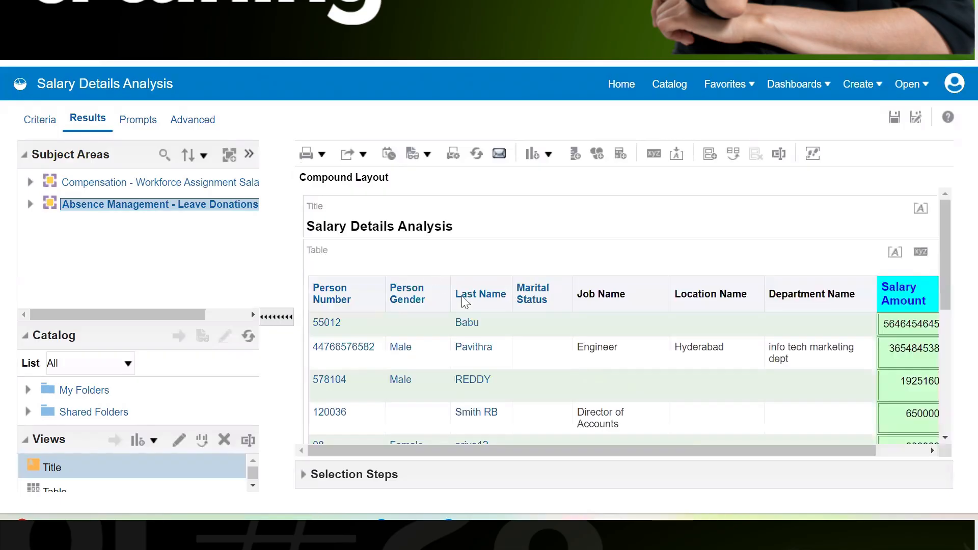
left_click_drag(678, 451, 837, 447)
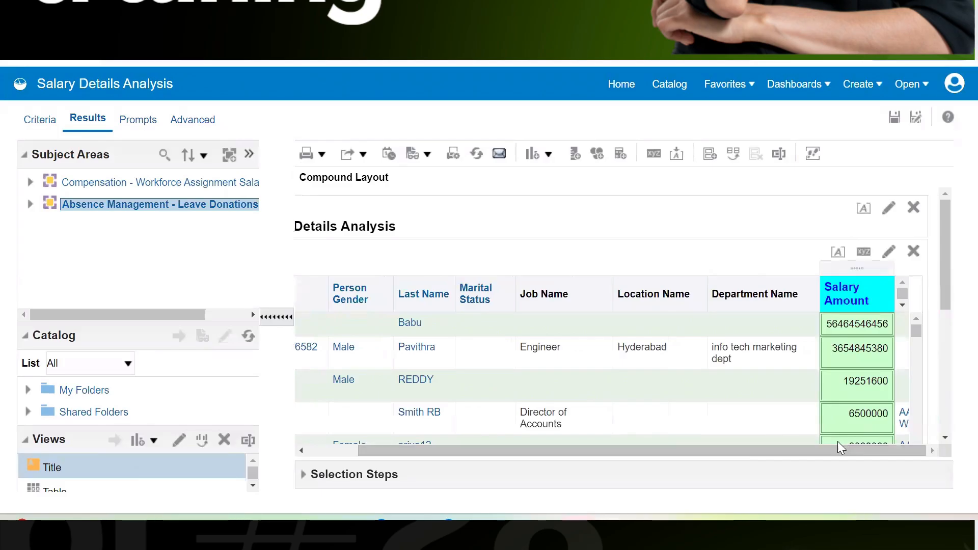
scroll(945, 306, "down", 2)
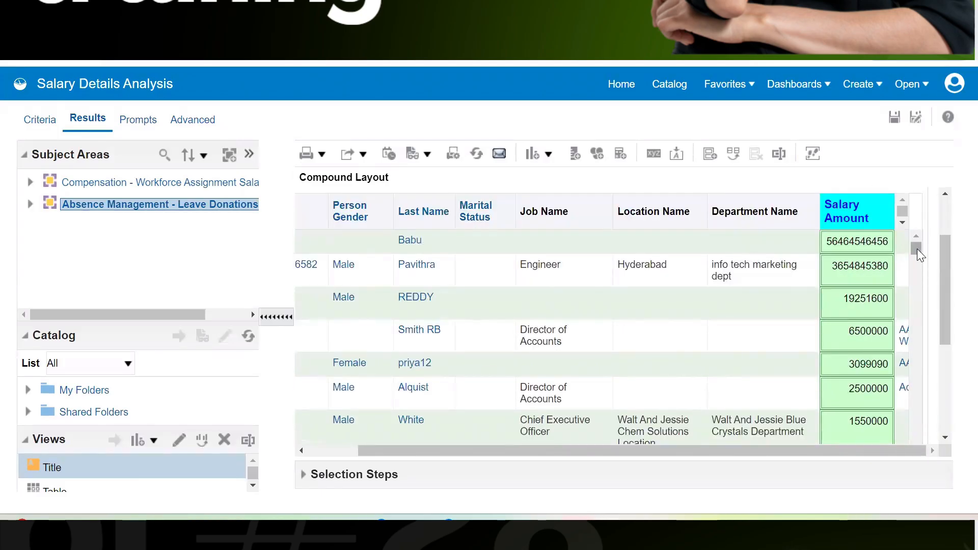
Return to the analysis criteria and delete the Location Name and Department Name columns from the selected columns.
left_click(37, 126)
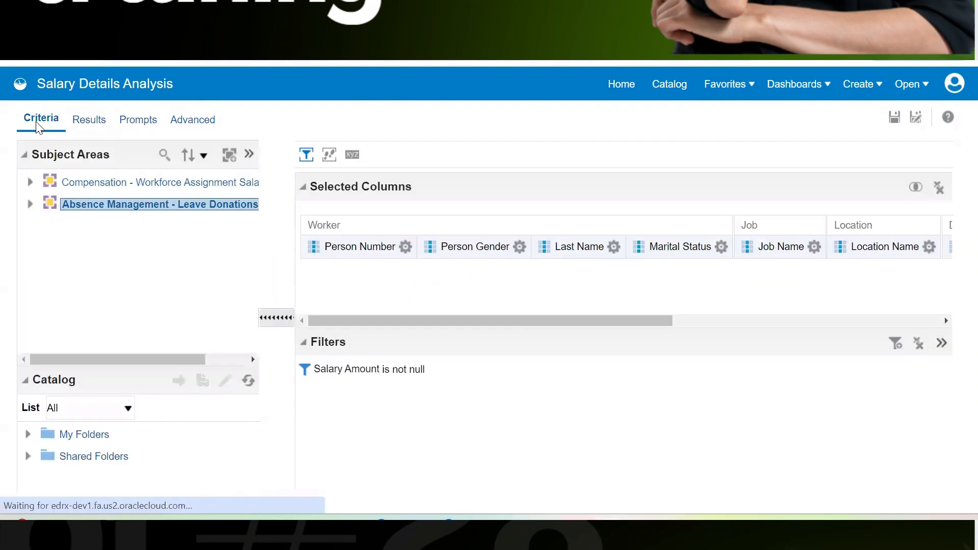
left_click_drag(543, 321, 594, 327)
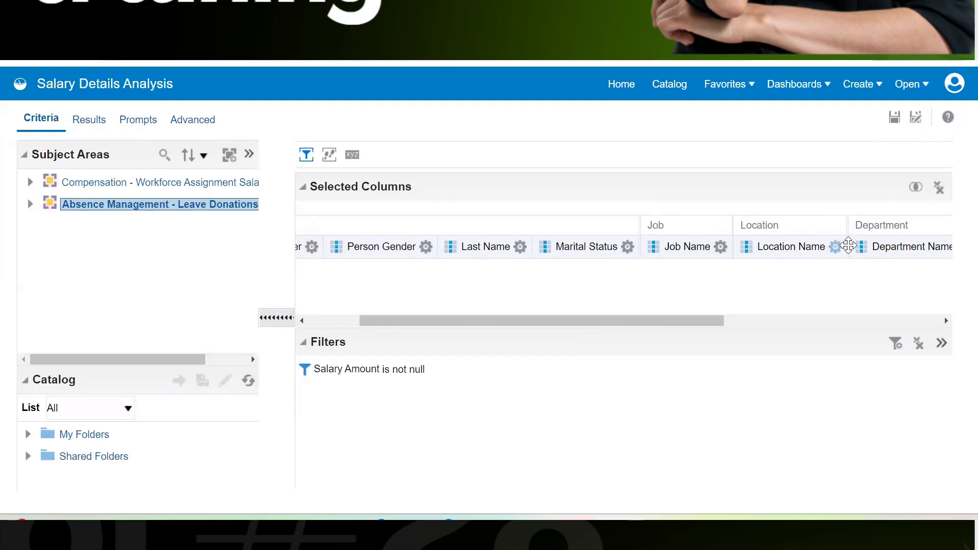
left_click(835, 246)
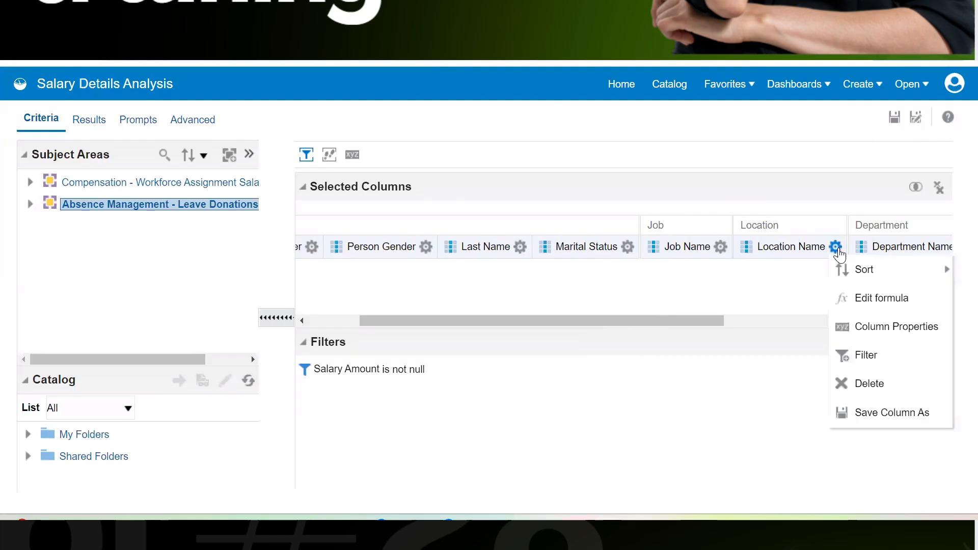
left_click(870, 386)
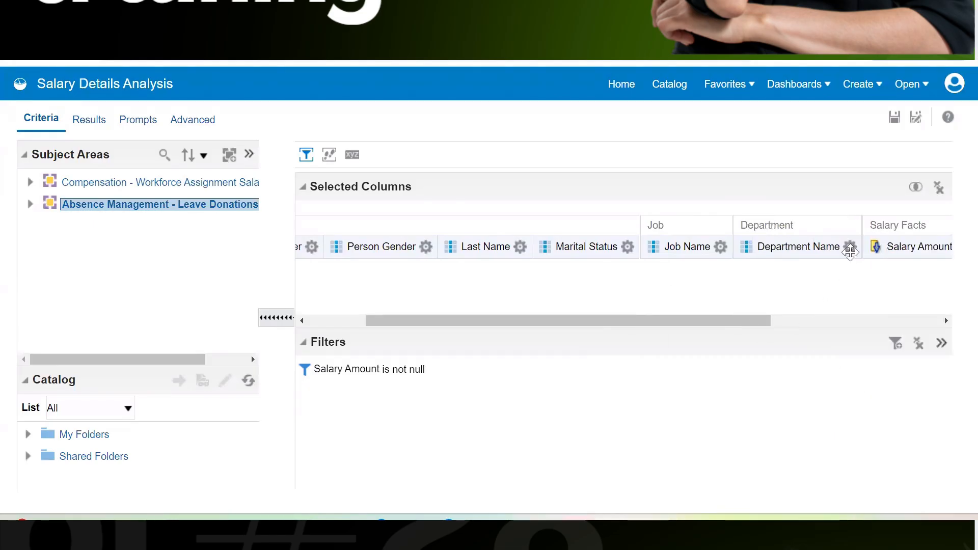
left_click(849, 248)
left_click(872, 384)
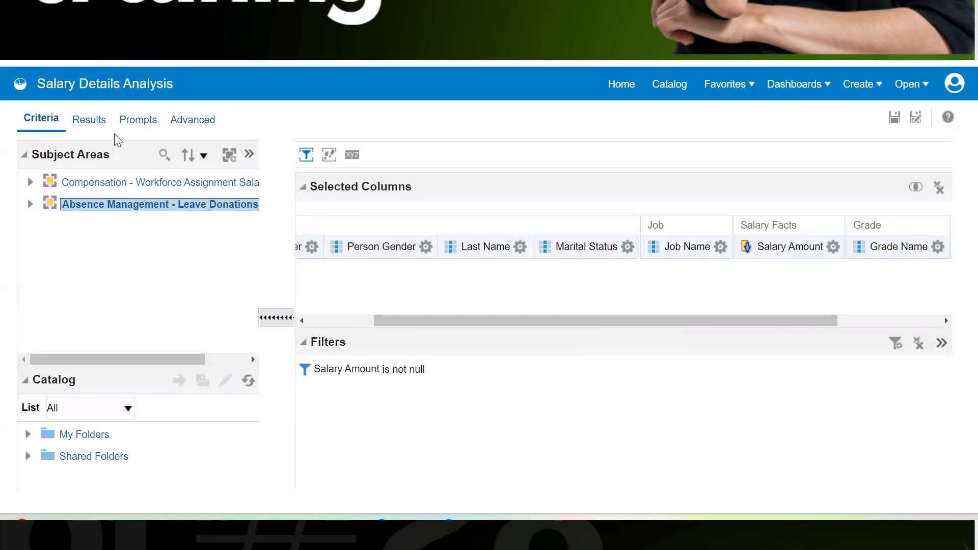
Review the results table with the reduced set of columns and save the Salary Details Analysis.
left_click(89, 120)
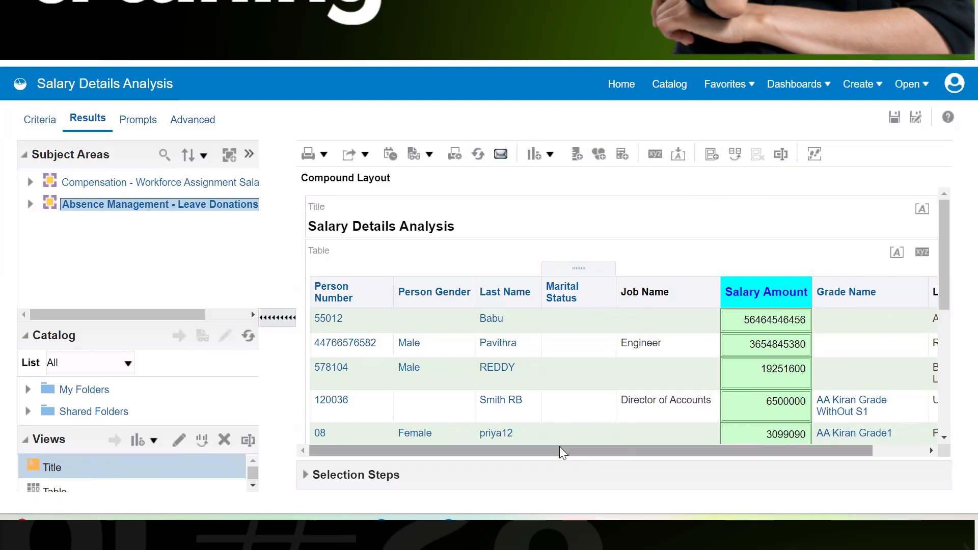
left_click_drag(561, 450, 720, 440)
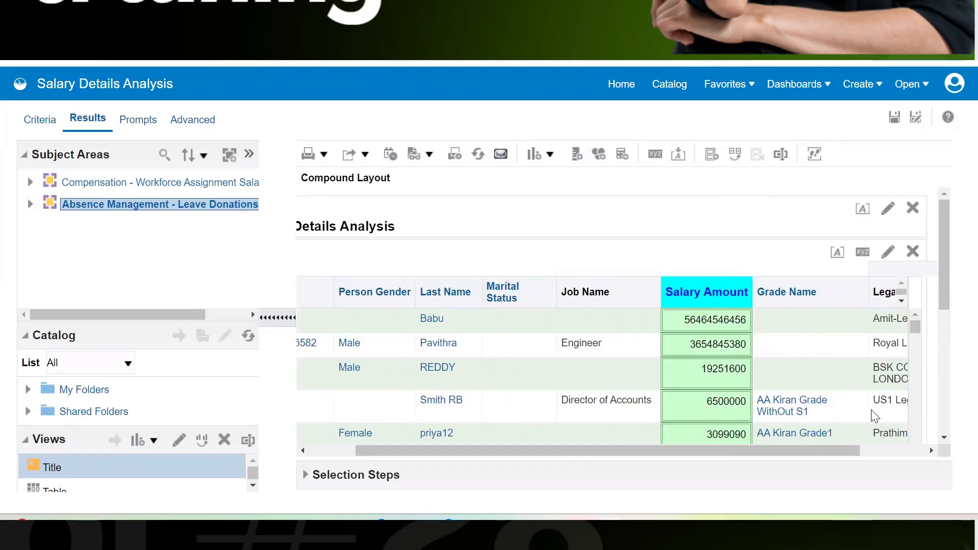
left_click_drag(944, 285, 941, 407)
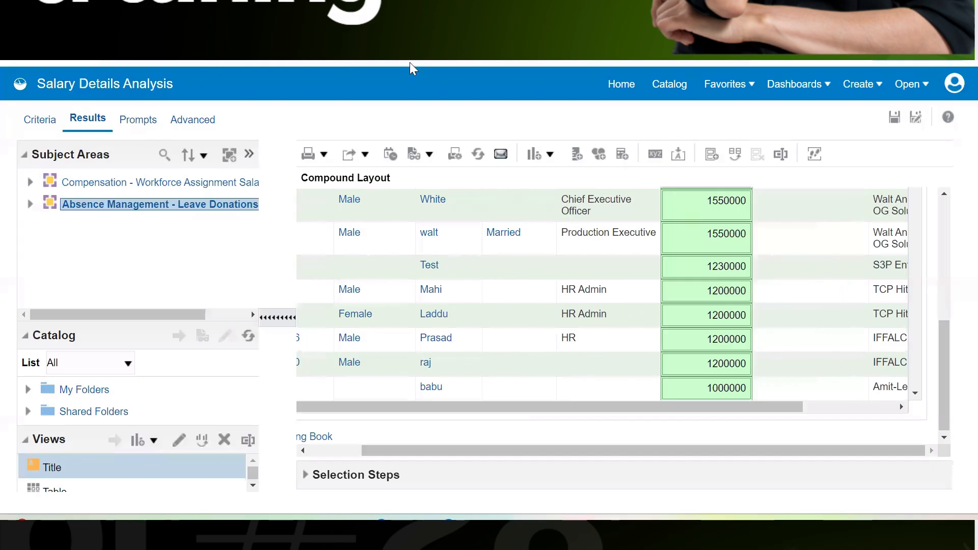
left_click(894, 122)
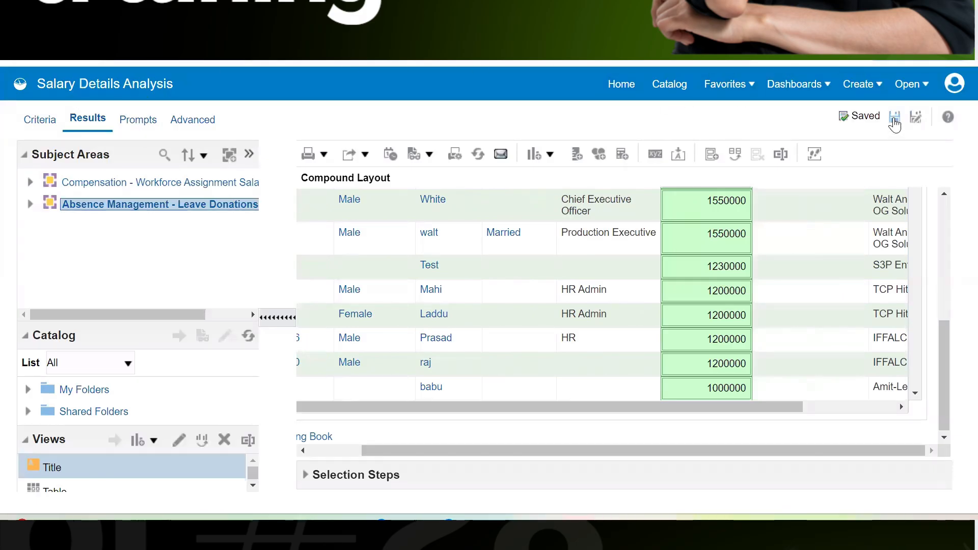
Go to the home page and add the recent Salary Details Analysis and Supplier Details Analysis to the favorites.
left_click(612, 90)
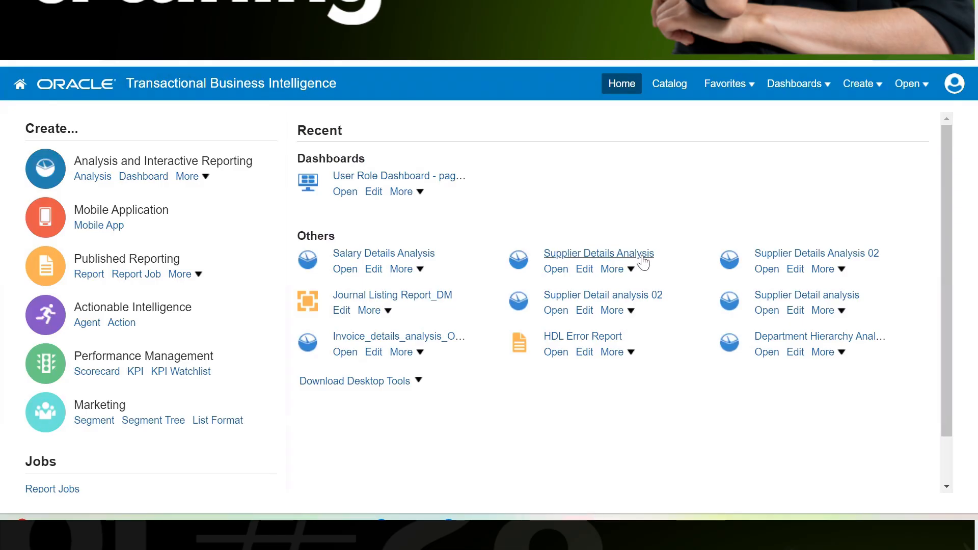
left_click(420, 270)
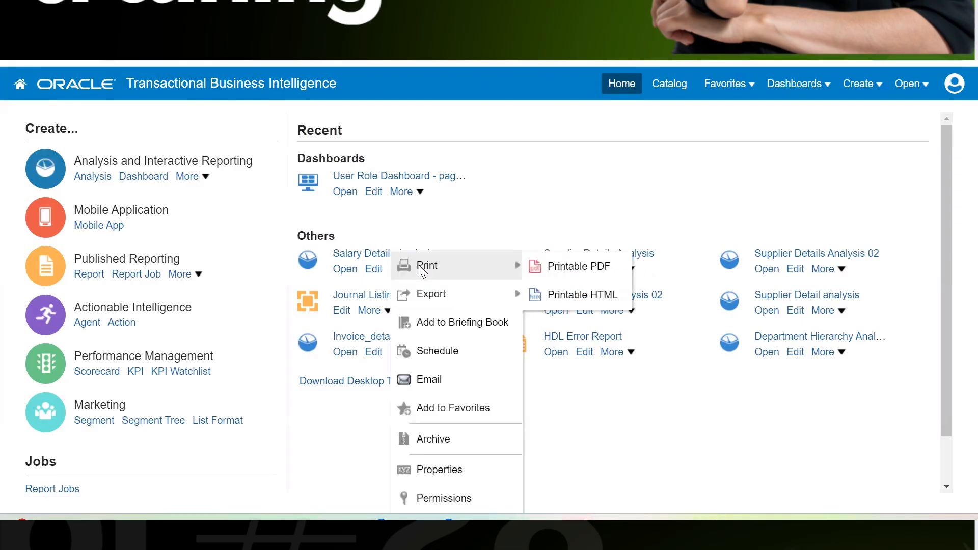
left_click(454, 413)
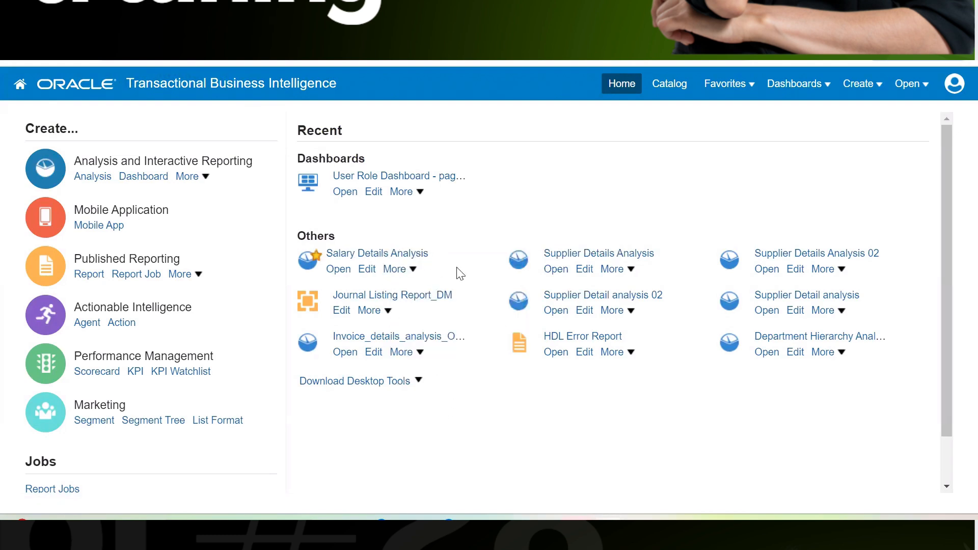
left_click(612, 270)
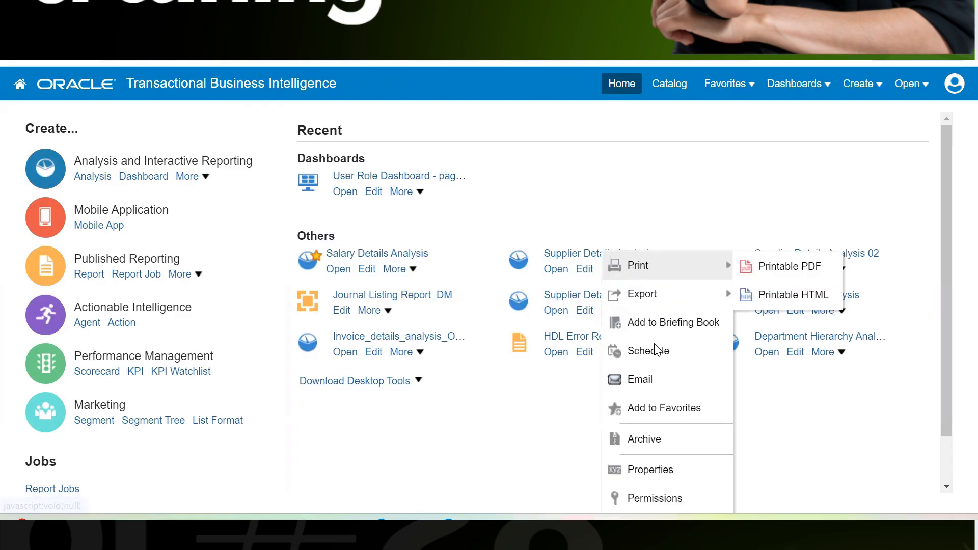
left_click(680, 409)
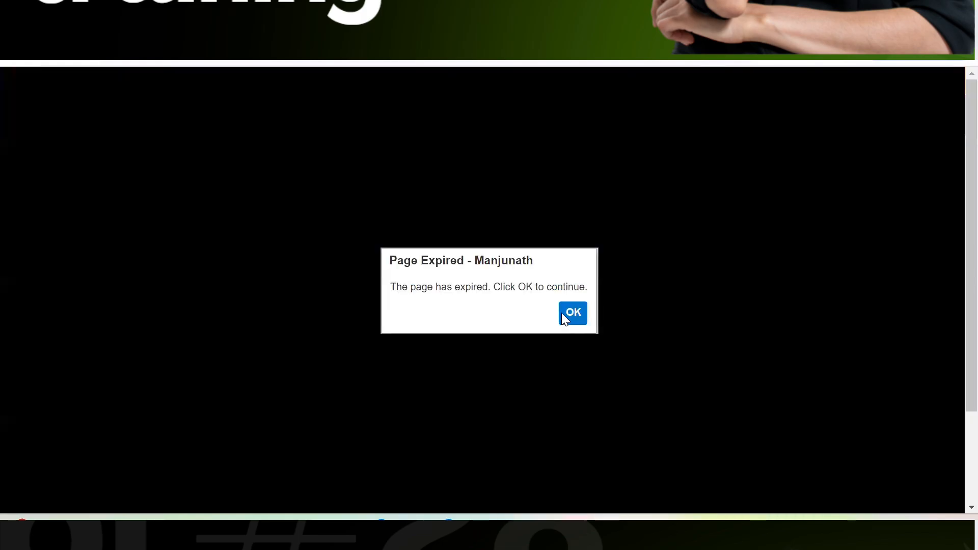
Switch to Oracle Fusion Applications, dismiss the expired page notice, and open Reports and Analytics under Tools.
left_click(562, 314)
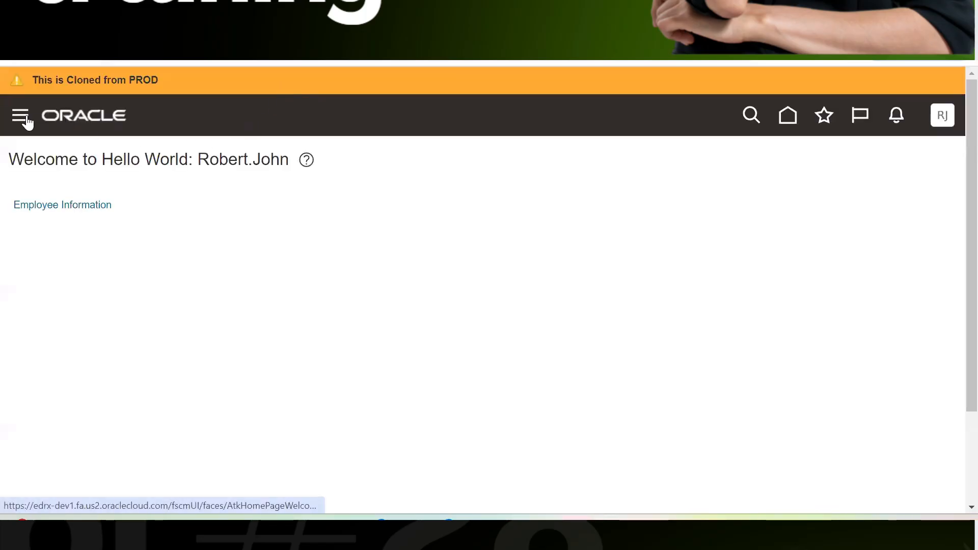
left_click(26, 123)
scroll(145, 288, "down", 5)
scroll(145, 288, "down", 10)
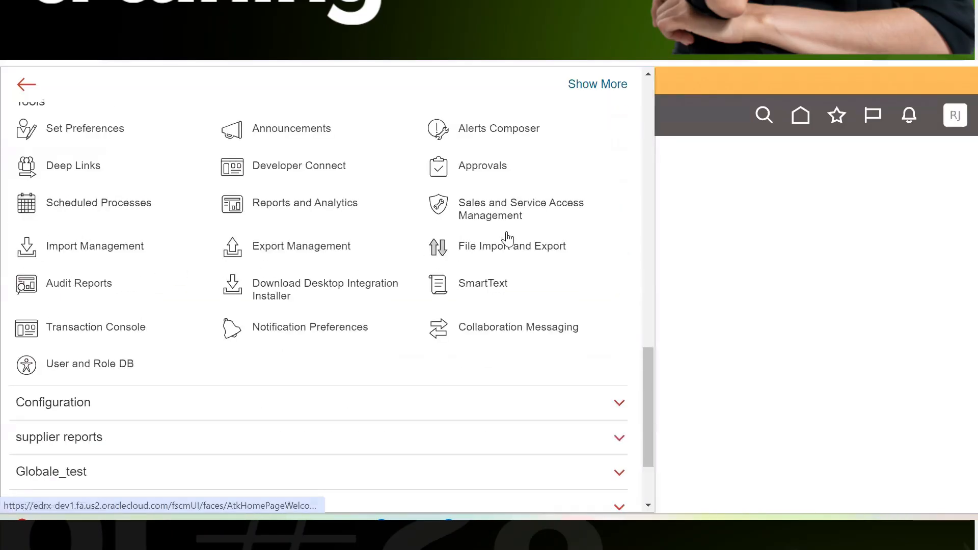
left_click(305, 204)
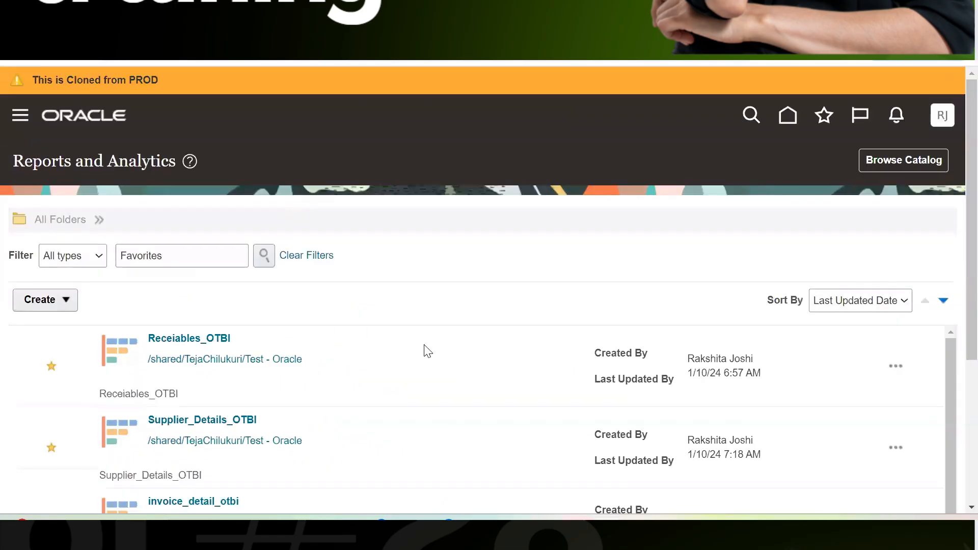
Look through the Reports and Analytics favorites for the two analyses and compare them with the Transactional Business Intelligence home page.
scroll(428, 352, "down", 5)
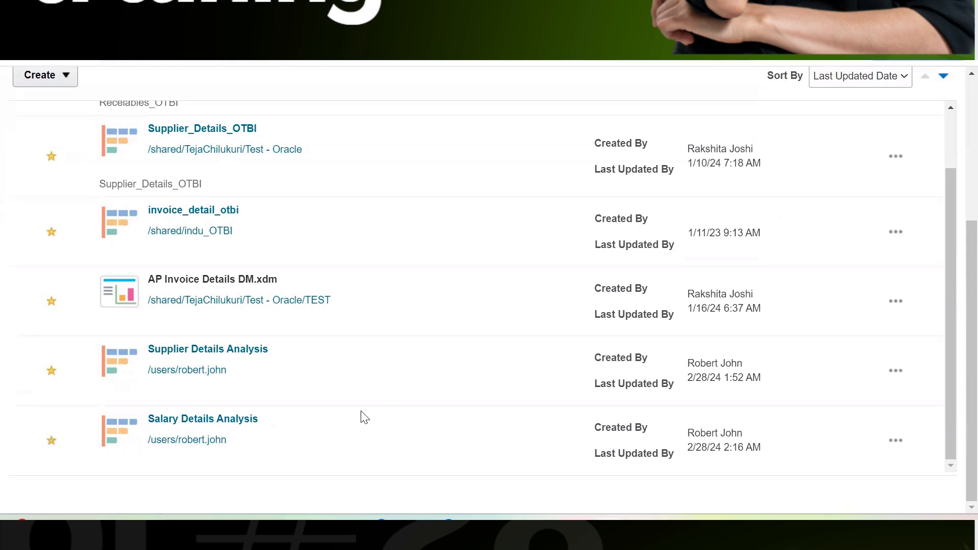
scroll(514, 400, "up", 5)
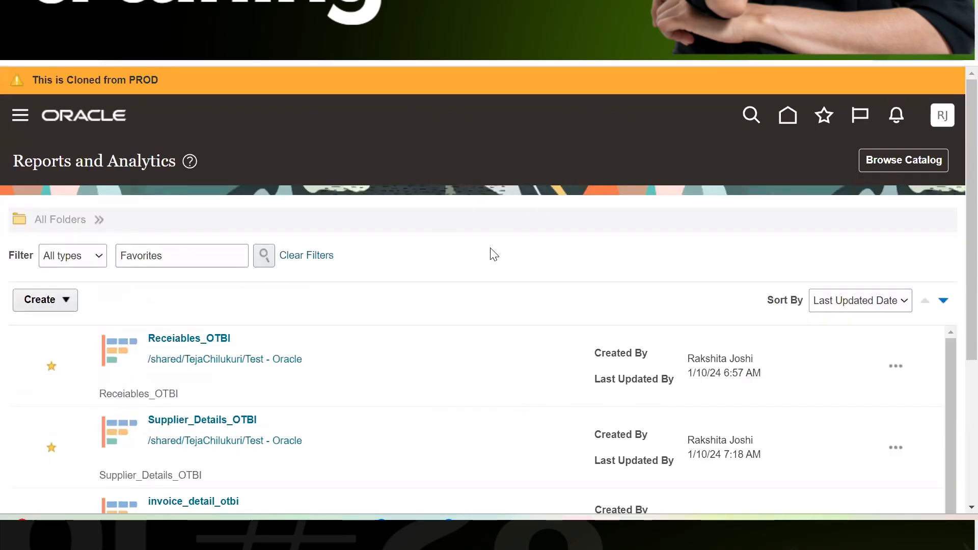
left_click(820, 23)
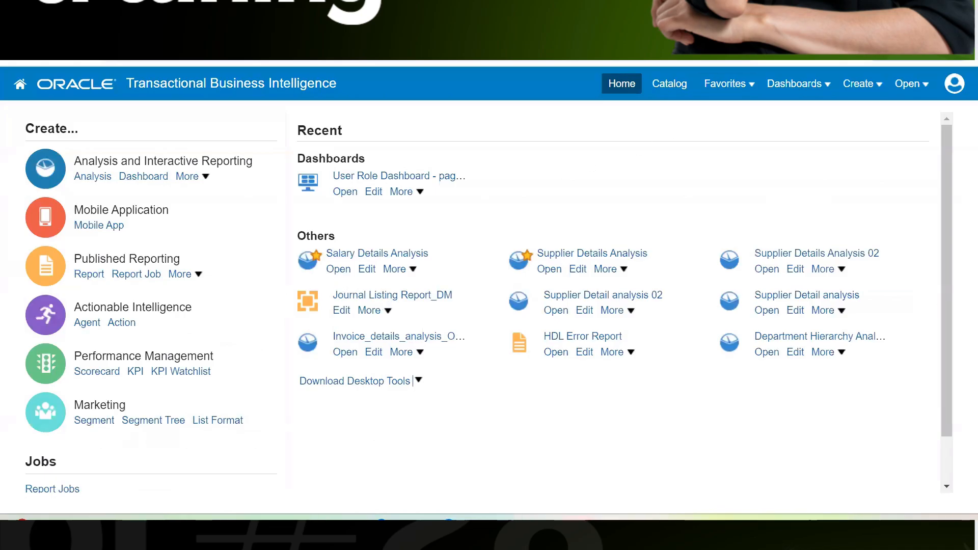
left_click(789, 21)
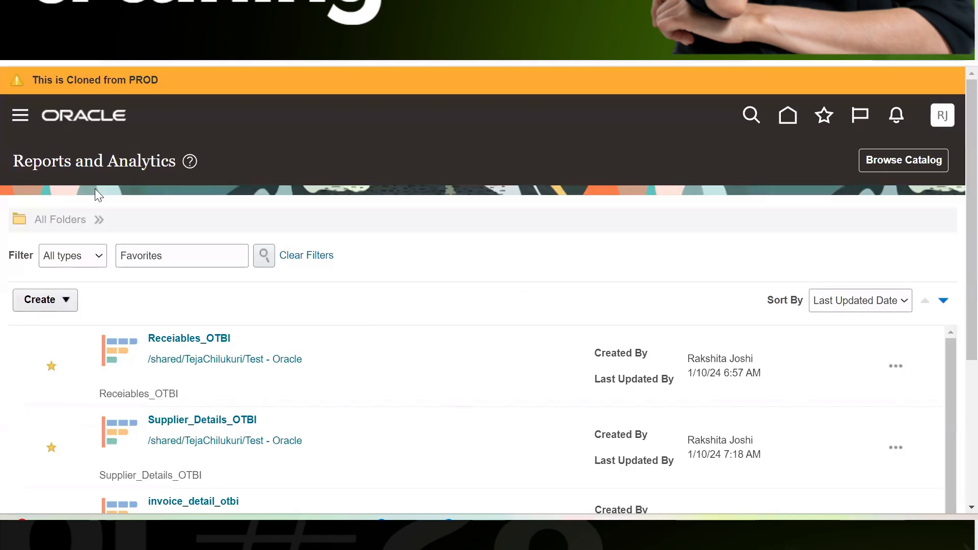
Open the Salary Details Analysis from the Reports and Analytics favorites and examine all rows and columns of its table.
scroll(418, 426, "down", 5)
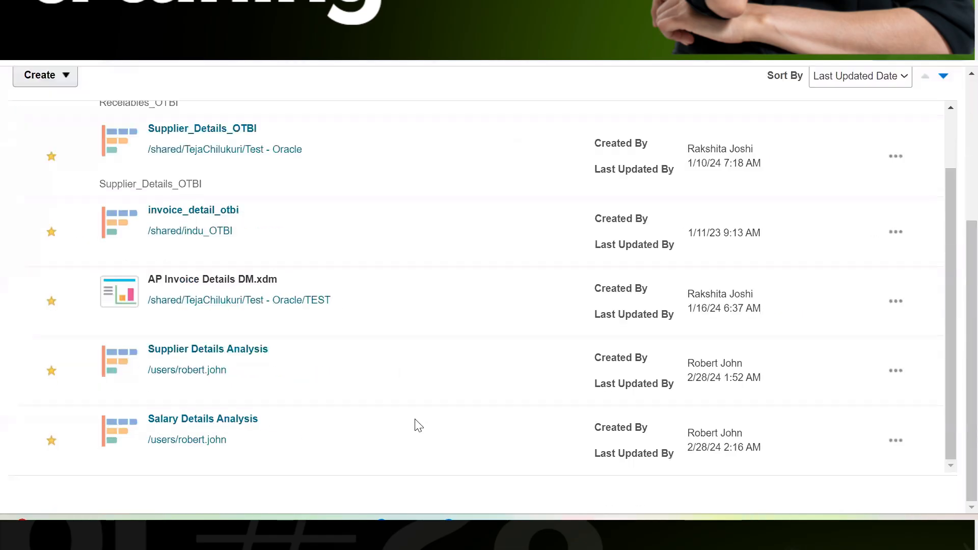
left_click(167, 423)
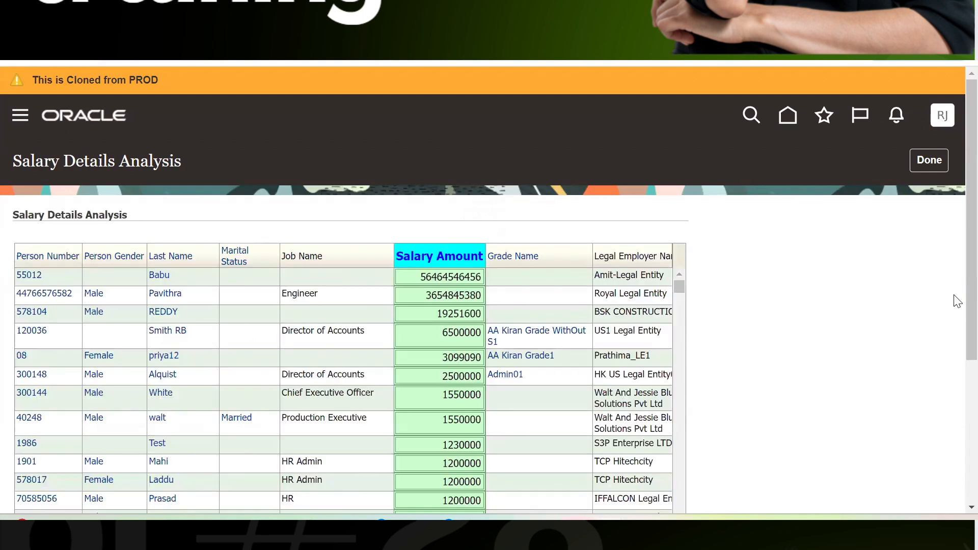
scroll(954, 323, "down", 5)
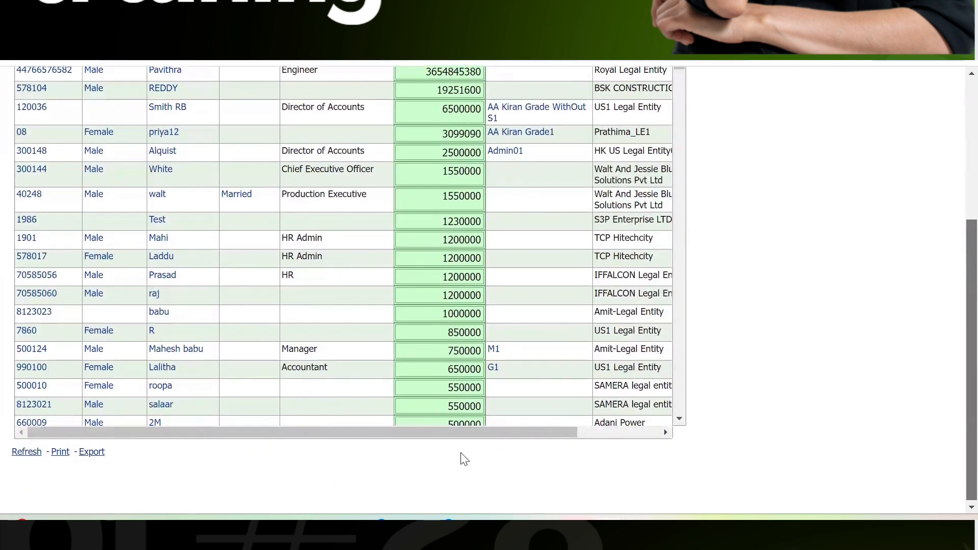
left_click_drag(473, 431, 644, 436)
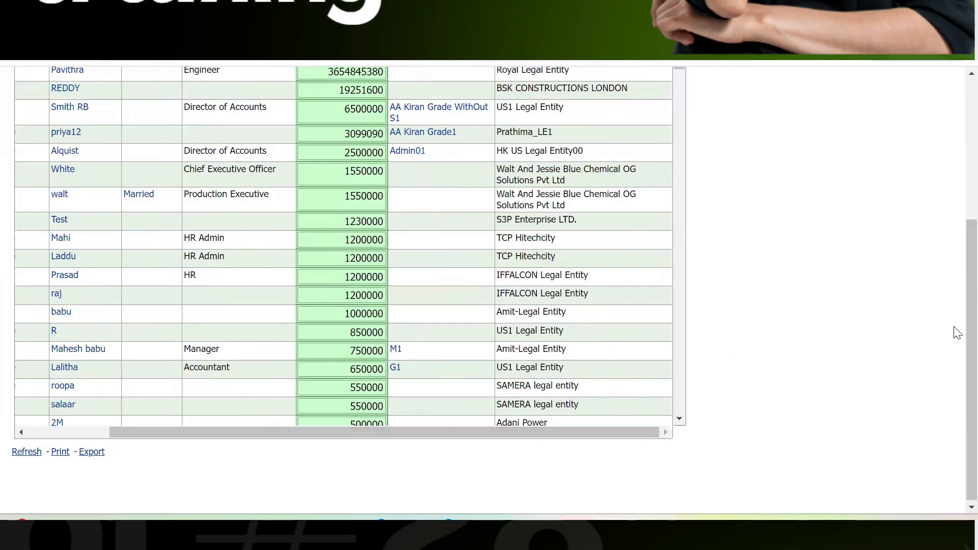
scroll(956, 305, "up", 2)
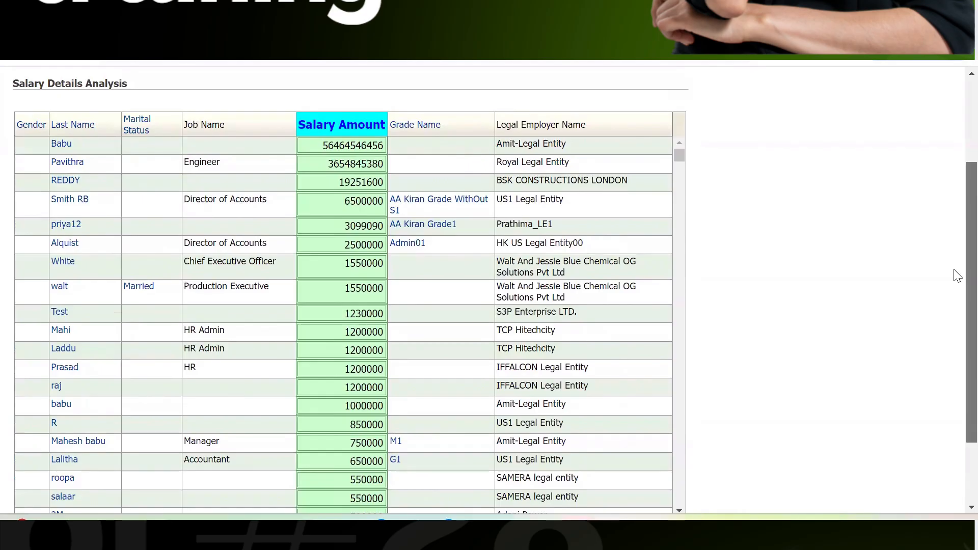
scroll(956, 285, "down", 1)
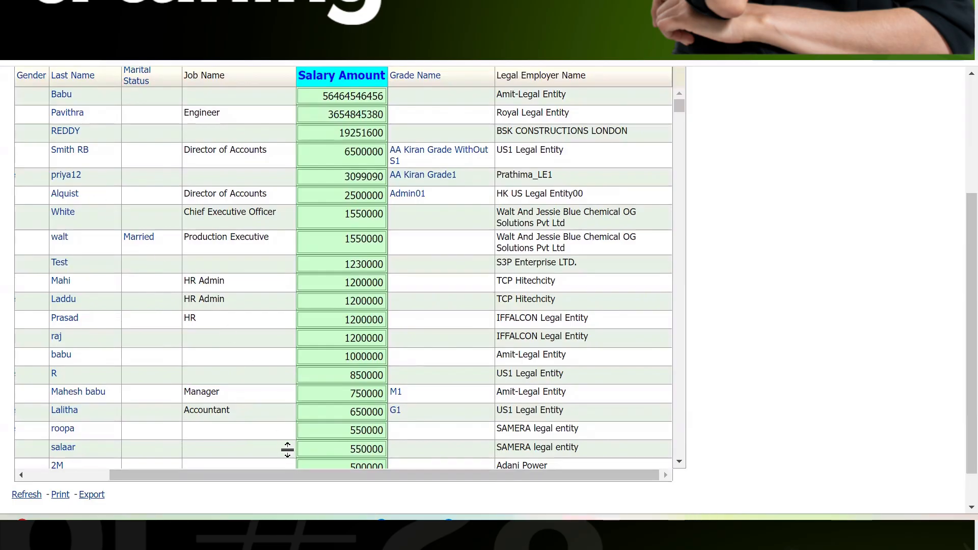
left_click_drag(289, 474, 149, 474)
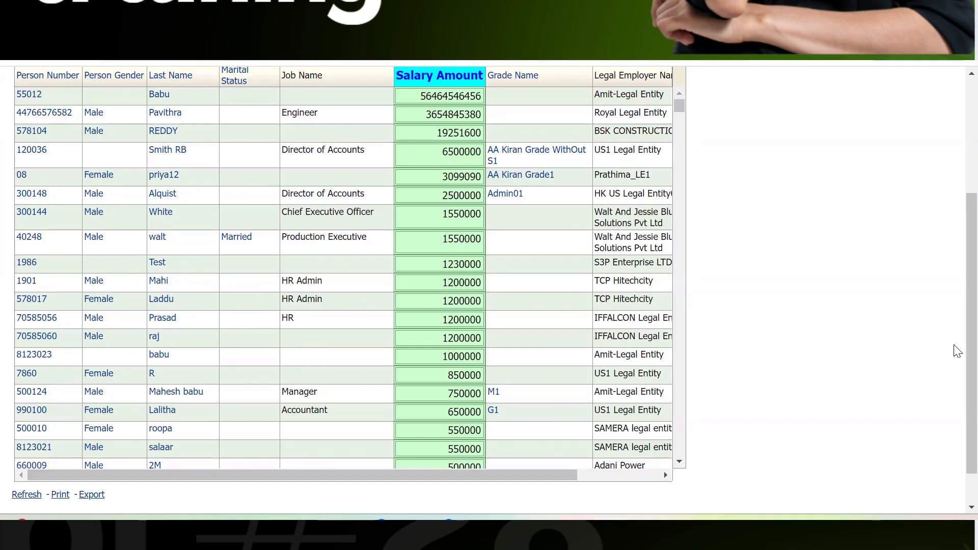
scroll(957, 351, "up", 3)
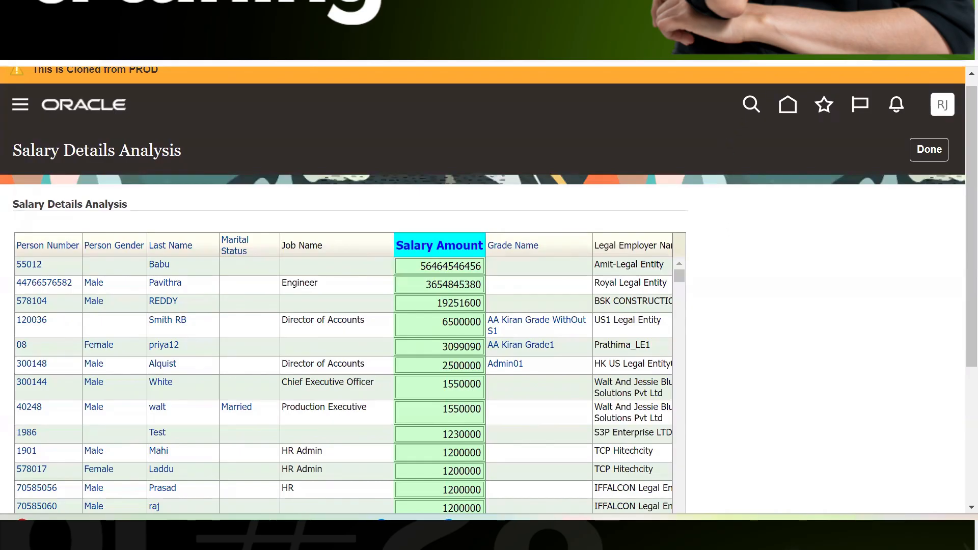
Switch to Transactional Business Intelligence, edit the Salary Details Analysis, and set its table's maximum width to 1200 and maximum height to 200 pixels.
left_click(795, 20)
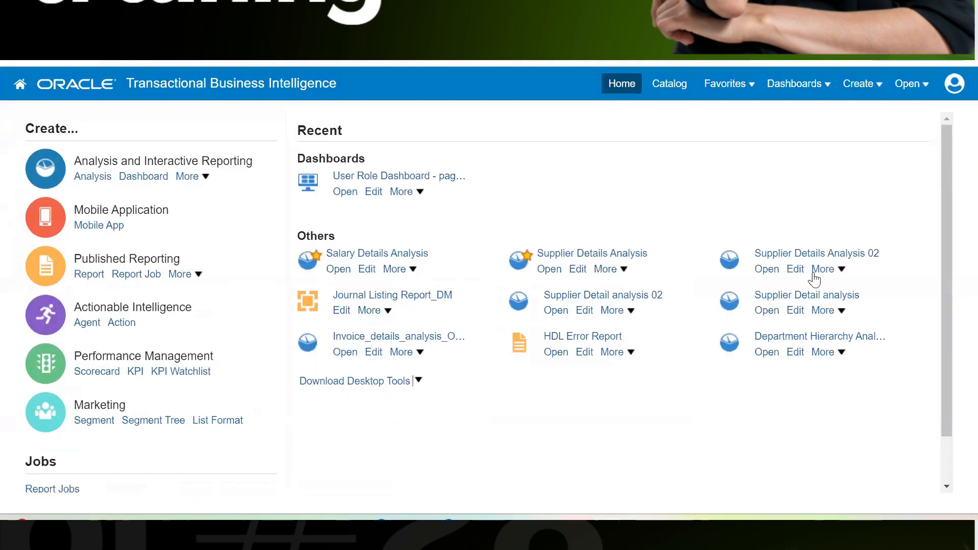
left_click(361, 270)
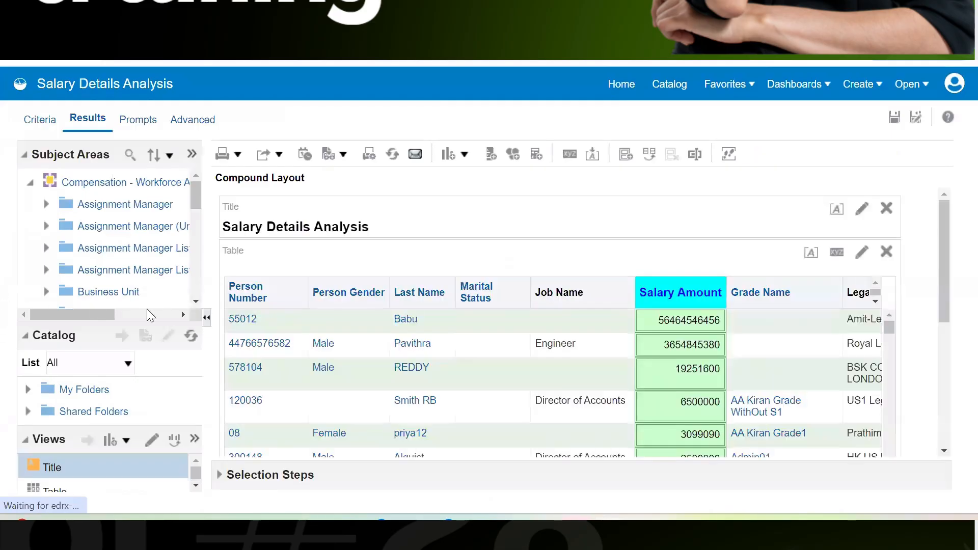
left_click(836, 253)
left_click_drag(591, 259, 544, 259)
type("200")
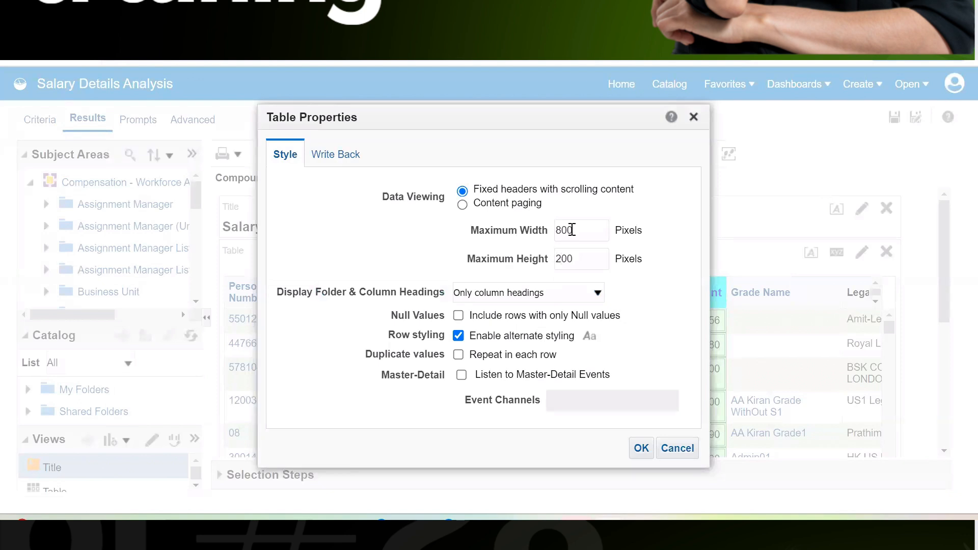
left_click_drag(576, 229, 544, 230)
type("1200")
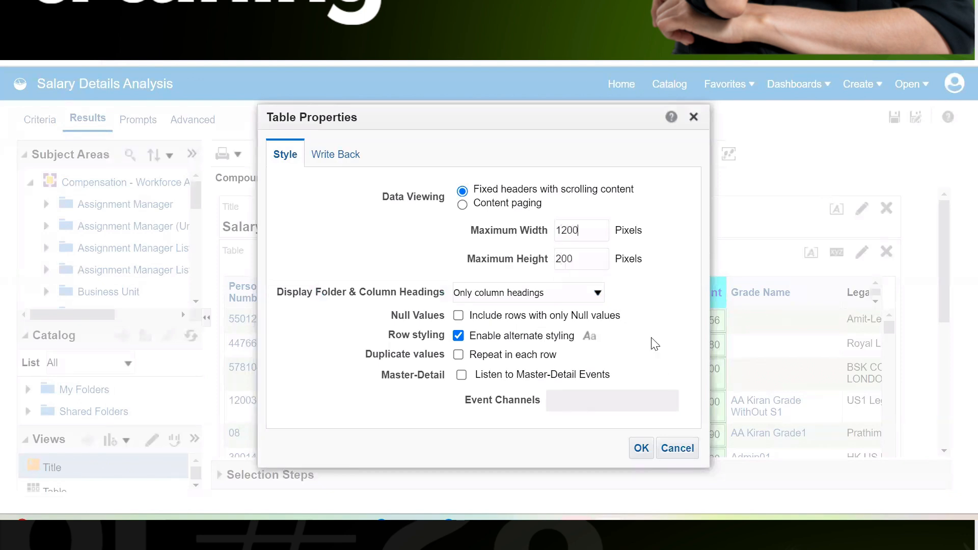
left_click(641, 447)
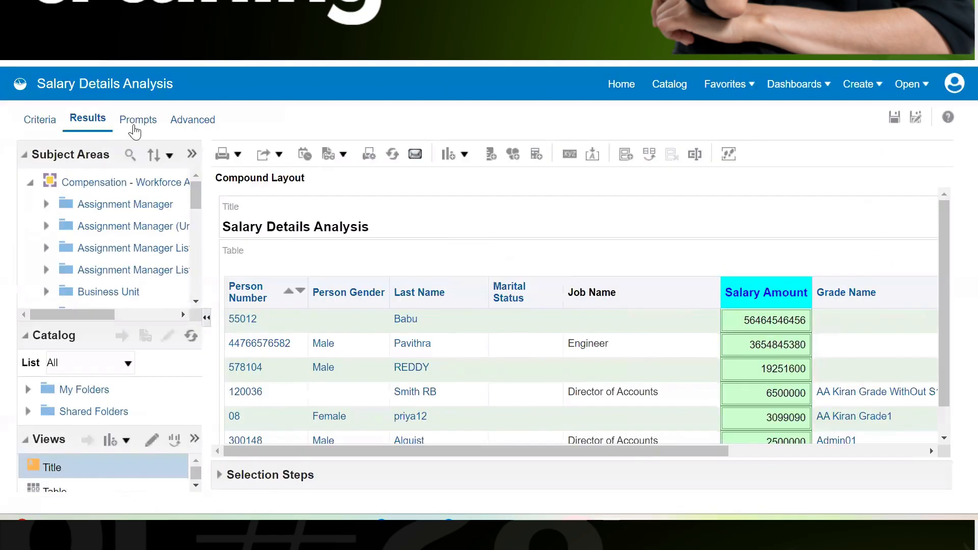
Review the resized results table and its size properties, and save the Salary Details Analysis.
left_click(43, 121)
left_click(97, 121)
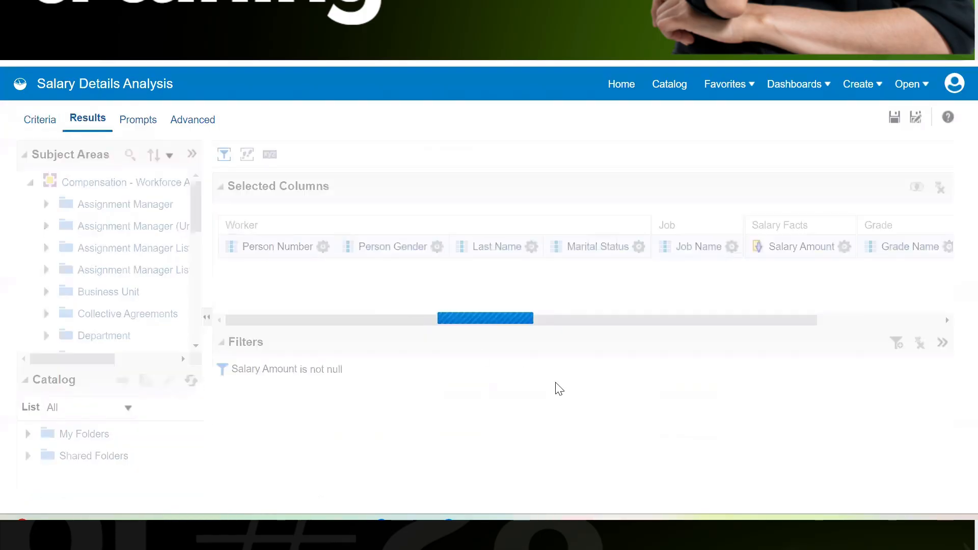
left_click_drag(614, 451, 912, 456)
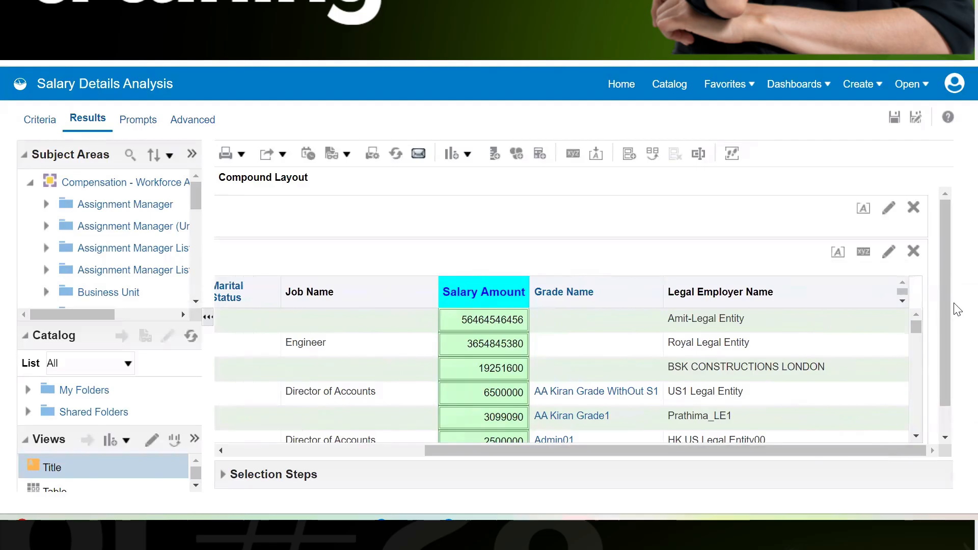
scroll(942, 357, "down", 1)
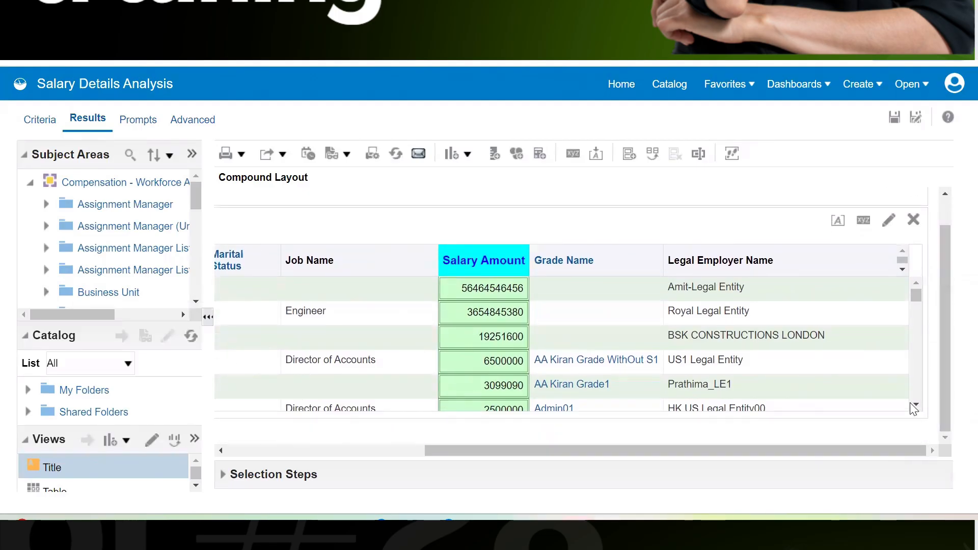
left_click_drag(915, 325, 917, 296)
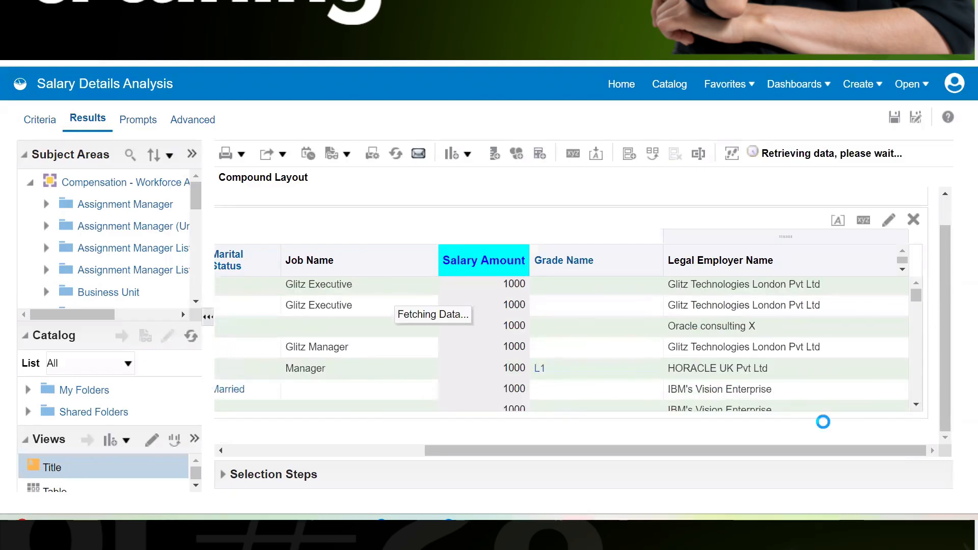
left_click_drag(732, 452, 868, 439)
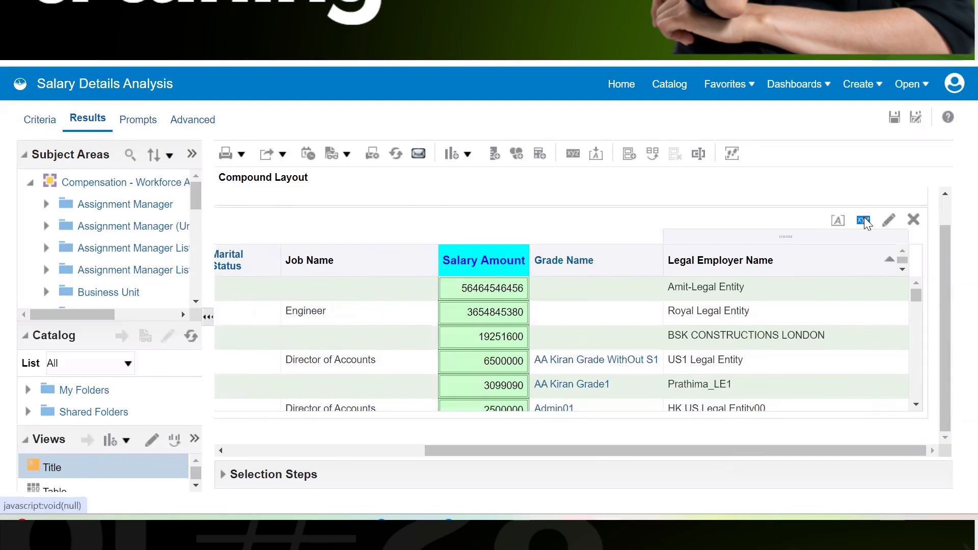
left_click(864, 220)
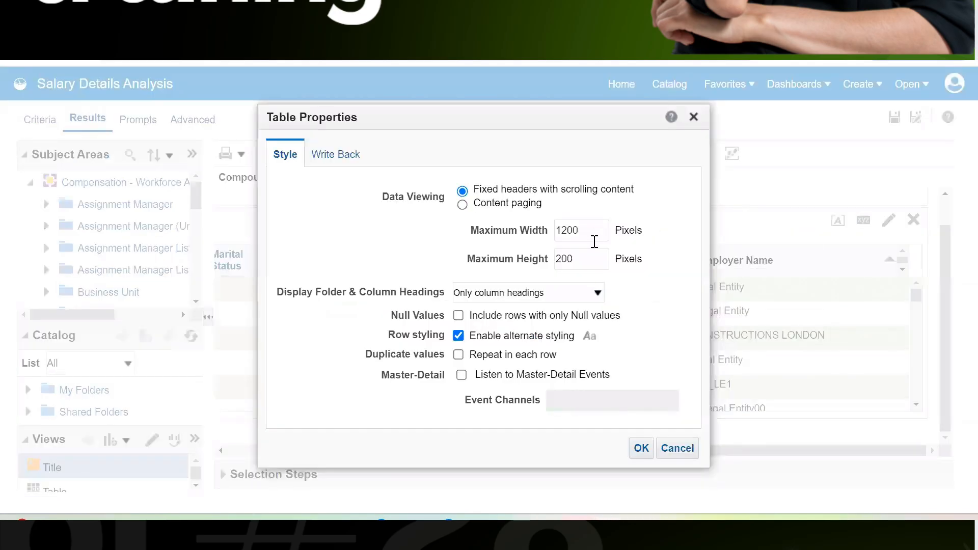
left_click(694, 117)
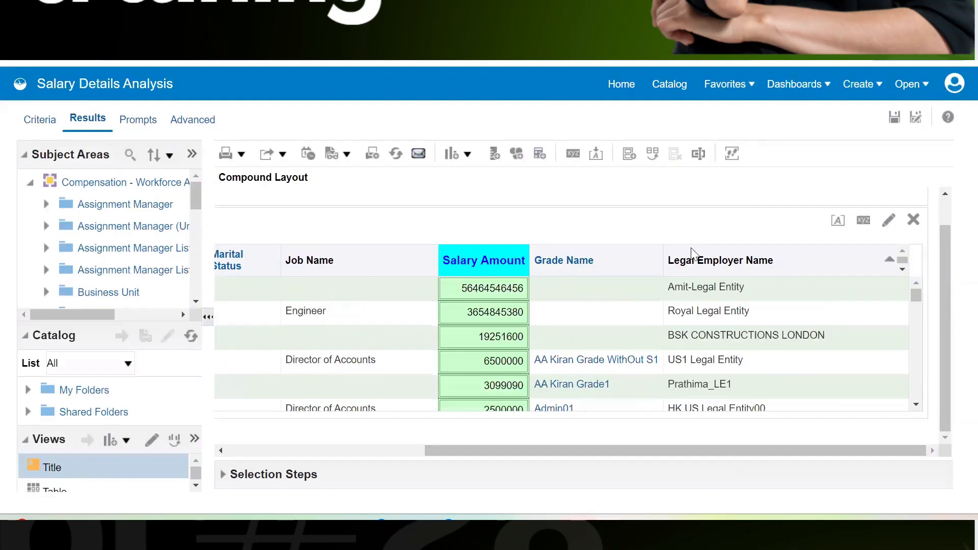
left_click_drag(780, 448, 489, 451)
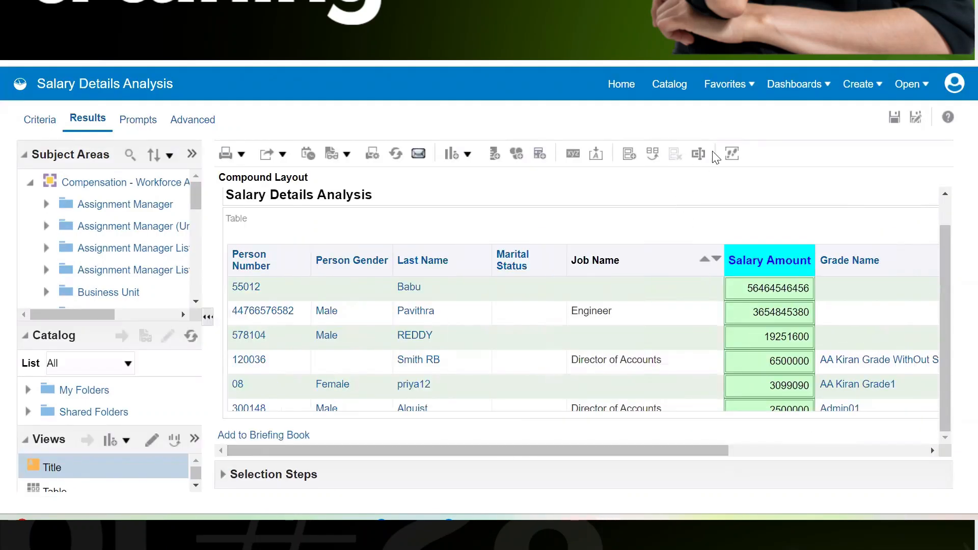
left_click(894, 122)
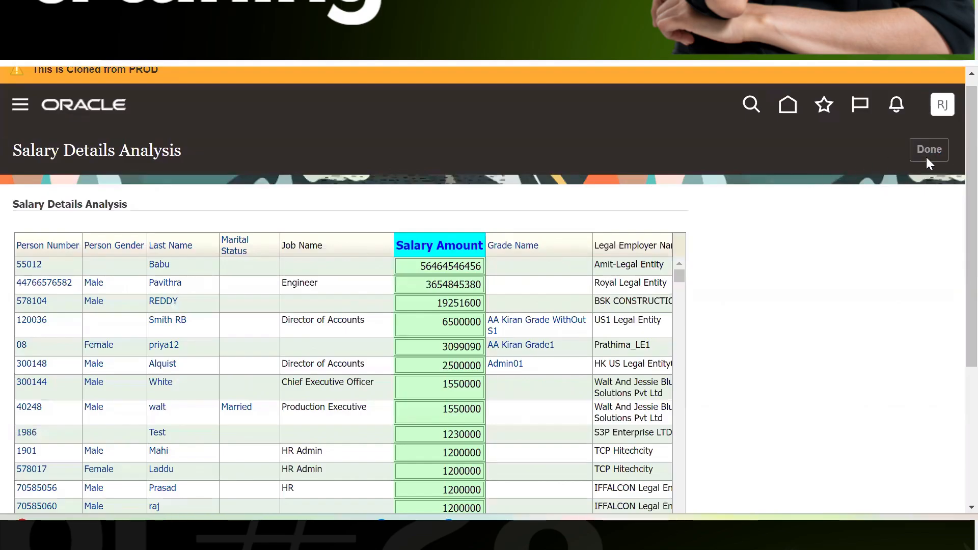
Return to Reports and Analytics, reopen the Salary Details Analysis to check the new table layout, and close it.
left_click(926, 158)
scroll(380, 437, "down", 5)
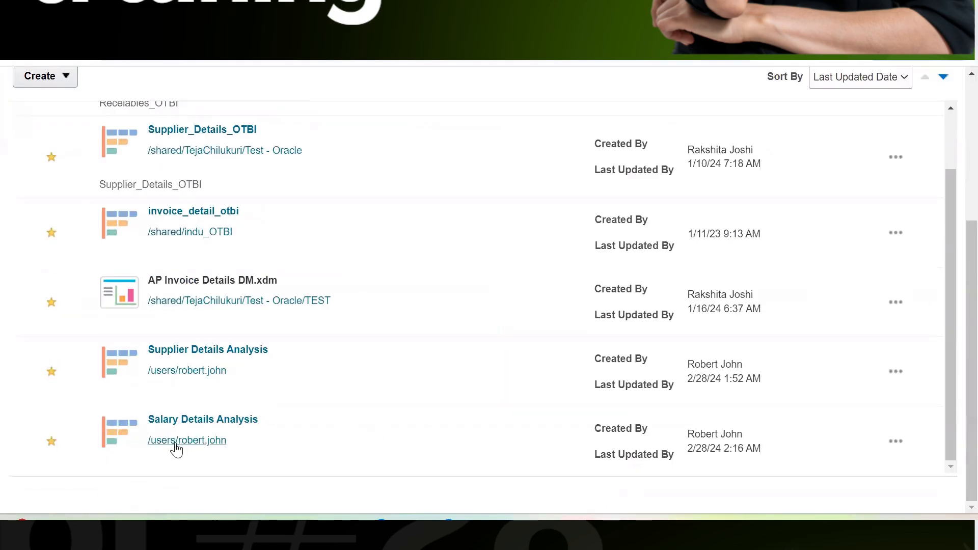
left_click(172, 425)
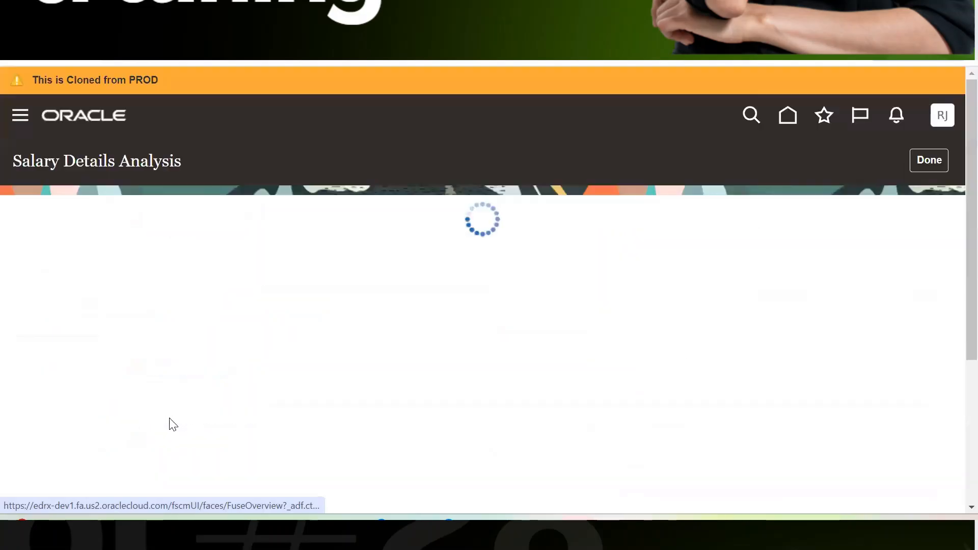
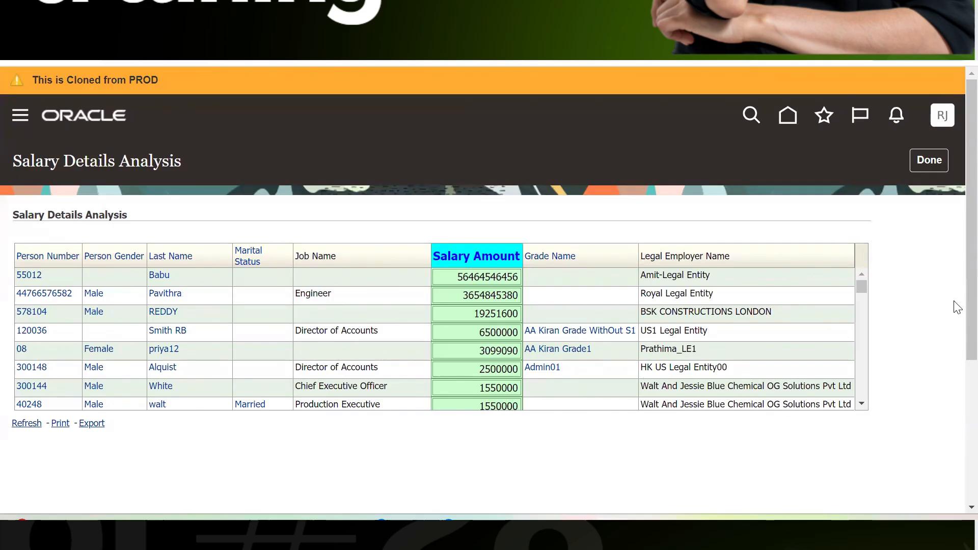
left_click(925, 167)
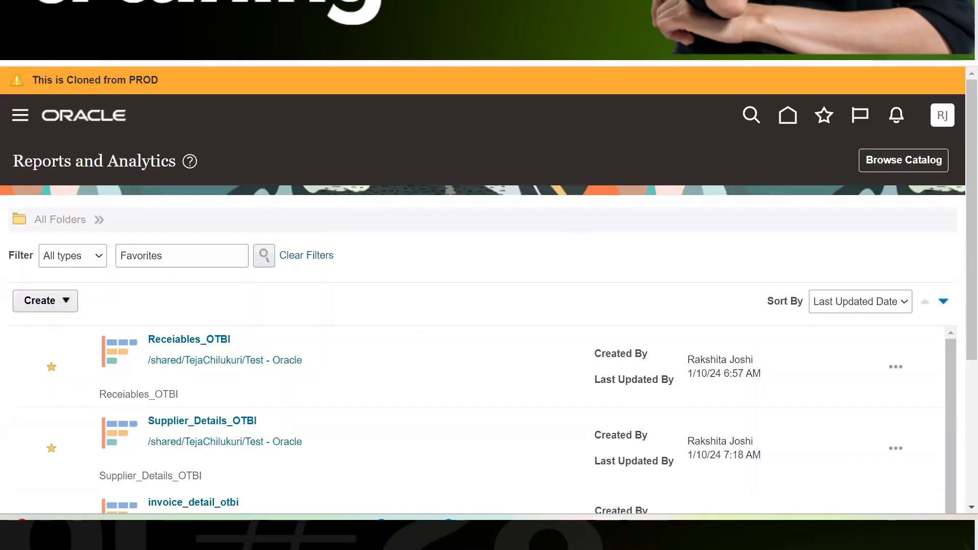
Switch to the Transactional Business Intelligence catalog, duplicate the Salary Details Analysis within My Folders, and reload the folder's contents.
key("ctrl+Tab")
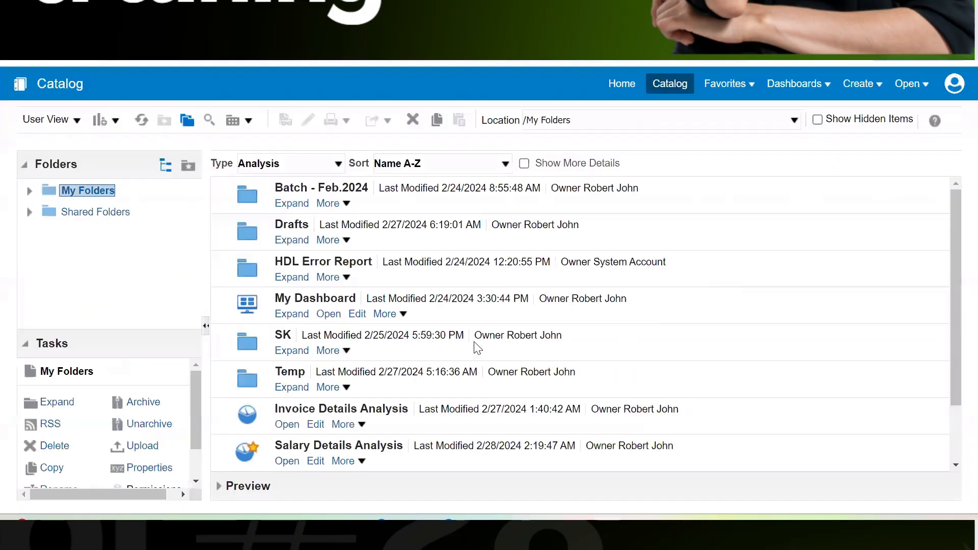
scroll(451, 334, "down", 2)
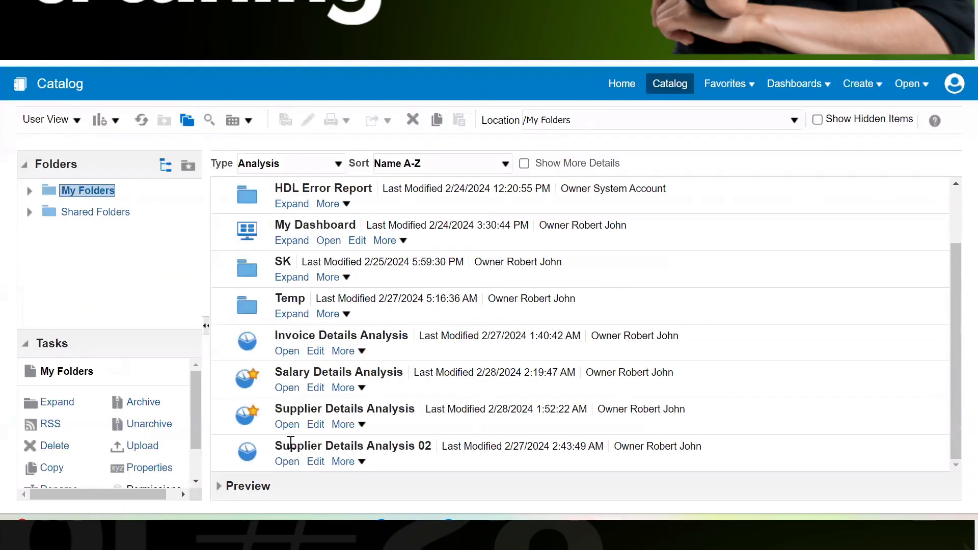
left_click(425, 386)
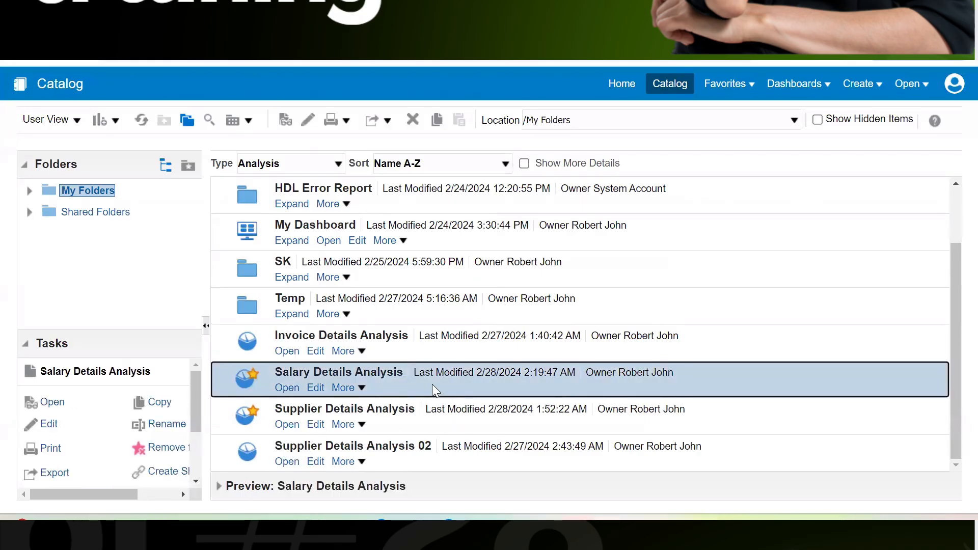
left_click(437, 120)
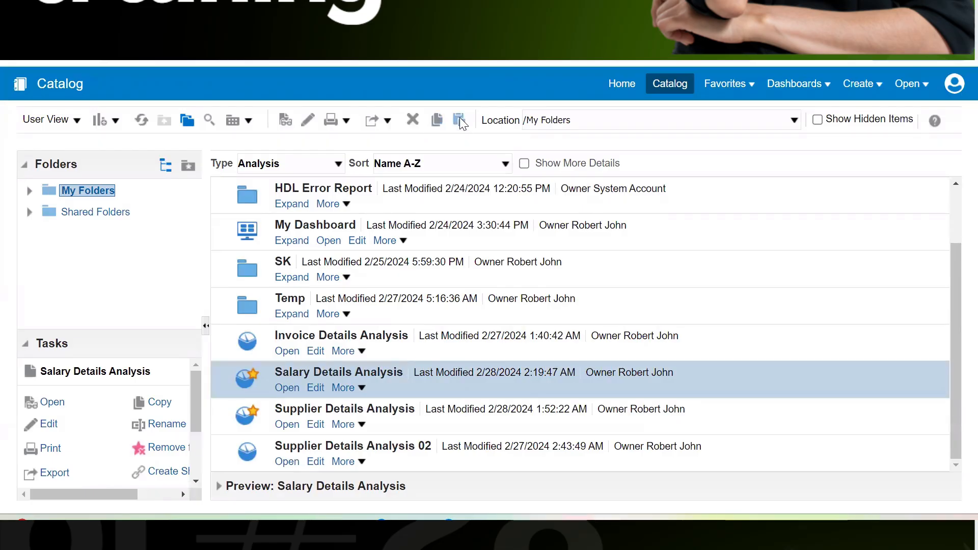
left_click(460, 119)
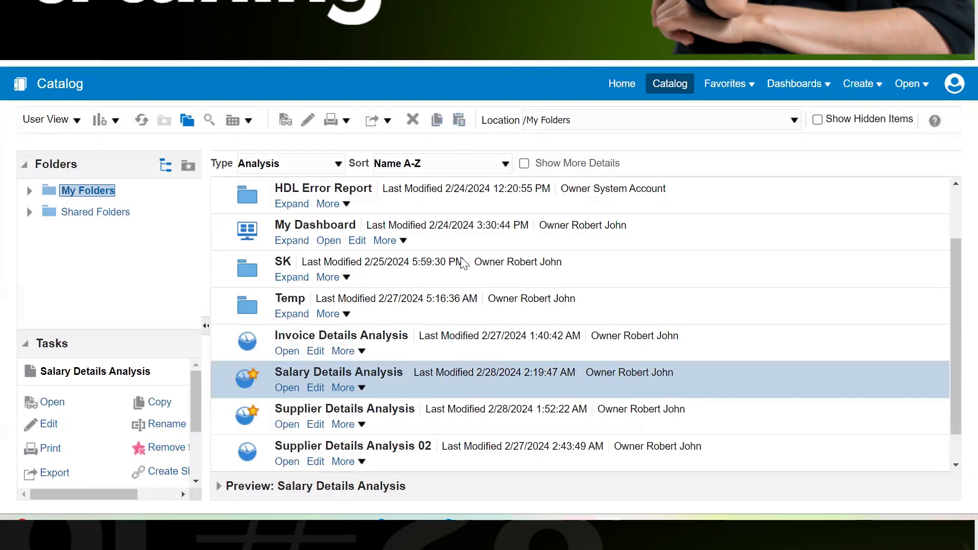
left_click(93, 213)
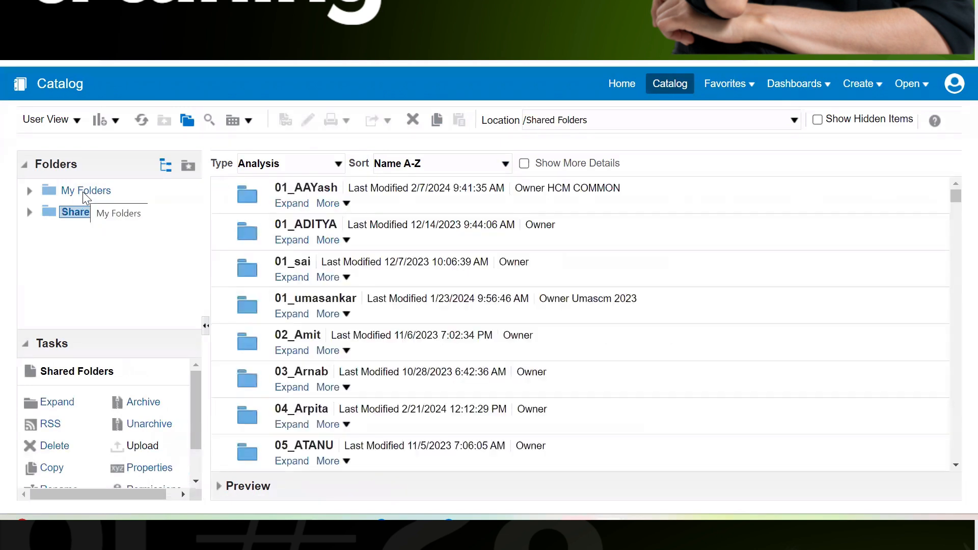
left_click(83, 191)
scroll(431, 377, "down", 3)
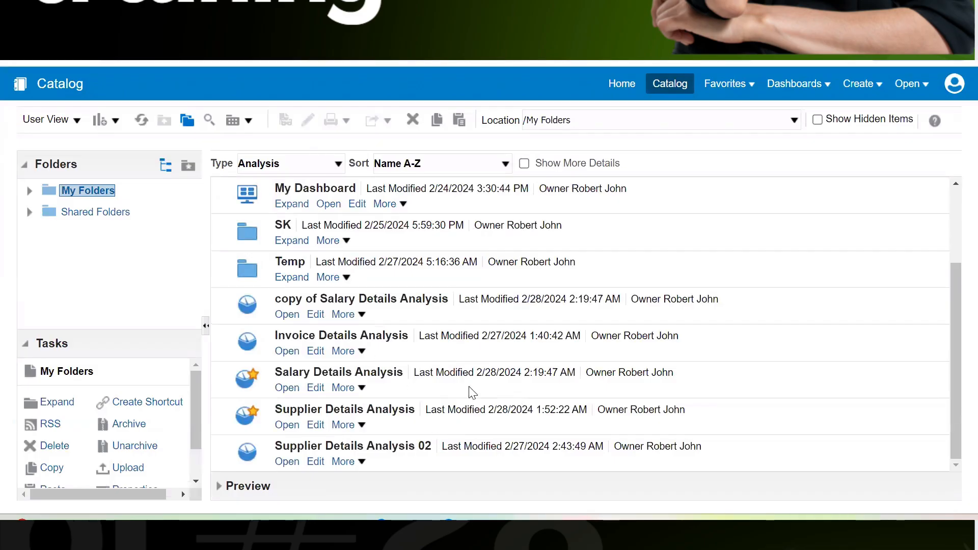
Rename the copy of Salary Details Analysis in My Folders as "Salary Details Analysis 02".
left_click(377, 312)
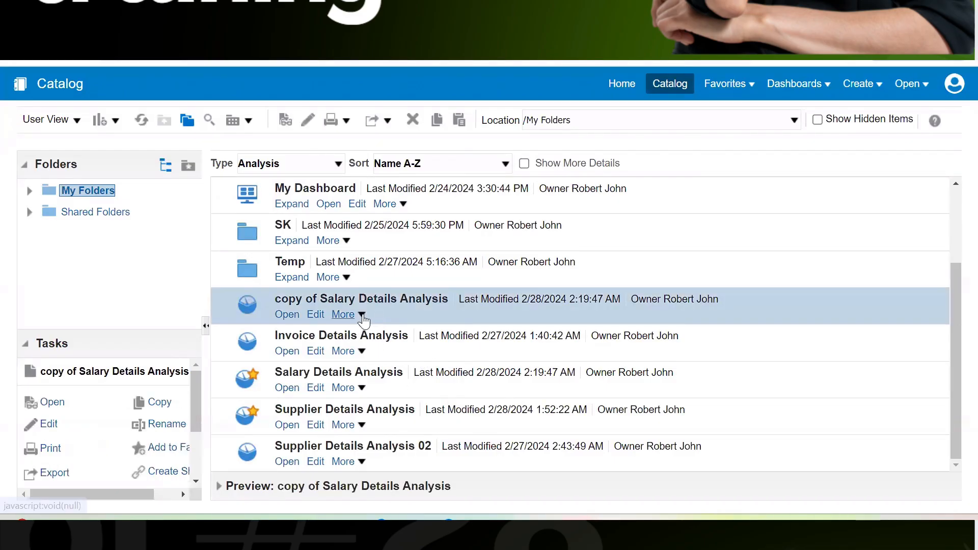
left_click(362, 314)
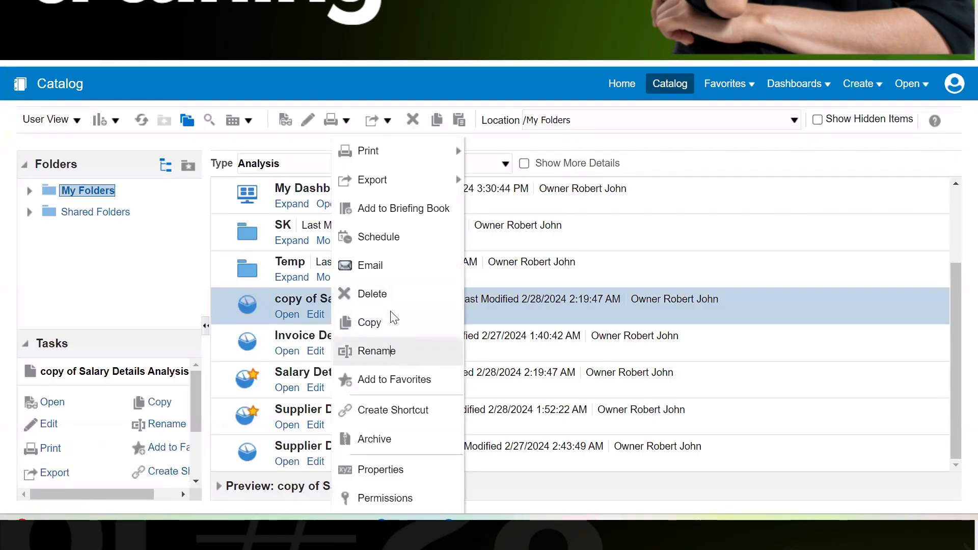
left_click(392, 349)
left_click(407, 273)
key("BackSpace")
key("BackSpace")
key("BackSpace")
key("BackSpace")
key("BackSpace")
key("BackSpace")
key("BackSpace")
key("BackSpace")
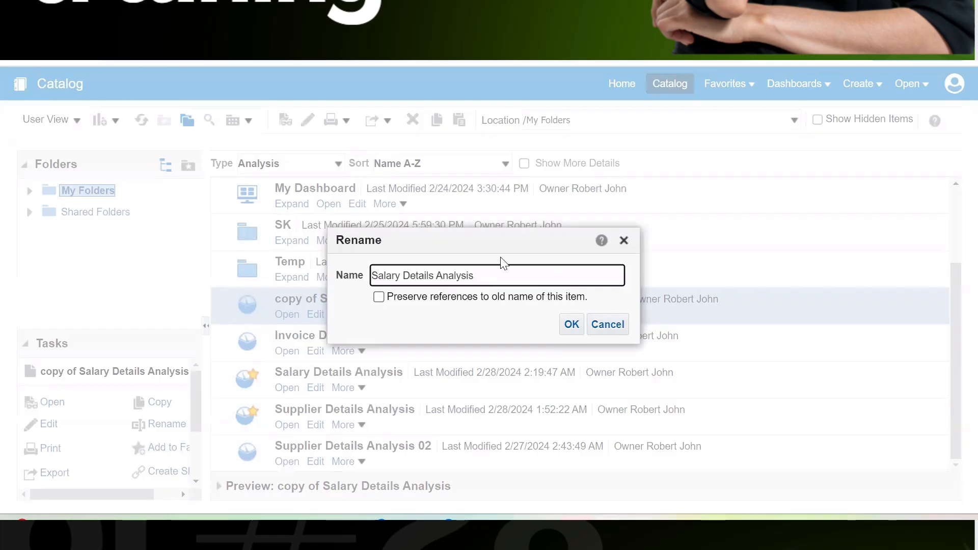
left_click(504, 276)
type("02")
left_click(581, 330)
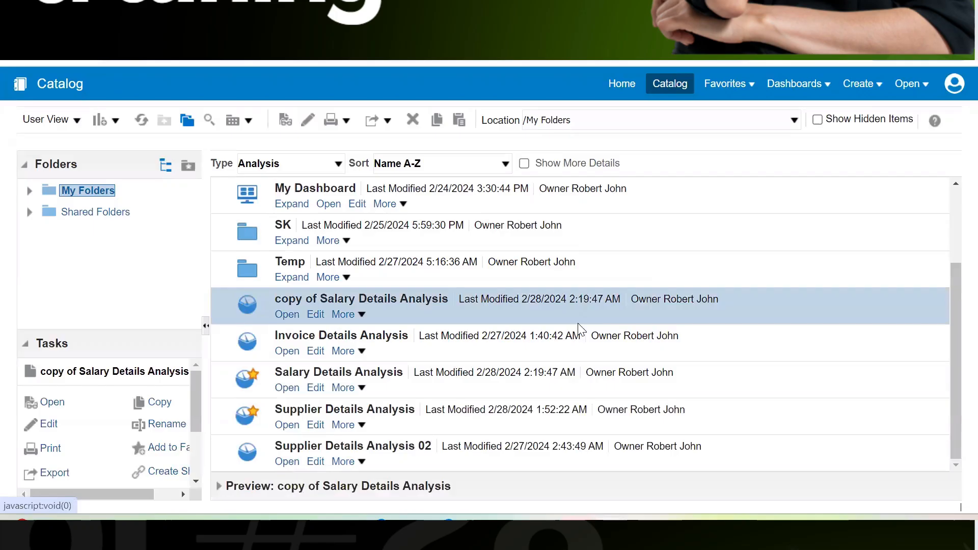
Open Salary Details Analysis 02 for editing and review the selected columns in its criteria.
left_click(315, 316)
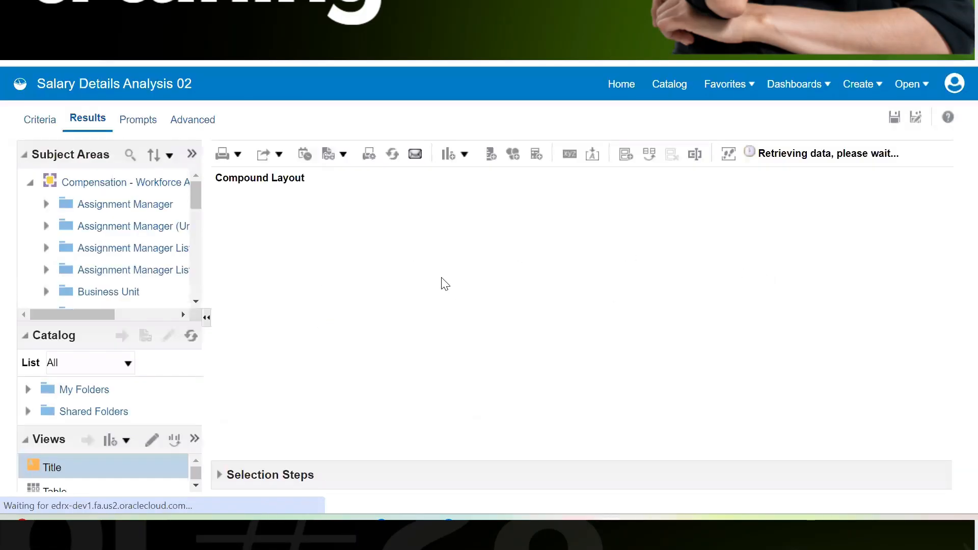
left_click(35, 125)
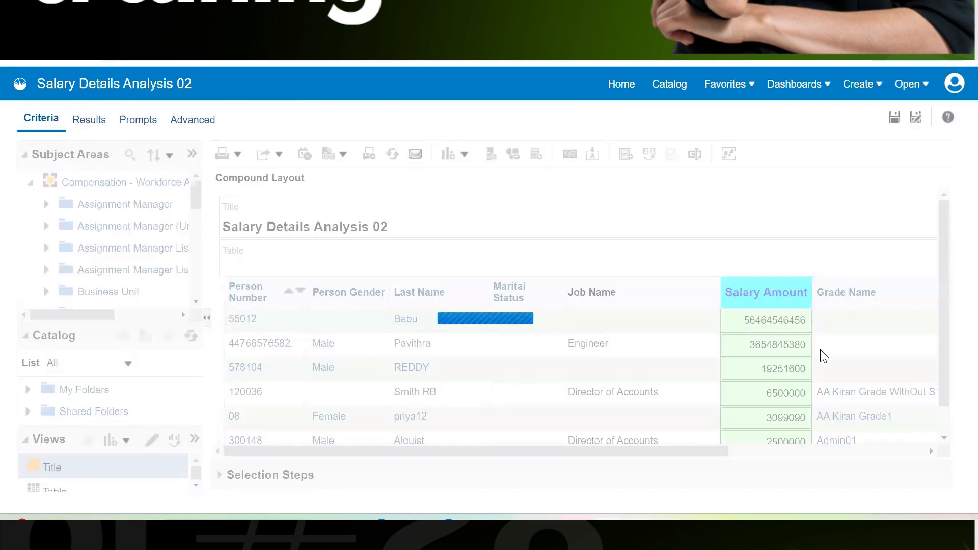
left_click(323, 246)
left_click(638, 246)
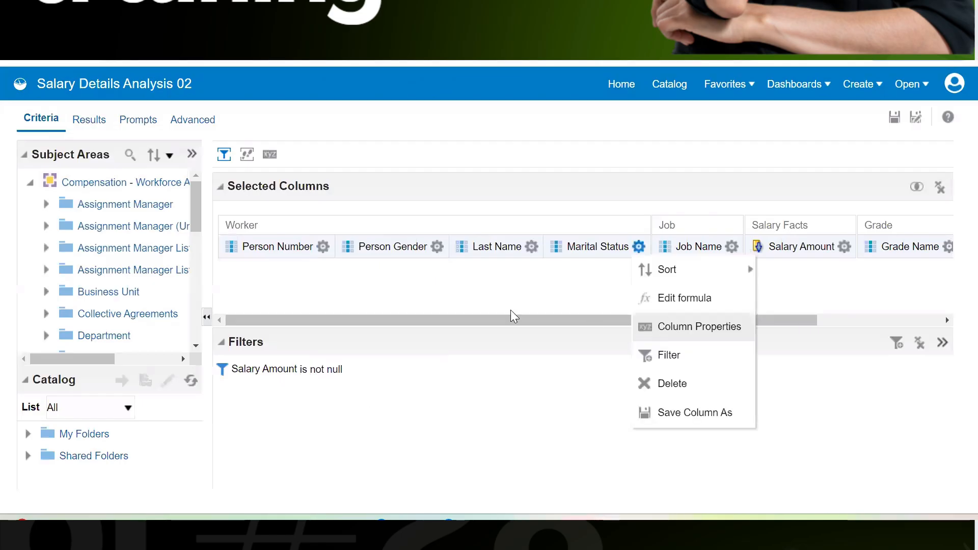
left_click_drag(482, 318, 408, 316)
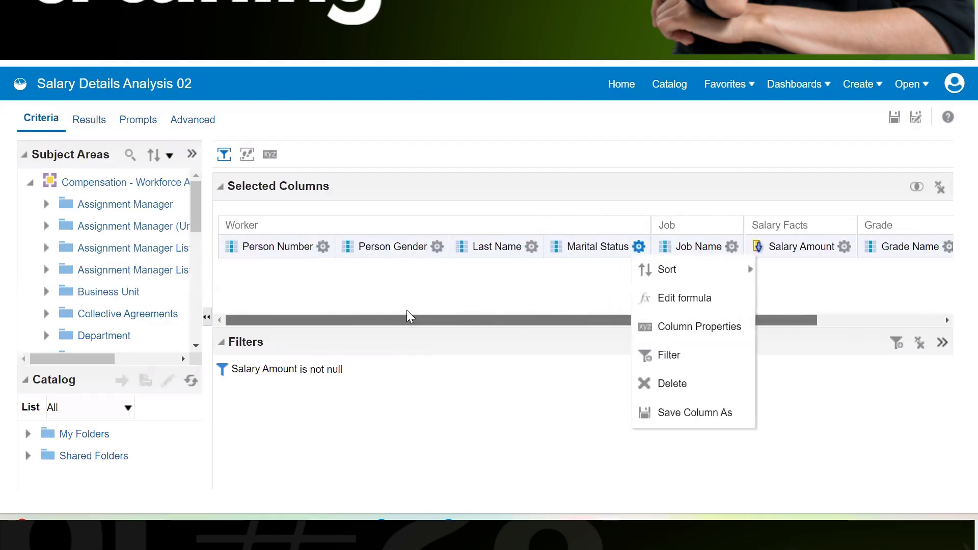
Edit the results table's layout to exclude the Person Gender and Grade Name columns, and finish editing the table.
left_click(91, 122)
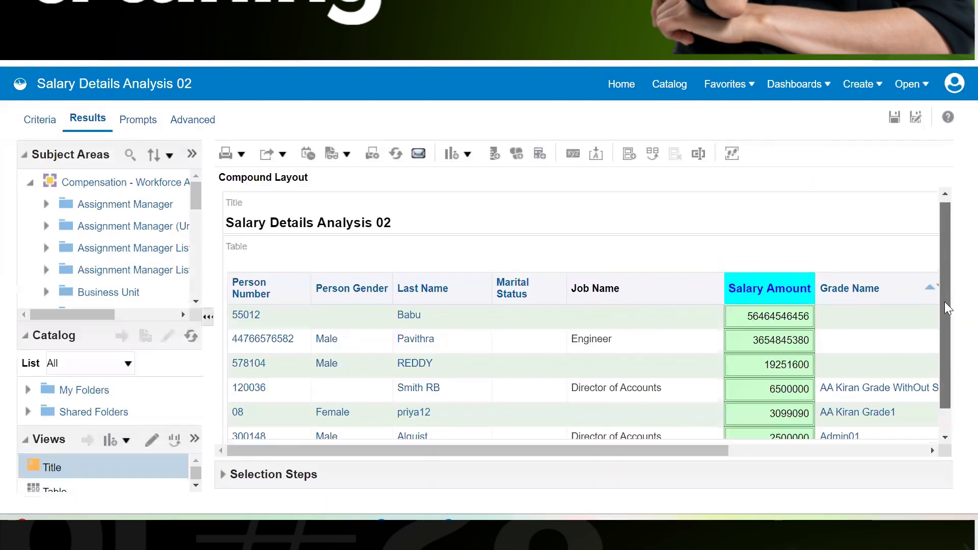
left_click_drag(946, 305, 951, 342)
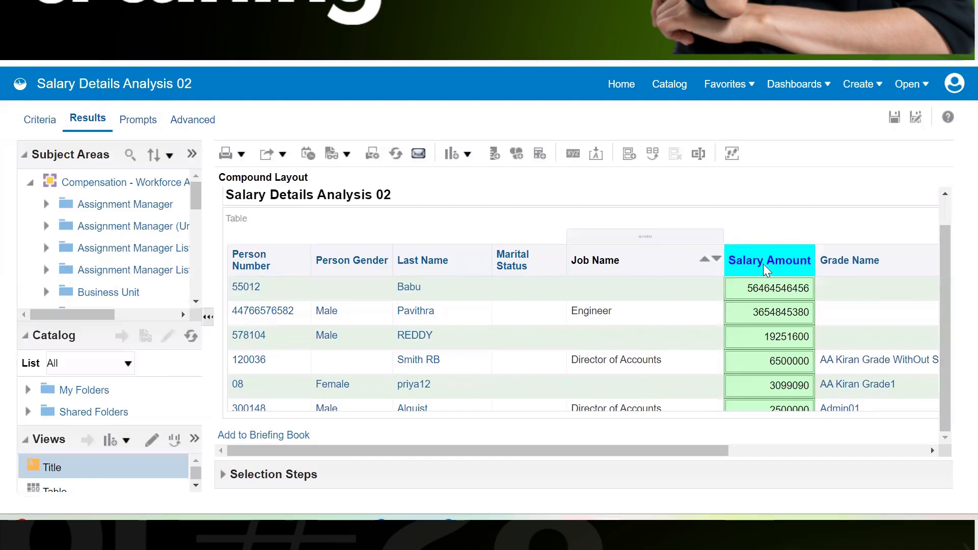
left_click_drag(688, 451, 896, 461)
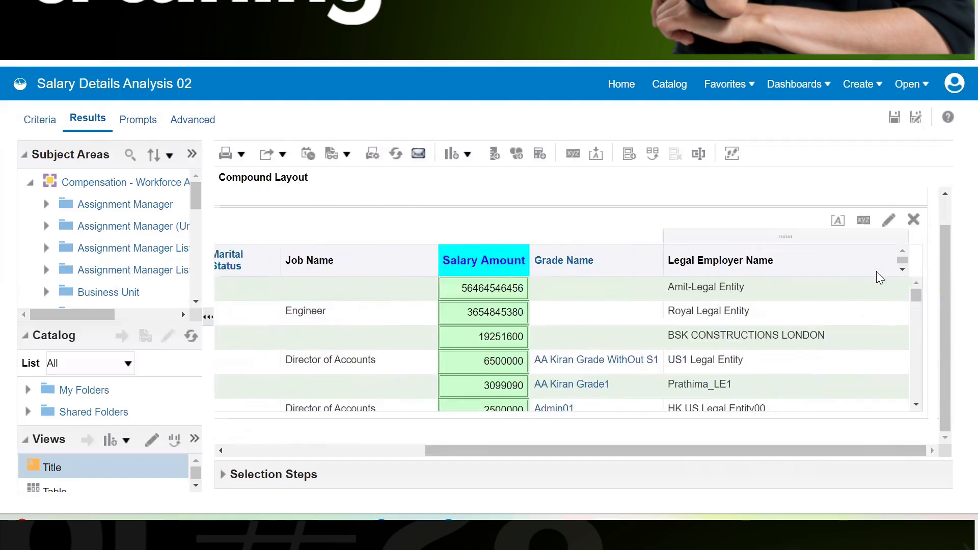
left_click(888, 221)
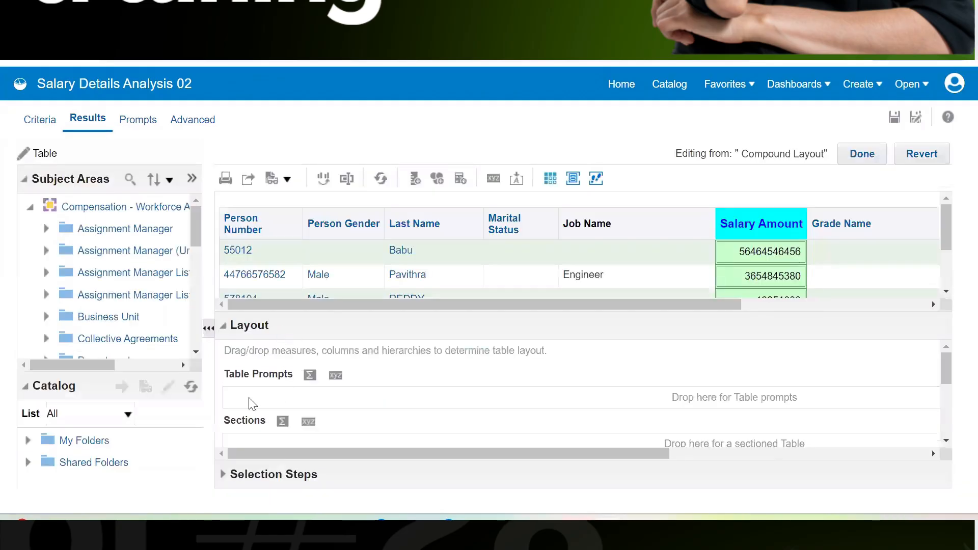
left_click_drag(946, 372, 953, 434)
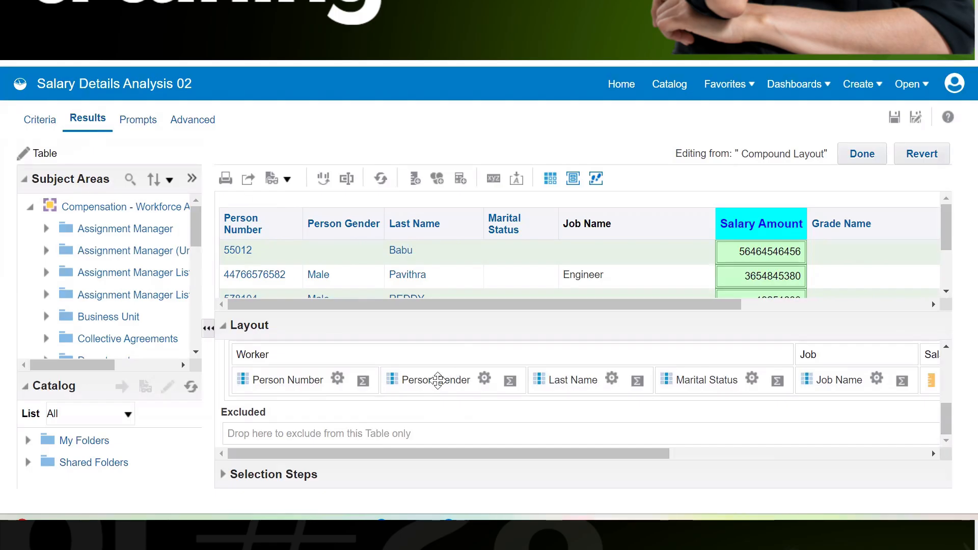
left_click_drag(438, 380, 424, 430)
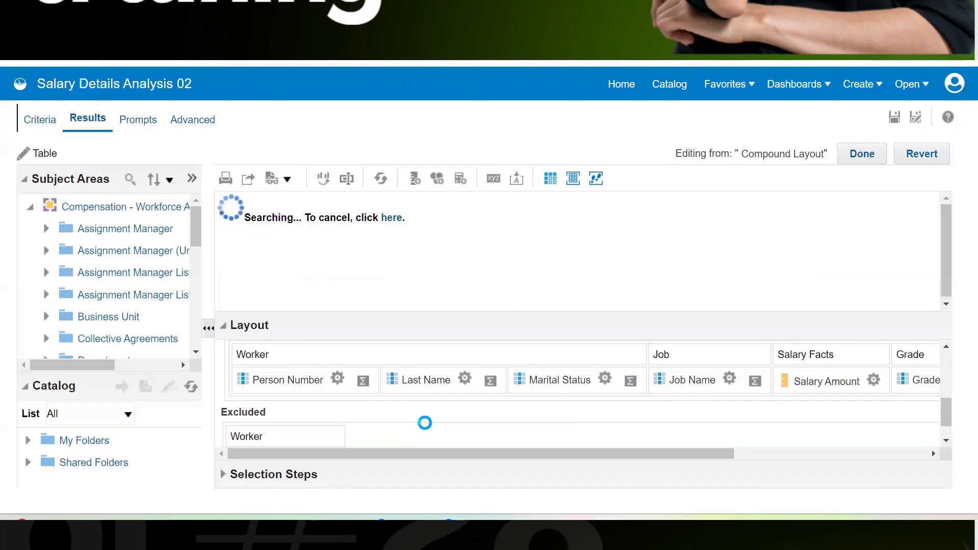
left_click_drag(469, 454, 705, 460)
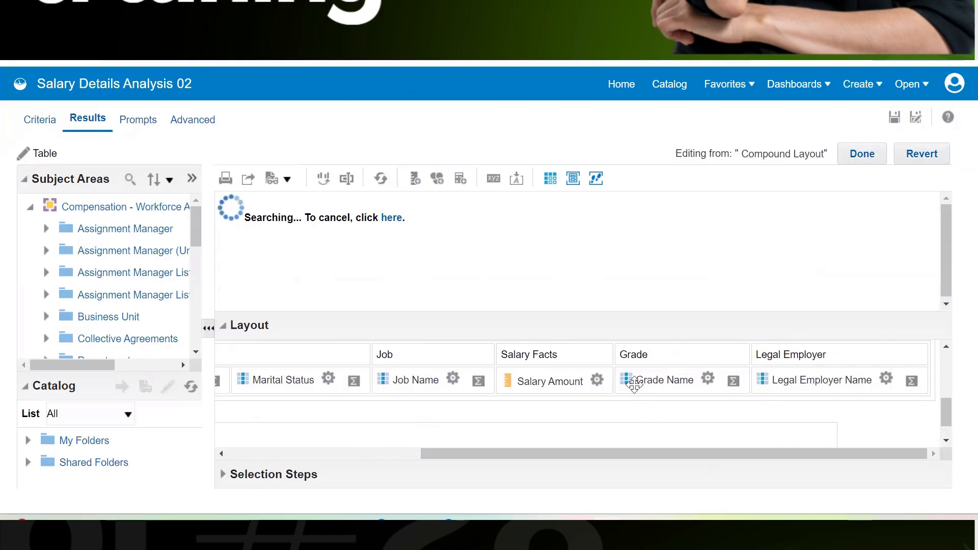
left_click_drag(642, 375, 493, 407)
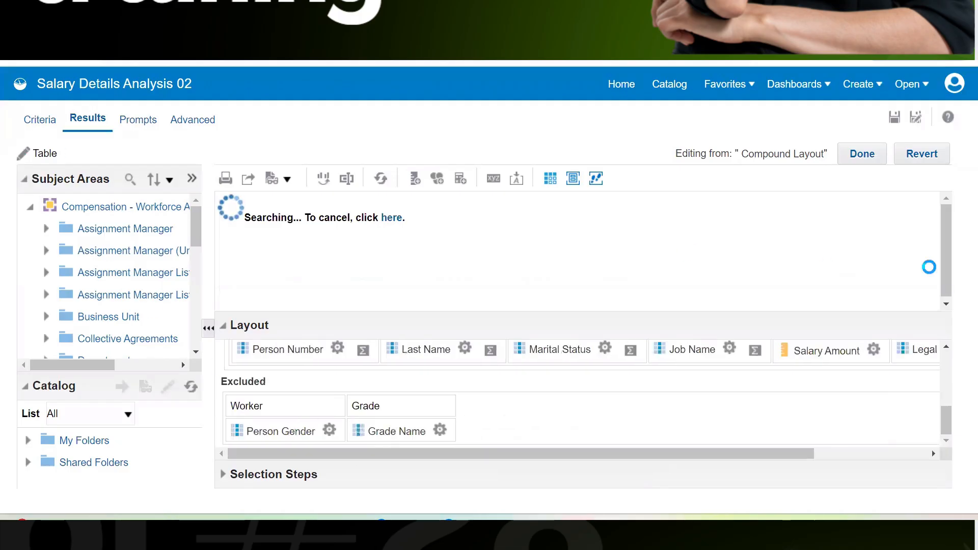
left_click(866, 155)
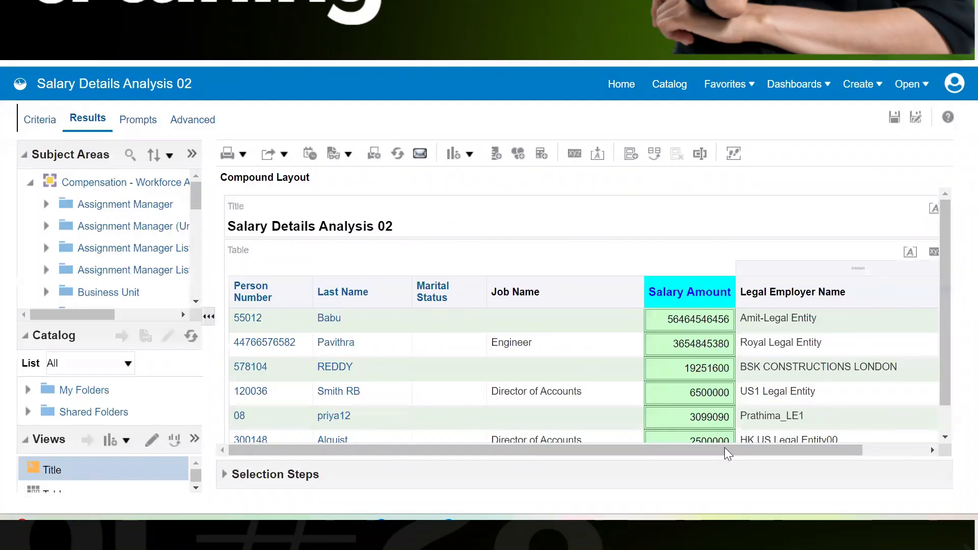
Review the reduced results table and compare it with the columns still selected in the criteria.
left_click_drag(649, 446, 477, 451)
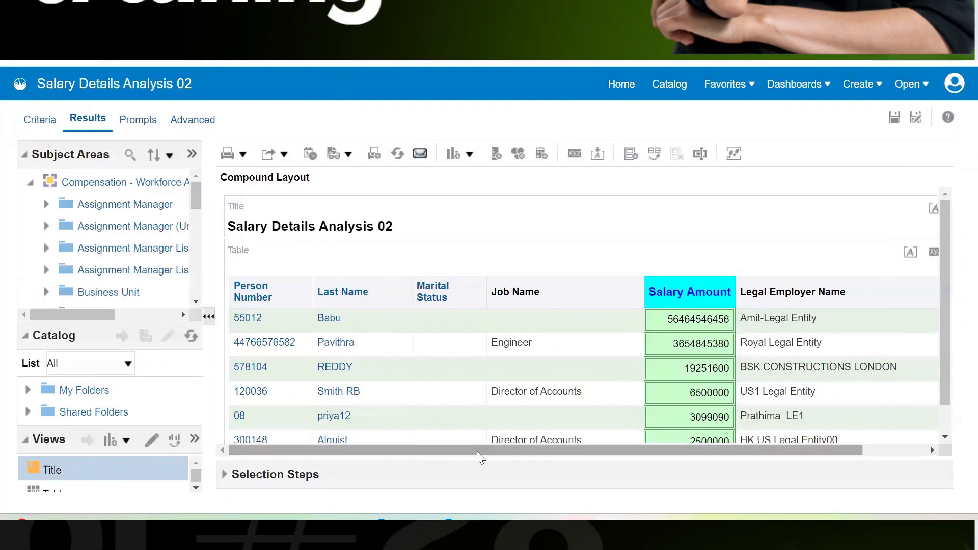
left_click(37, 125)
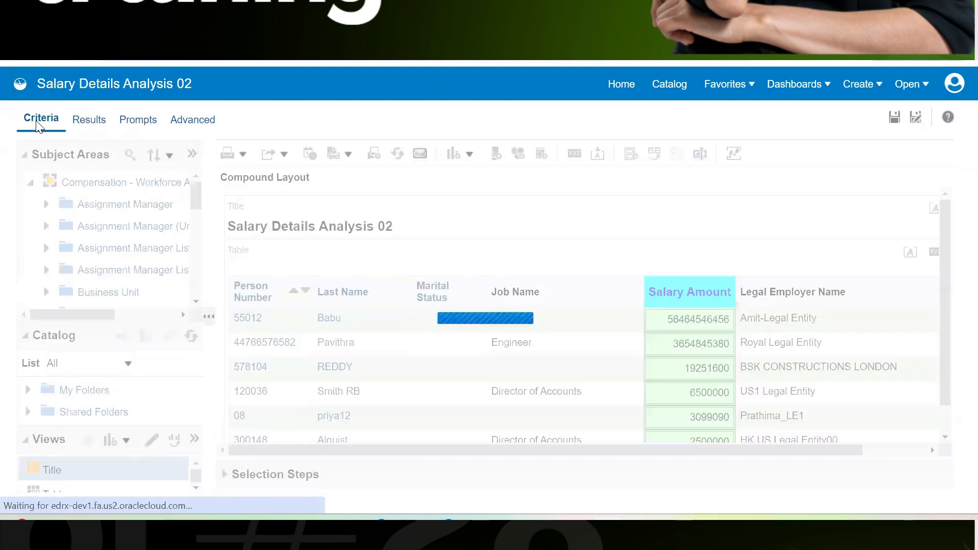
left_click(440, 246)
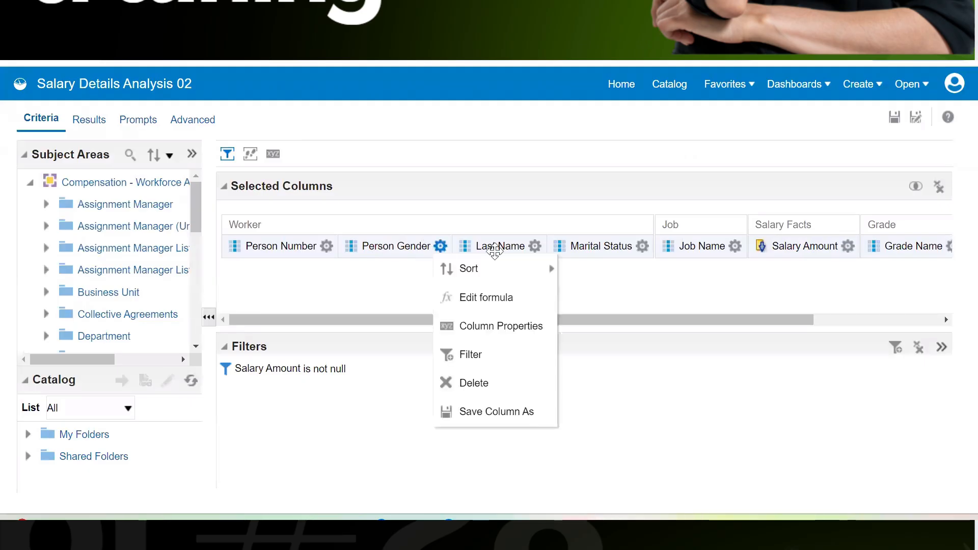
left_click(642, 246)
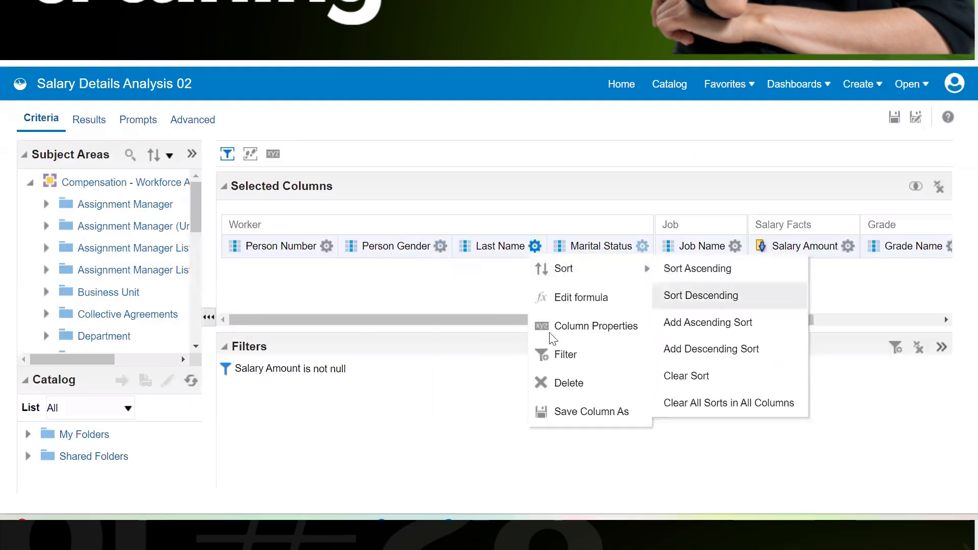
left_click(90, 120)
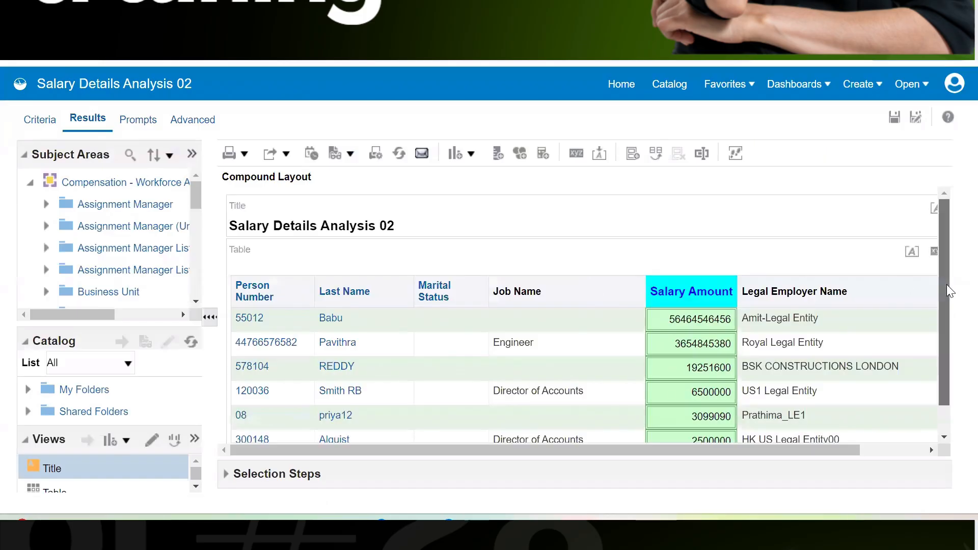
scroll(945, 286, "down", 1)
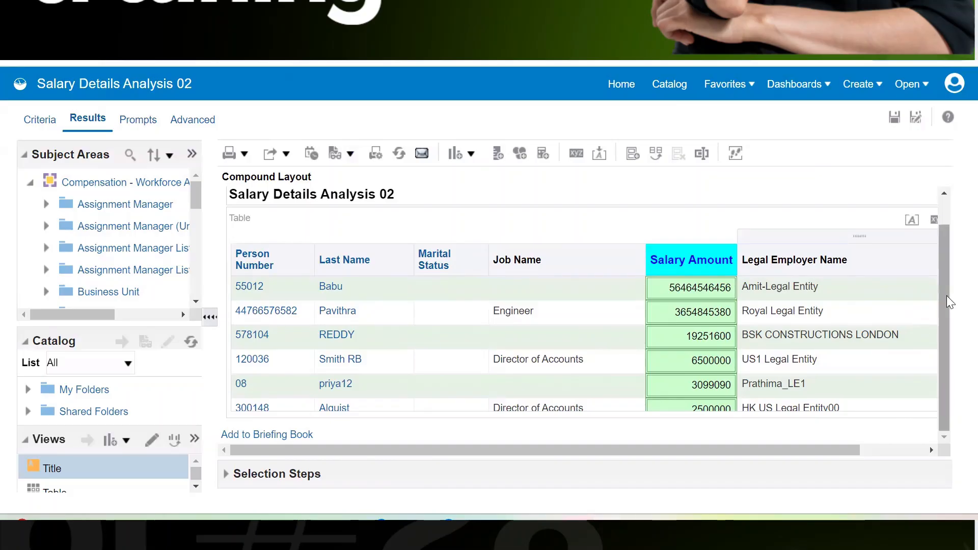
Add a vertical bar graph view to the results of Salary Details Analysis 02.
left_click(471, 154)
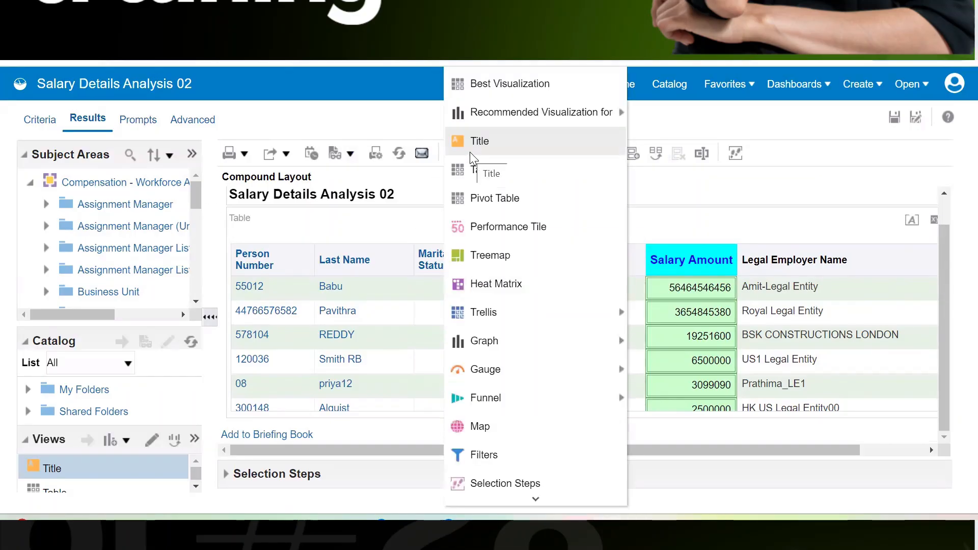
mouse_move(503, 305)
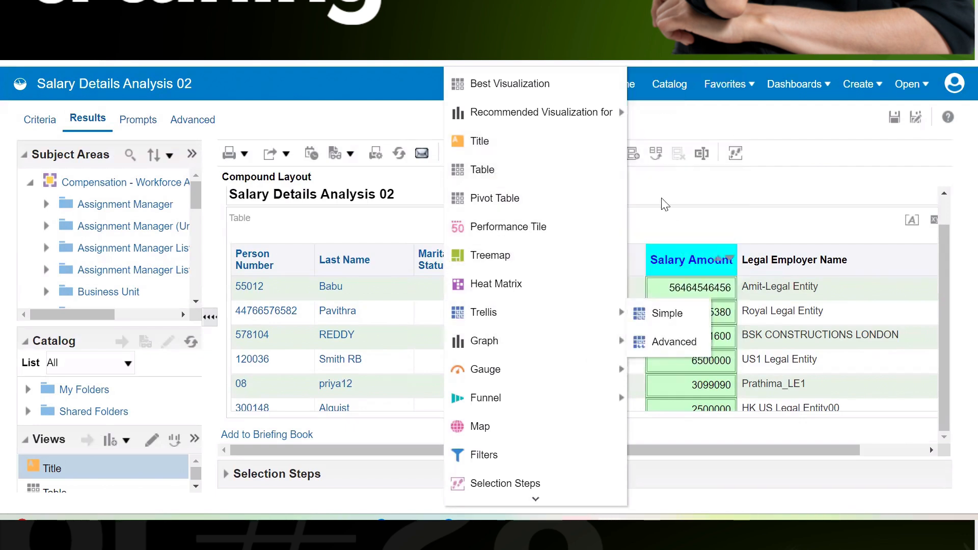
mouse_move(590, 342)
mouse_move(664, 87)
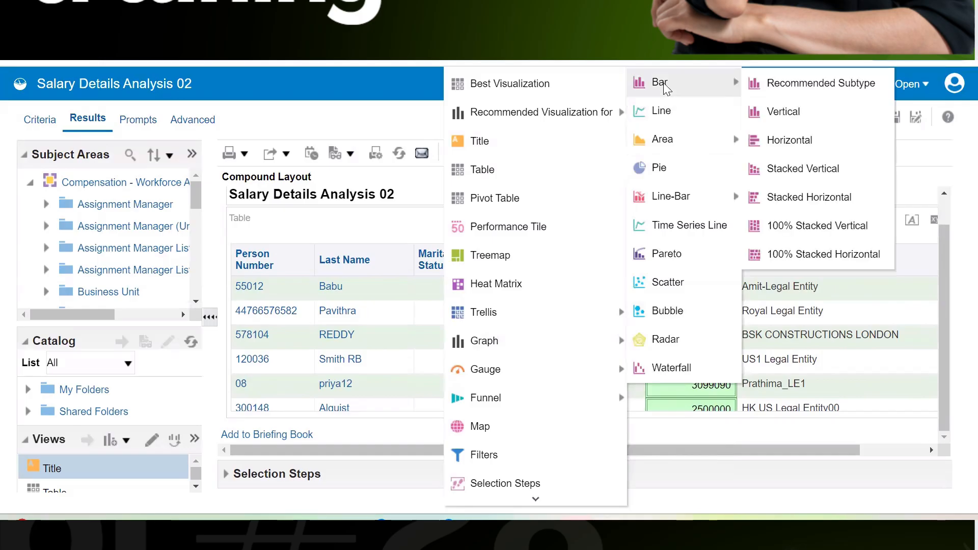
left_click(783, 111)
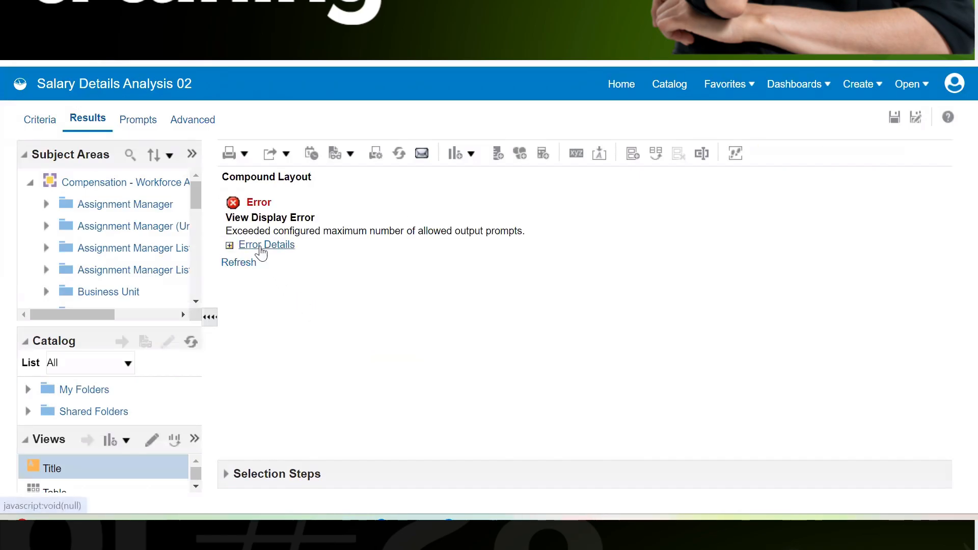
Examine the display error's details and the analysis's list of views, and refresh the results.
left_click(263, 246)
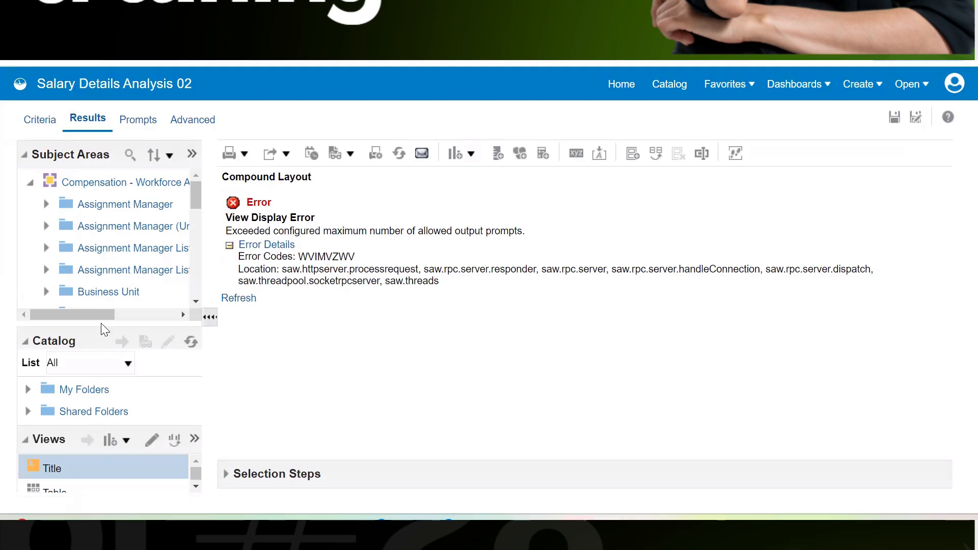
left_click_drag(101, 327, 107, 229)
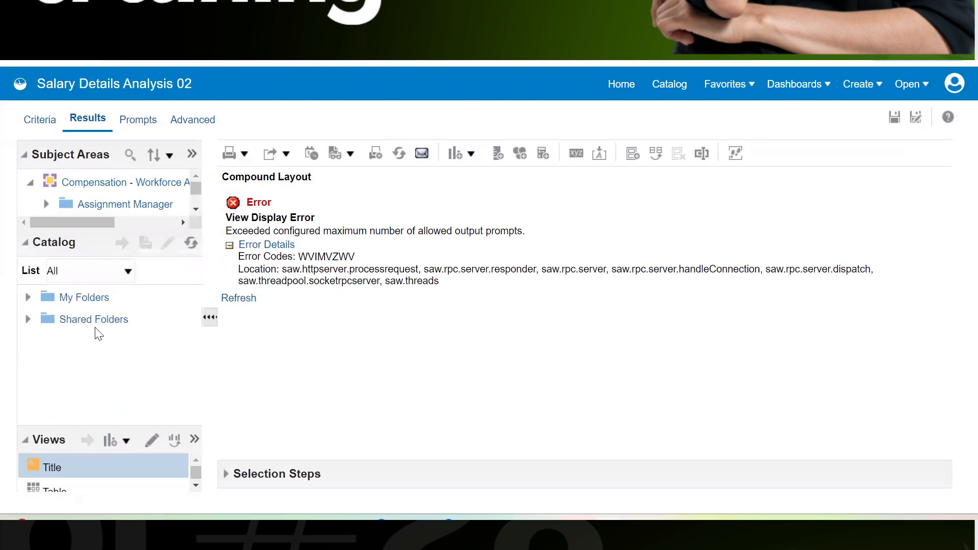
left_click_drag(79, 428, 84, 362)
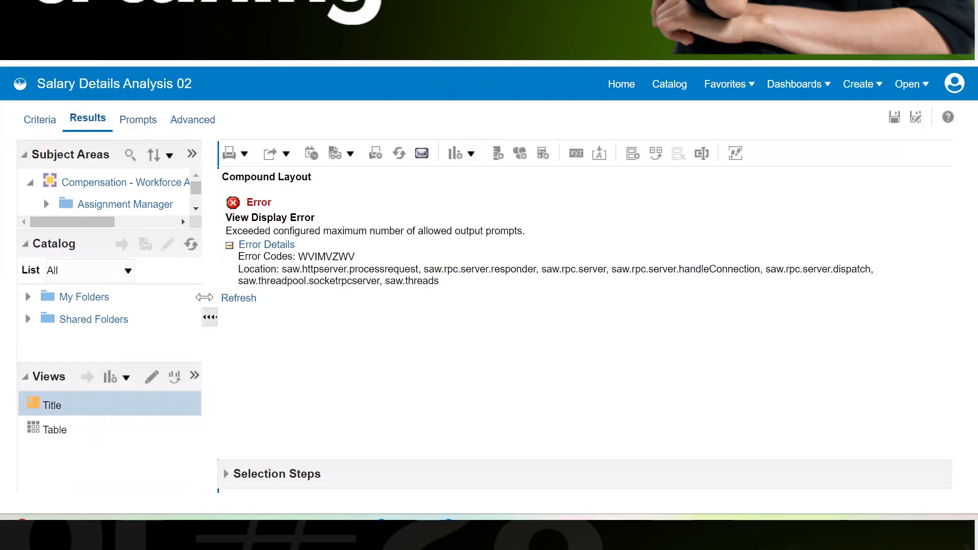
left_click(238, 299)
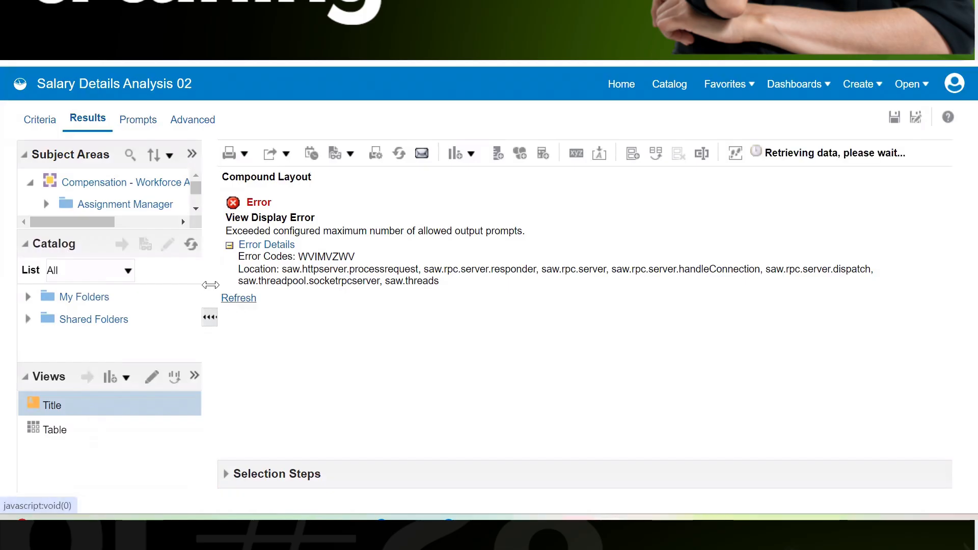
Recheck the selected columns and filter in the criteria, and reload the results.
left_click(29, 121)
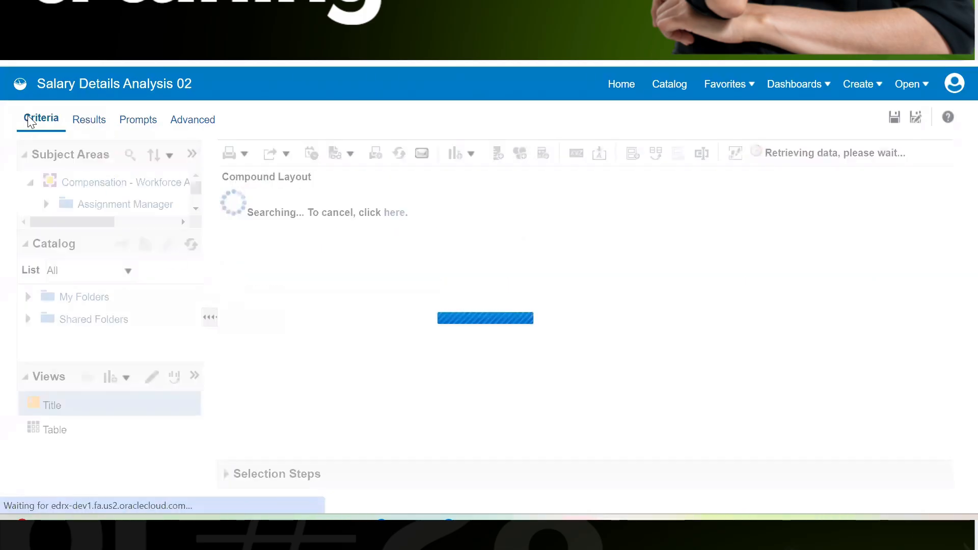
left_click_drag(491, 323, 475, 338)
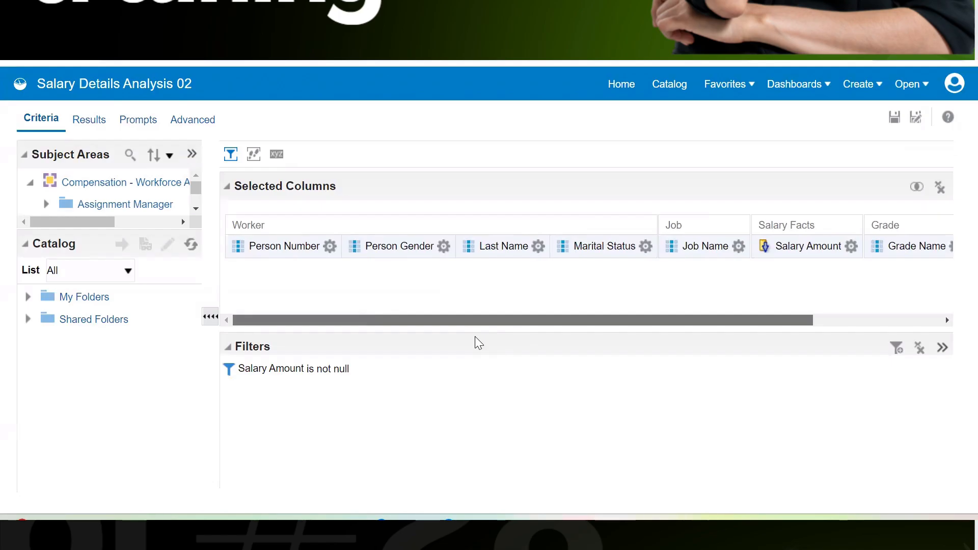
left_click(739, 246)
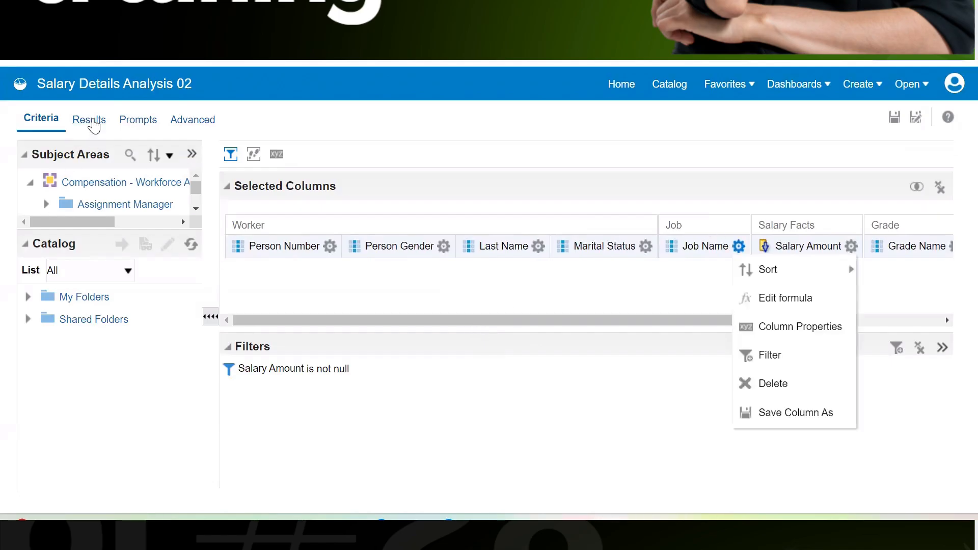
left_click(89, 120)
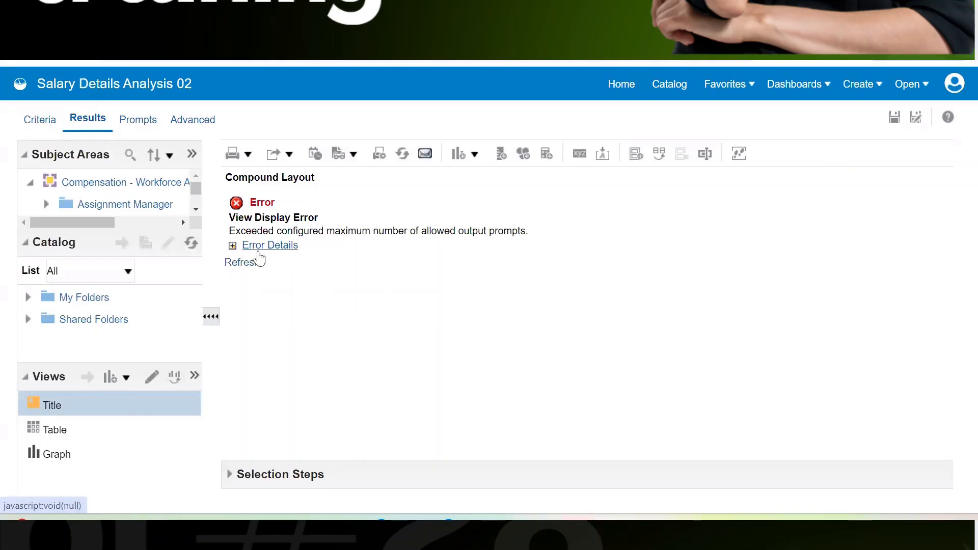
Expand the display error's details, and delete Salary Details Analysis 02 from My Folders in the catalog.
left_click(232, 246)
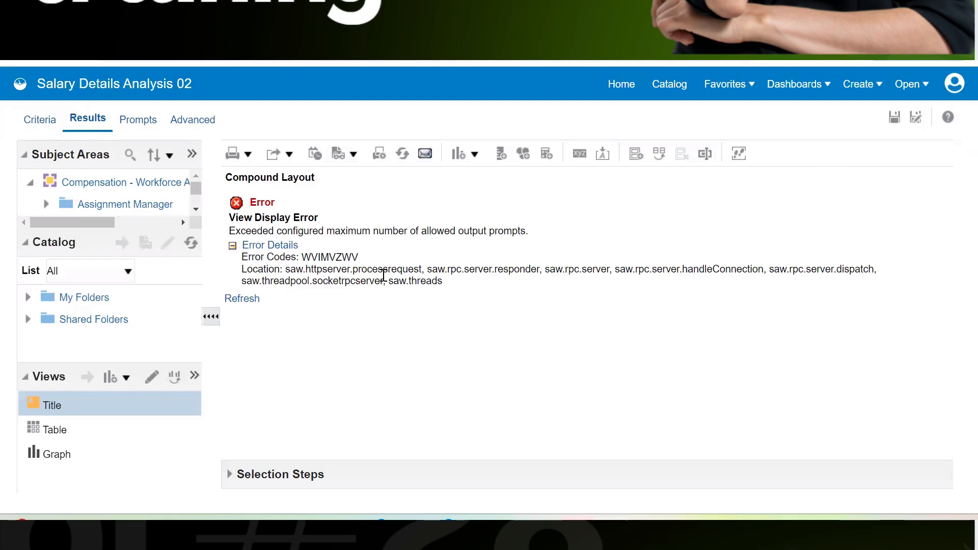
left_click(663, 88)
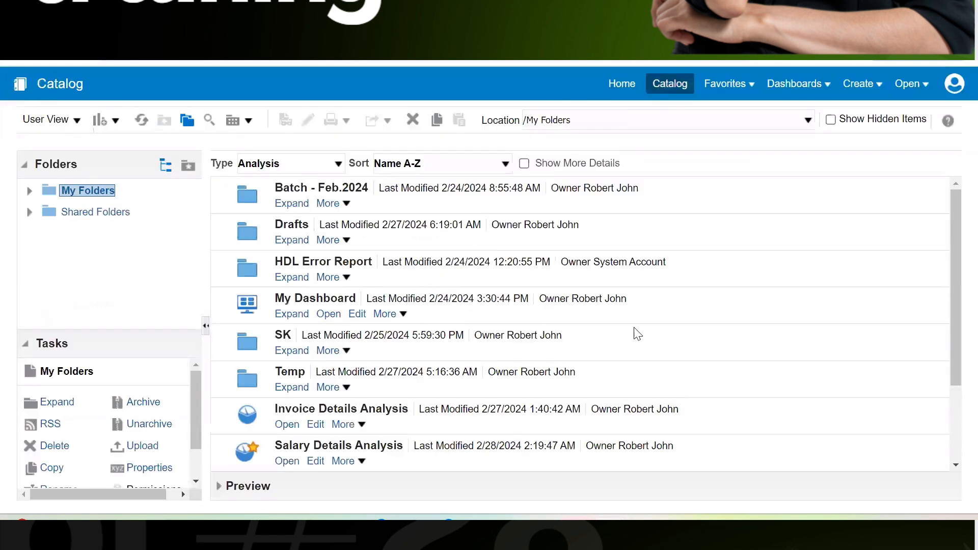
scroll(638, 334, "down", 3)
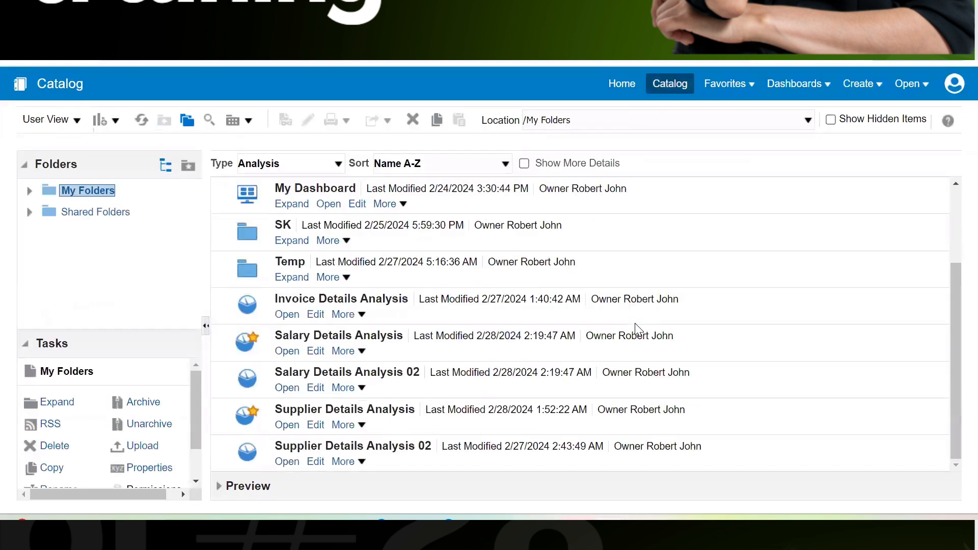
left_click(414, 388)
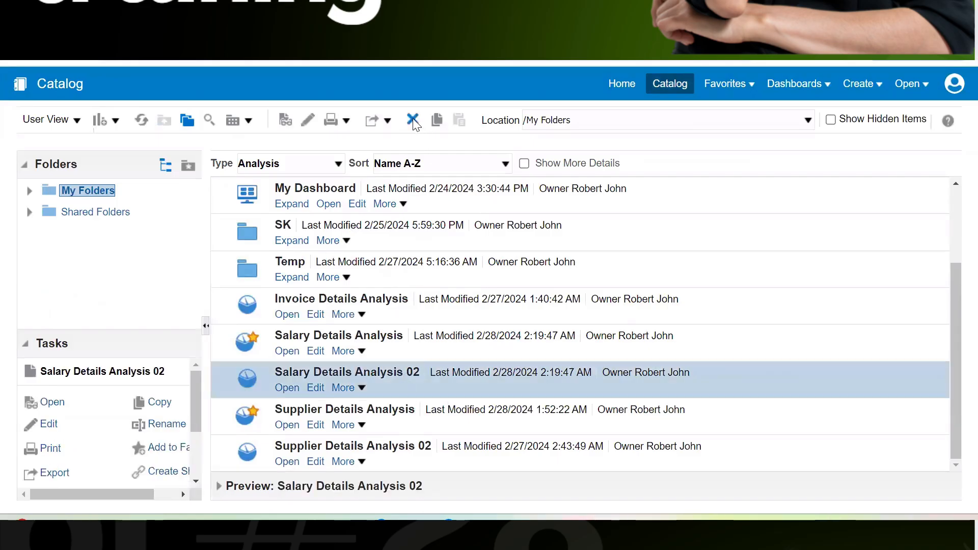
left_click(413, 119)
left_click(571, 318)
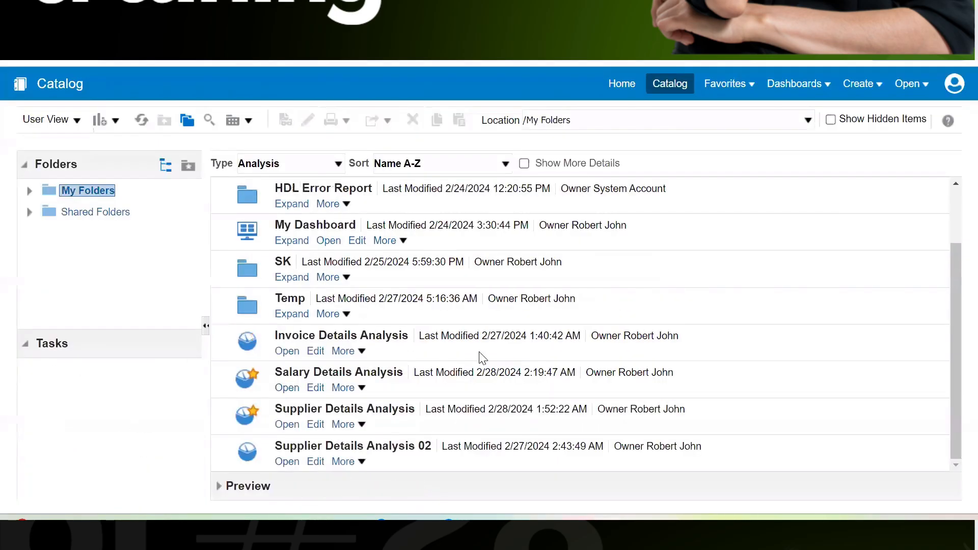
Copy Salary Details Analysis, paste the duplicate into My Folders and reload the folder's contents.
left_click(473, 395)
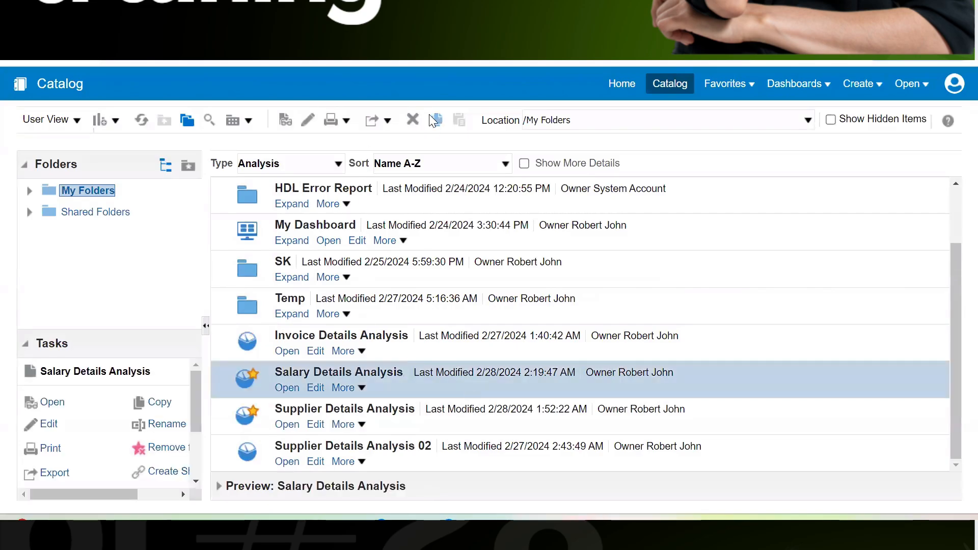
left_click(123, 212)
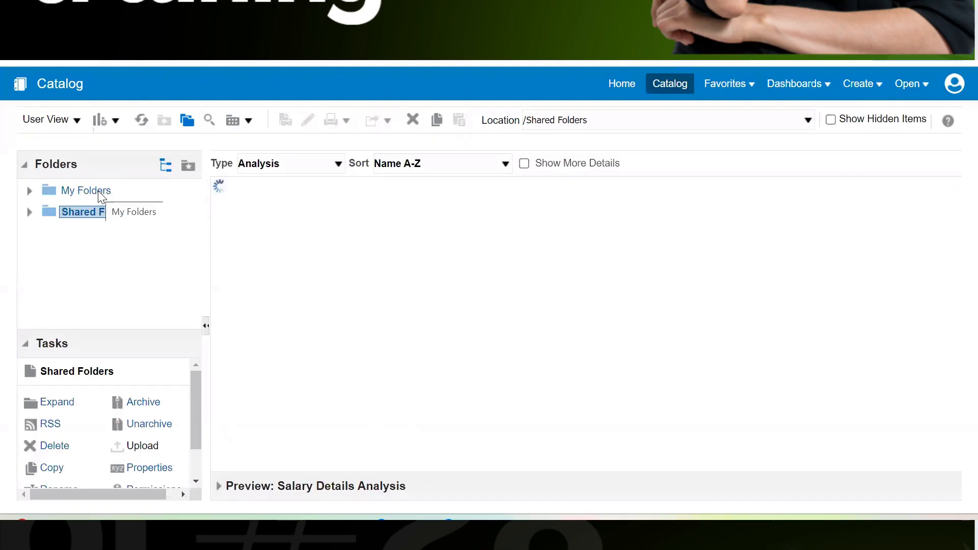
left_click(76, 193)
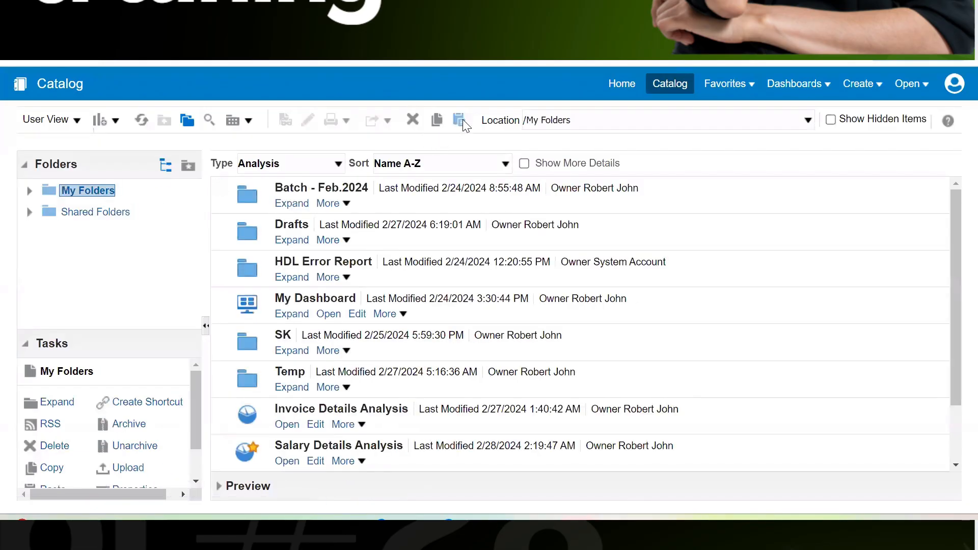
scroll(537, 372, "down", 2)
scroll(400, 406, "down", 3)
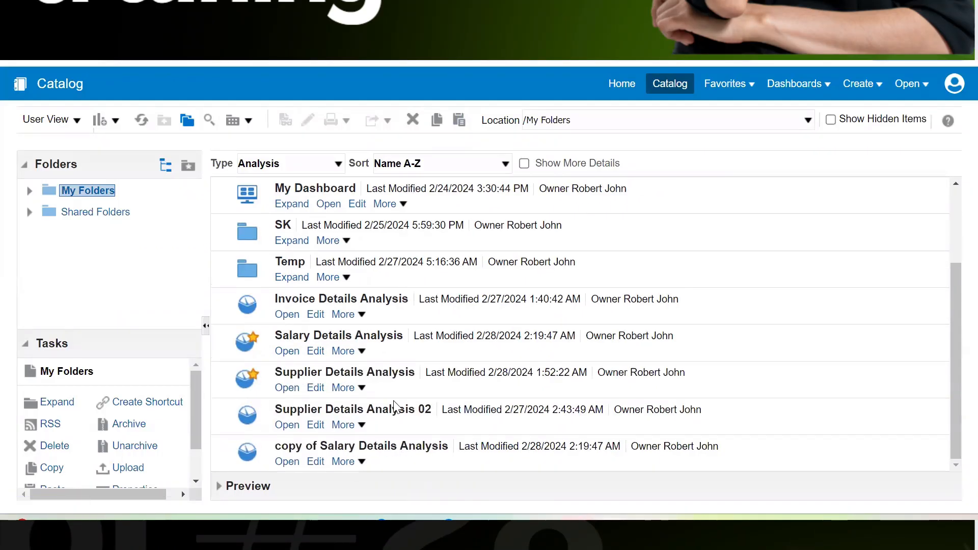
left_click(102, 213)
left_click(93, 192)
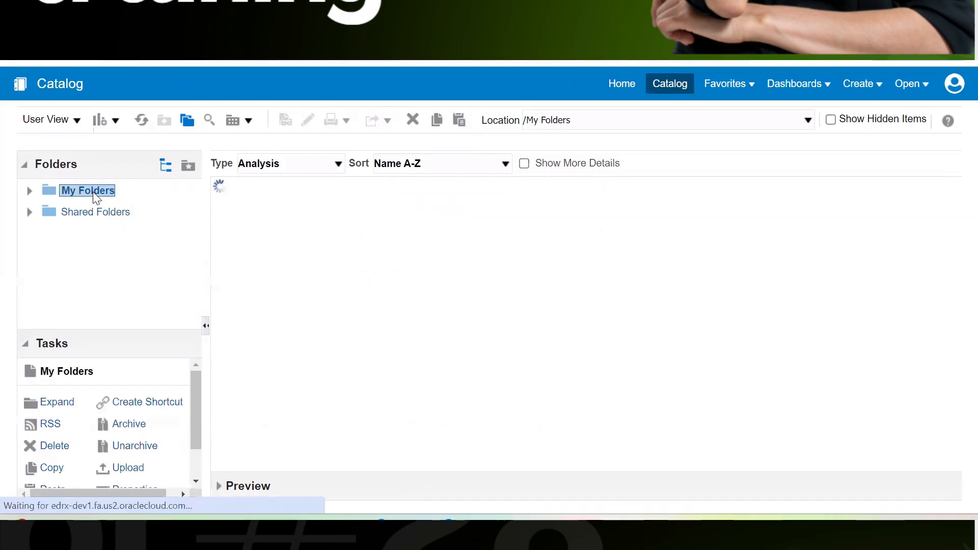
Rename the copy of Salary Details Analysis in My Folders as "Salary Details Analysis 02".
scroll(453, 336, "down", 3)
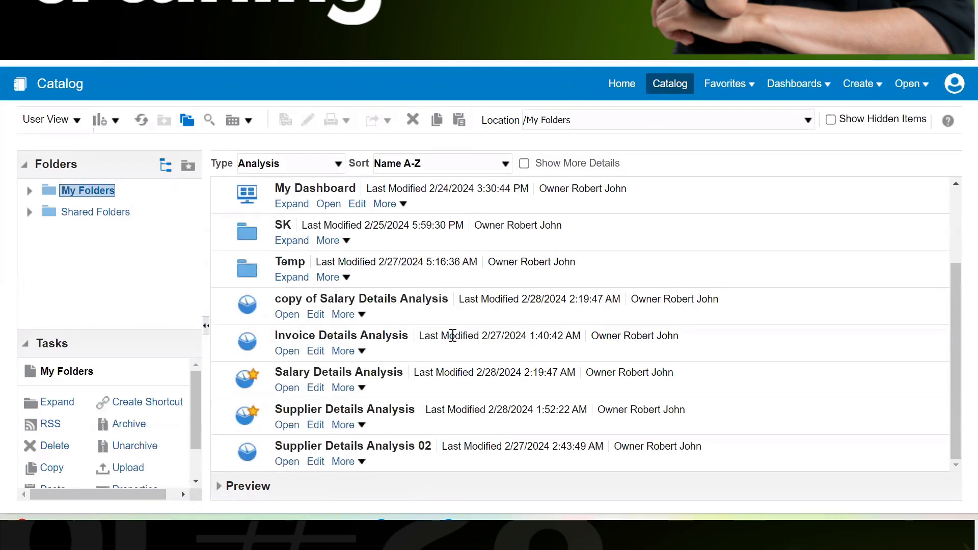
left_click(397, 322)
left_click(352, 314)
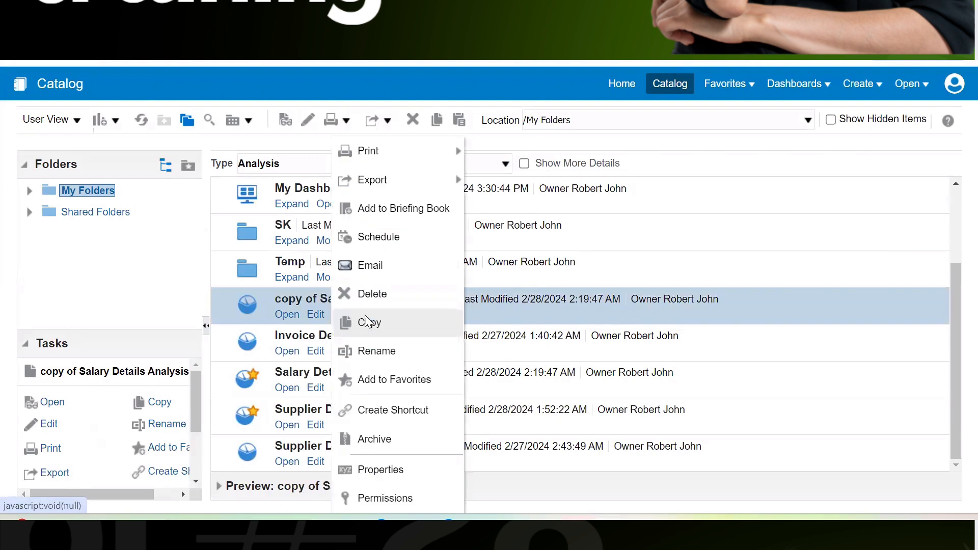
left_click(377, 352)
left_click(405, 276)
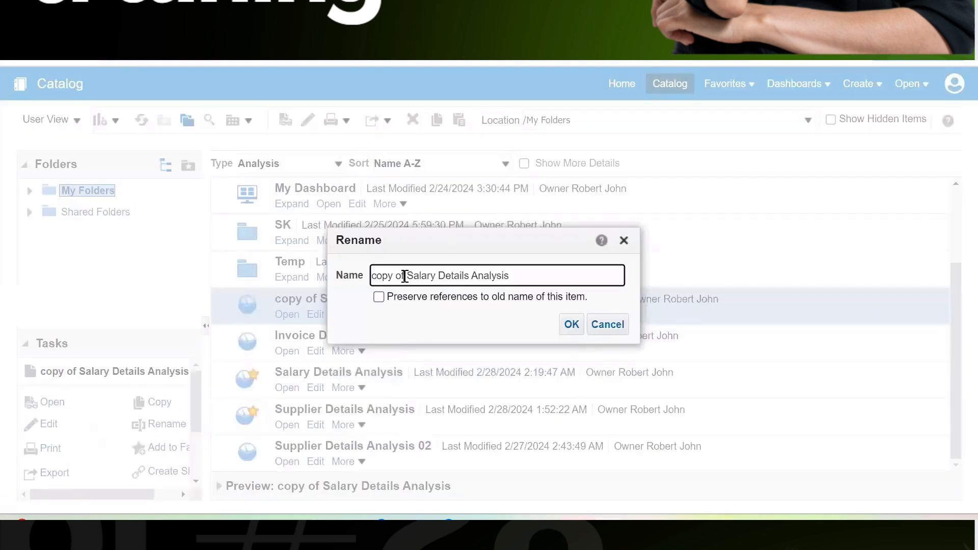
key("BackSpace")
key("BackSpace")
key("BackSpace")
key("BackSpace")
key("BackSpace")
key("BackSpace")
key("BackSpace")
key("BackSpace")
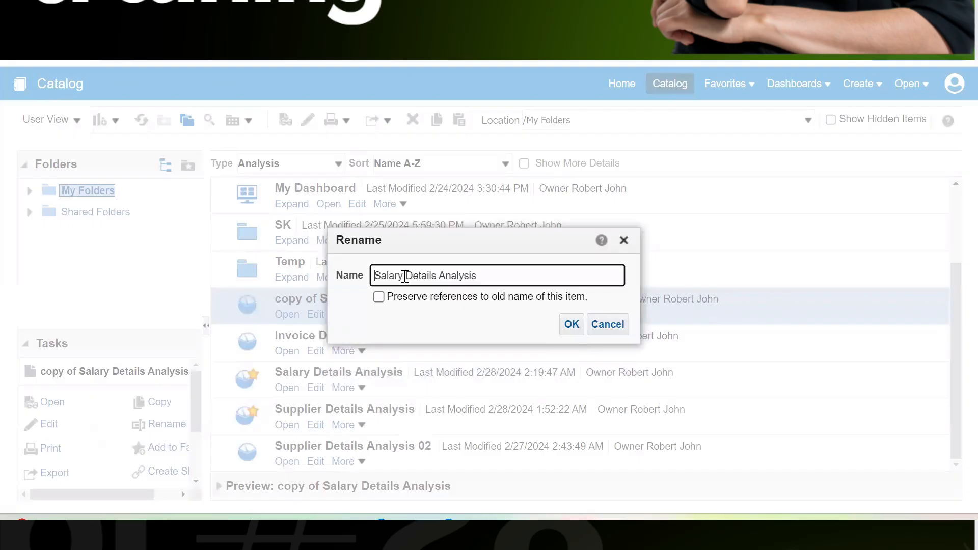
key("BackSpace")
type("02")
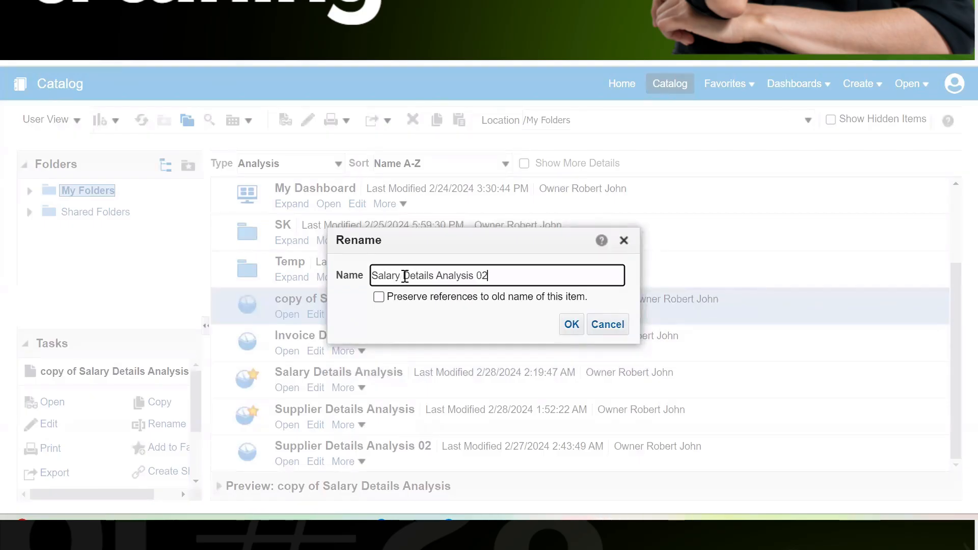
left_click(571, 324)
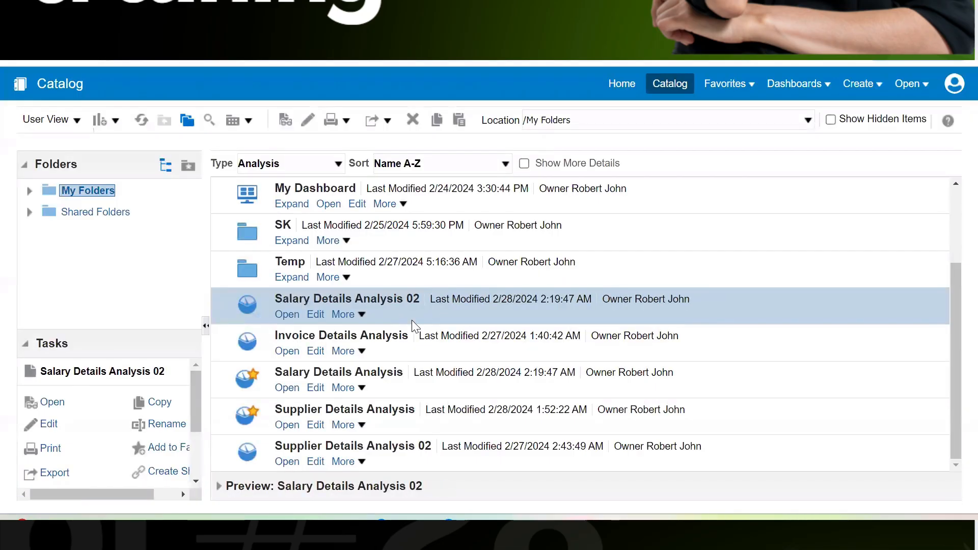
Open Salary Details Analysis 02 for editing and show its criteria with the Compensation subject area collapsed.
left_click(316, 315)
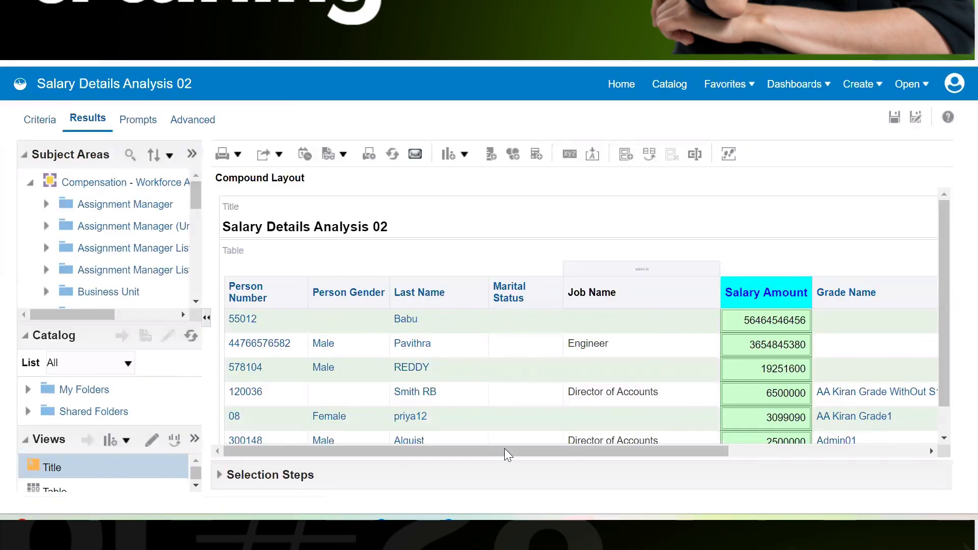
left_click(30, 183)
left_click(138, 206)
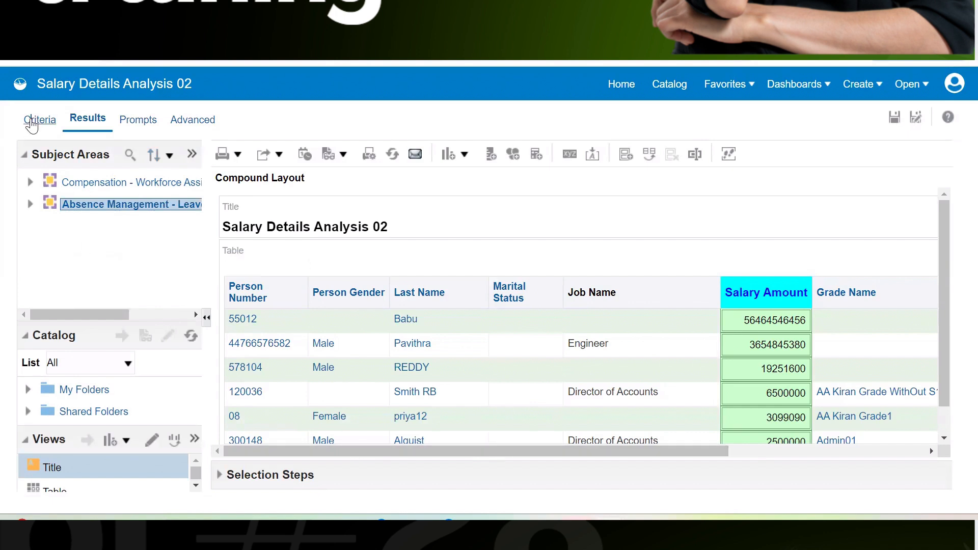
left_click(32, 121)
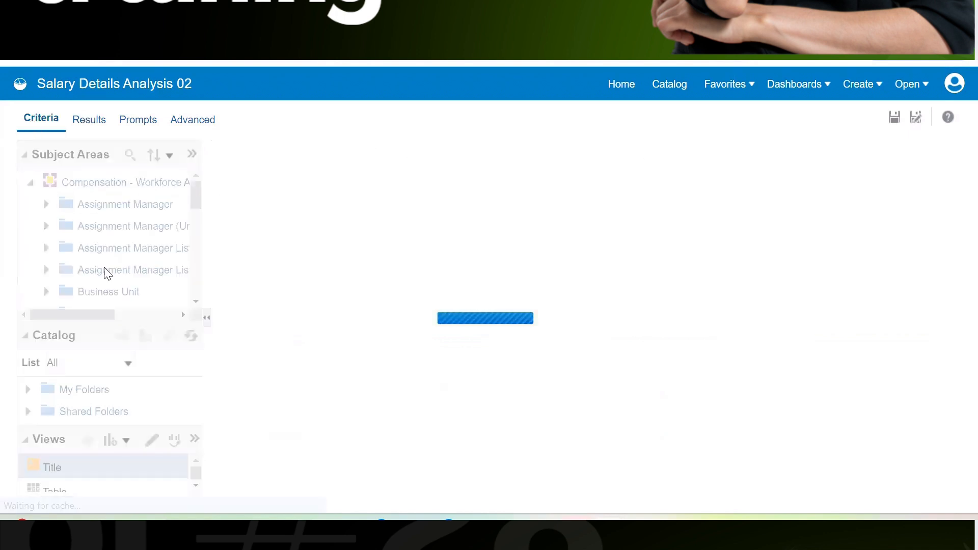
left_click(29, 184)
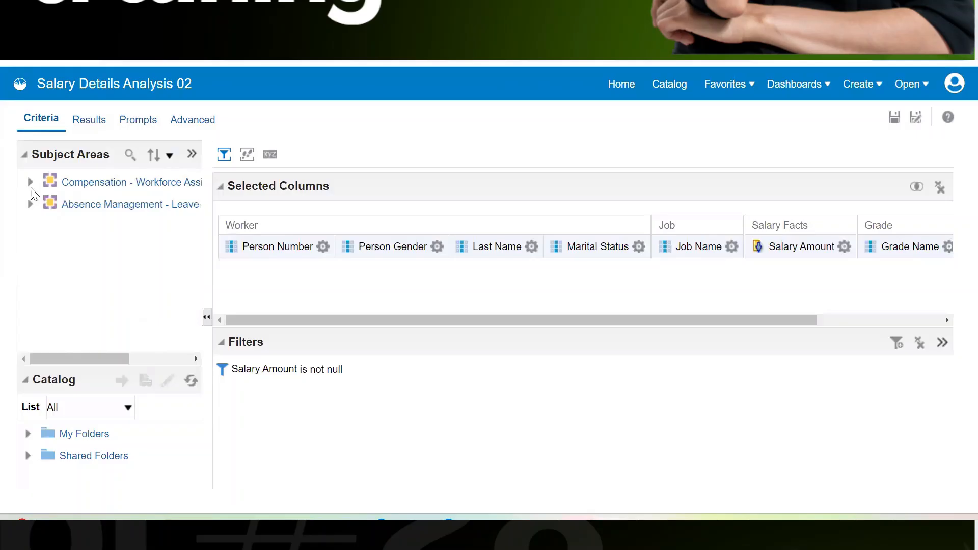
left_click(93, 209)
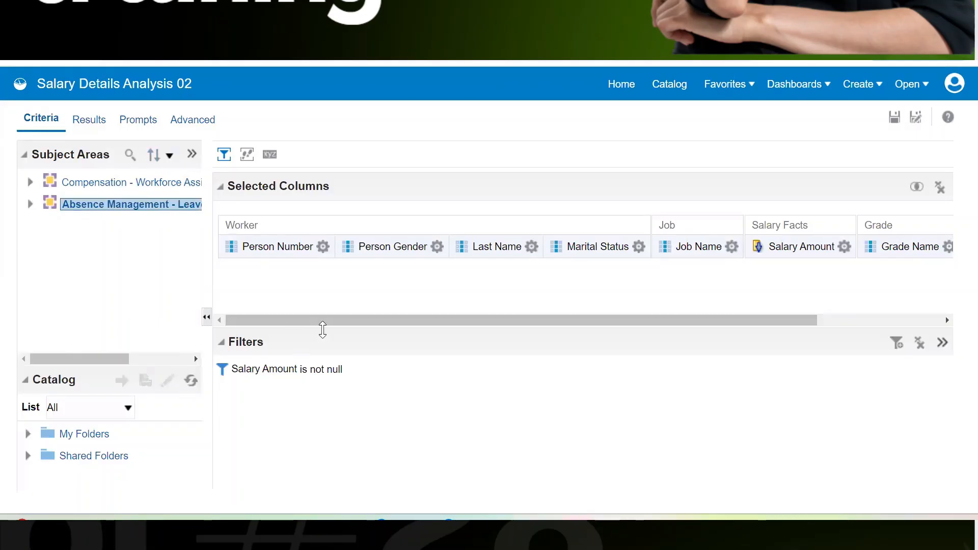
Delete the Legal Employer Name and Grade Name columns from the analysis's selected columns.
left_click_drag(330, 319, 862, 334)
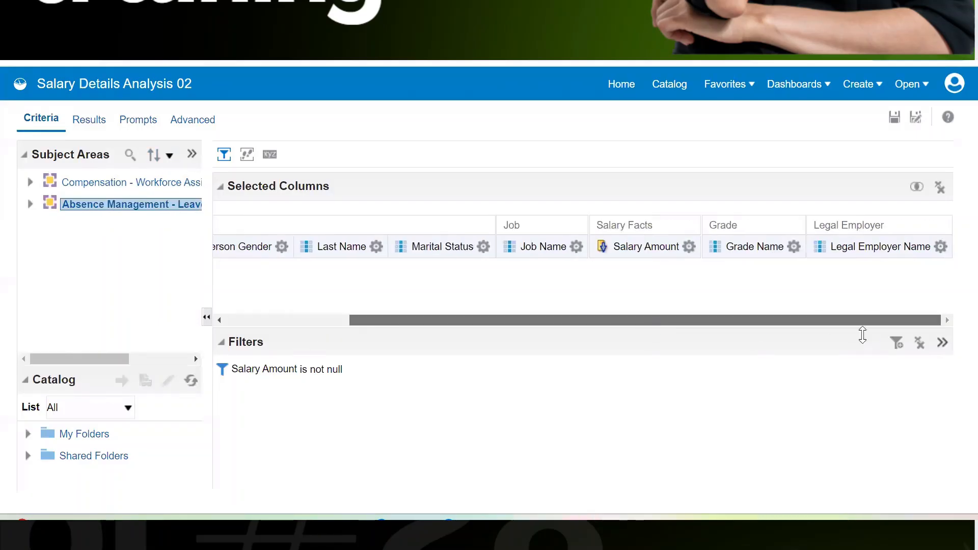
left_click(941, 247)
left_click(848, 385)
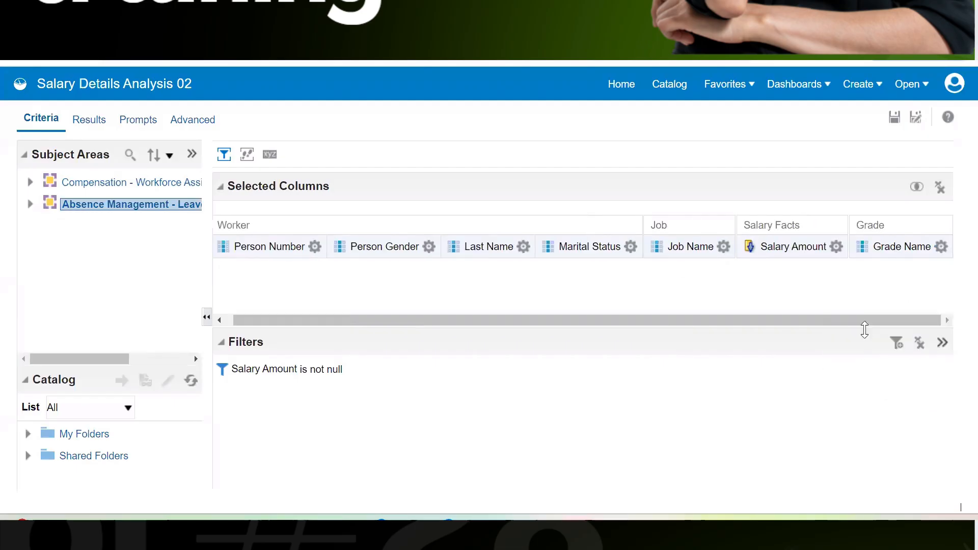
left_click(940, 248)
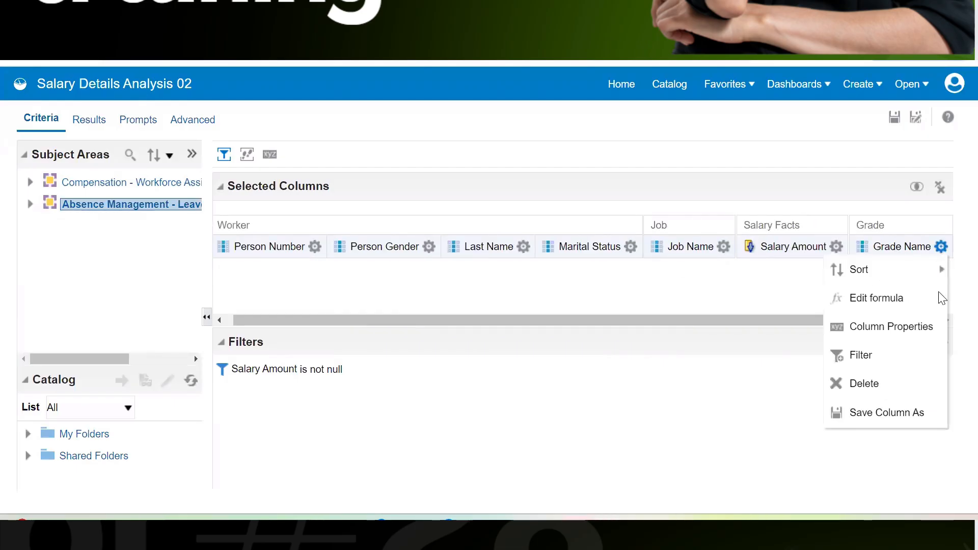
left_click(925, 383)
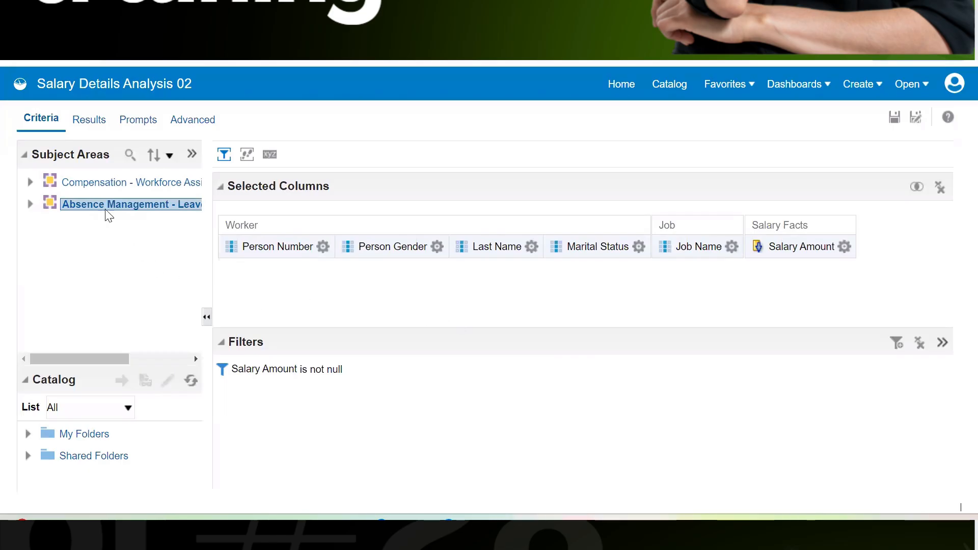
Remove the Absence Management - Leave Donations Real Time subject area from the analysis.
left_click(169, 156)
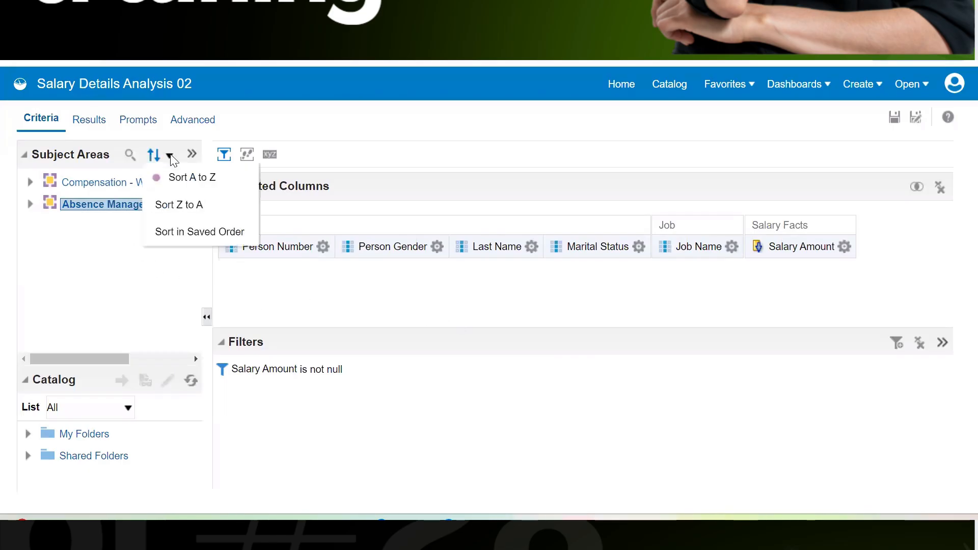
left_click(194, 154)
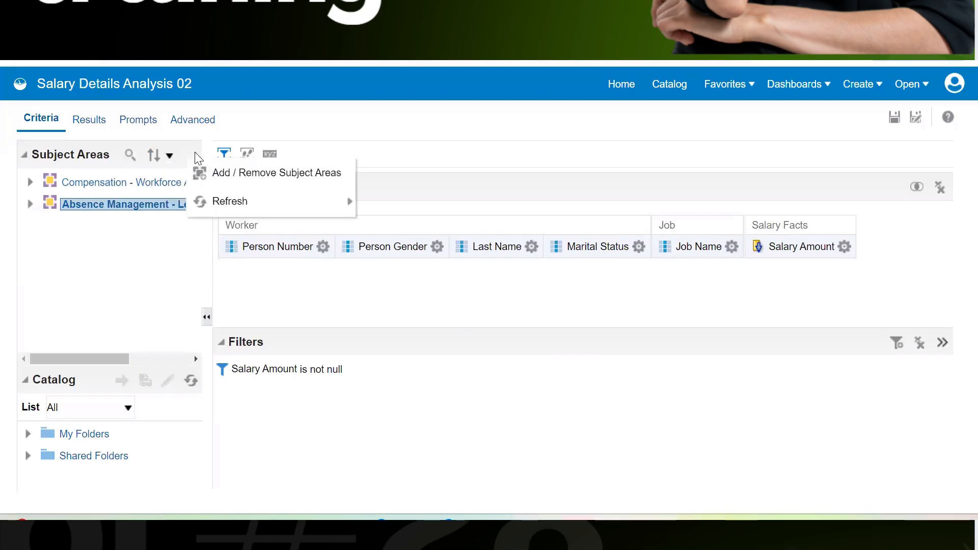
left_click(211, 173)
left_click(234, 181)
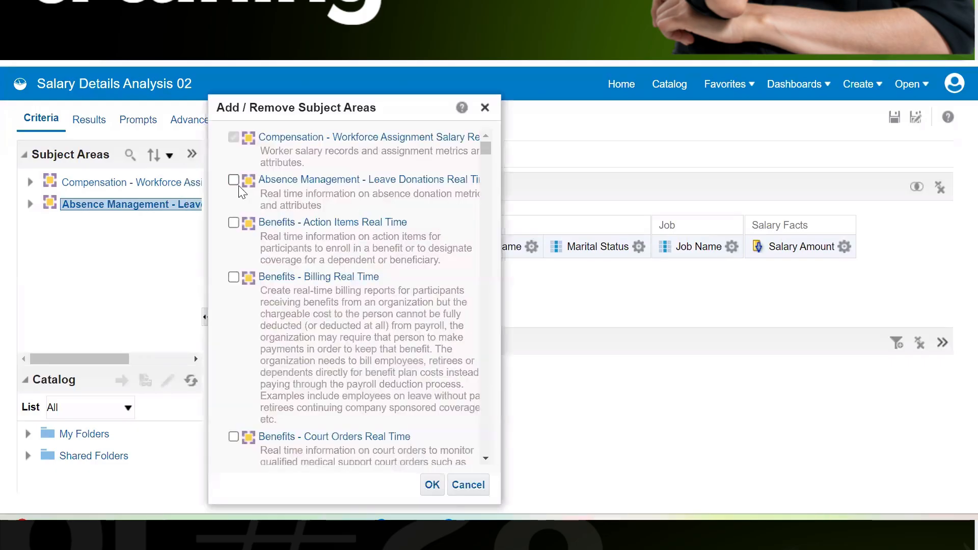
left_click(432, 486)
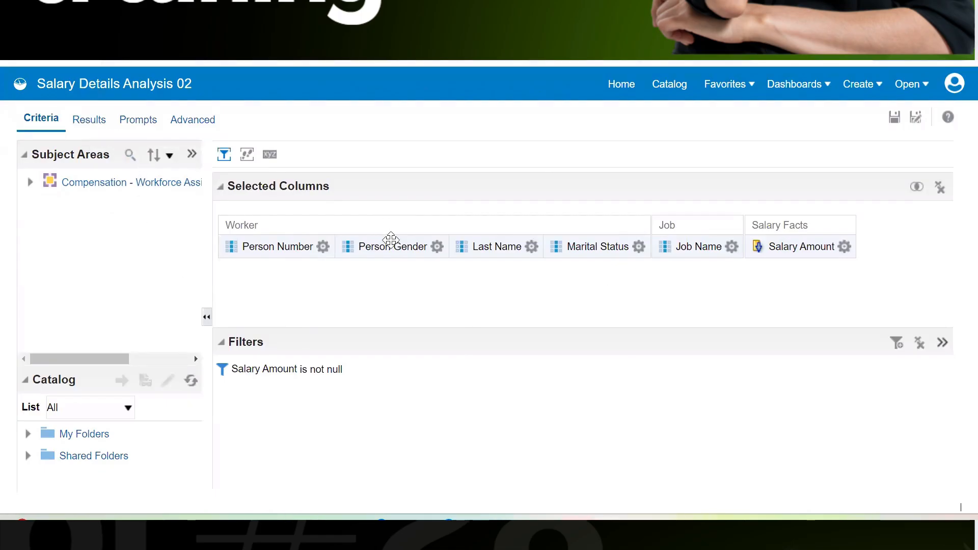
Move the Last Name column ahead of Person Gender in the selected columns.
left_click(437, 246)
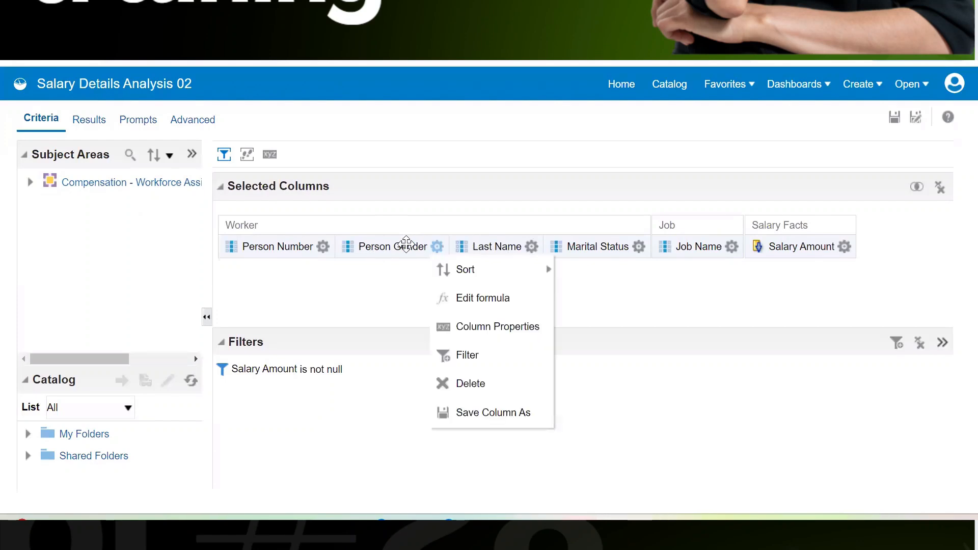
left_click(531, 247)
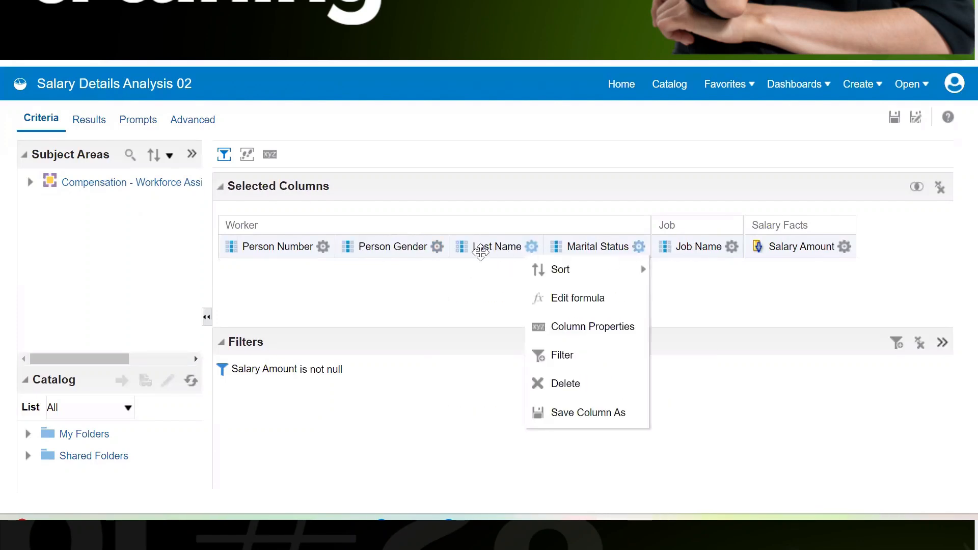
left_click_drag(484, 242, 366, 244)
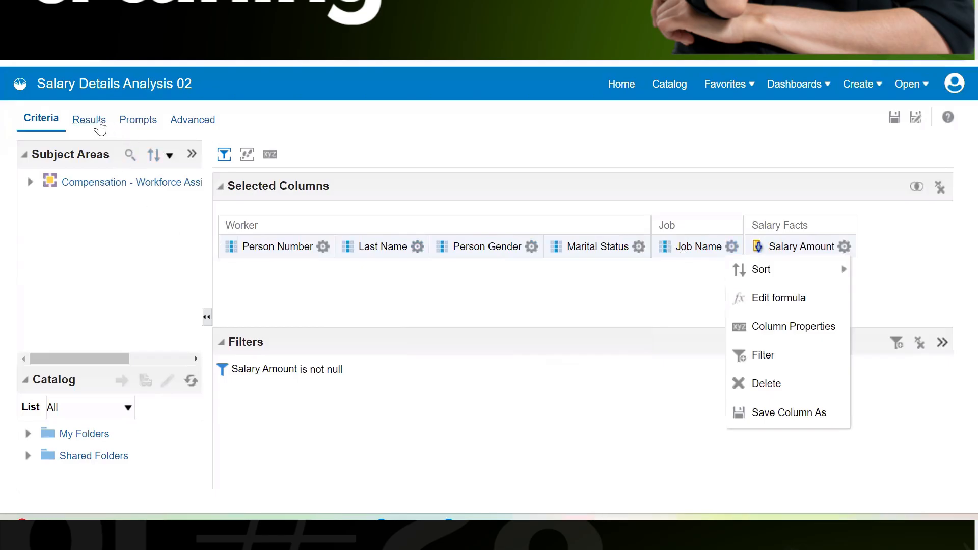
Review the results table of Salary Details Analysis 02 with the reduced set of columns.
left_click(101, 126)
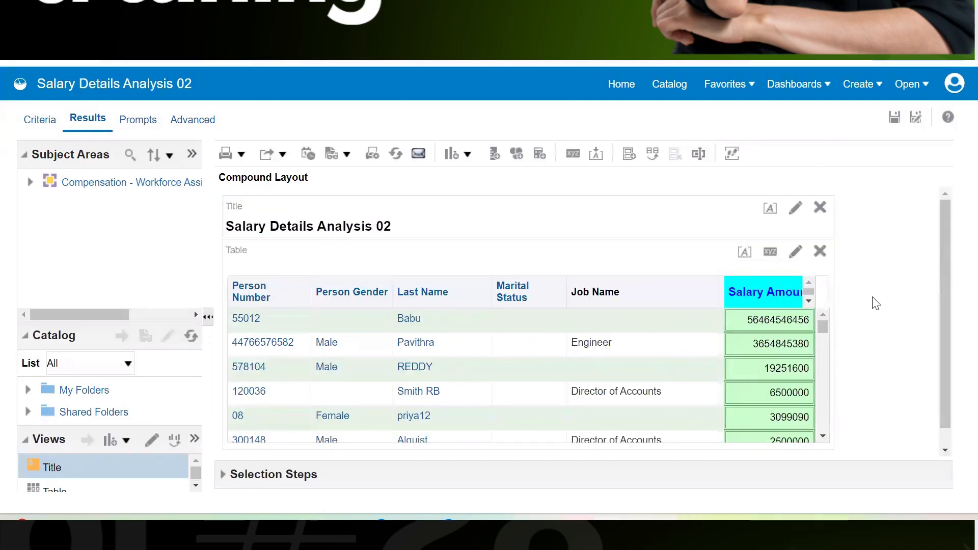
left_click_drag(942, 262, 945, 317)
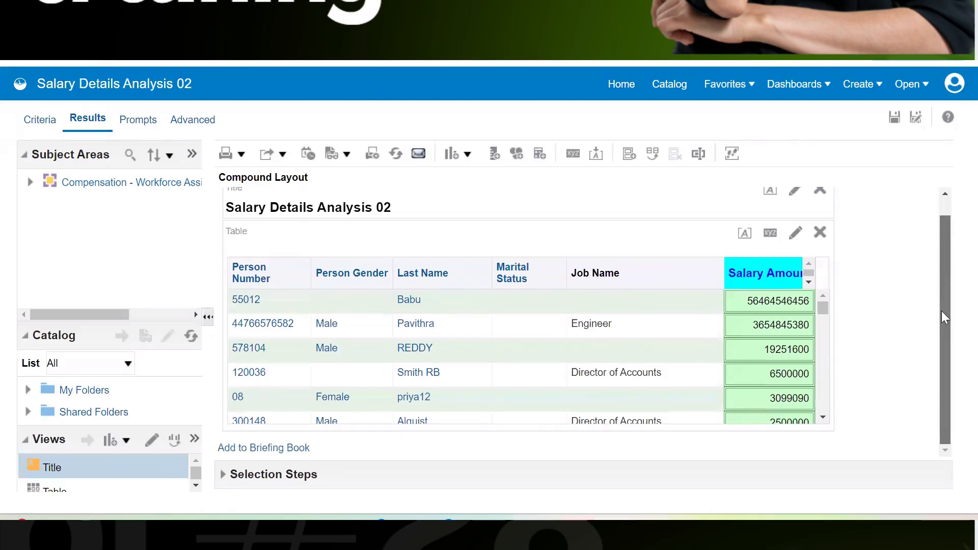
left_click_drag(948, 267, 949, 222)
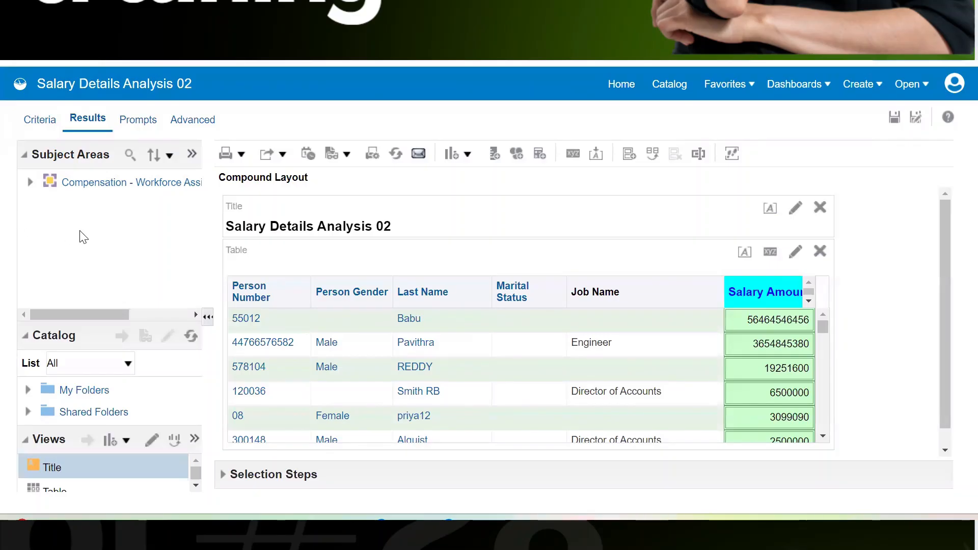
Add a filter on the Person Gender column so it is equal to / is in Male.
left_click(30, 127)
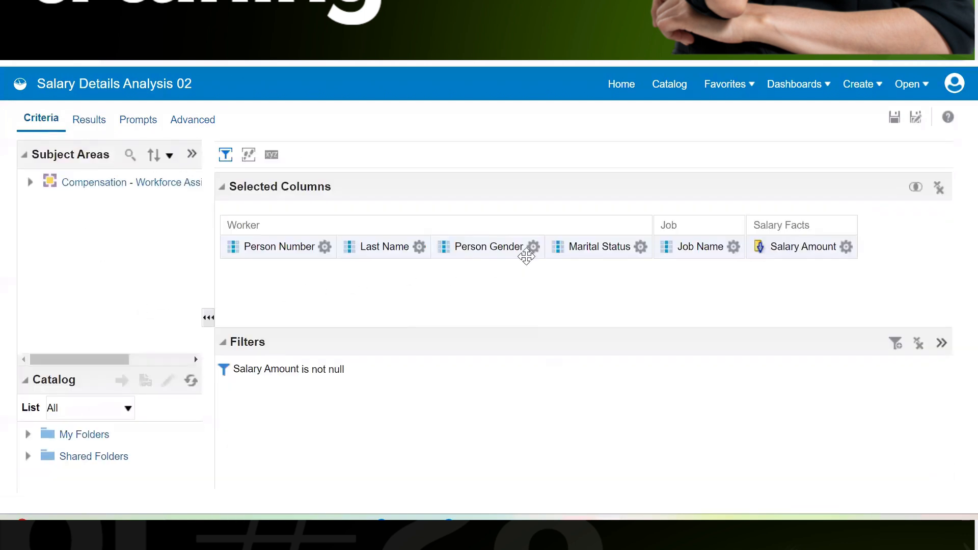
left_click(532, 247)
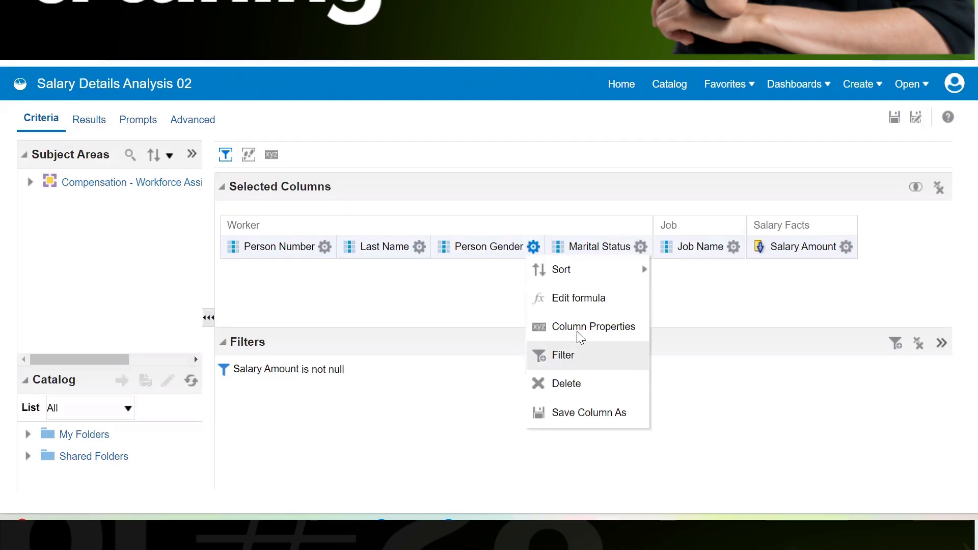
left_click(573, 360)
left_click(446, 245)
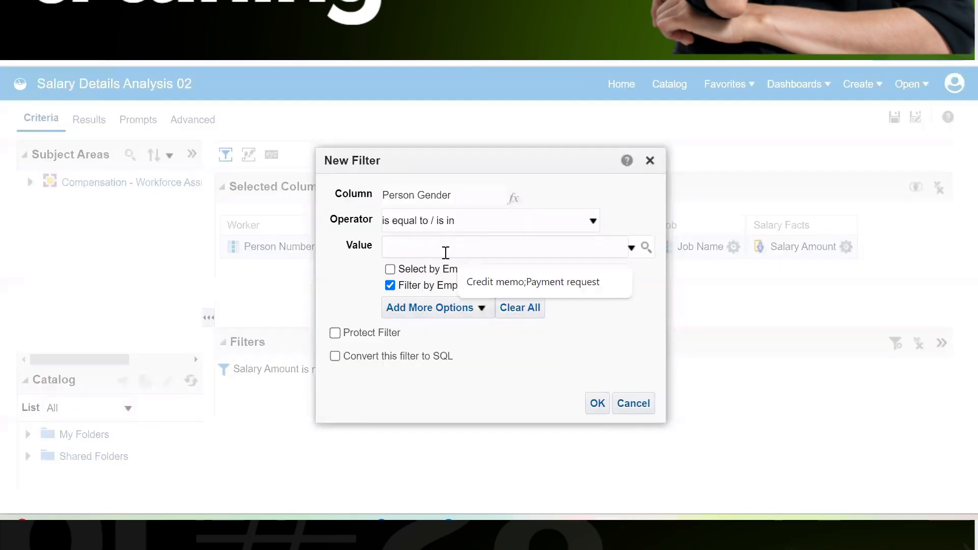
type("Male")
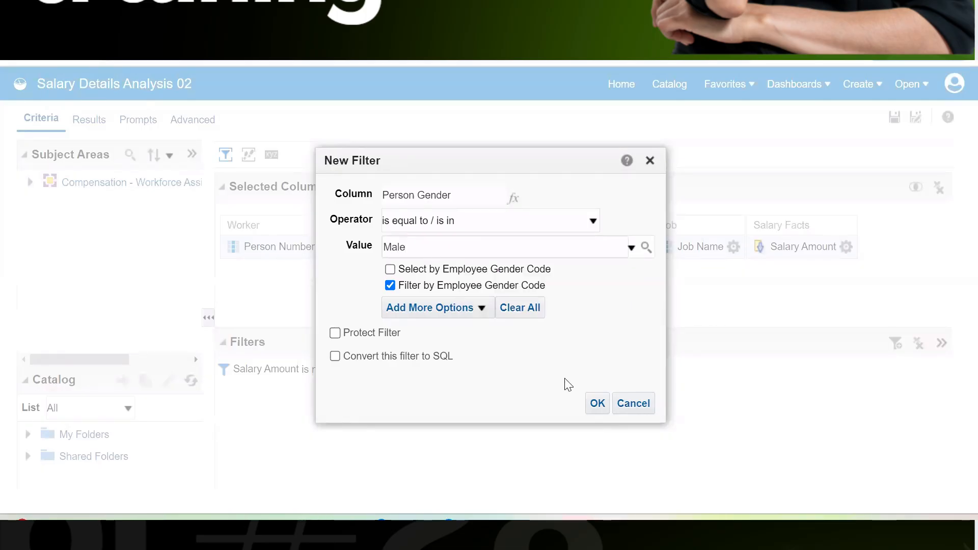
left_click(600, 404)
Move the Person Gender column of the results table into its Table Prompts area.
left_click(91, 124)
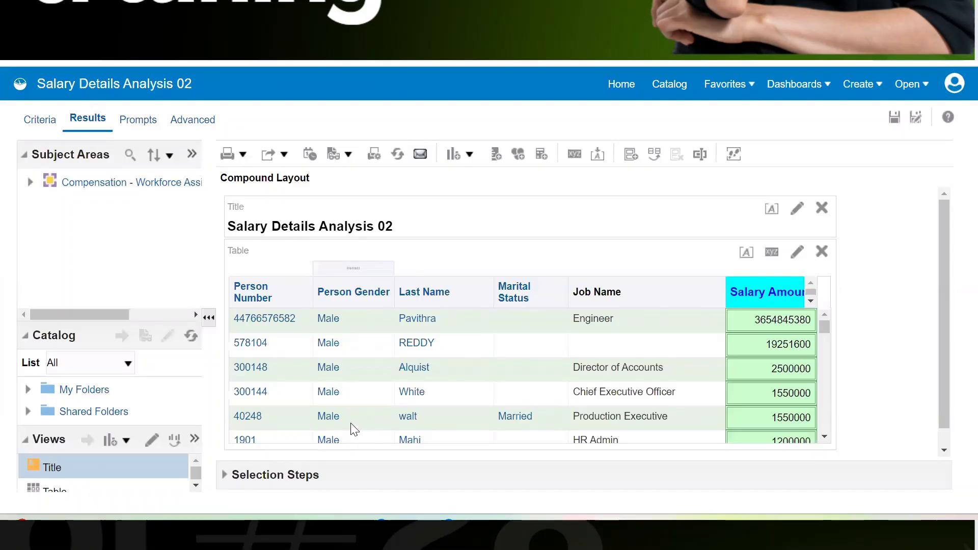
mouse_move(825, 325)
left_mouse_down()
mouse_move(823, 383)
mouse_move(823, 312)
left_mouse_up()
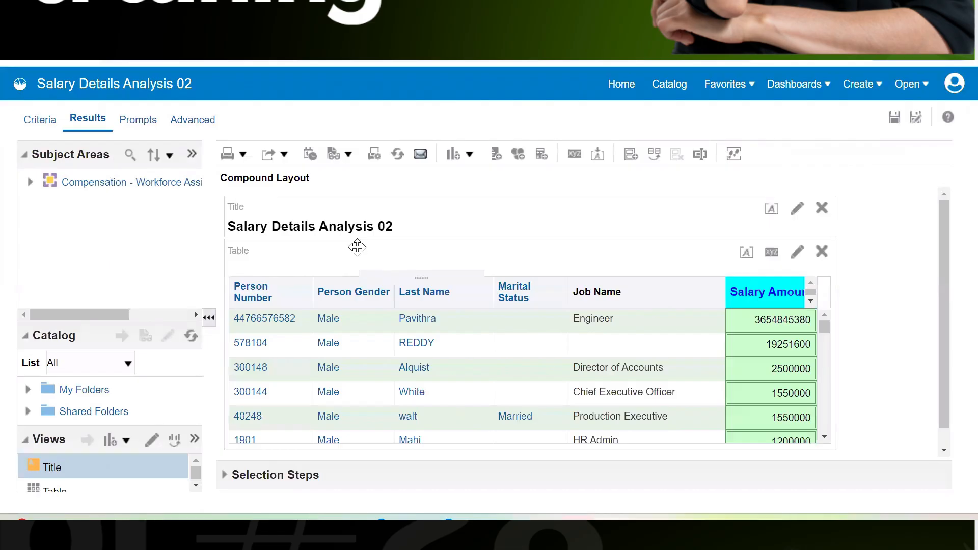
mouse_move(348, 277)
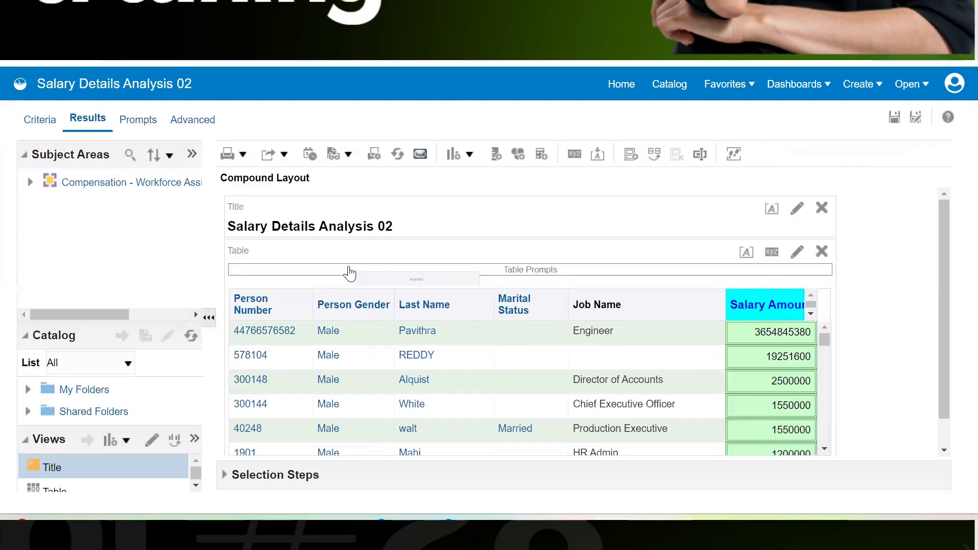
left_click_drag(349, 273, 349, 271)
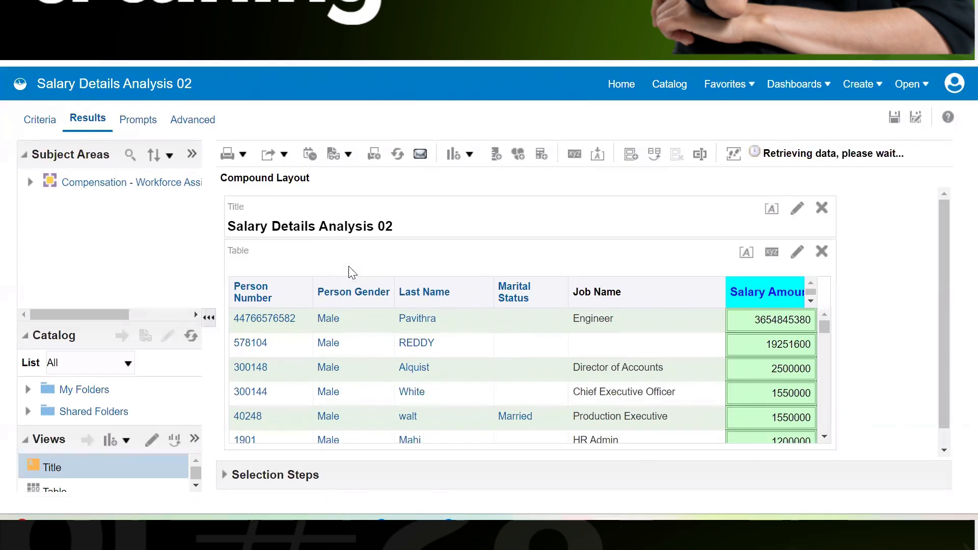
left_click(345, 282)
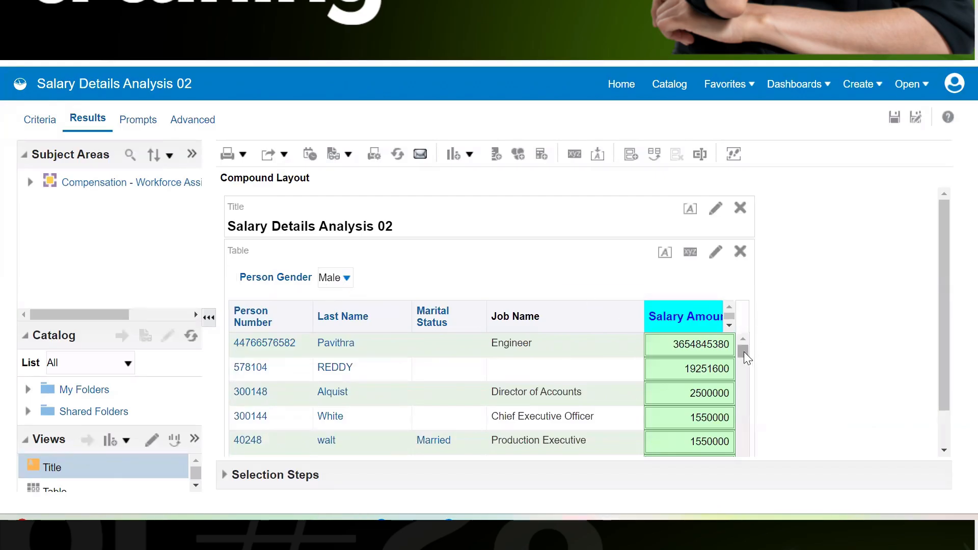
left_click_drag(743, 351, 773, 338)
Remove the Person Gender filter from the analysis criteria and reopen the results.
left_click(33, 122)
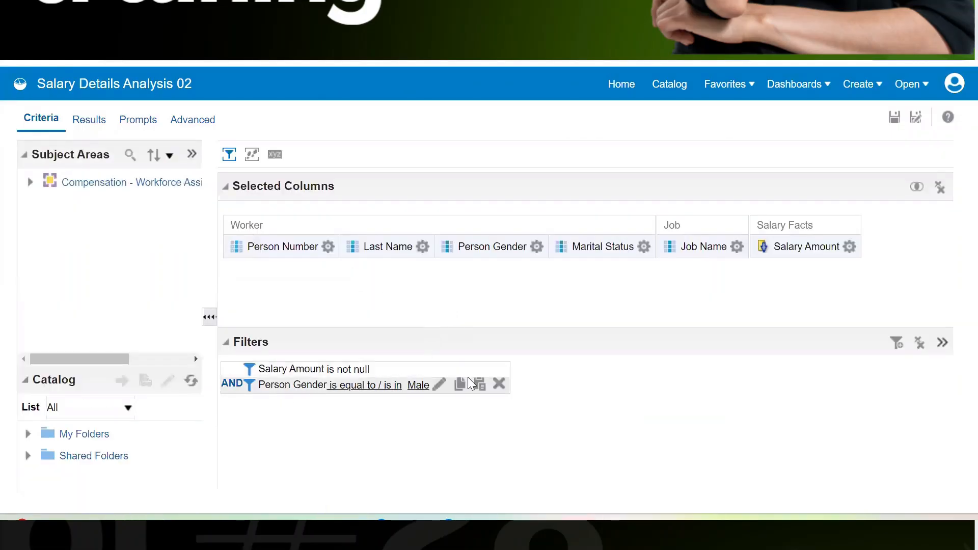
left_click(499, 385)
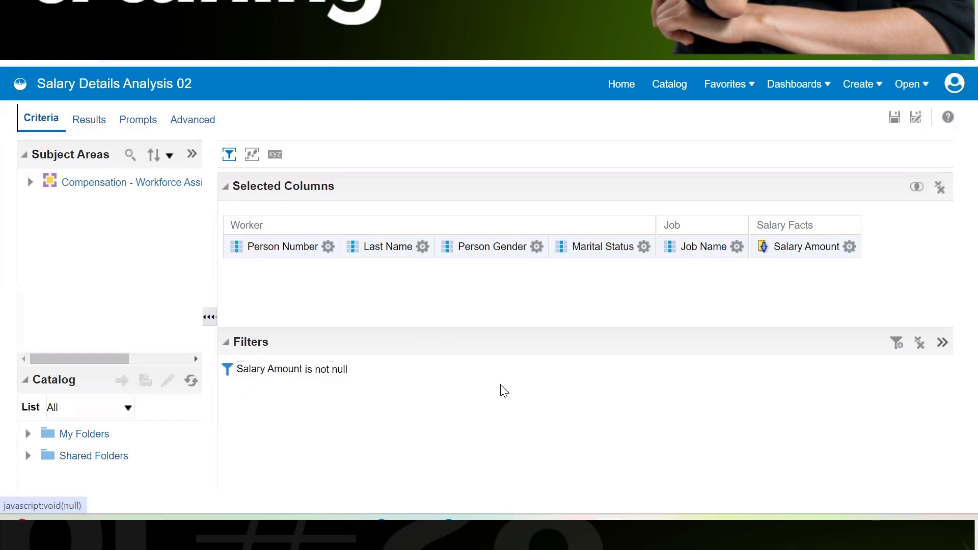
left_click(96, 120)
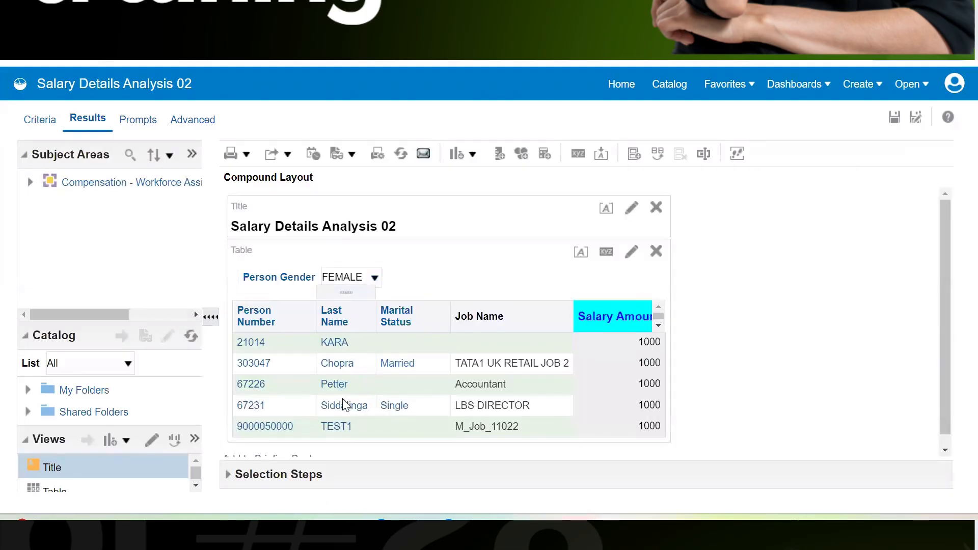
Examine the results table for the Person Gender prompt values MALE, Male, Male_V and blank.
left_click(363, 280)
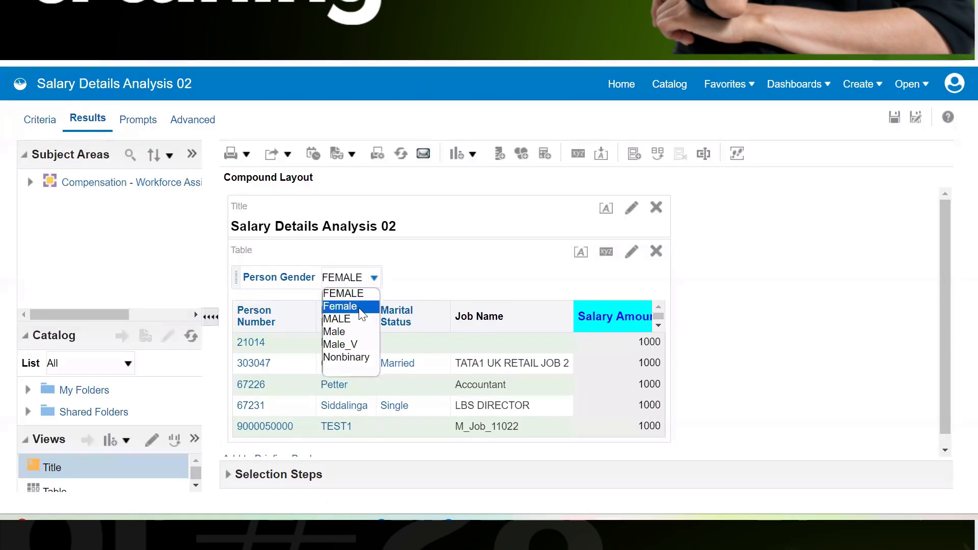
left_click(350, 318)
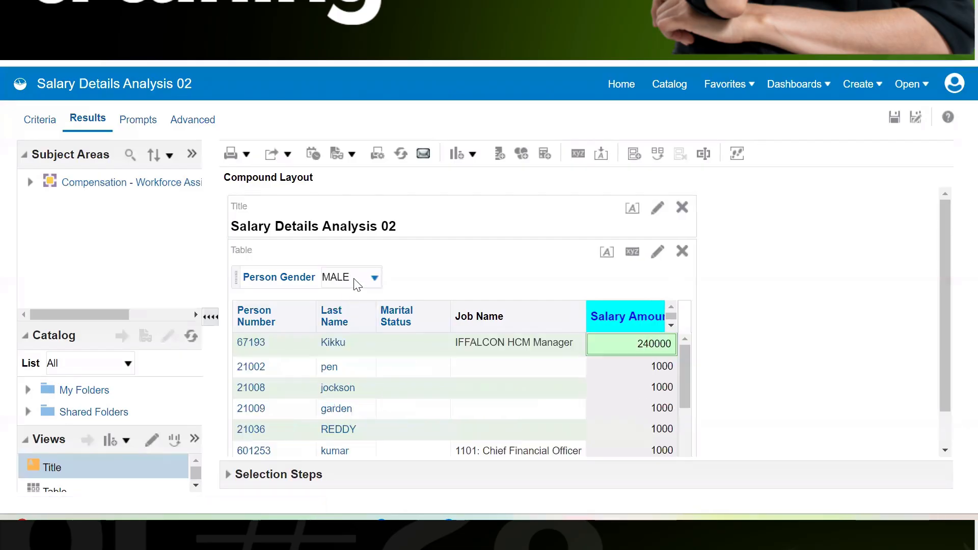
left_click(358, 284)
left_click(354, 332)
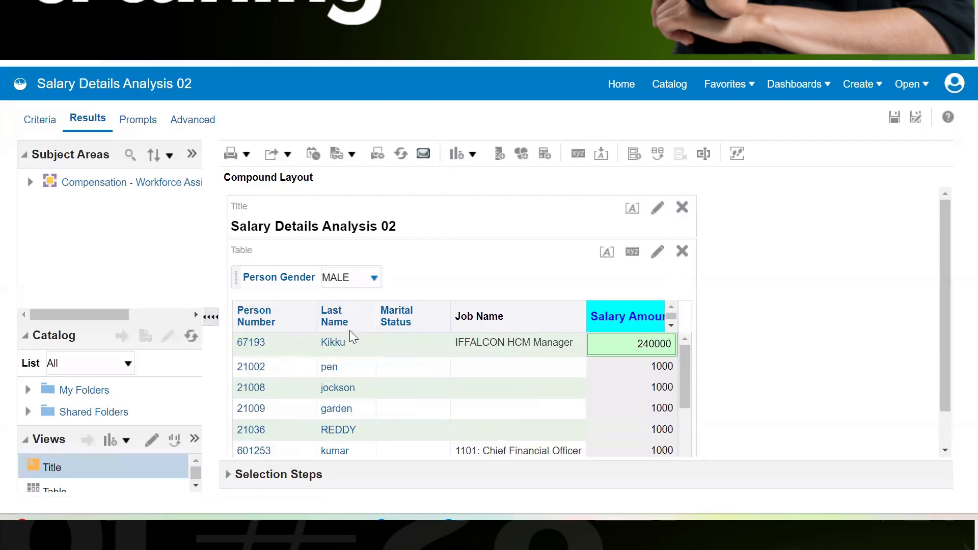
left_click(360, 287)
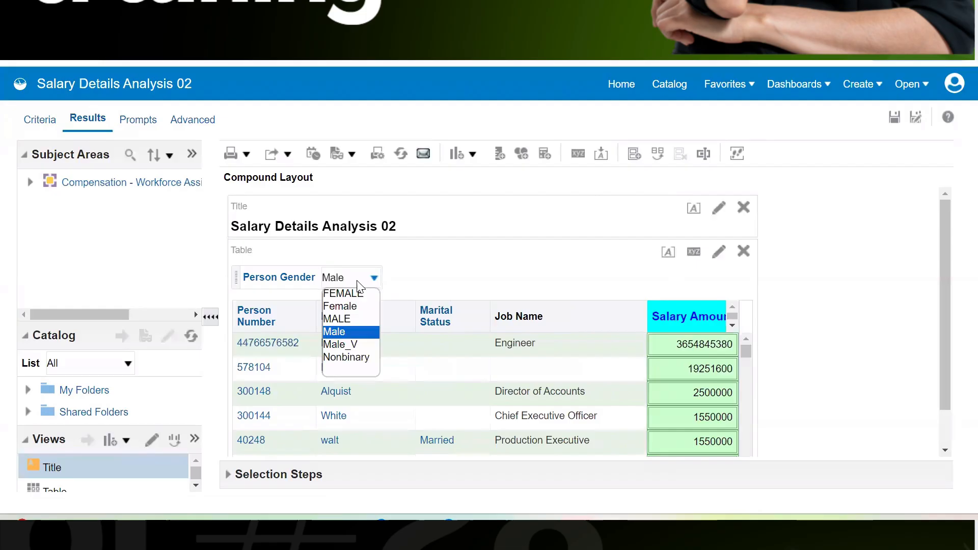
left_click(357, 348)
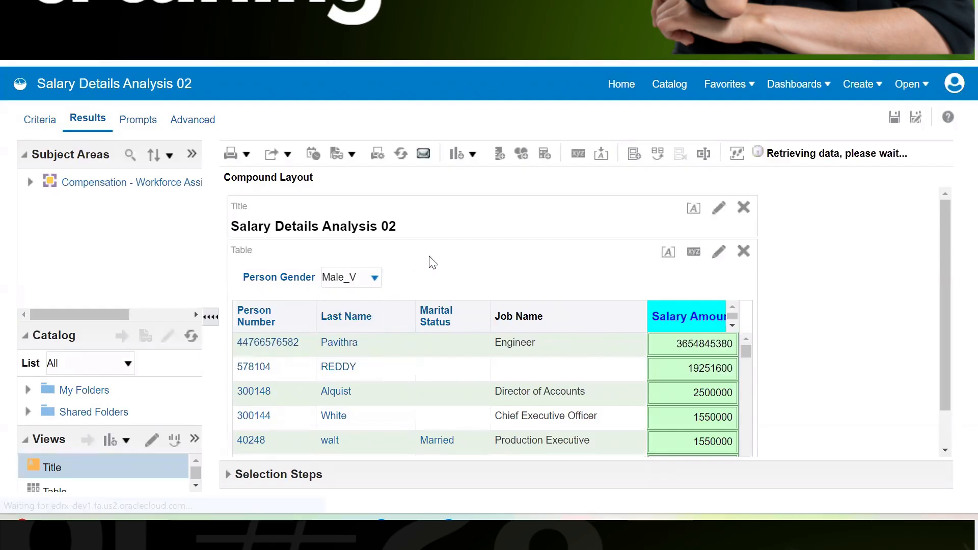
left_click(362, 279)
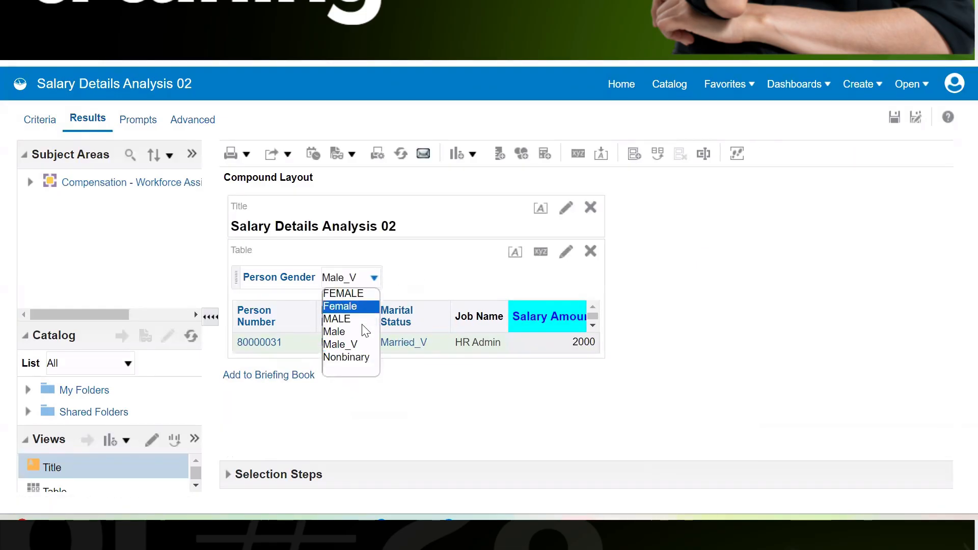
left_click(355, 366)
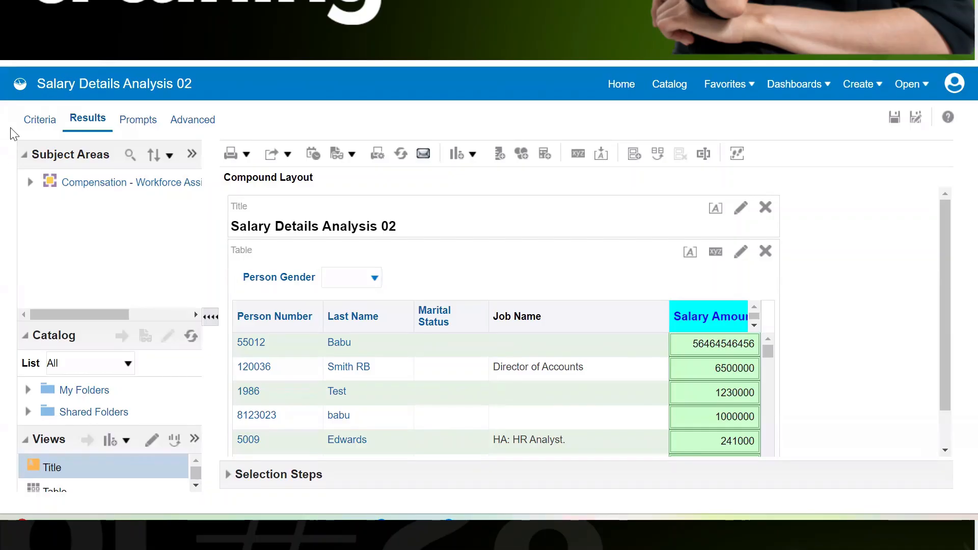
Add a Person Gender filter with the operator is equal to / is in and the value Male.
left_click(27, 125)
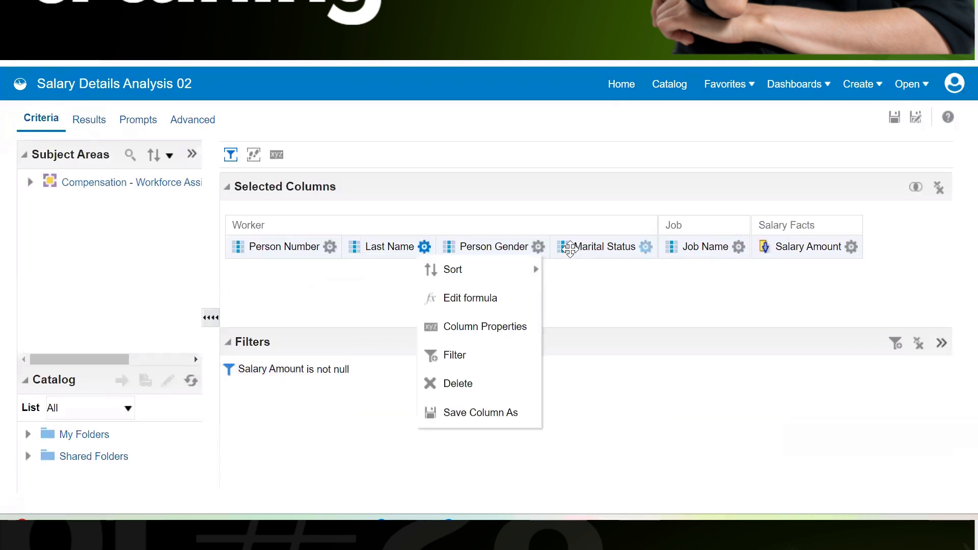
mouse_move(645, 248)
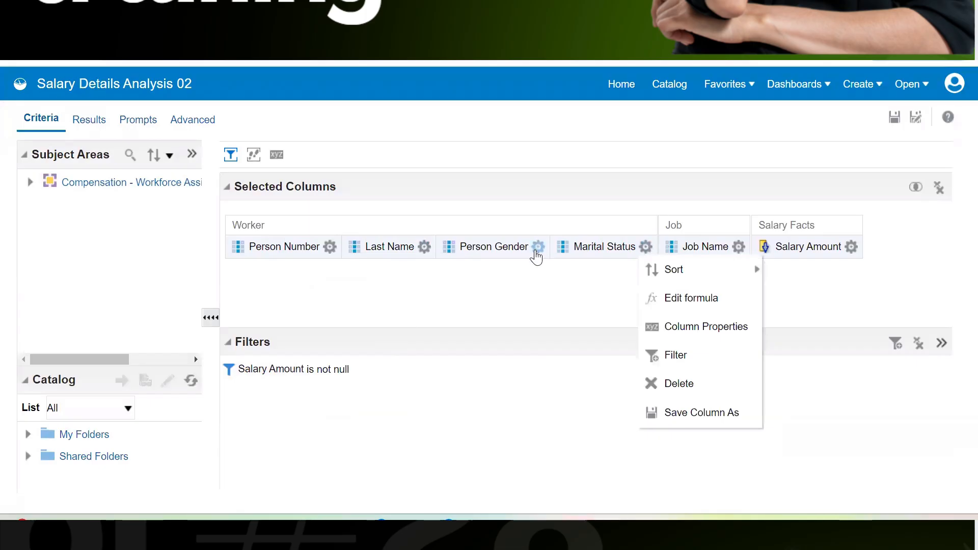
mouse_move(537, 250)
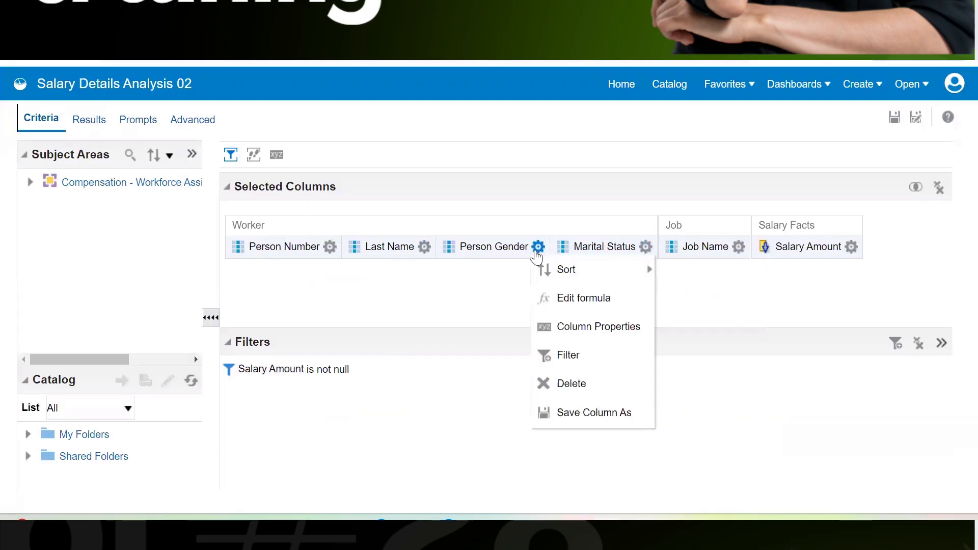
left_click(560, 355)
left_click(463, 246)
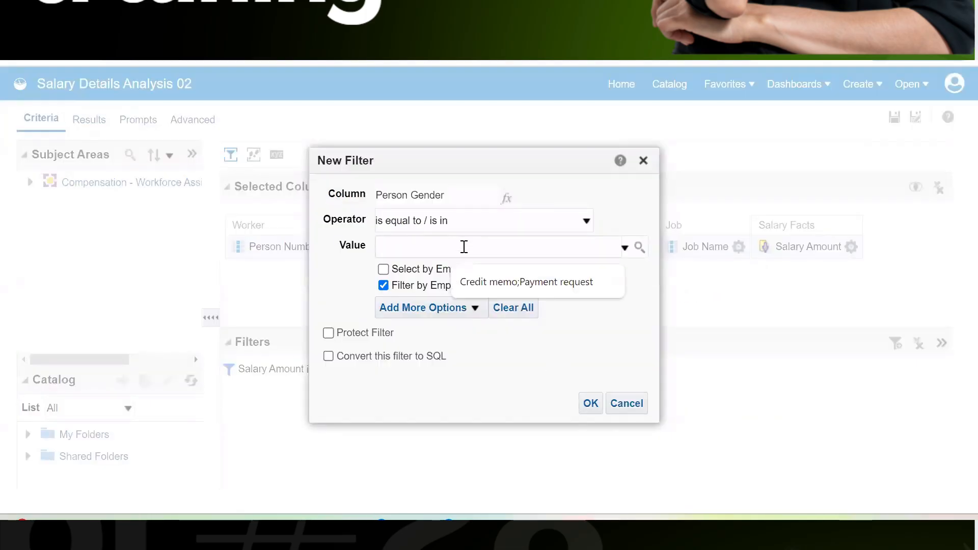
type("Mal")
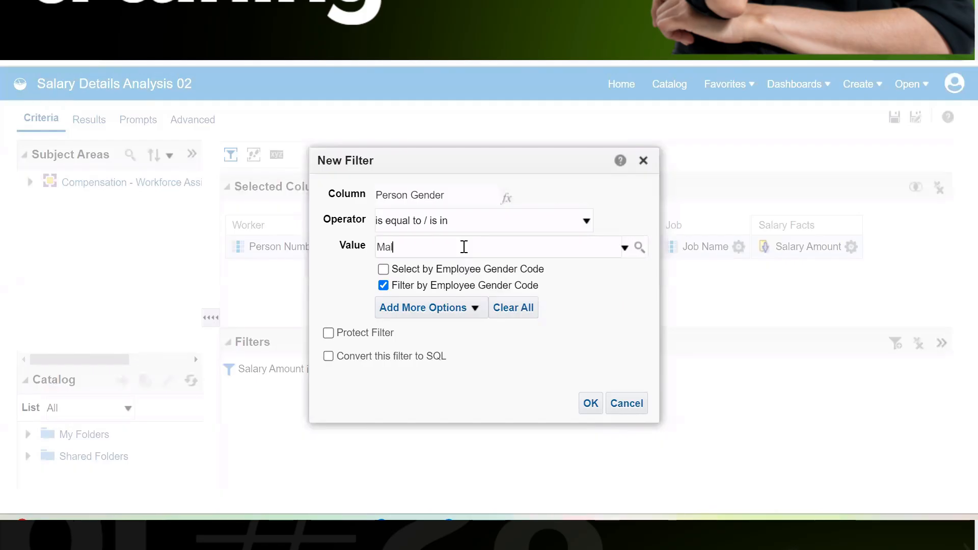
type("e")
left_click(591, 405)
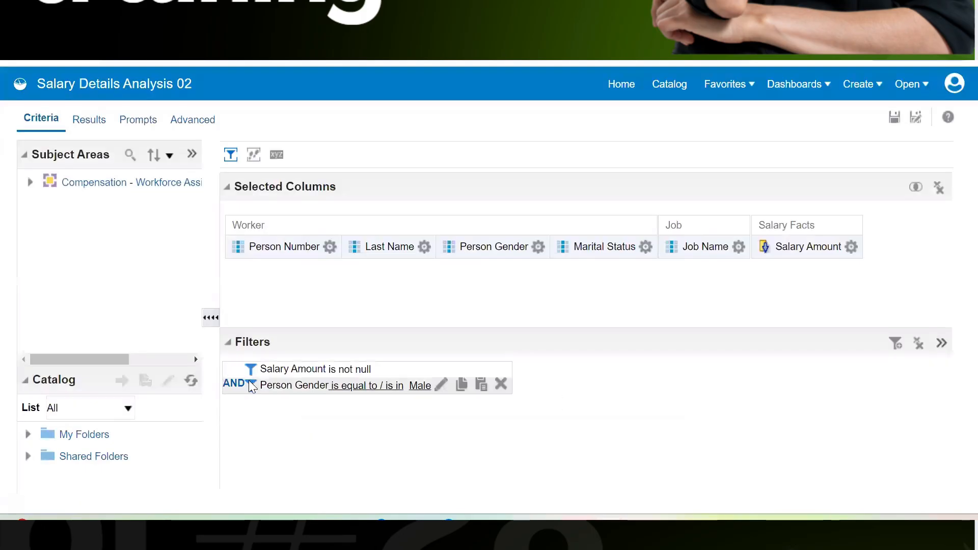
Combine the Salary Amount and Person Gender filters with the OR operator.
left_click(234, 383)
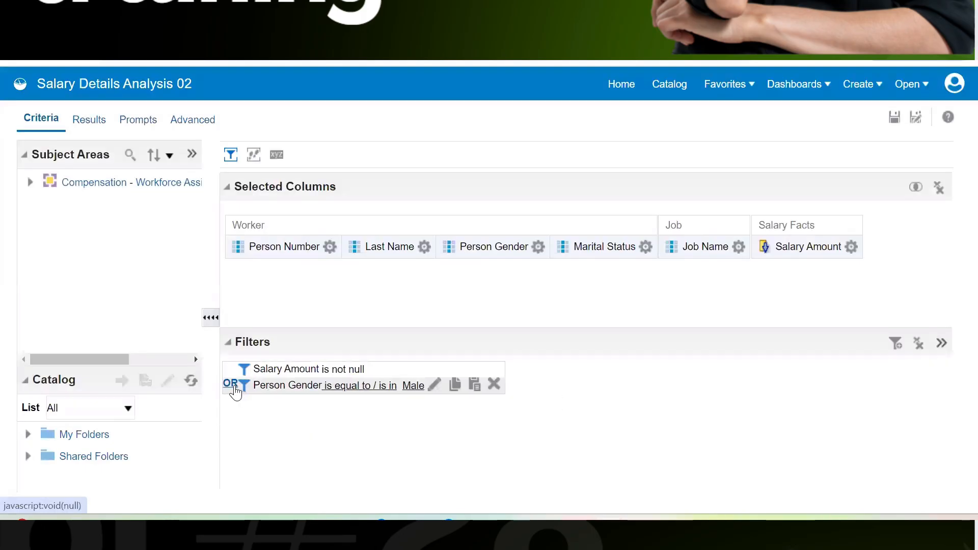
left_click(233, 386)
left_click(231, 386)
Set the Person Gender prompt in the results table to FEMALE and save the analysis.
left_click(87, 119)
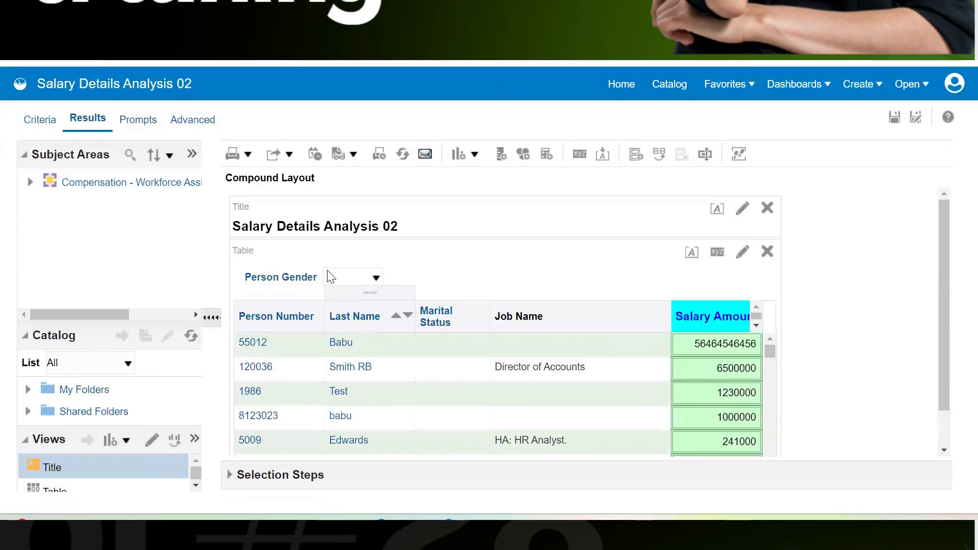
left_click(352, 278)
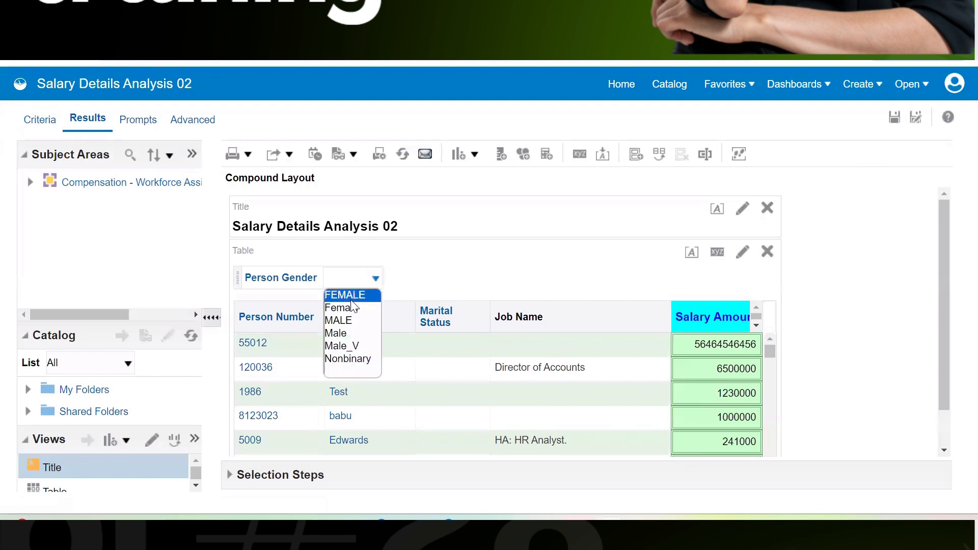
left_click(349, 298)
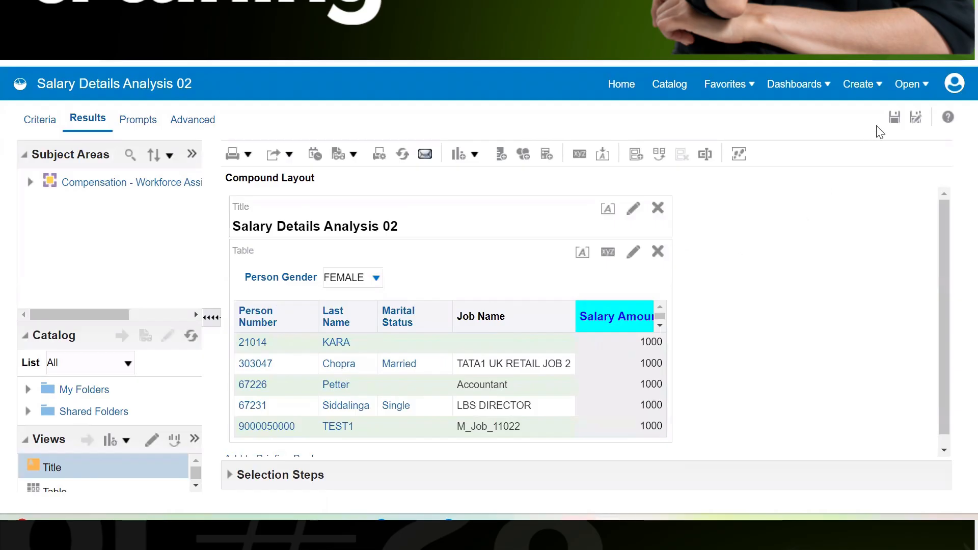
left_click(893, 122)
Delete both the Person Gender and Salary Amount filters from the analysis criteria.
left_click(41, 121)
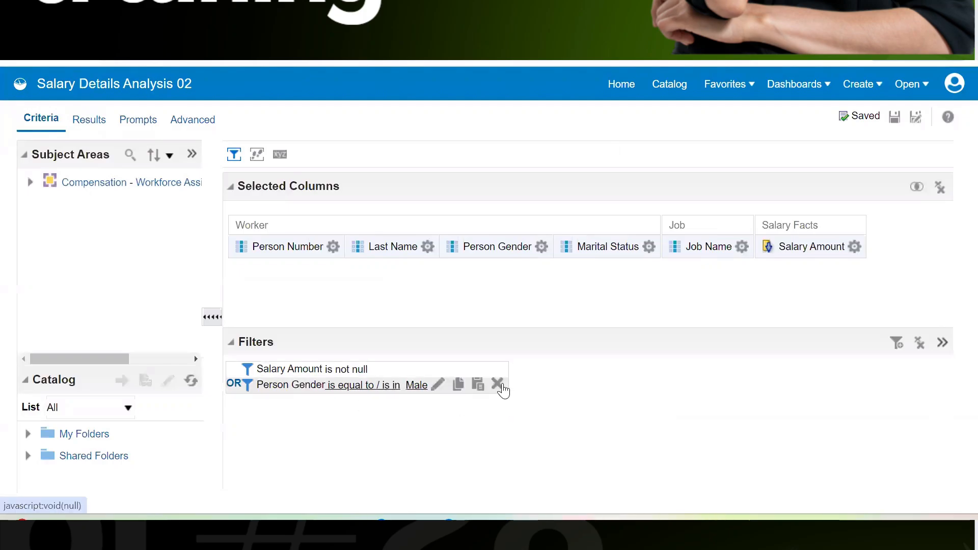
left_click(497, 384)
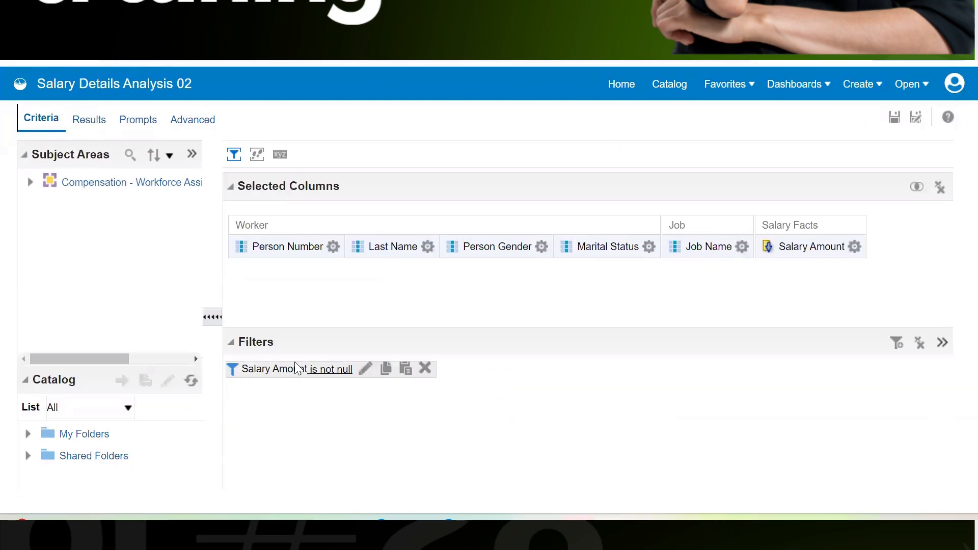
left_click(426, 369)
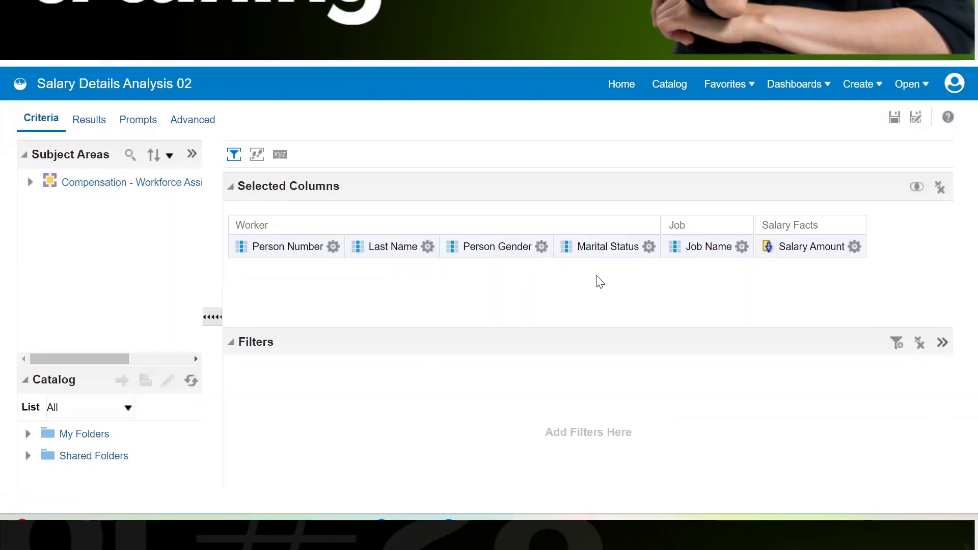
Add a filter on the Person Gender column with the operator is equal to / is in and the value Male.
left_click(541, 247)
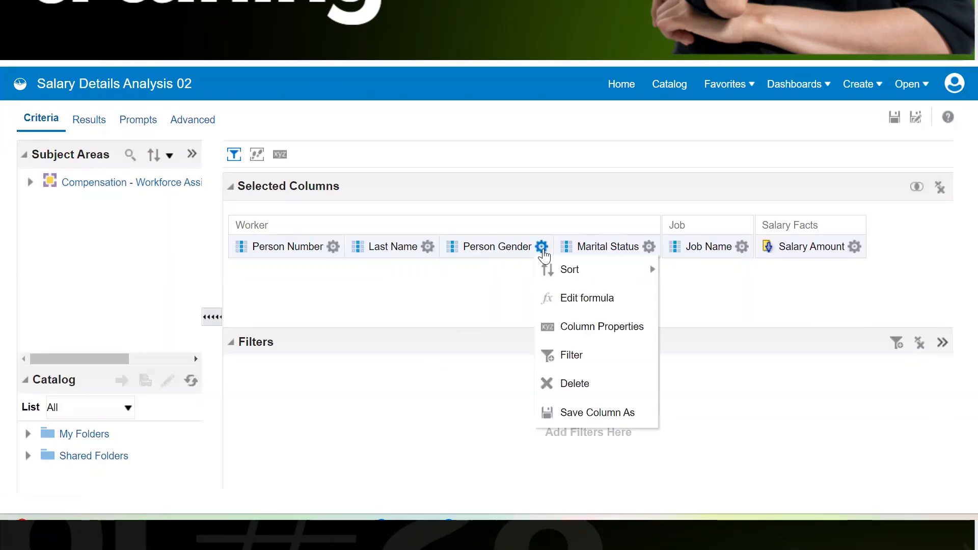
left_click(553, 359)
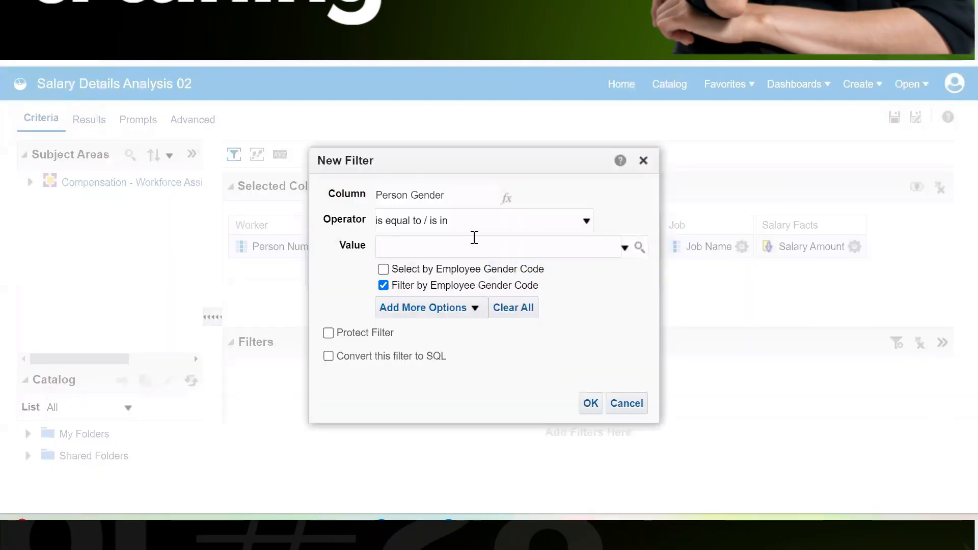
left_click(474, 239)
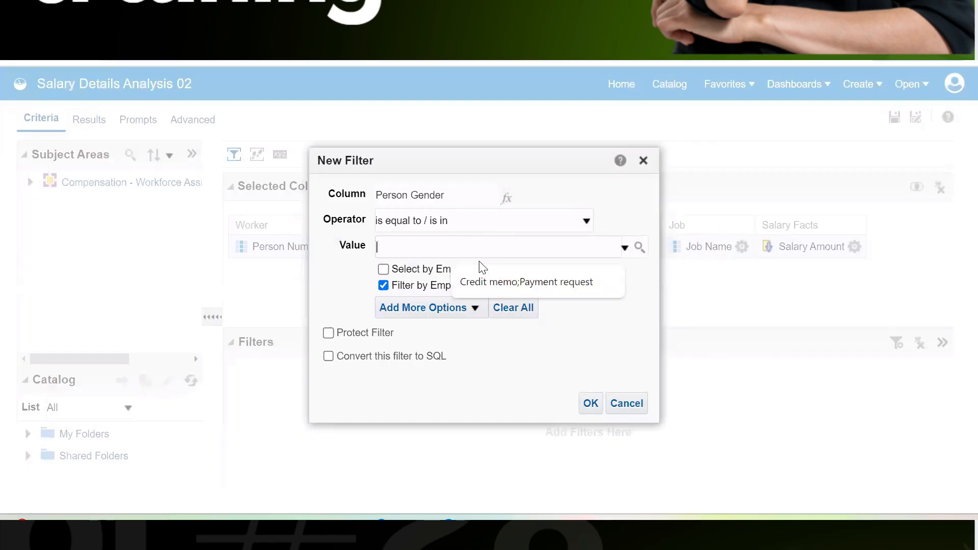
type("Male")
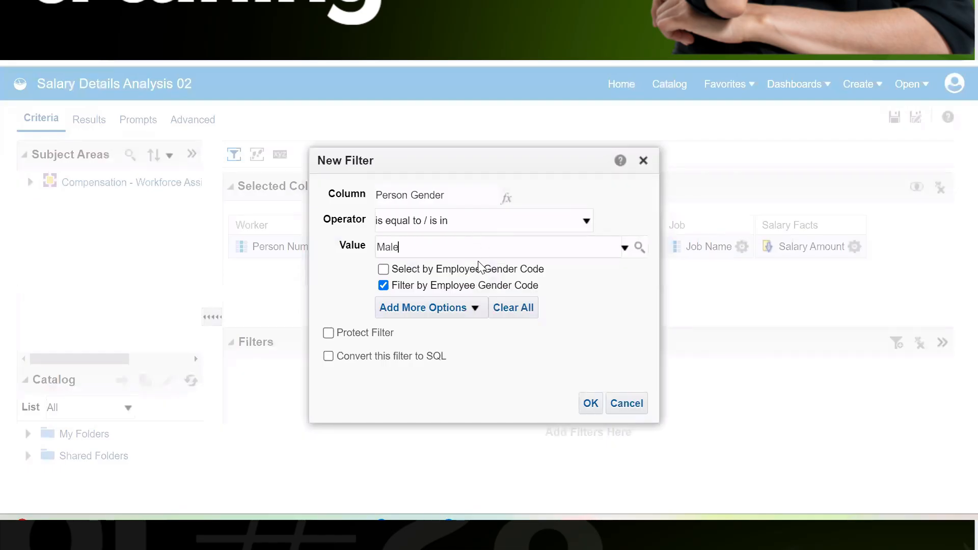
left_click(591, 404)
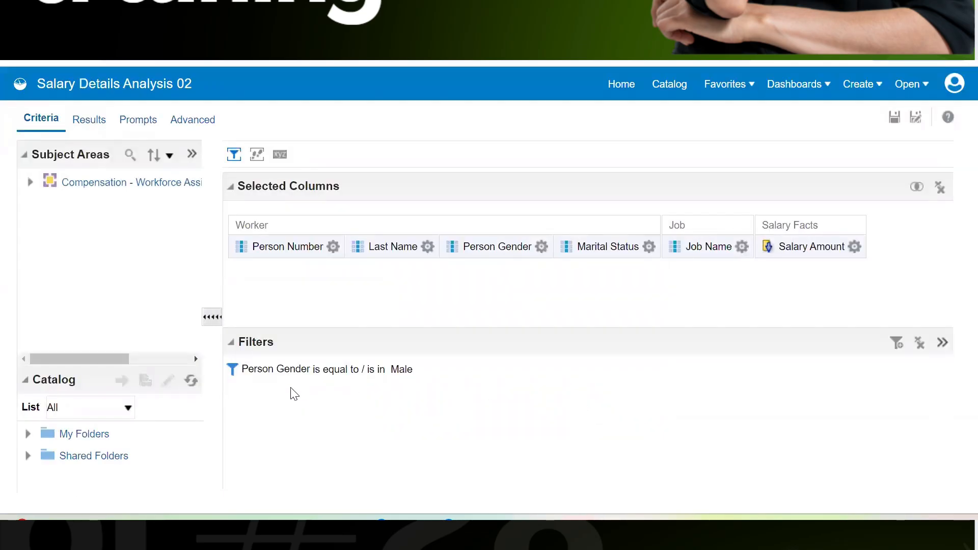
In the results table, move Person Gender from the prompt area to between Last Name and Marital Status, and return to the criteria.
left_click(88, 122)
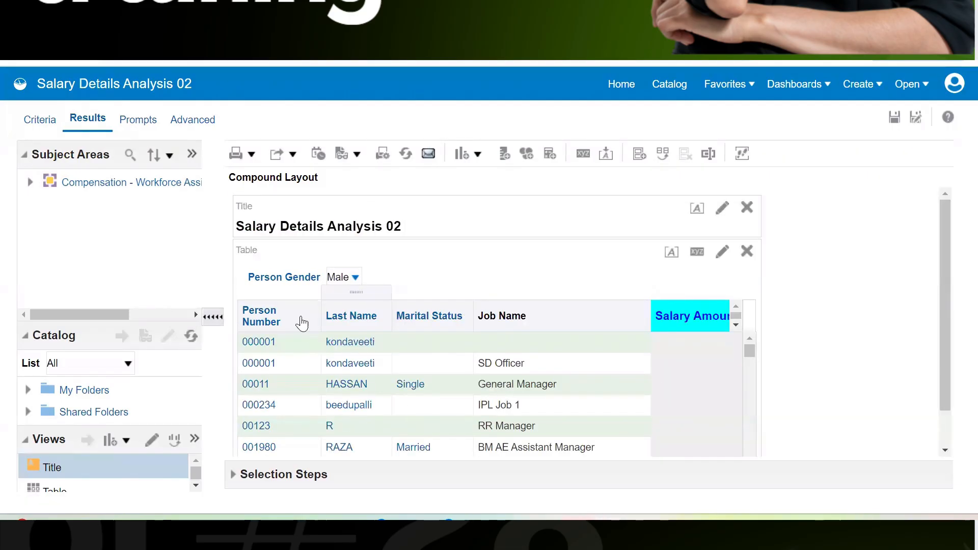
left_click_drag(240, 273, 395, 319)
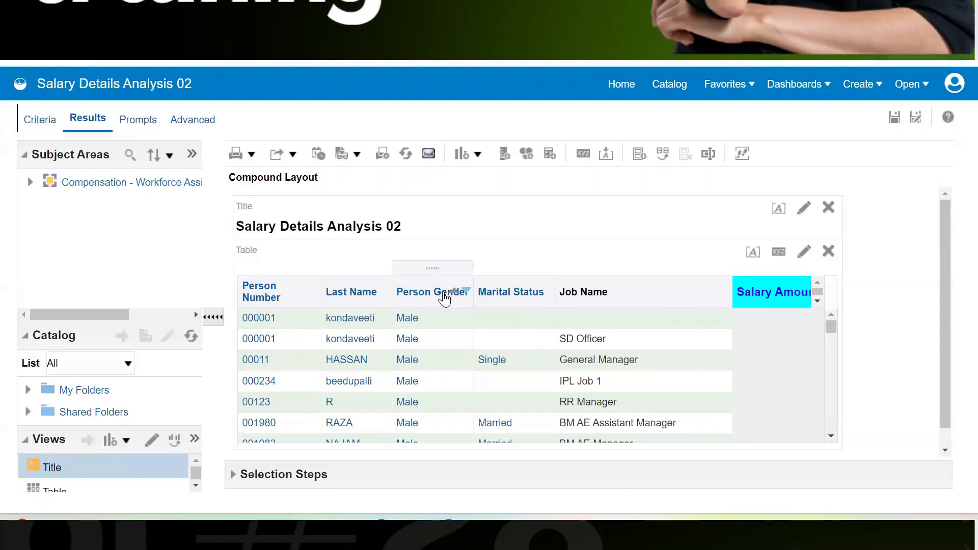
left_click(39, 122)
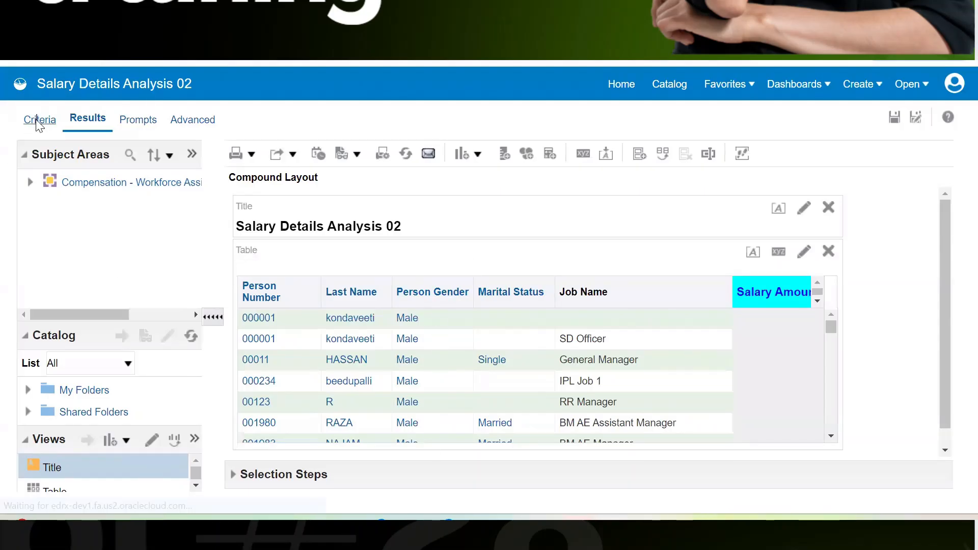
left_click(650, 247)
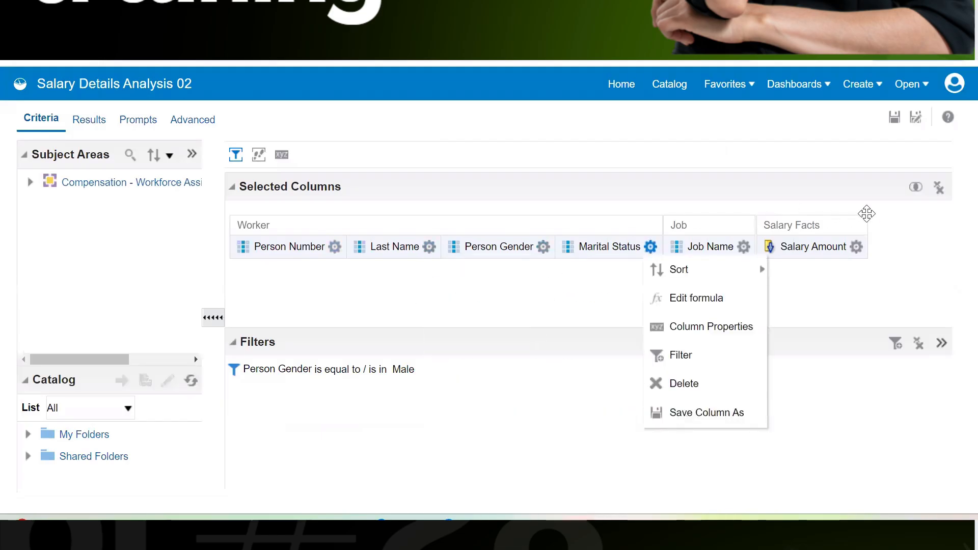
left_click(915, 188)
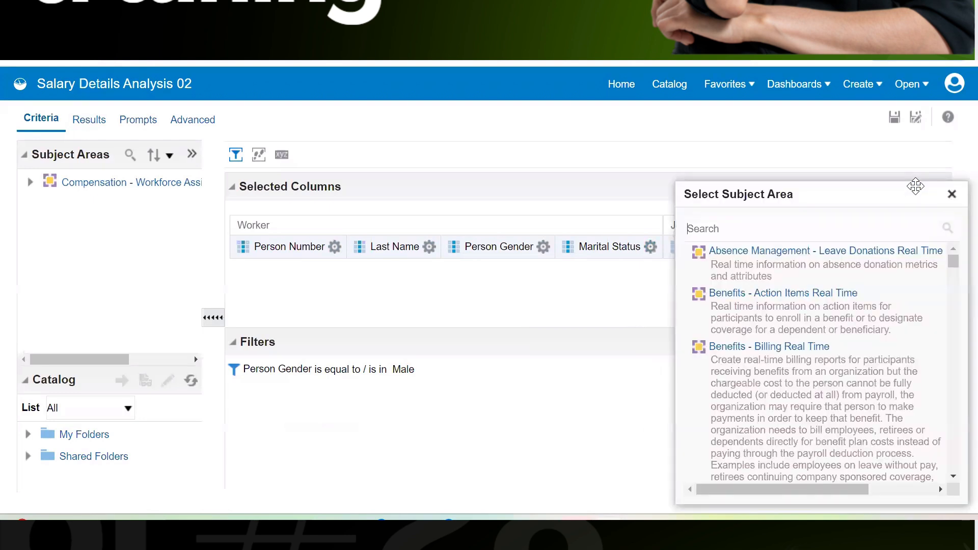
left_click(952, 194)
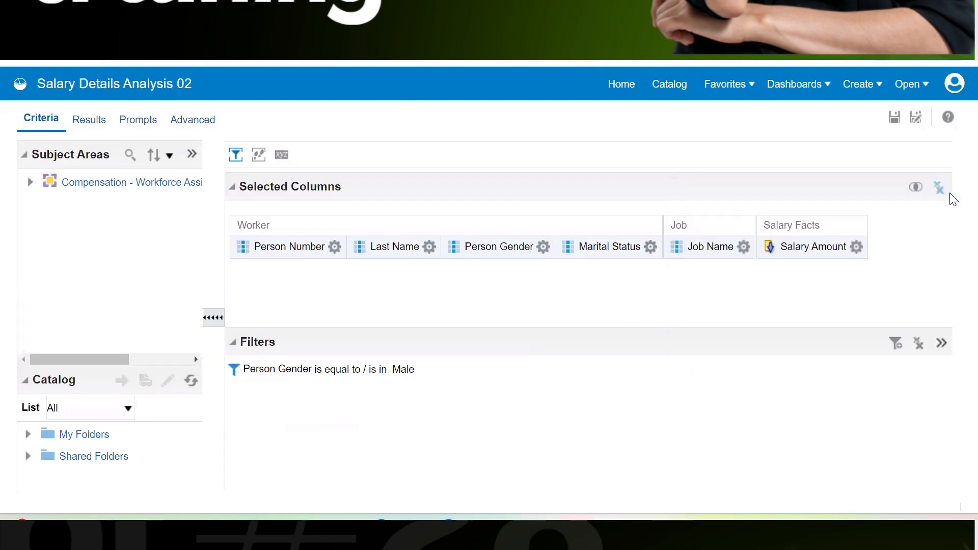
left_click(914, 187)
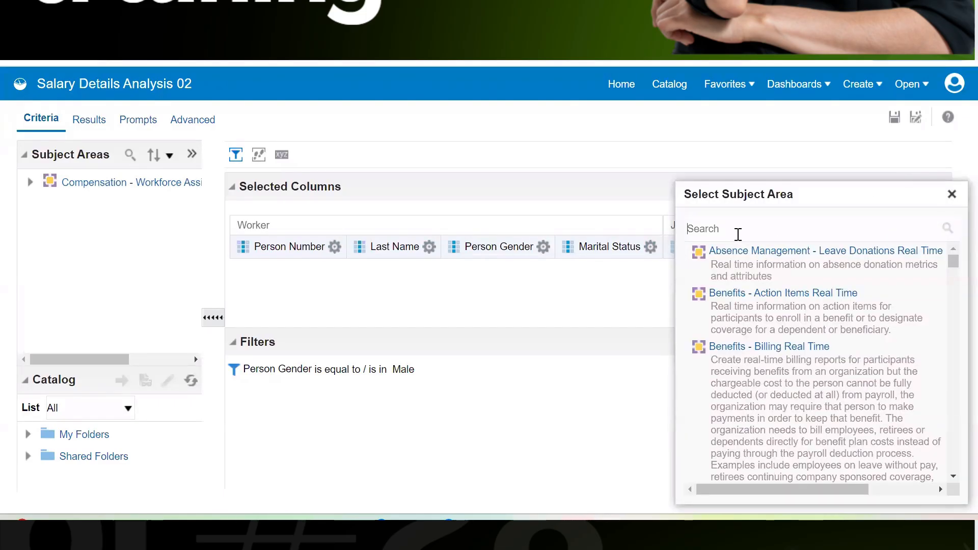
left_click(737, 234)
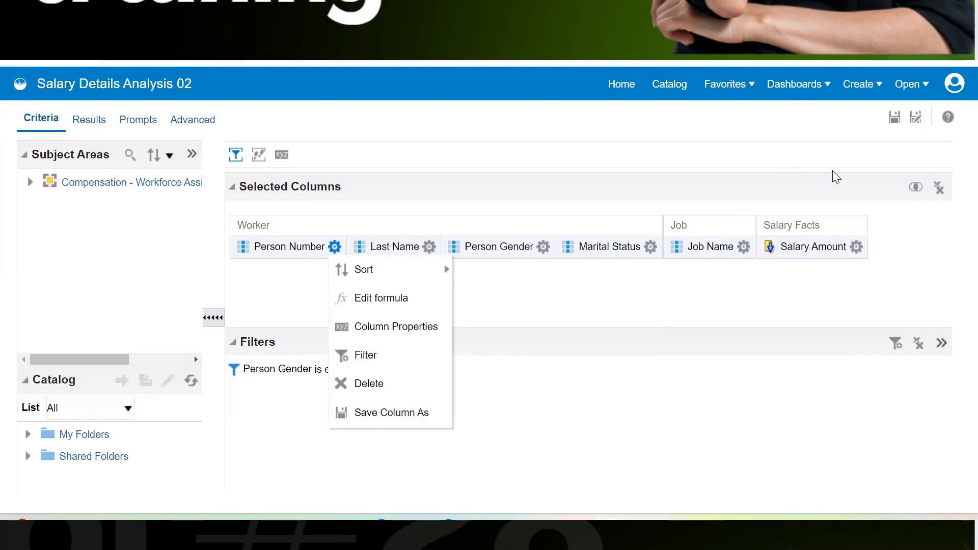
Combine the analysis with criteria from the Compensation - Salary Details Real Time subject area.
left_click(911, 187)
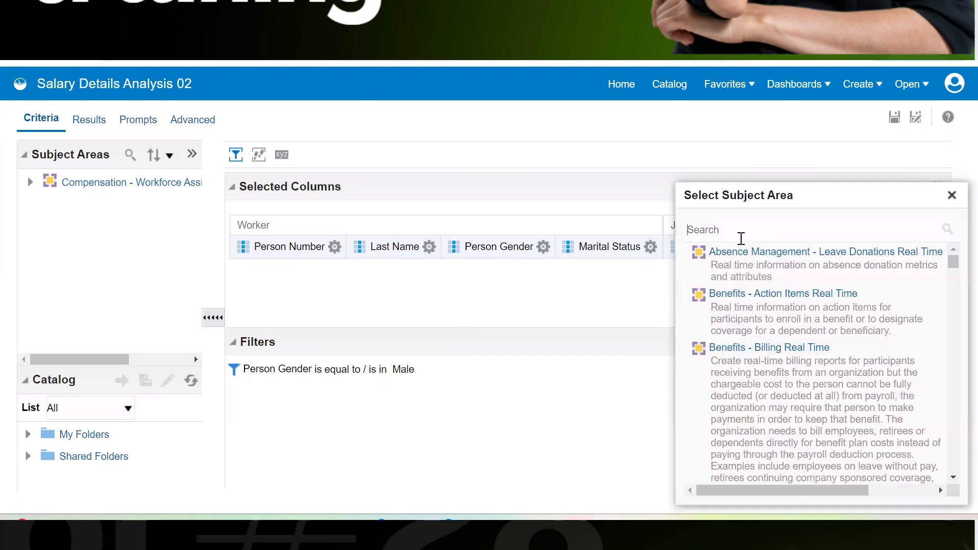
type("compe")
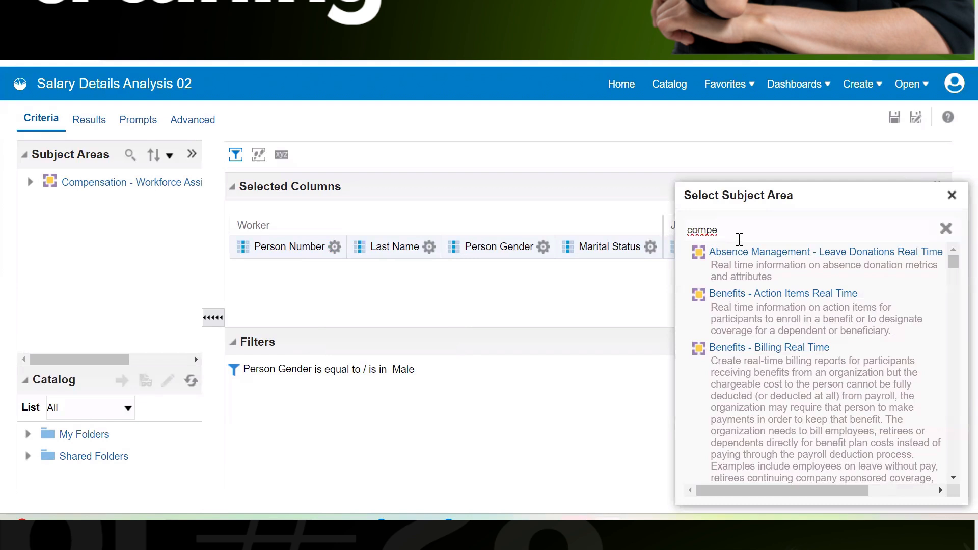
left_click(953, 476)
scroll(953, 478, "down", 5)
scroll(954, 479, "down", 10)
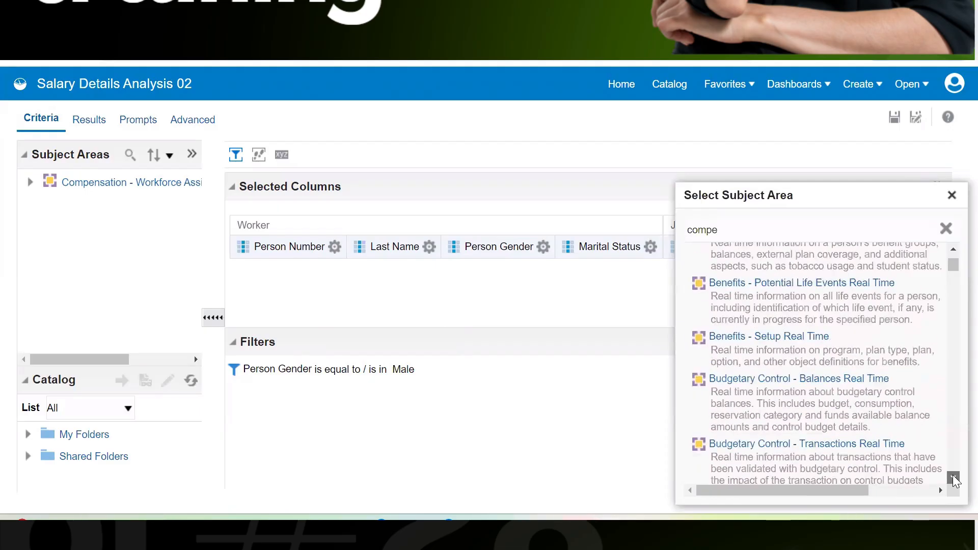
scroll(954, 480, "down", 10)
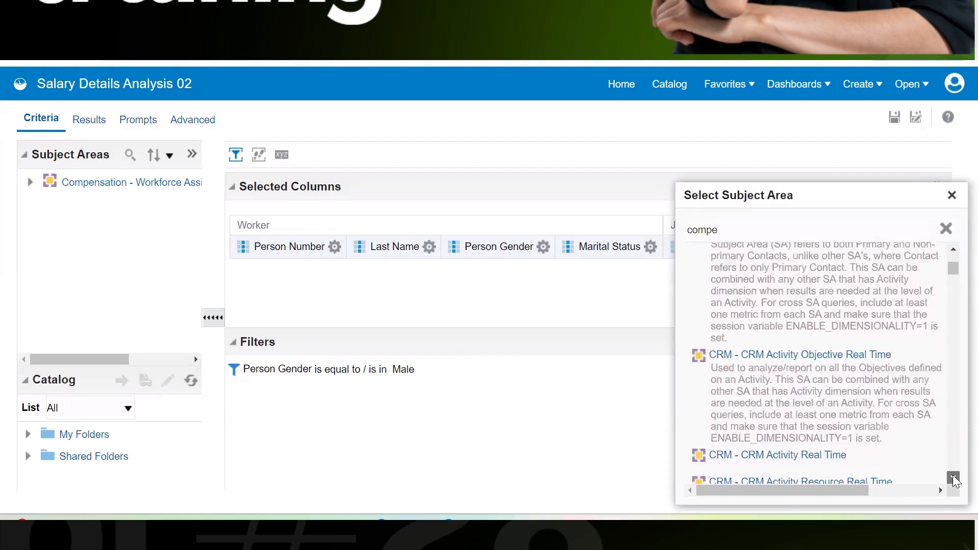
scroll(954, 480, "down", 10)
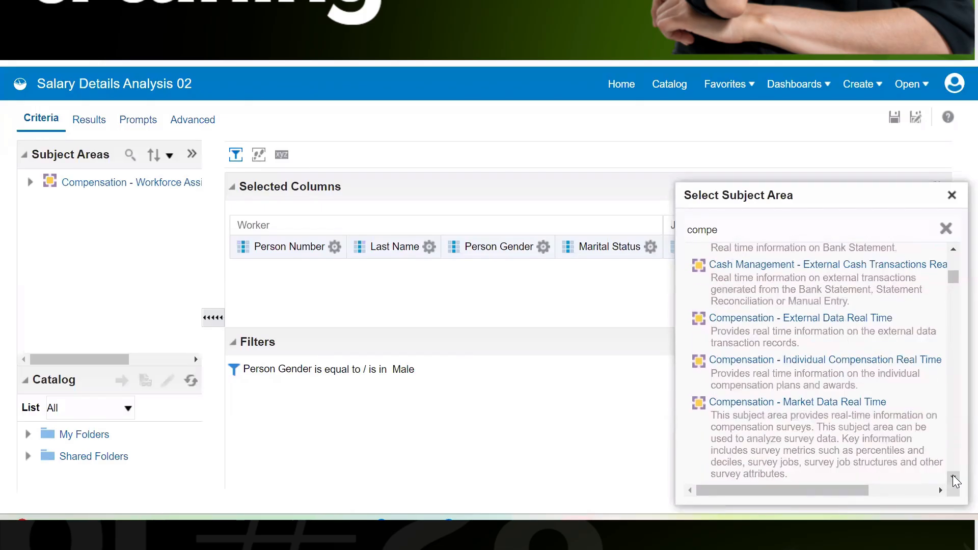
scroll(954, 479, "down", 1)
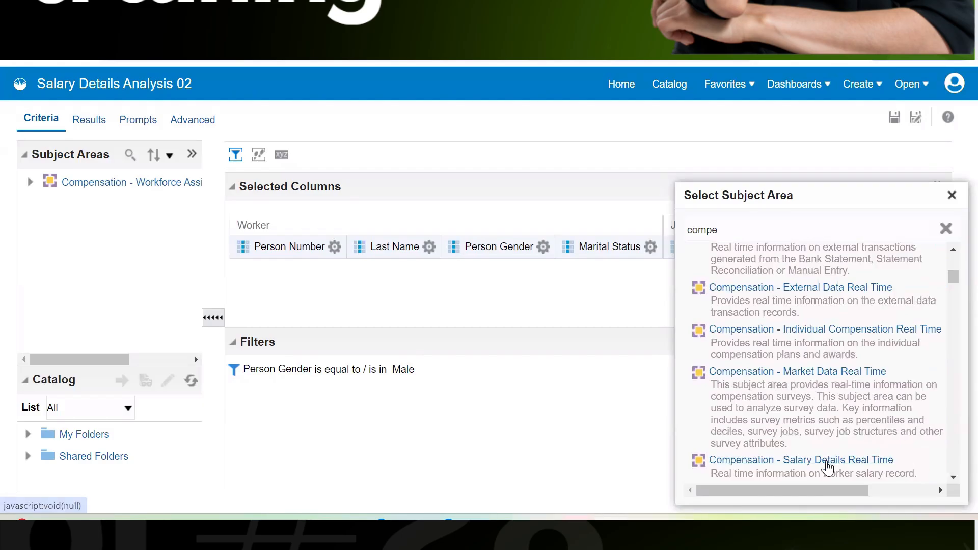
left_click(825, 459)
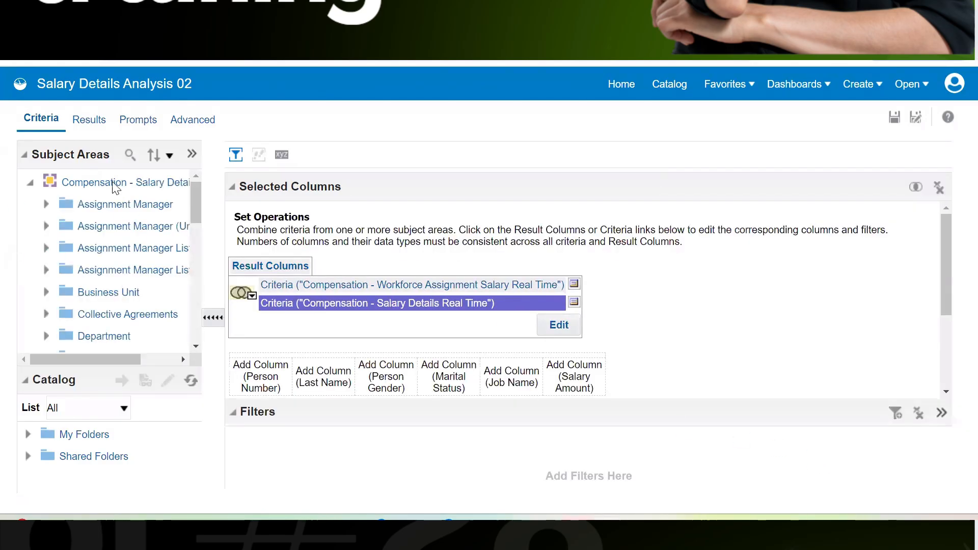
Cut the Compensation - Salary Details Real Time criteria out of the set operations.
left_click(30, 182)
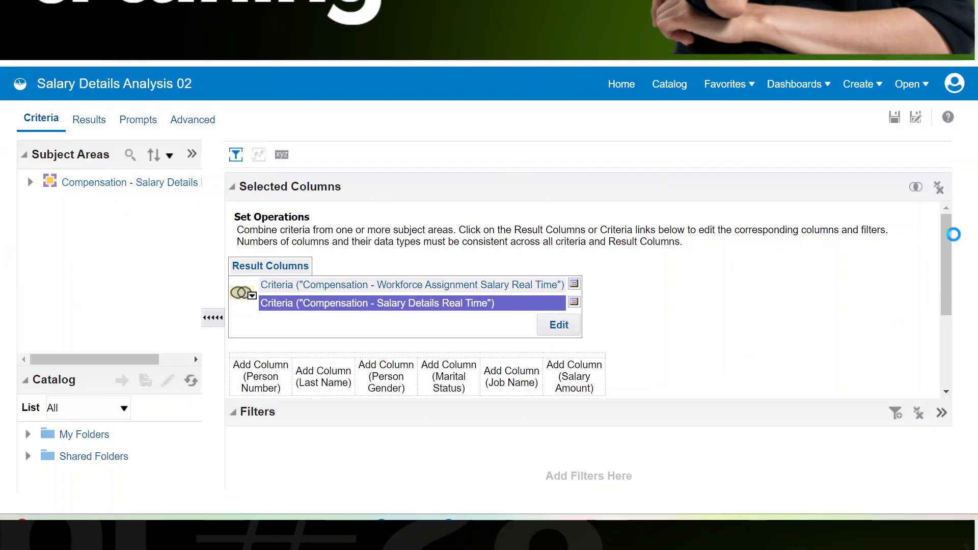
left_click(421, 286)
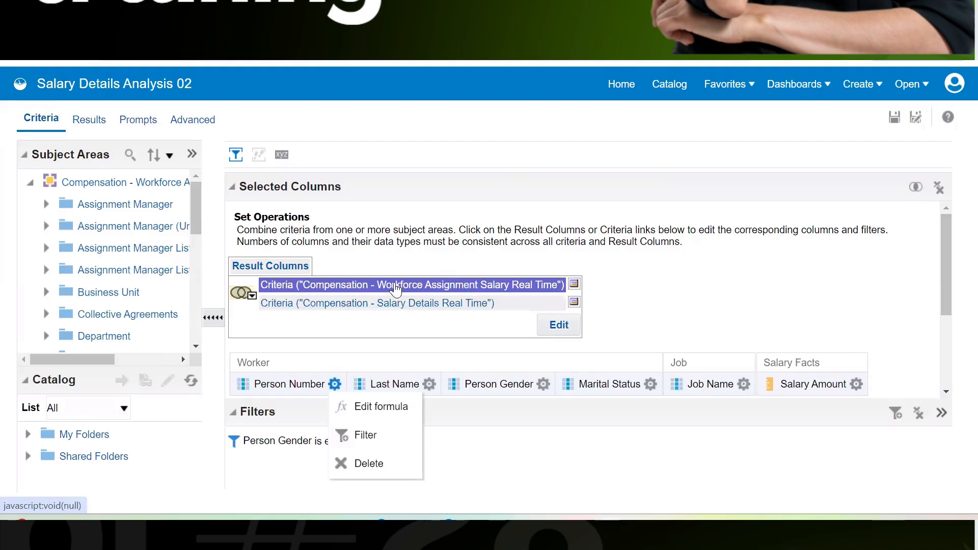
left_click(336, 306)
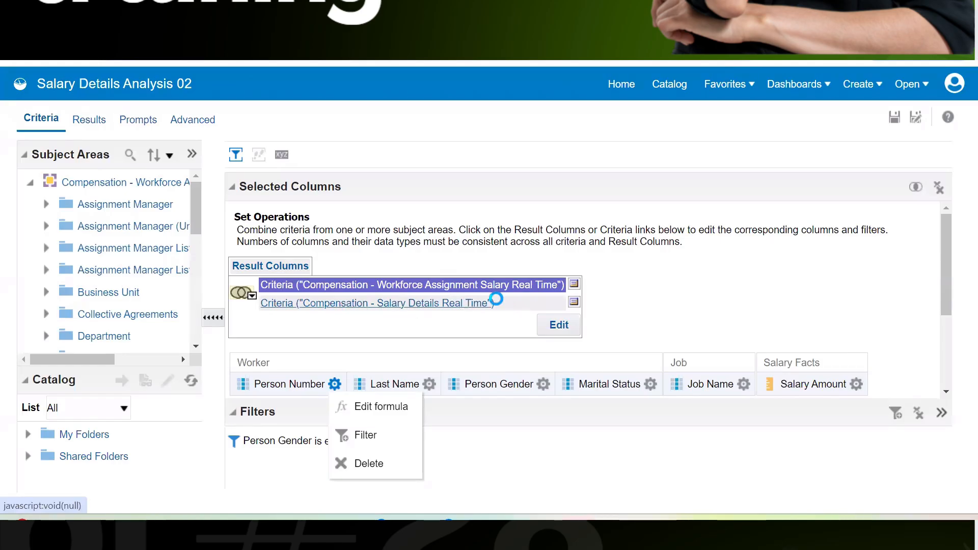
left_click(574, 303)
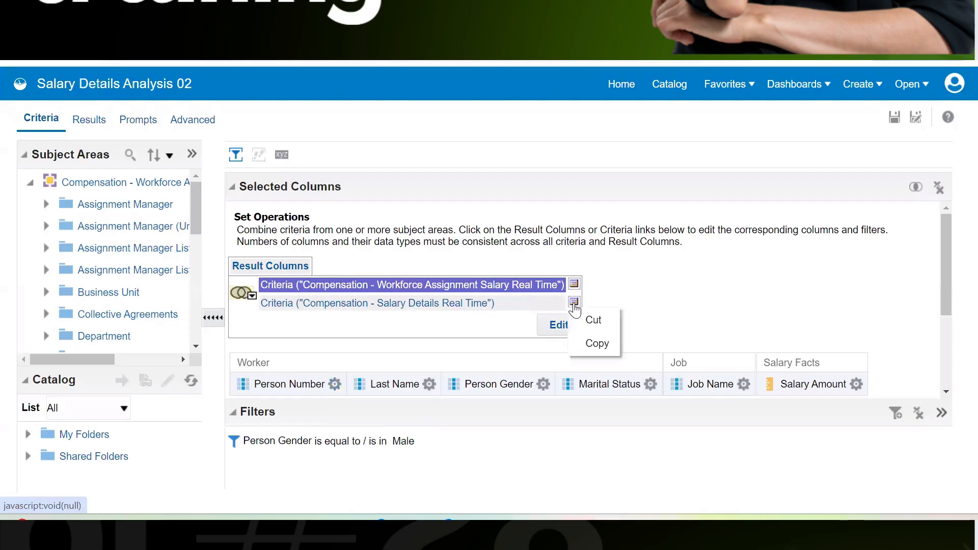
left_click(590, 320)
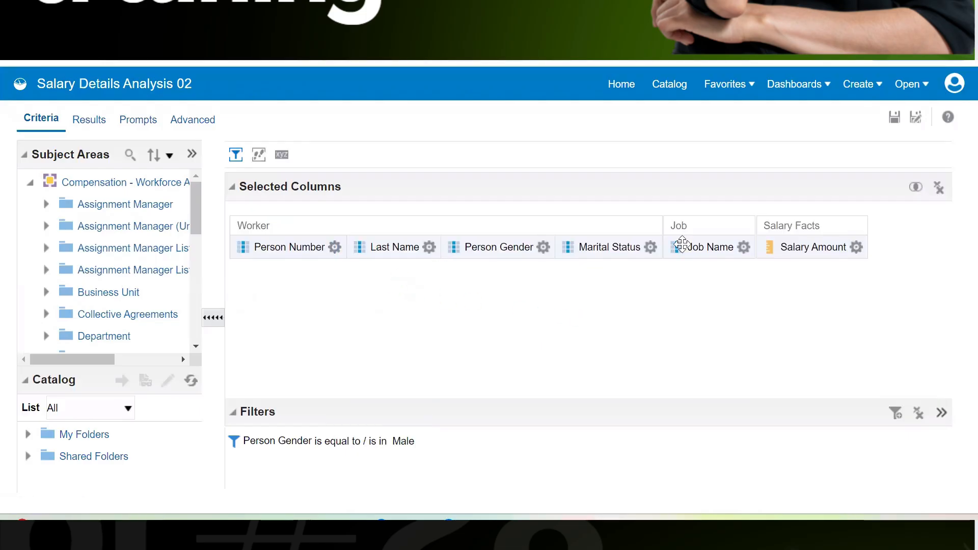
Combine the analysis with a second Compensation - Workforce Assignment Salary Real Time criteria and review the first criteria's columns and filter.
left_click(916, 187)
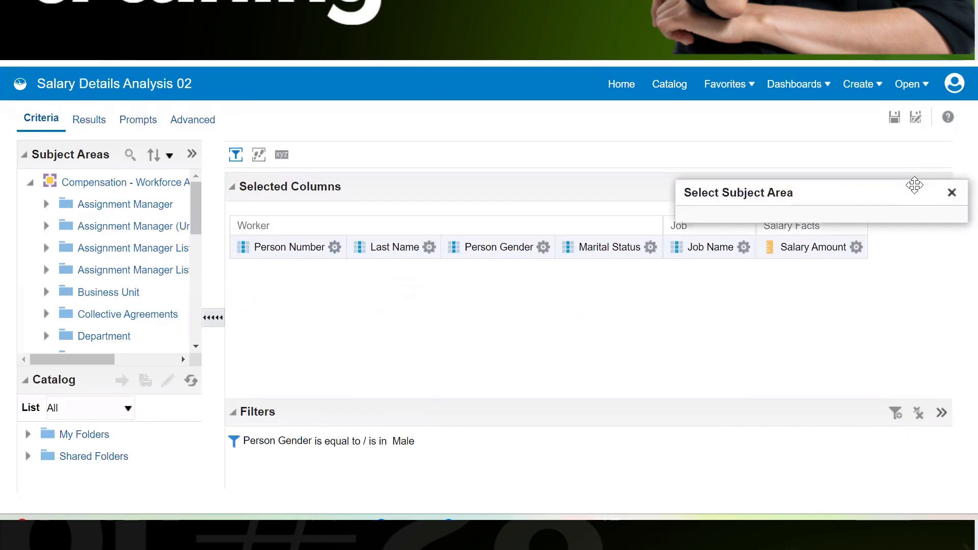
left_click_drag(955, 266, 956, 284)
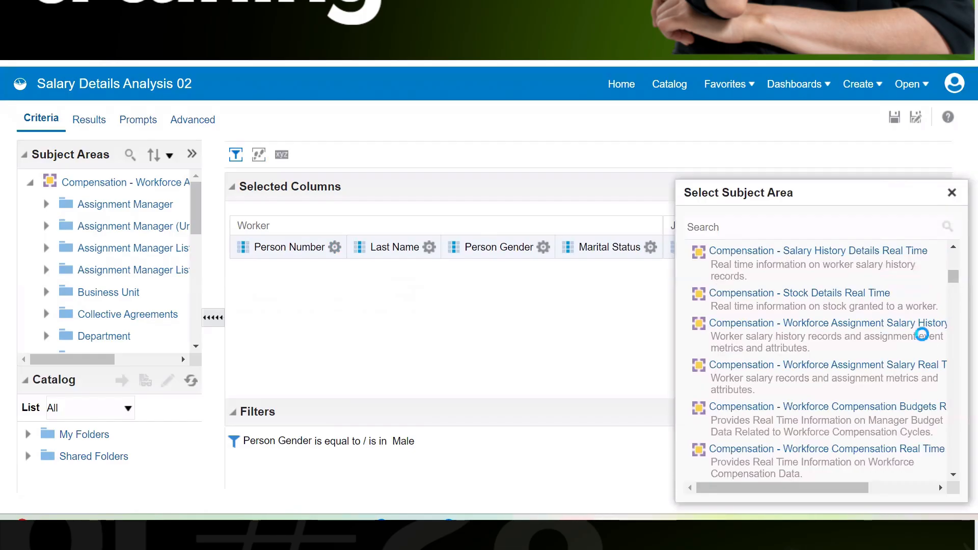
left_click(871, 366)
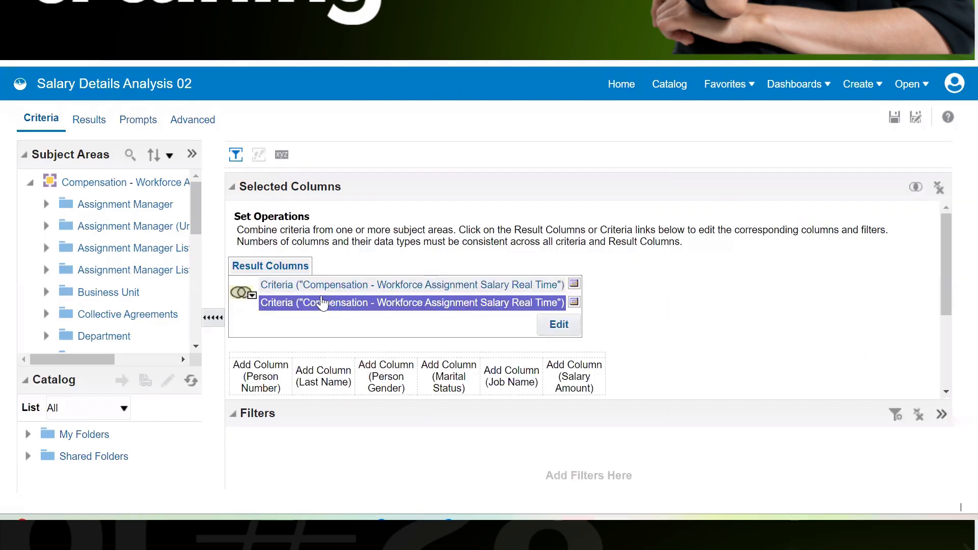
left_click(340, 286)
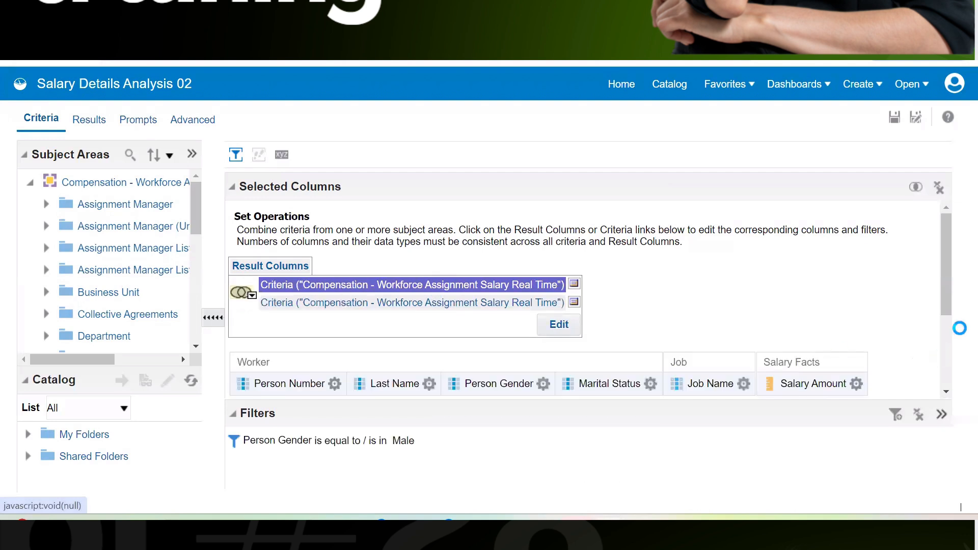
left_click_drag(948, 293, 949, 334)
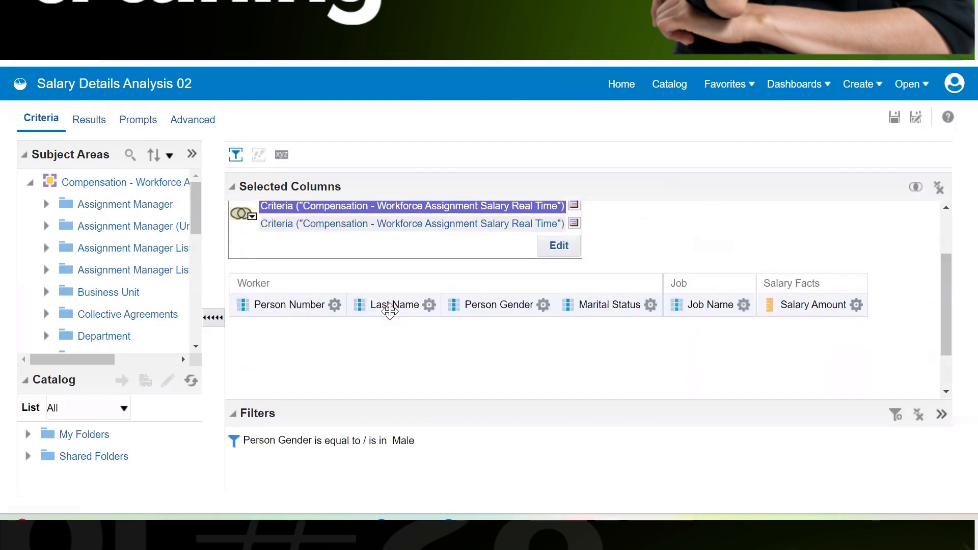
left_click(412, 222)
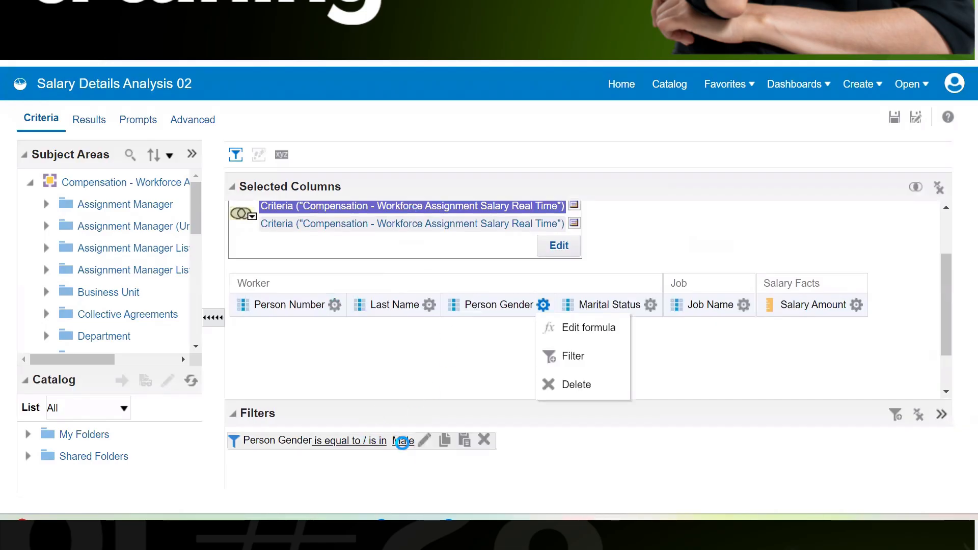
Switch to the second Workforce Assignment Salary criteria and add Person Number from the Worker folder as its first column.
left_click(386, 229)
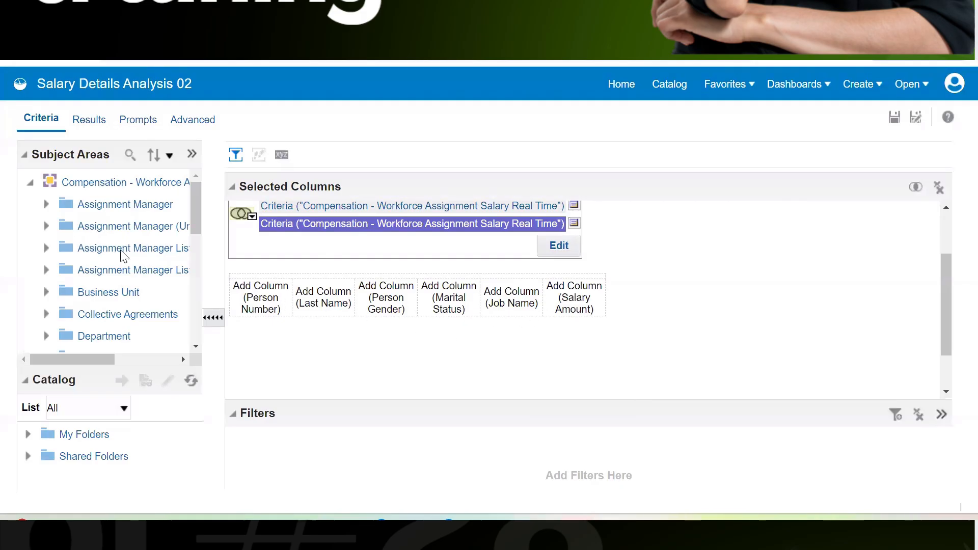
left_click_drag(198, 214, 195, 348)
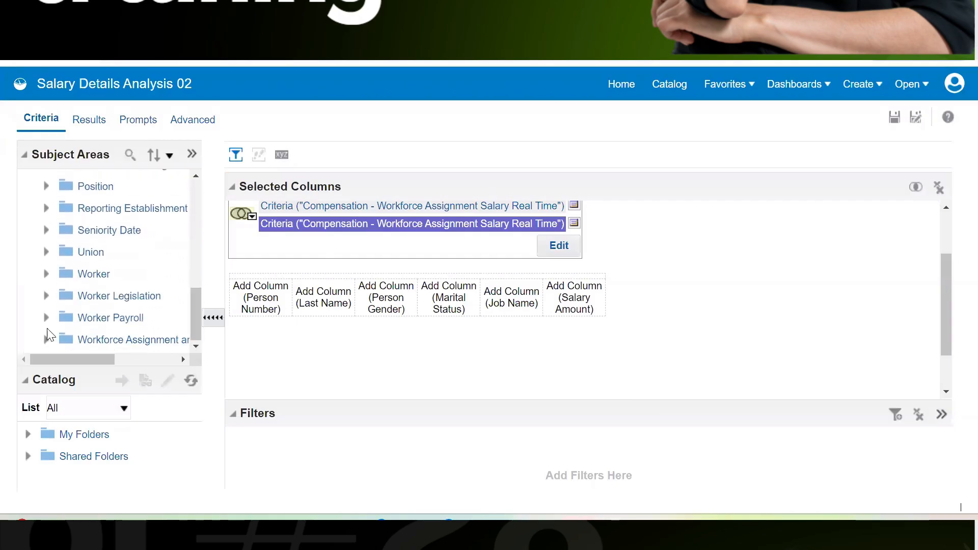
left_click(46, 275)
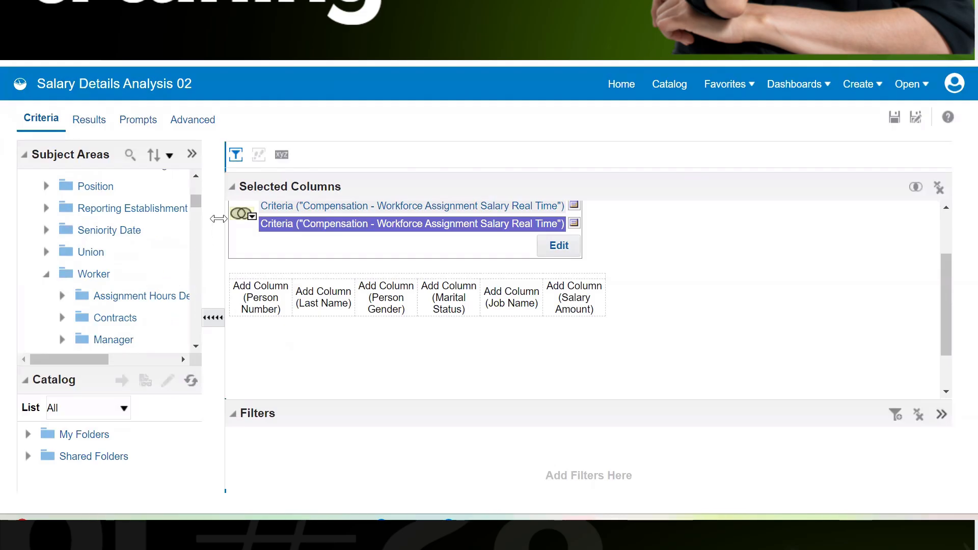
left_click_drag(199, 202, 195, 306)
left_click_drag(202, 271, 259, 272)
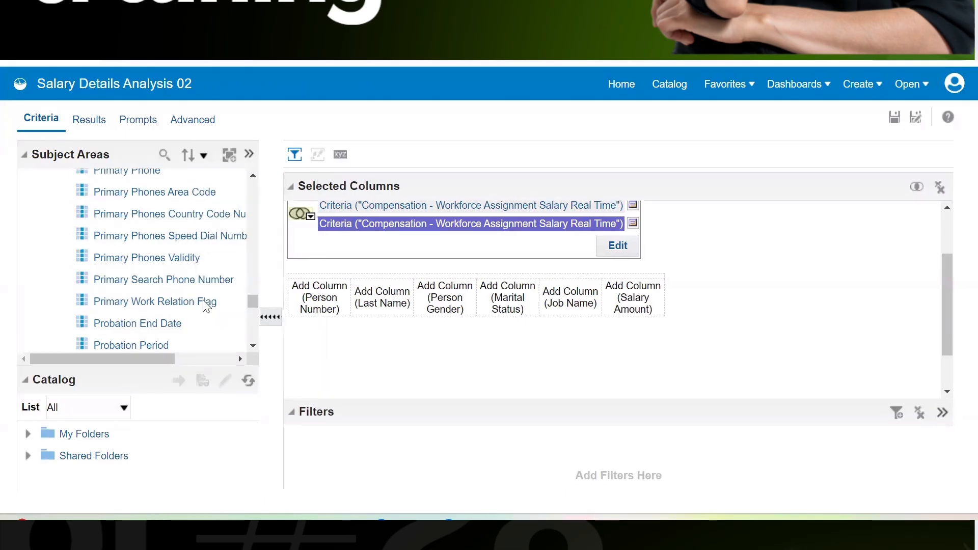
scroll(204, 306, "up", 4)
left_click_drag(143, 201, 291, 293)
Try to add Person Gender beside Person Number in the second criteria, and delete the misplaced column.
scroll(199, 251, "up", 5)
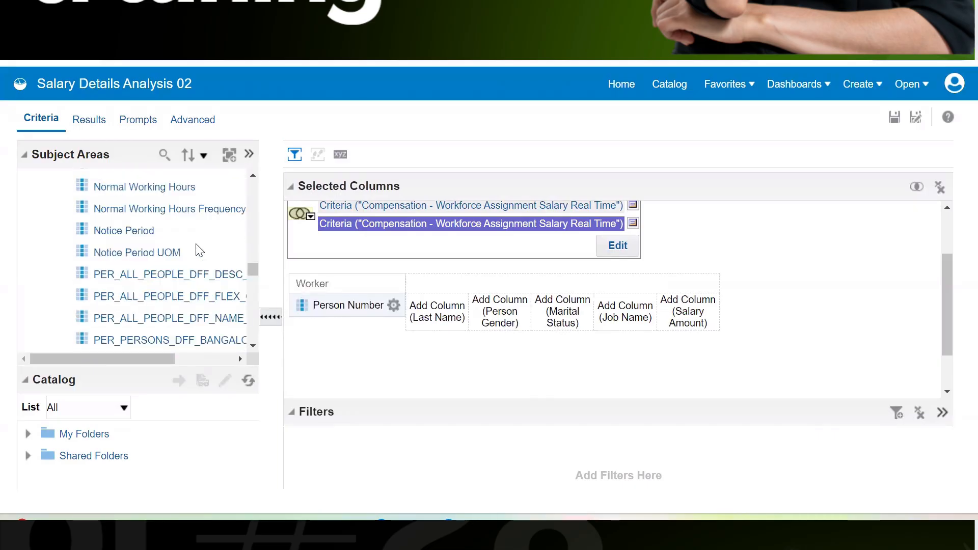
scroll(199, 250, "up", 3)
scroll(200, 251, "down", 10)
scroll(199, 251, "down", 3)
left_click_drag(130, 267, 471, 309)
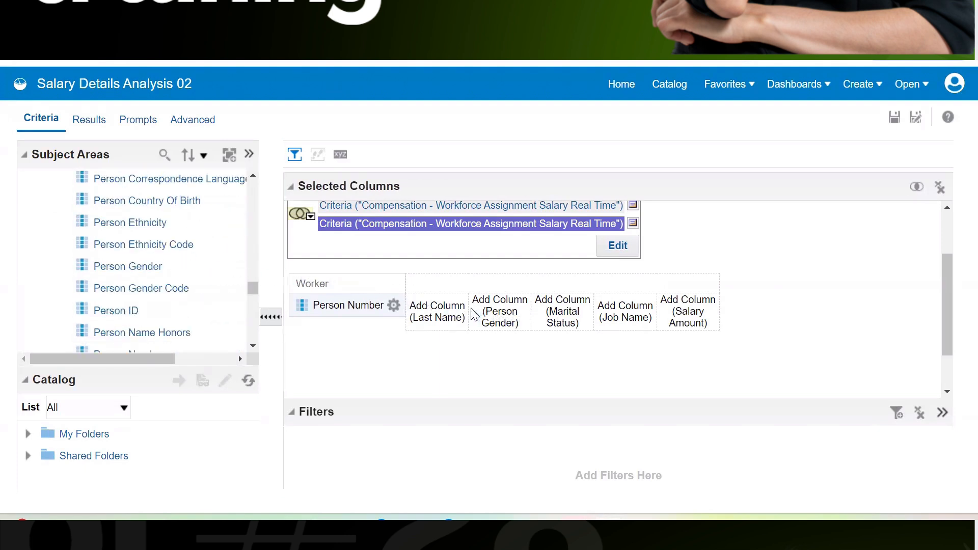
left_click(393, 305)
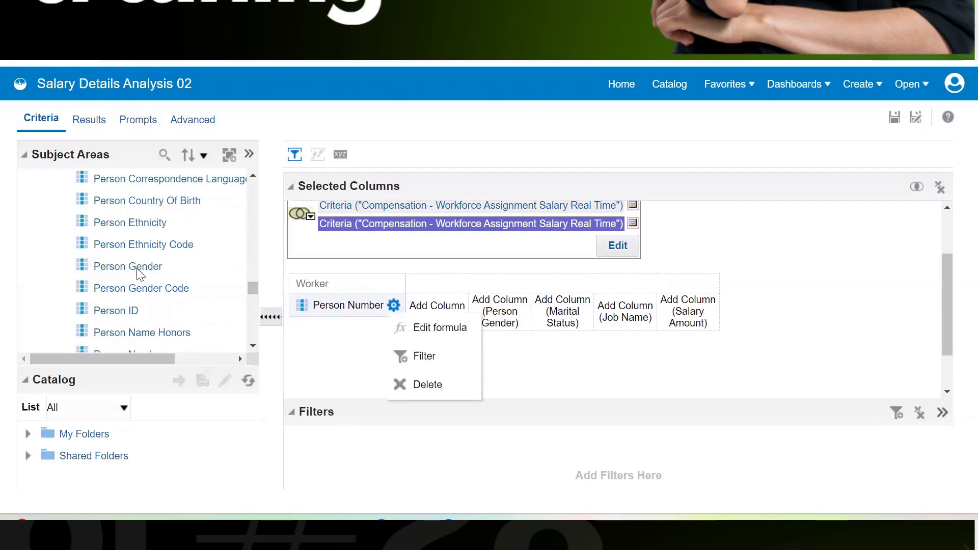
left_click_drag(138, 274, 497, 311)
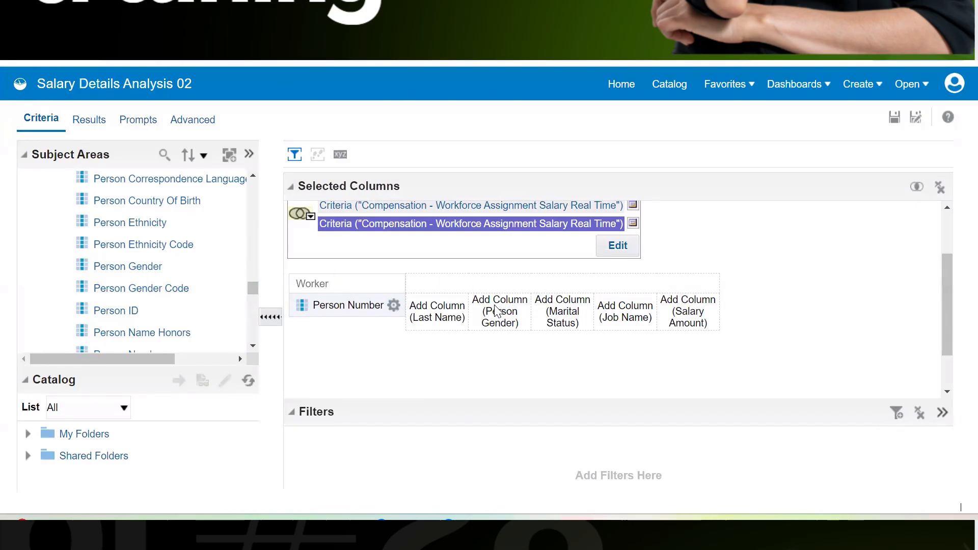
left_click(126, 269)
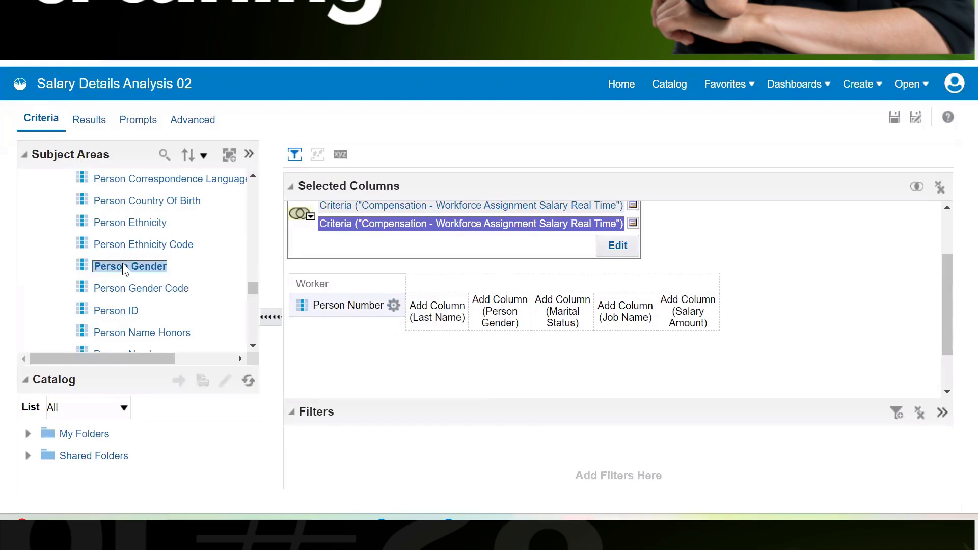
double_click(123, 264)
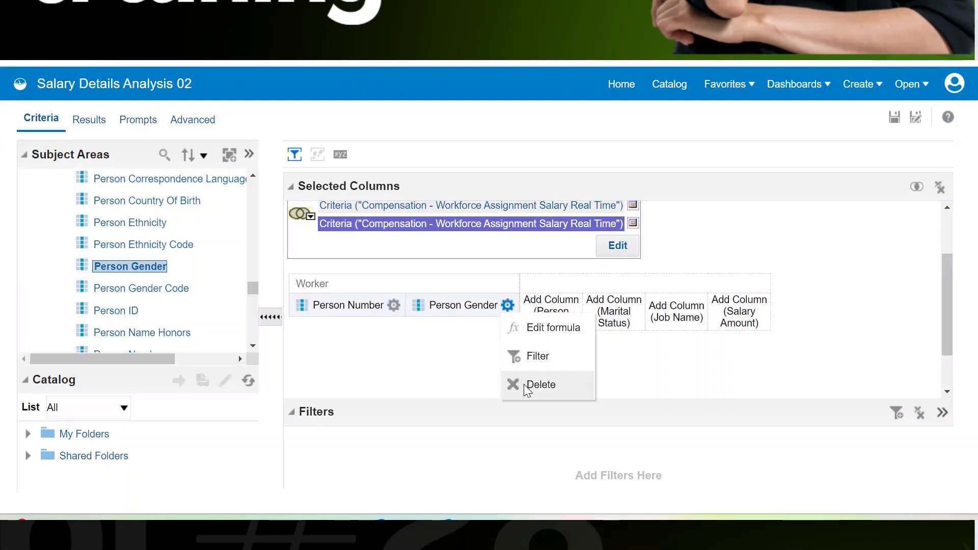
left_click(527, 389)
Add Last Name from the Worker folder as the second column of the second criteria.
scroll(217, 302, "up", 3)
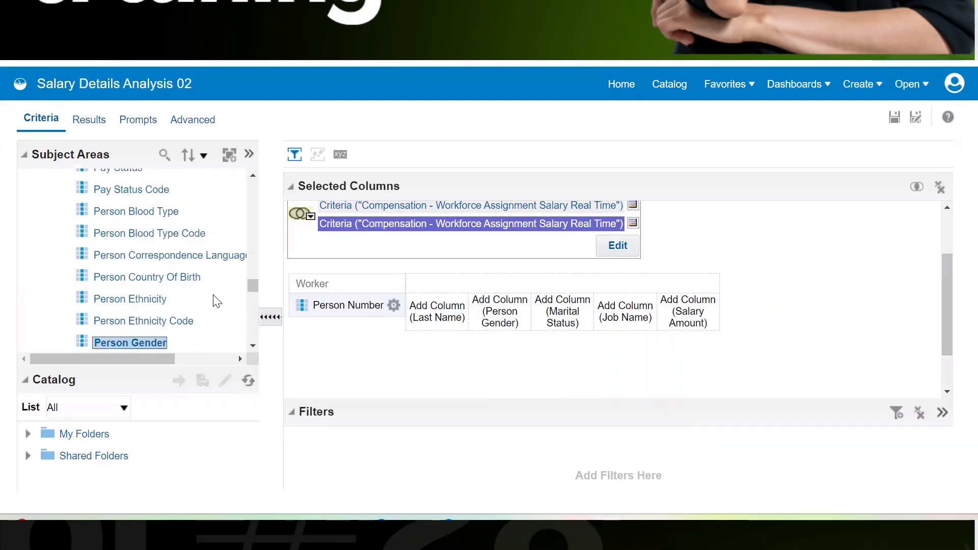
scroll(217, 301, "up", 8)
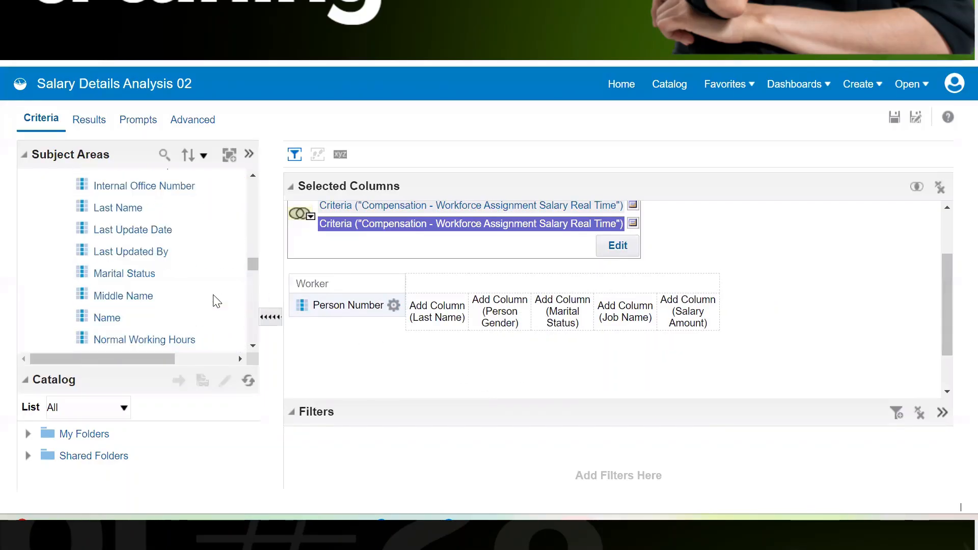
left_click_drag(123, 208, 419, 309)
left_click(120, 210)
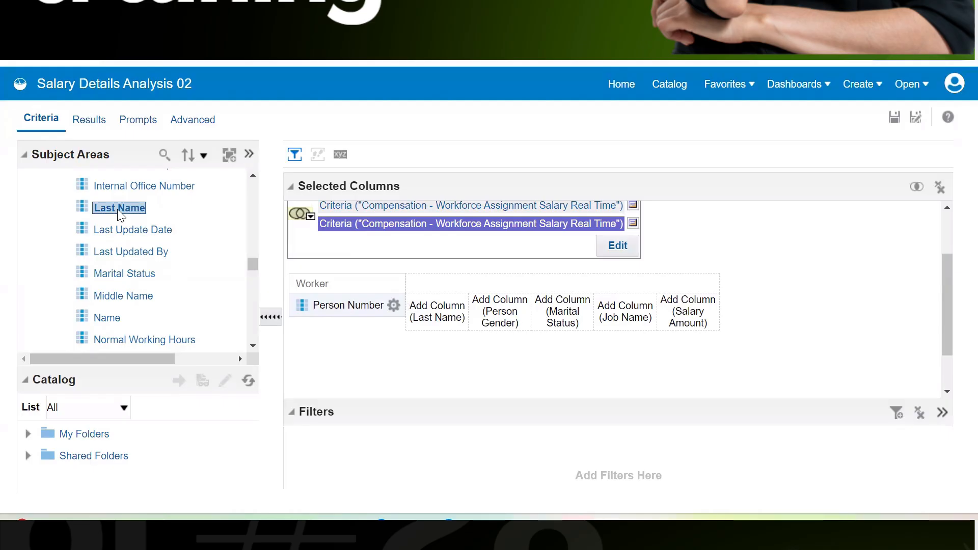
double_click(120, 210)
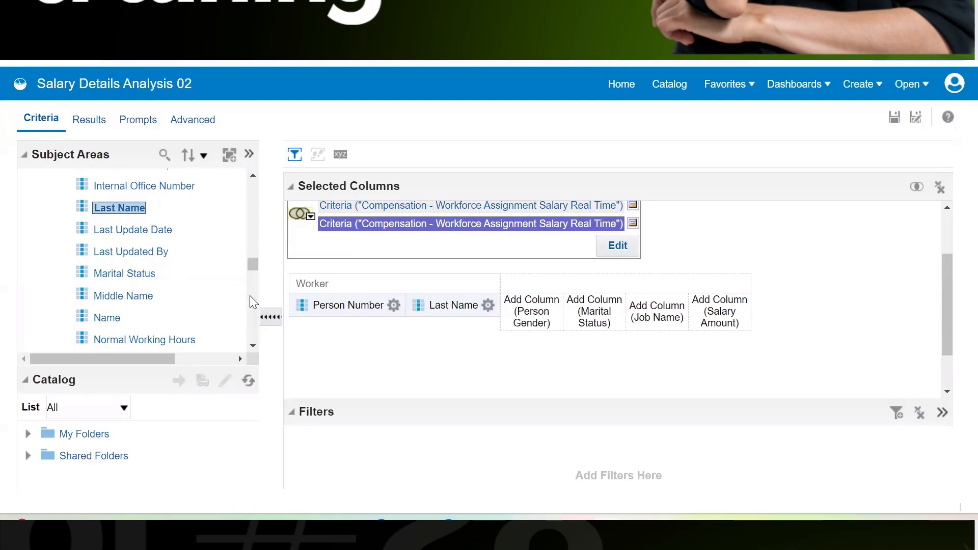
Add Person Gender and Marital Status from the Worker folder as the third and fourth columns of the second criteria.
scroll(254, 348, "down", 10)
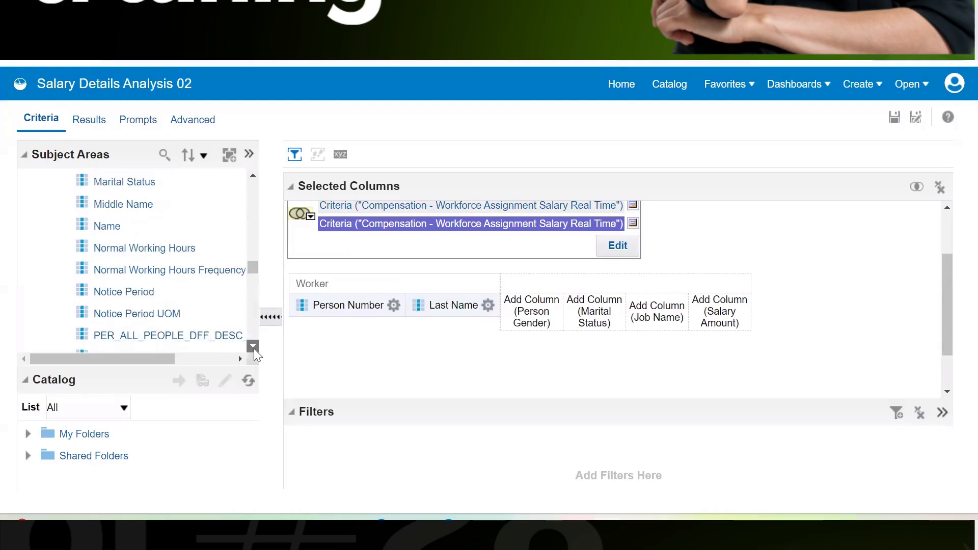
scroll(254, 348, "down", 8)
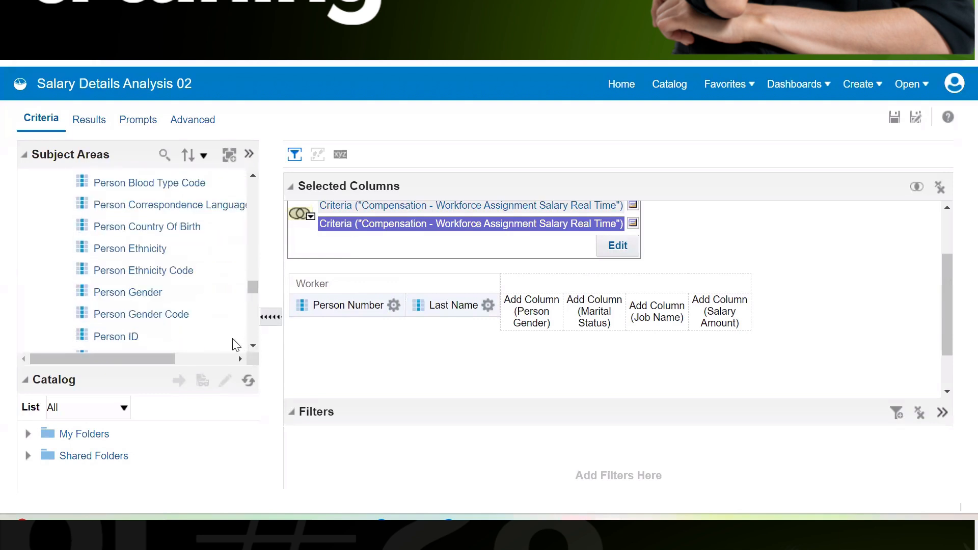
double_click(143, 296)
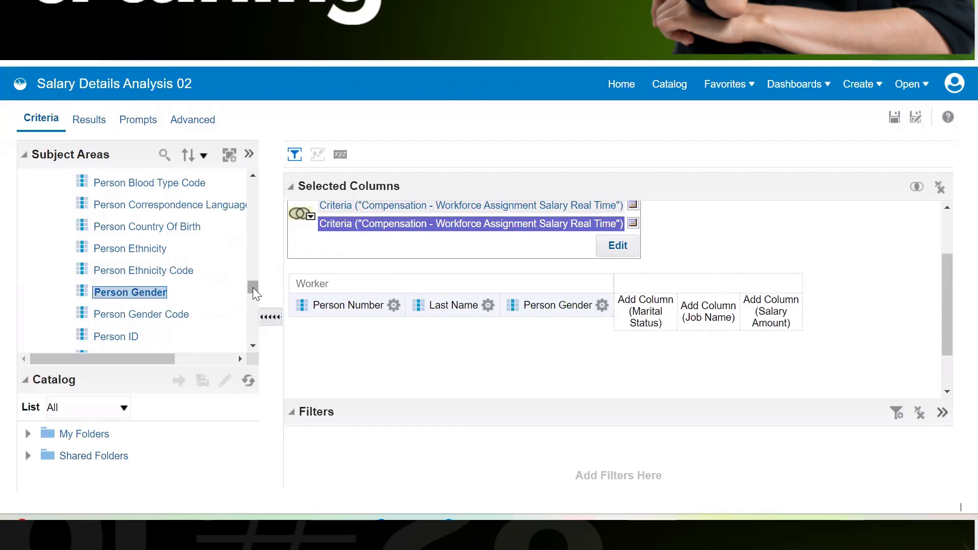
left_click_drag(253, 288, 265, 270)
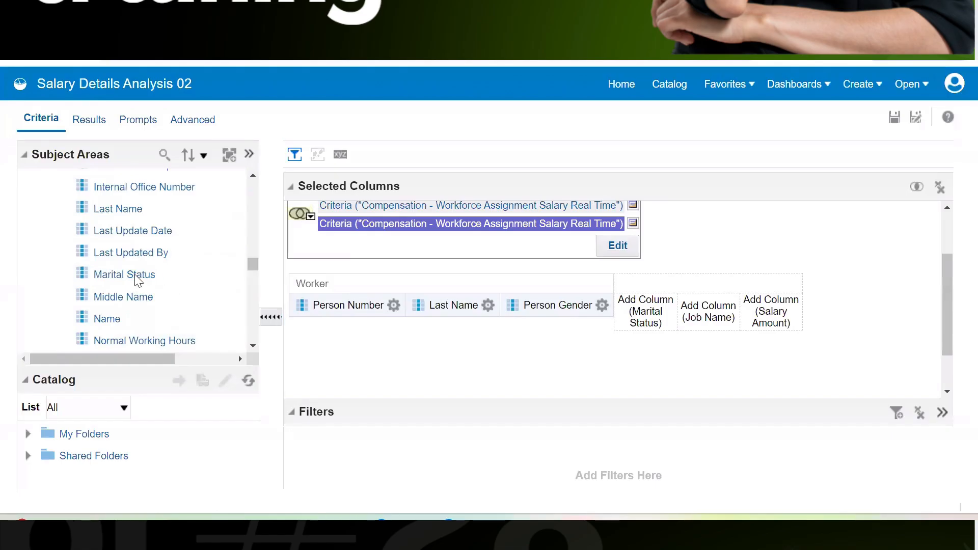
double_click(125, 274)
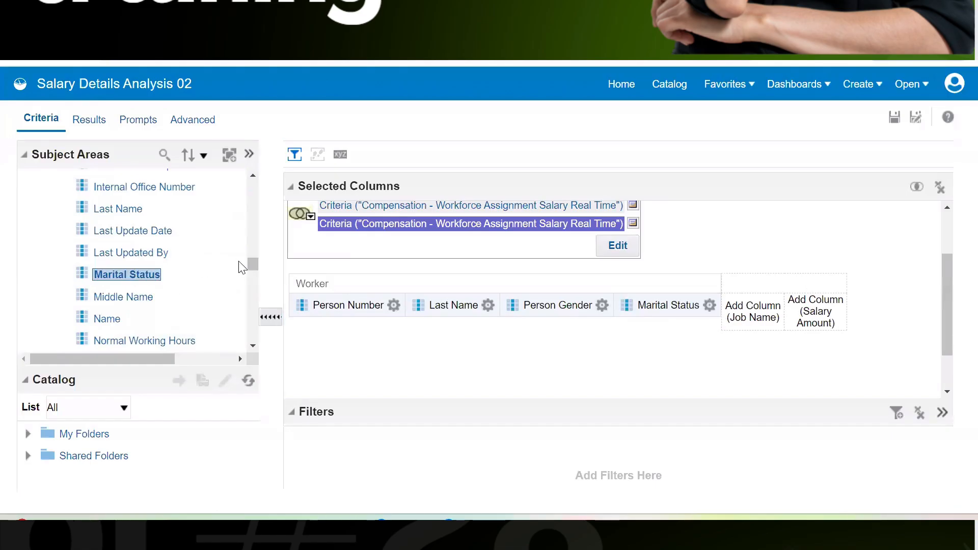
Collapse the Worker folder and add Job Name from the Job folder to the second criteria.
left_click_drag(249, 268, 269, 210)
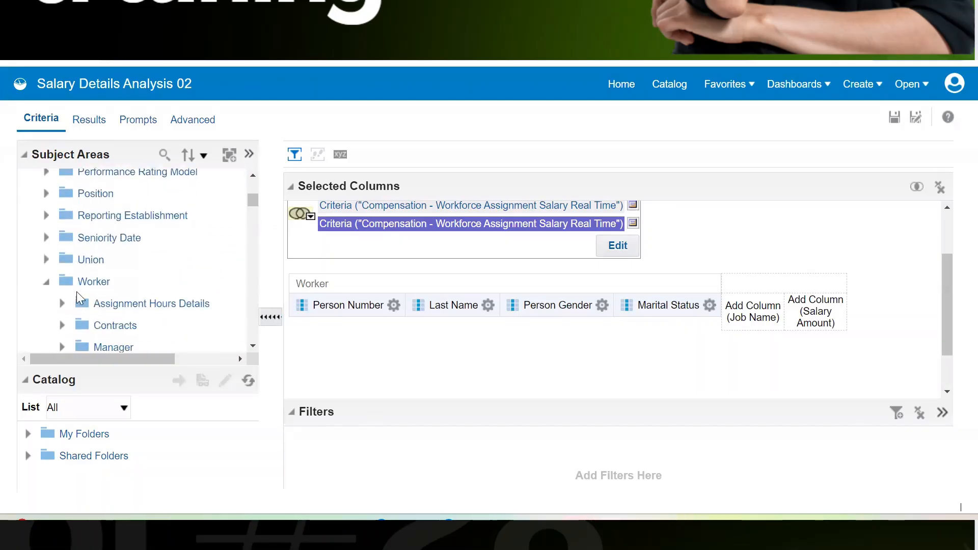
left_click(46, 281)
scroll(170, 282, "up", 5)
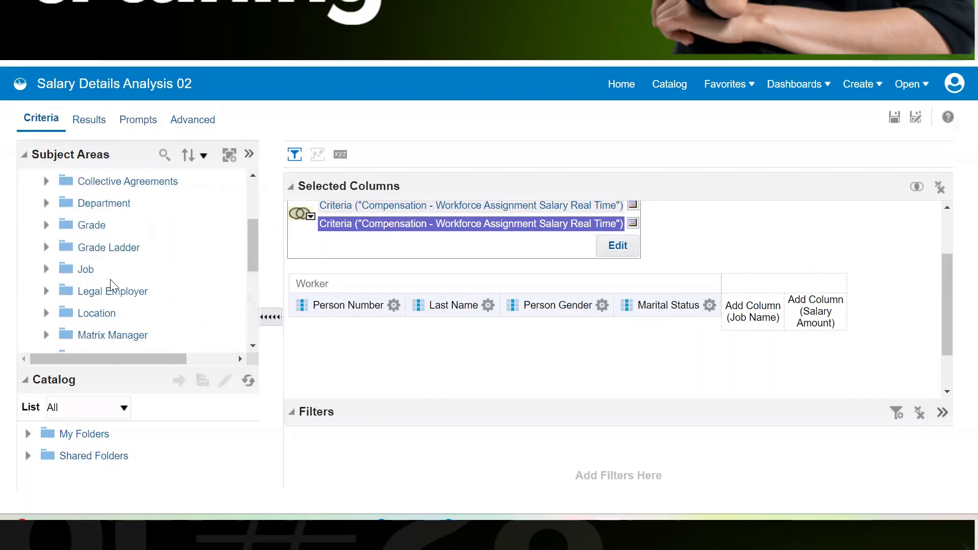
left_click(46, 270)
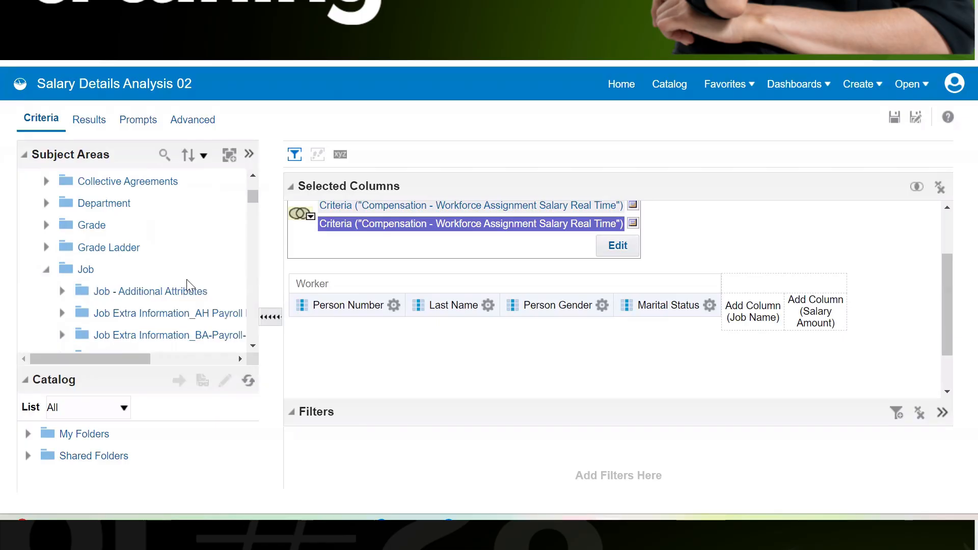
left_click_drag(251, 196, 253, 277)
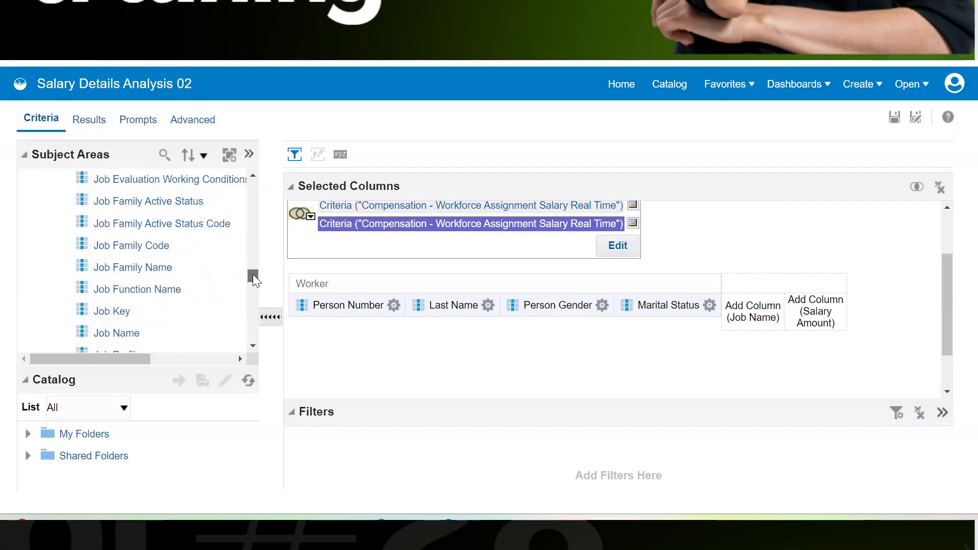
left_click(114, 337)
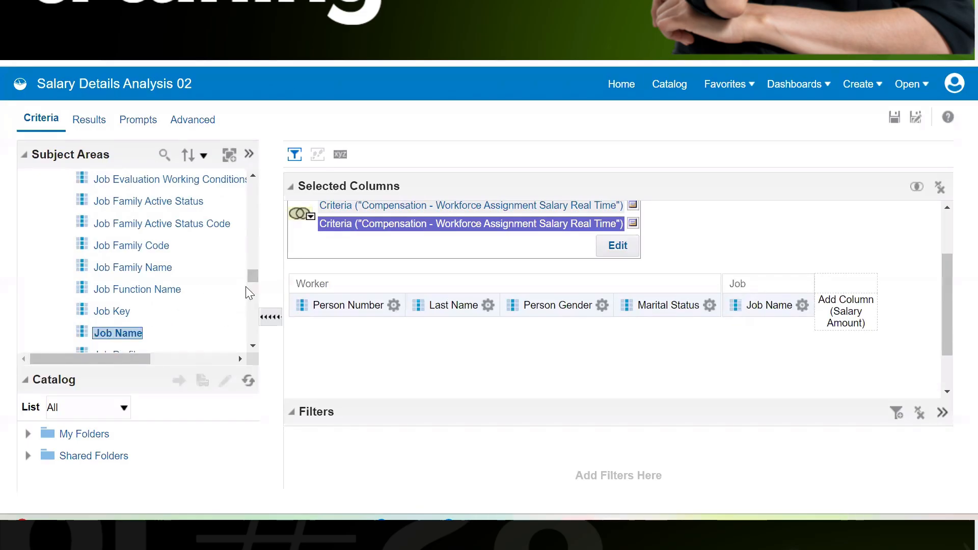
Search the subject area for Salary Amount.
left_click_drag(250, 279, 269, 191)
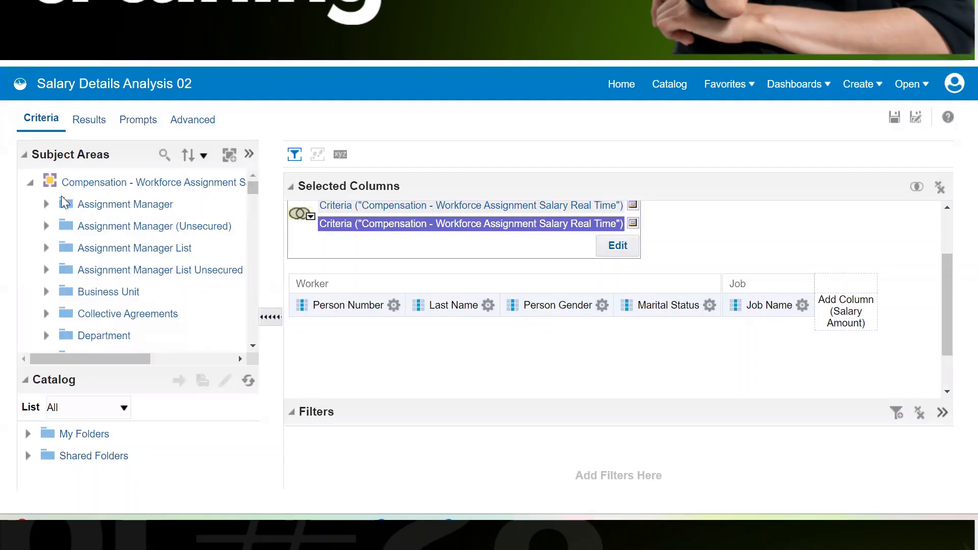
left_click(164, 155)
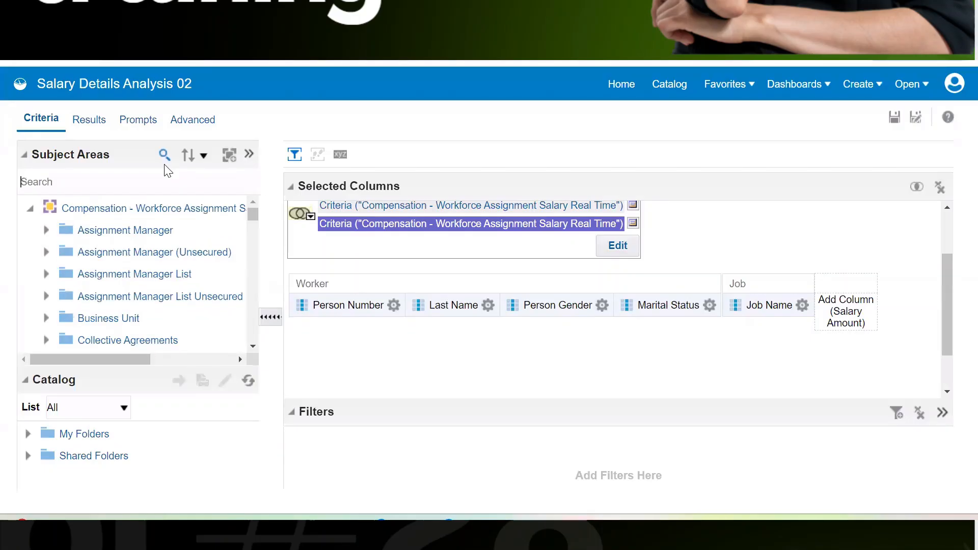
type("Salary")
key("Return")
type("Amount")
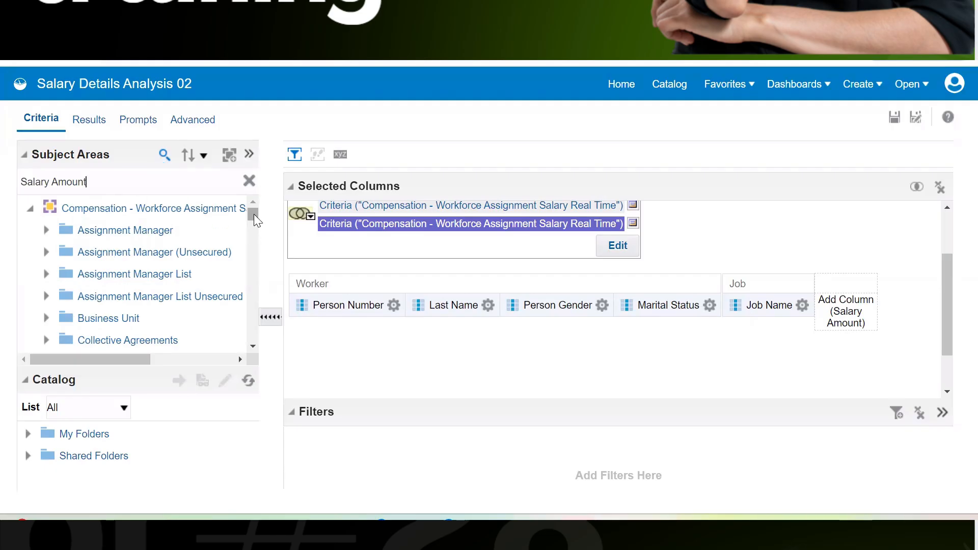
Add Salary Amount from Salary Facts, inside Salary Information under the Workforce Assignment and Salary Information folder, to the second criteria.
left_click_drag(252, 214, 250, 347)
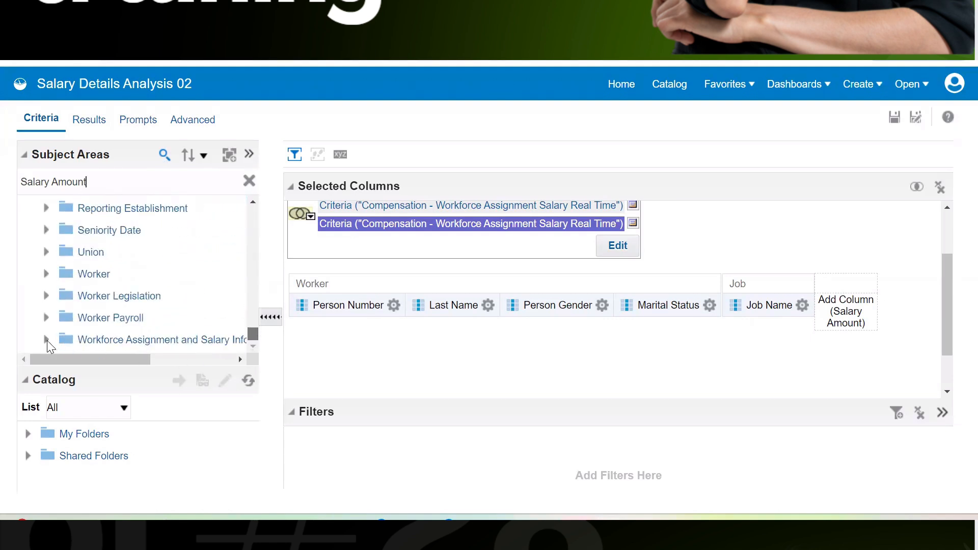
left_click(46, 340)
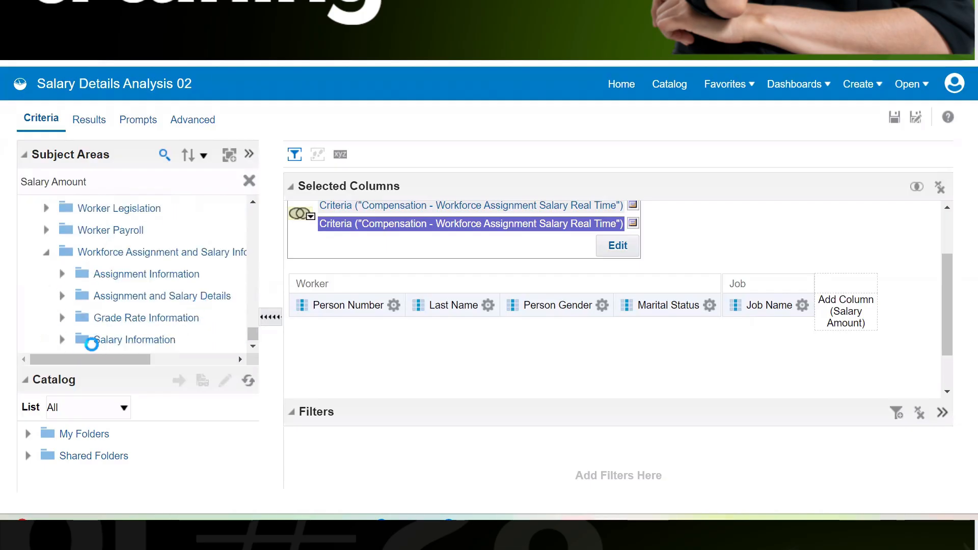
left_click(62, 340)
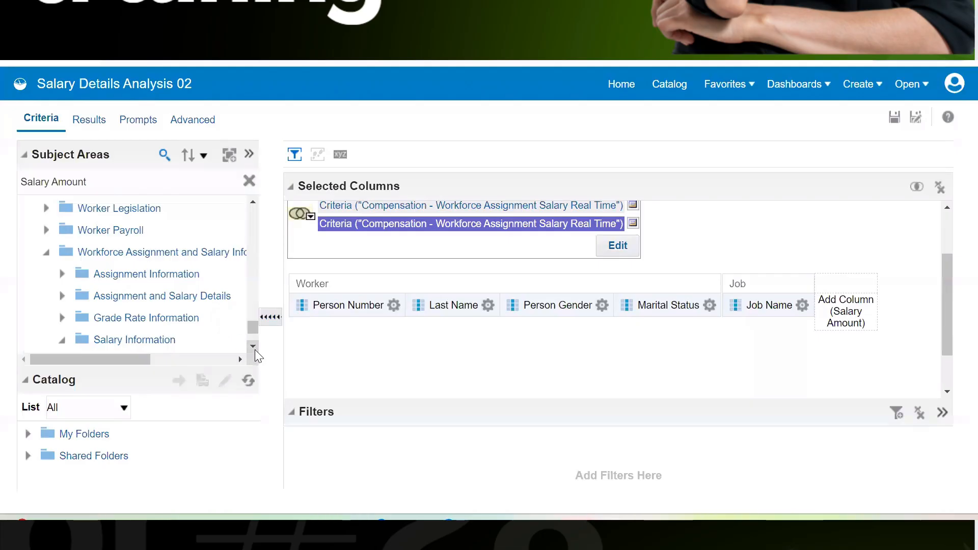
left_click(107, 300)
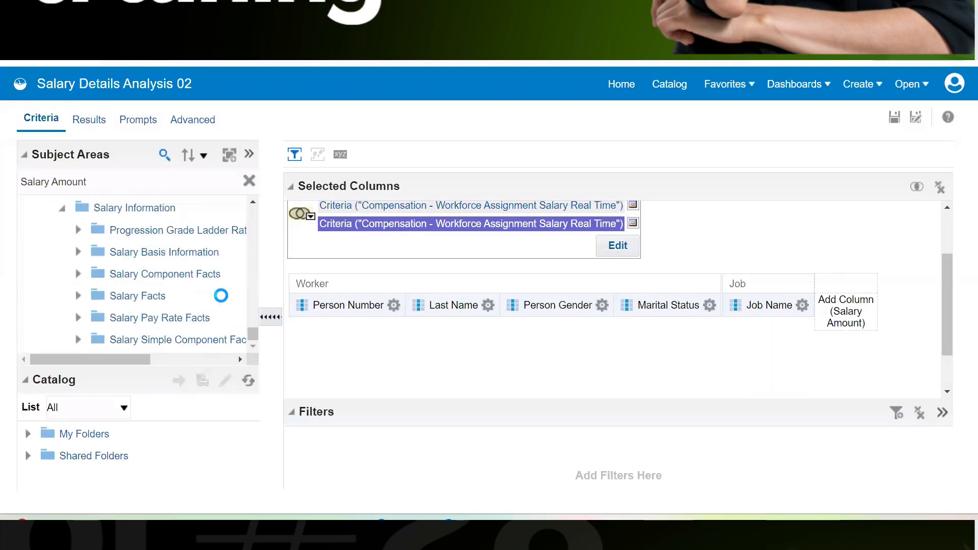
left_click(253, 348)
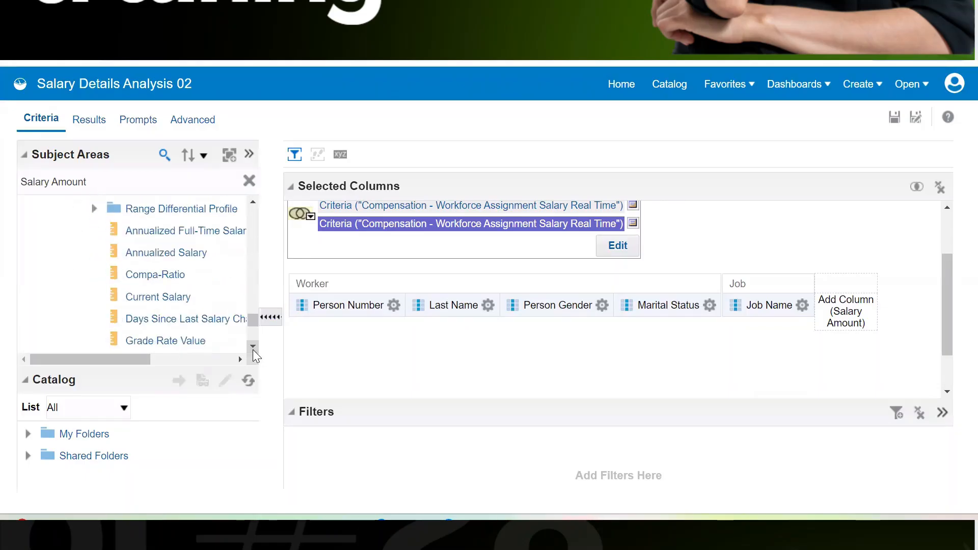
left_click(253, 349)
left_click(253, 350)
left_click(253, 350)
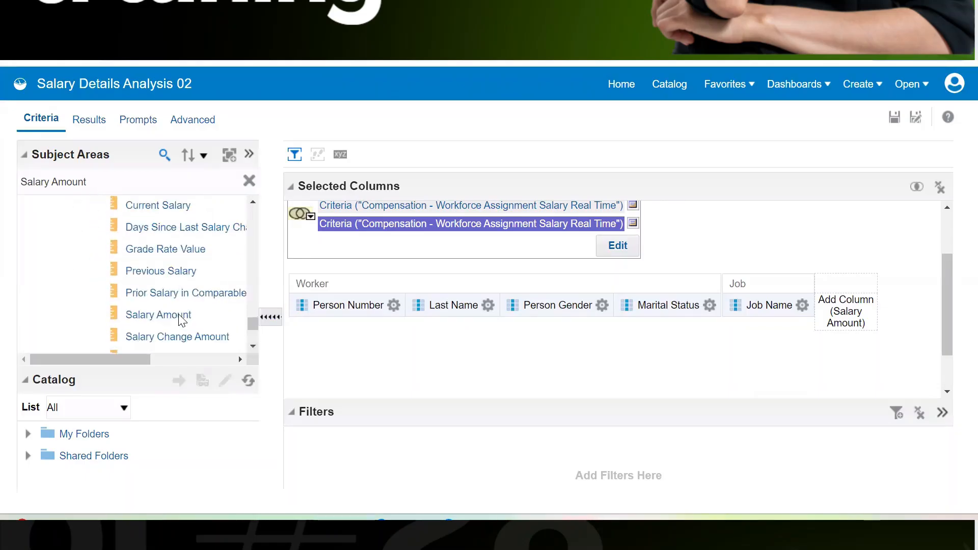
double_click(178, 316)
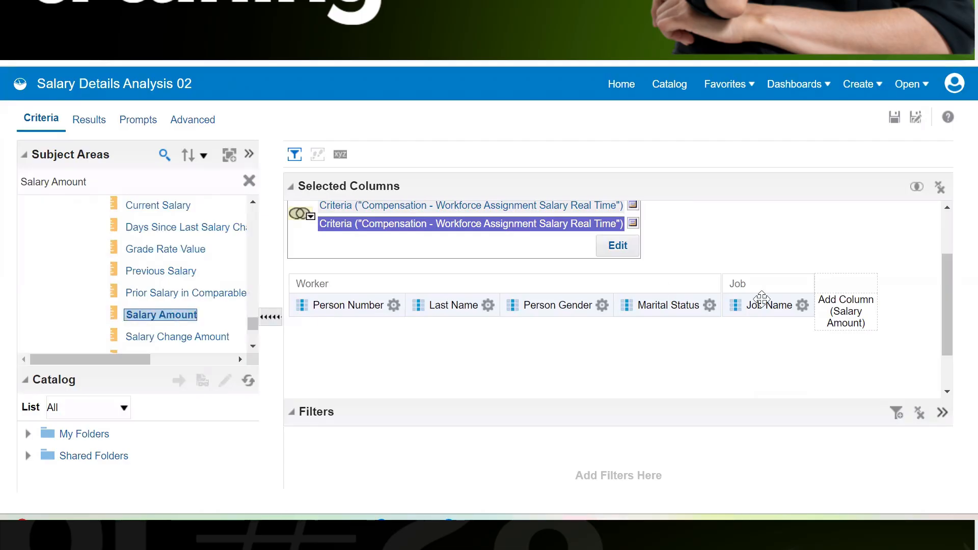
left_click(710, 304)
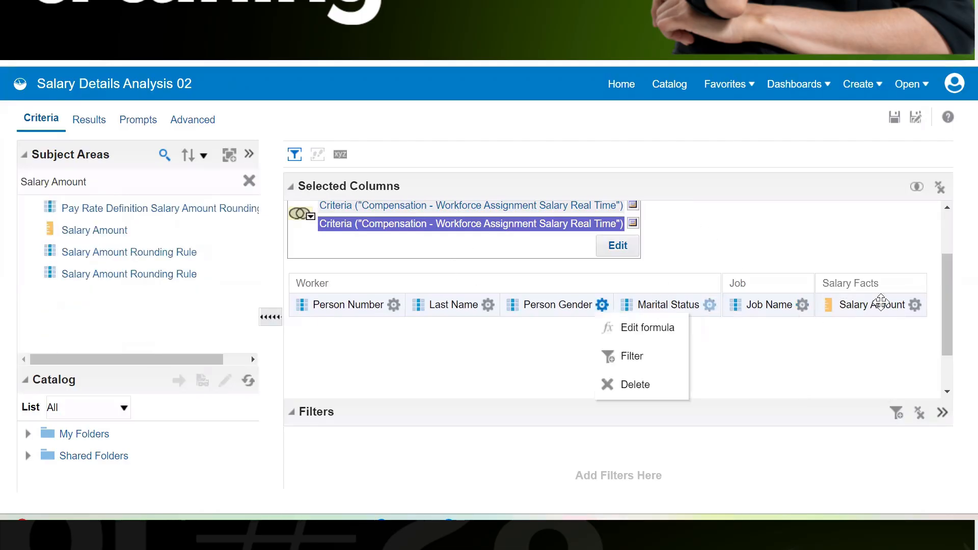
Filter the second criteria to rows where Person Gender is equal to / is in FEMALE.
left_click(602, 305)
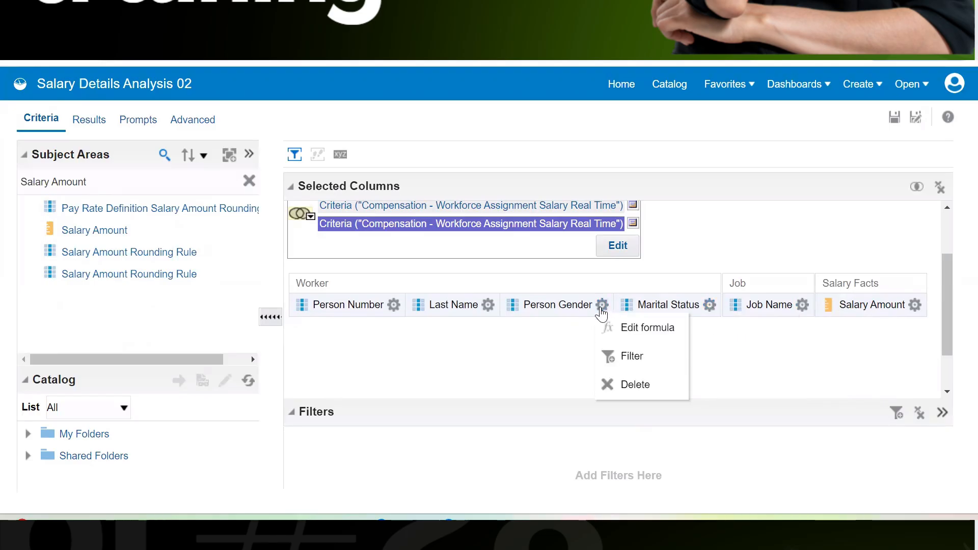
left_click(612, 356)
left_click(447, 243)
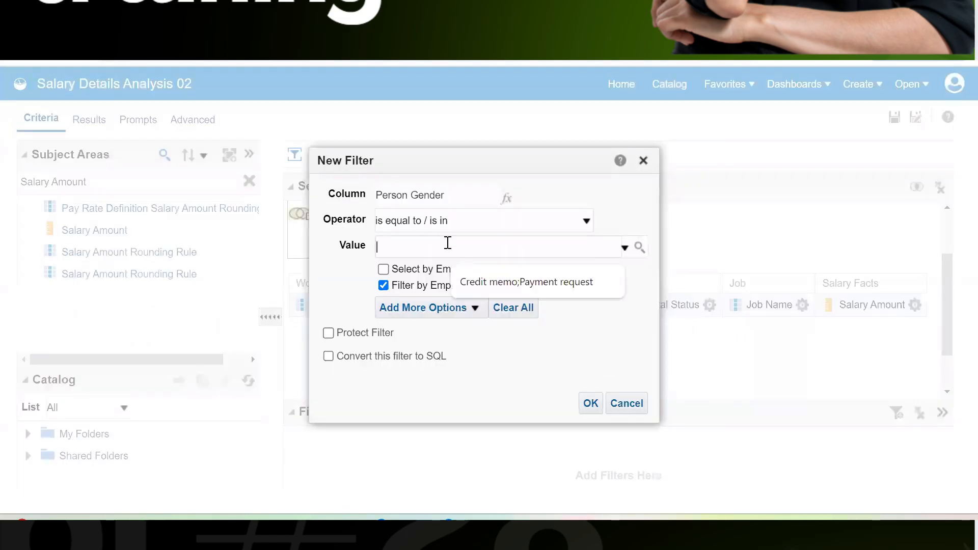
type("F")
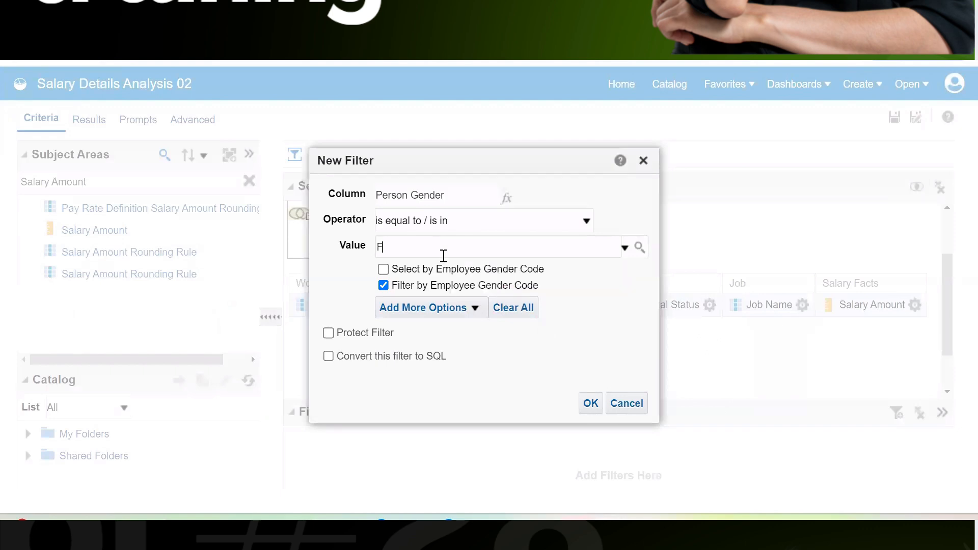
type("EMALE")
left_click(590, 402)
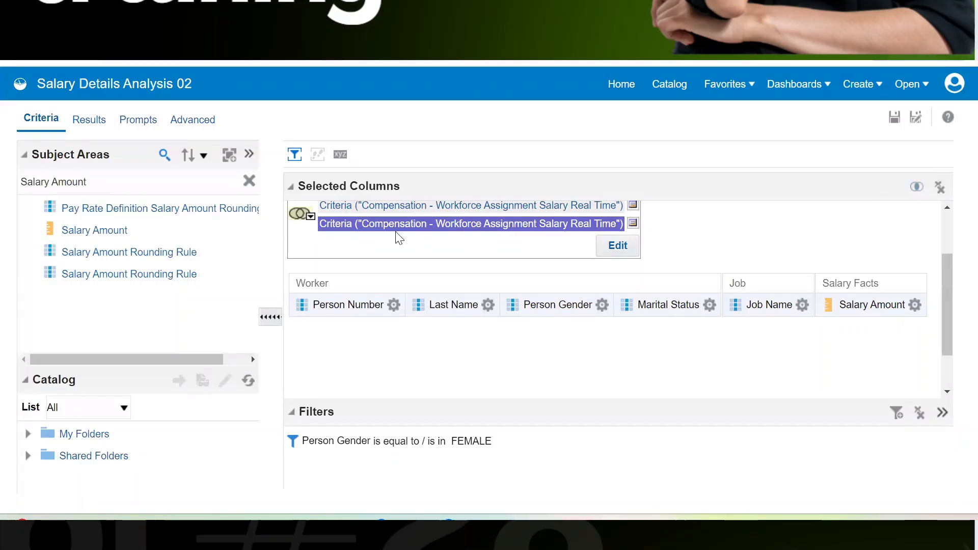
Combine the two criteria with the Union set operation and look through the rows of the results table.
left_click(306, 219)
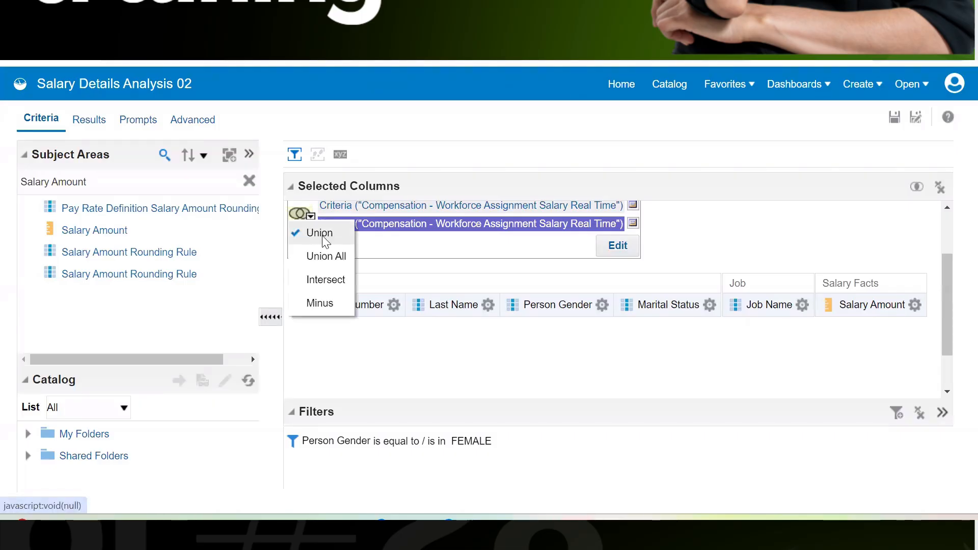
left_click(320, 235)
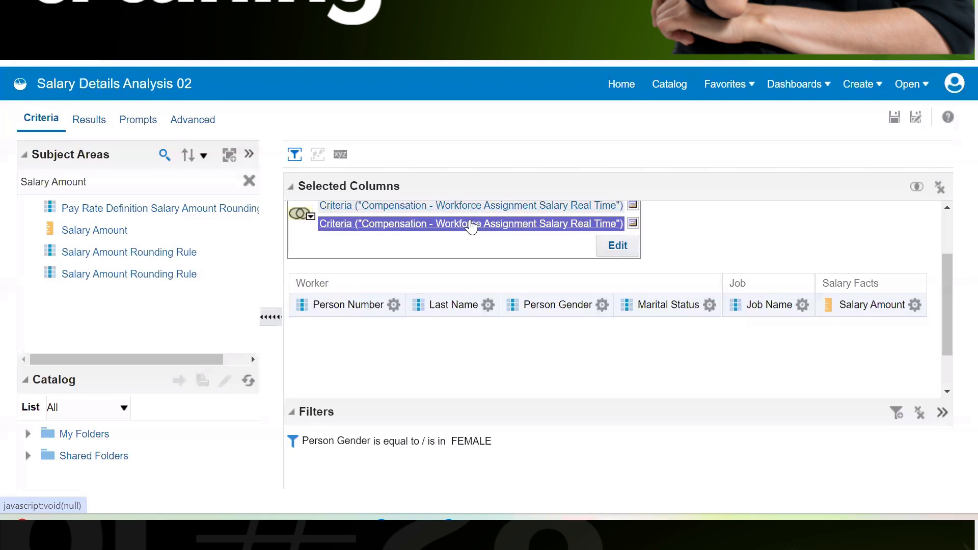
left_click(91, 123)
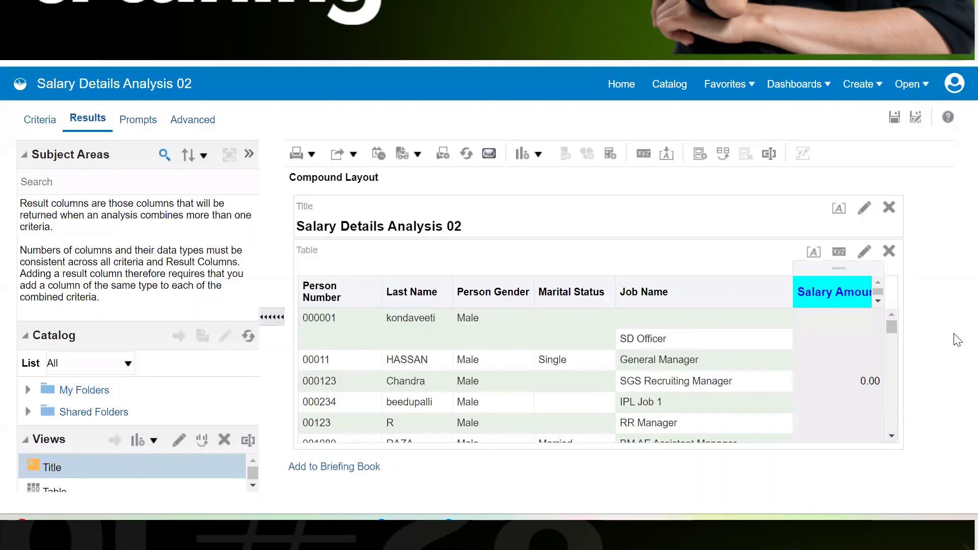
left_click_drag(892, 327, 909, 458)
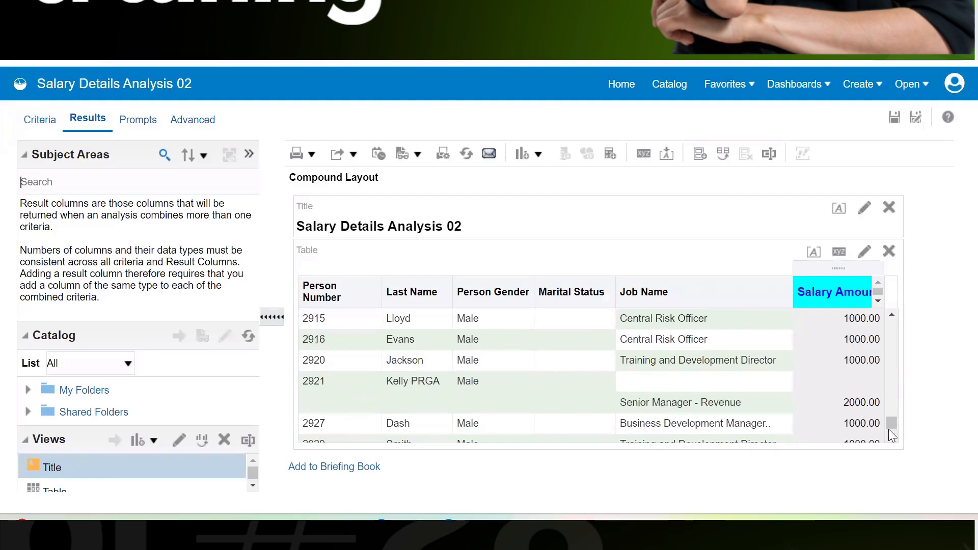
left_click(893, 434)
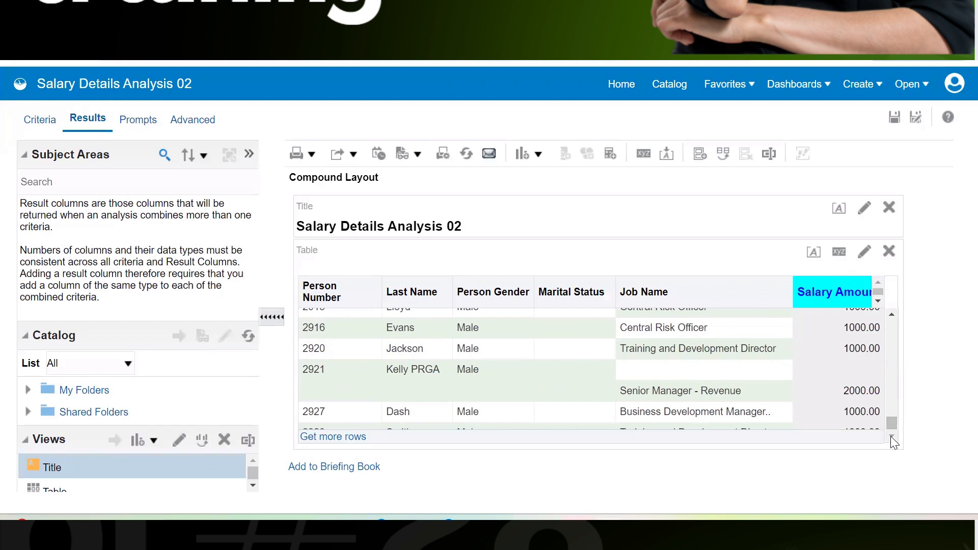
left_click_drag(890, 424, 907, 445)
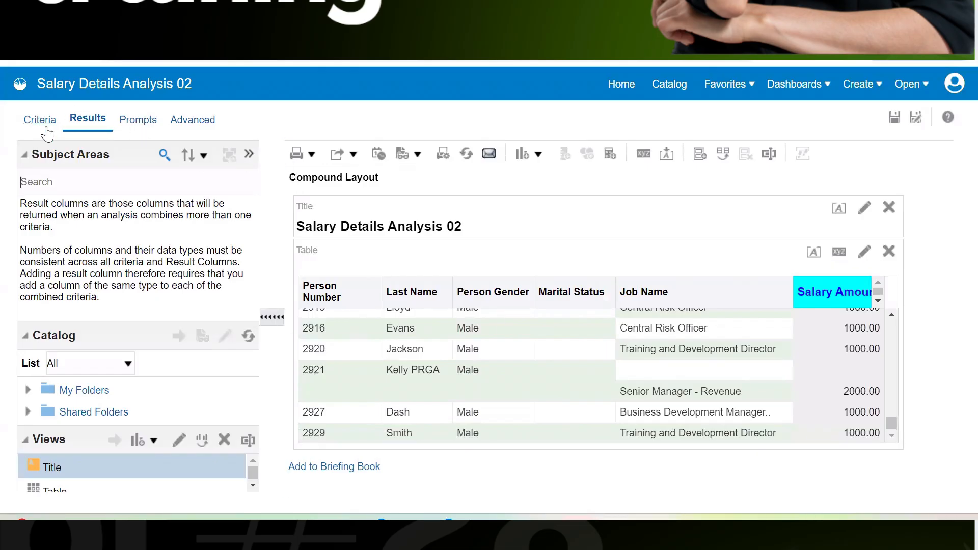
Change the set operation between the two criteria to Intersect and display the analysis results.
left_click(43, 128)
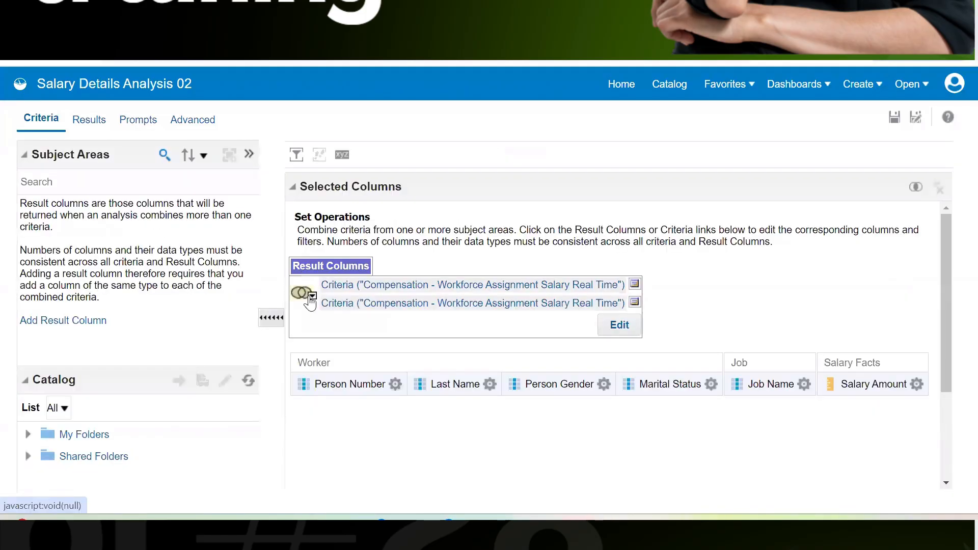
left_click(309, 296)
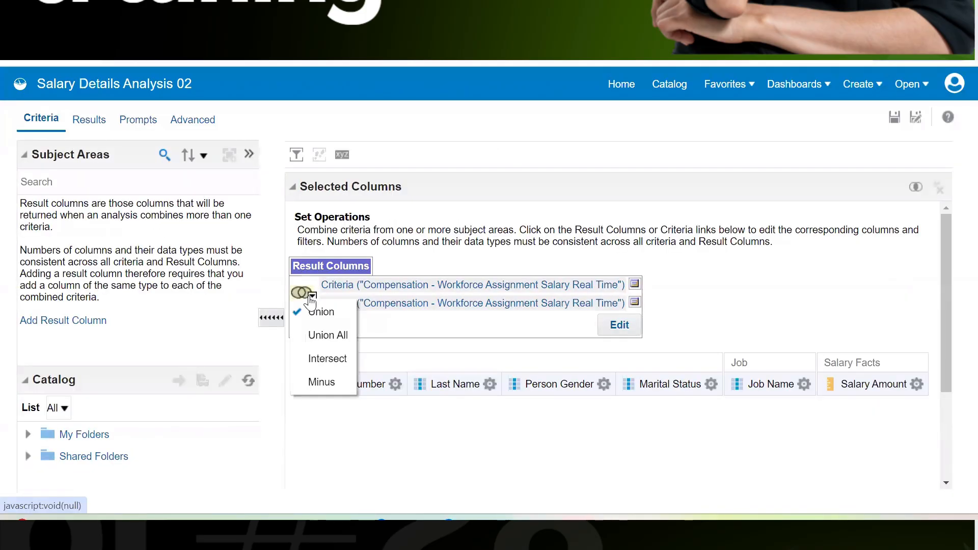
left_click(328, 359)
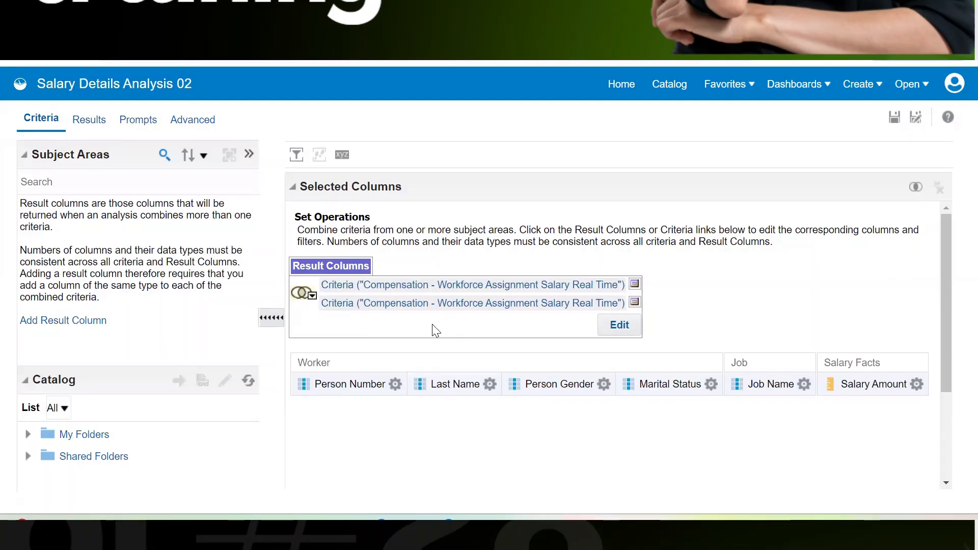
left_click(90, 122)
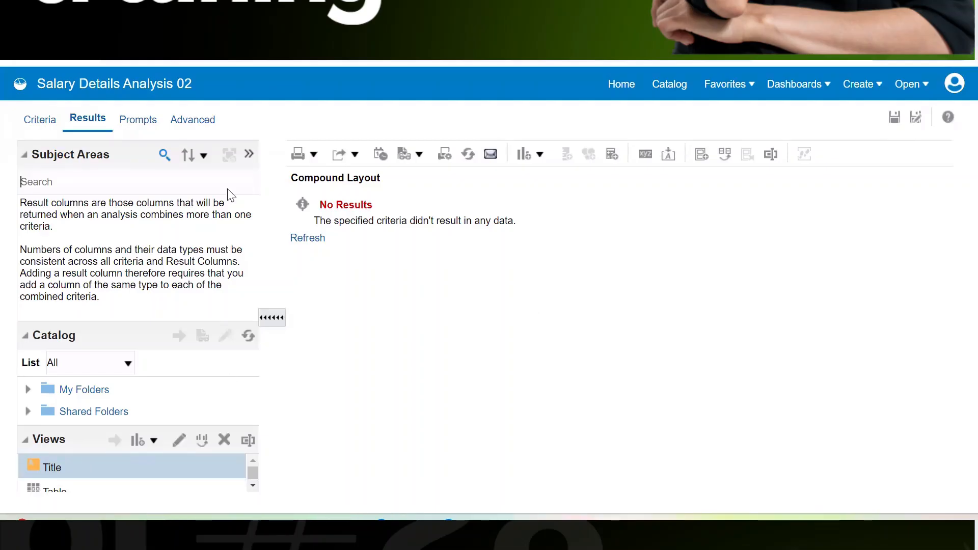
Return to the criteria definition, show the filters, and compare the Person Gender filter of the first and second criteria.
left_click(39, 122)
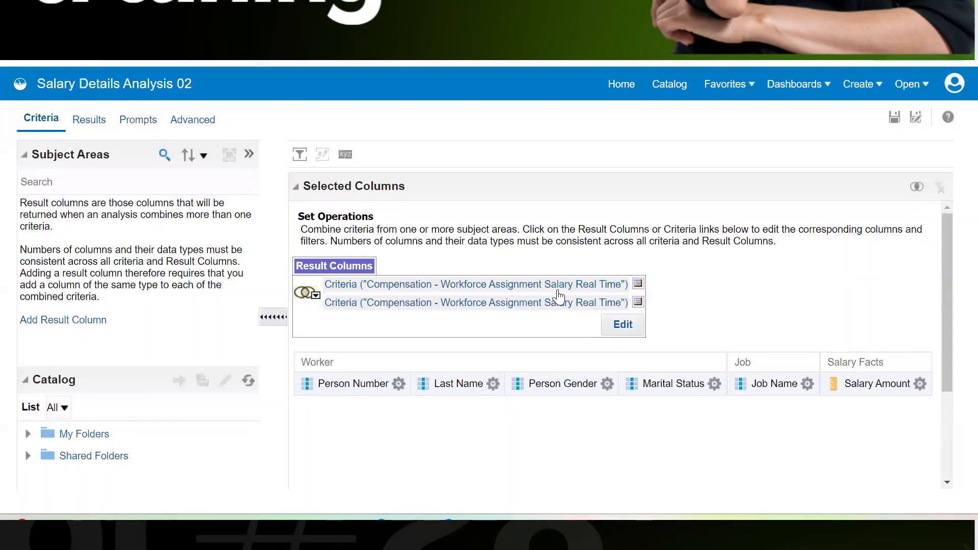
left_click(390, 286)
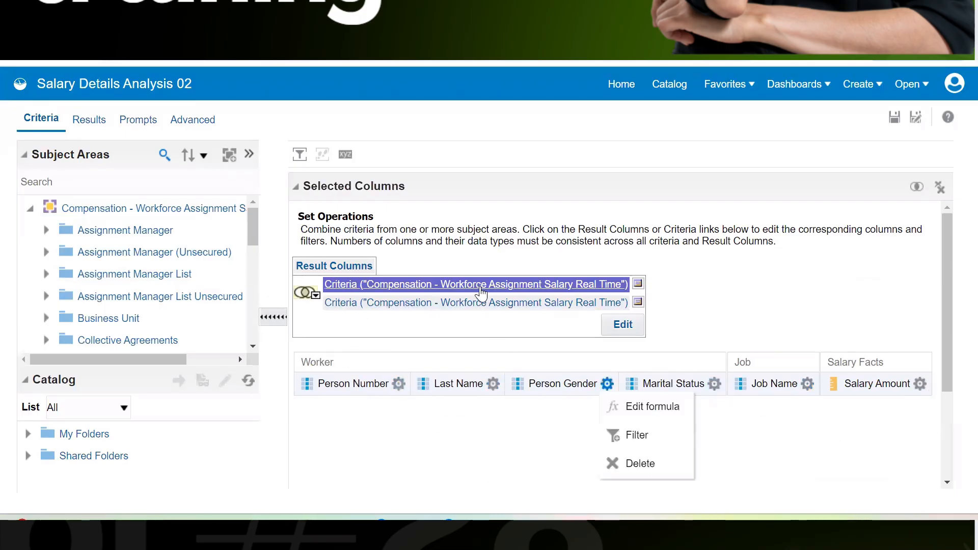
left_click_drag(950, 319, 954, 273)
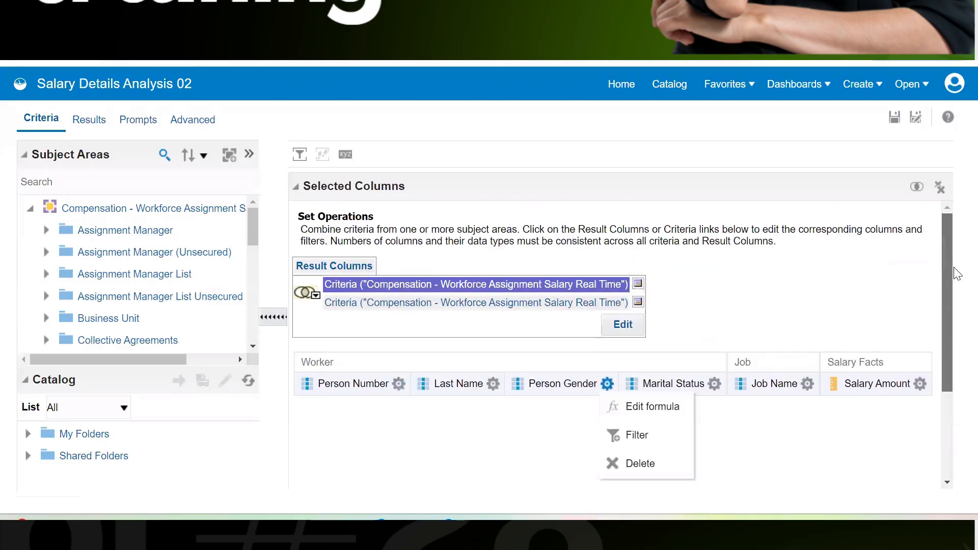
left_click(303, 157)
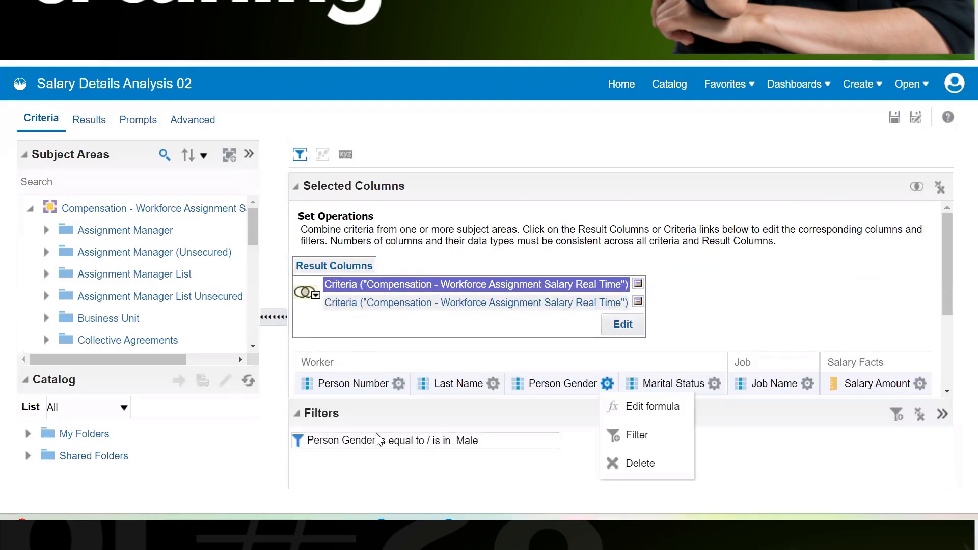
left_click(366, 302)
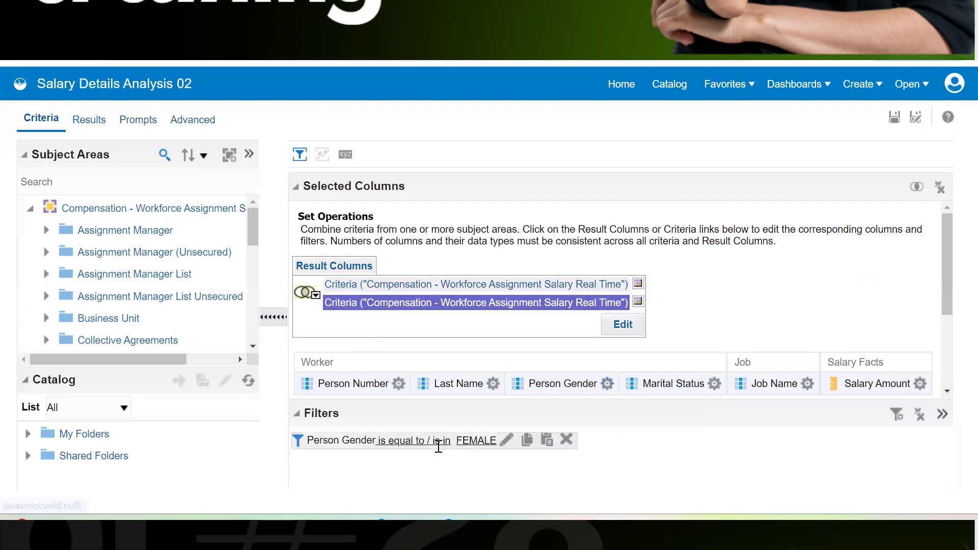
Open the choice of set operations for the two combined criteria.
left_click(309, 294)
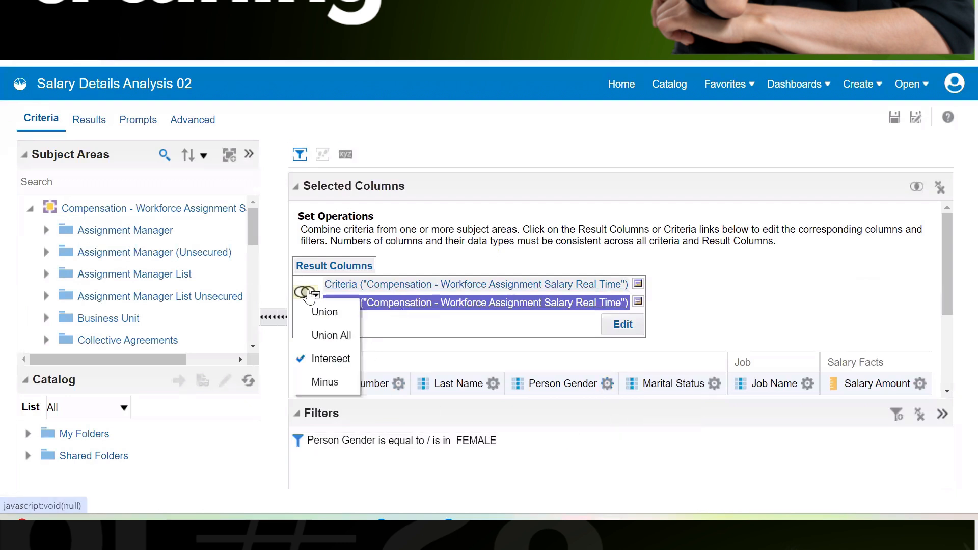